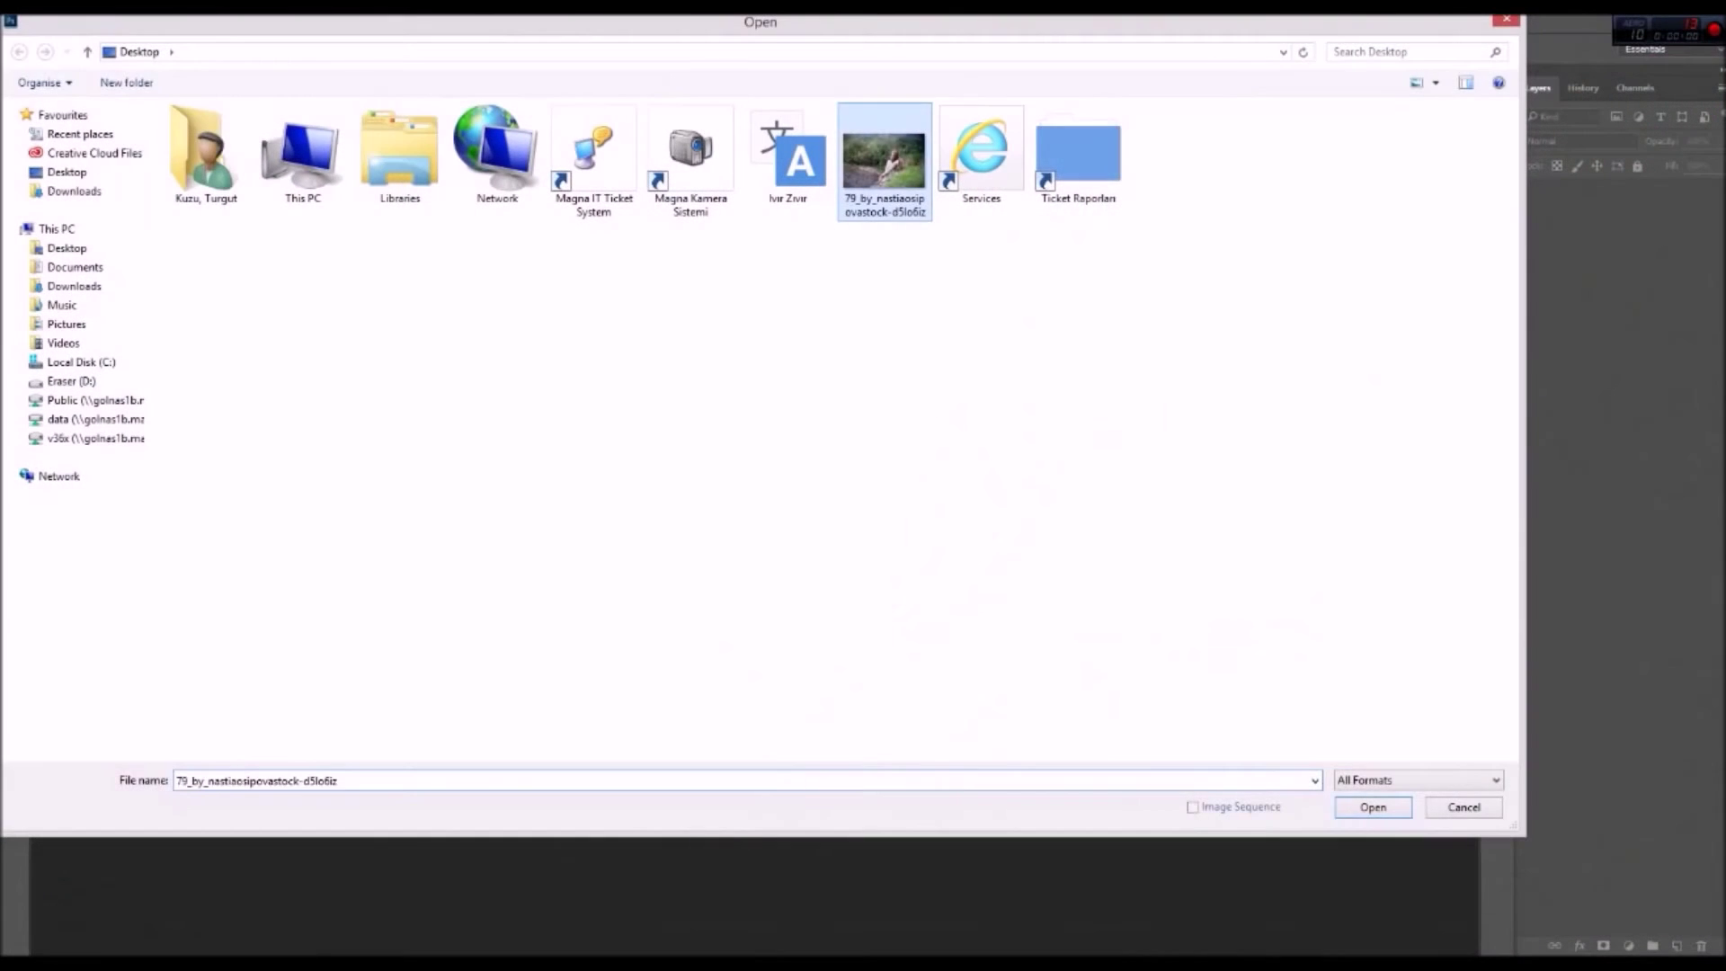
Open the riverside portrait JPG of the red-haired woman as a single Background layer
key("Return")
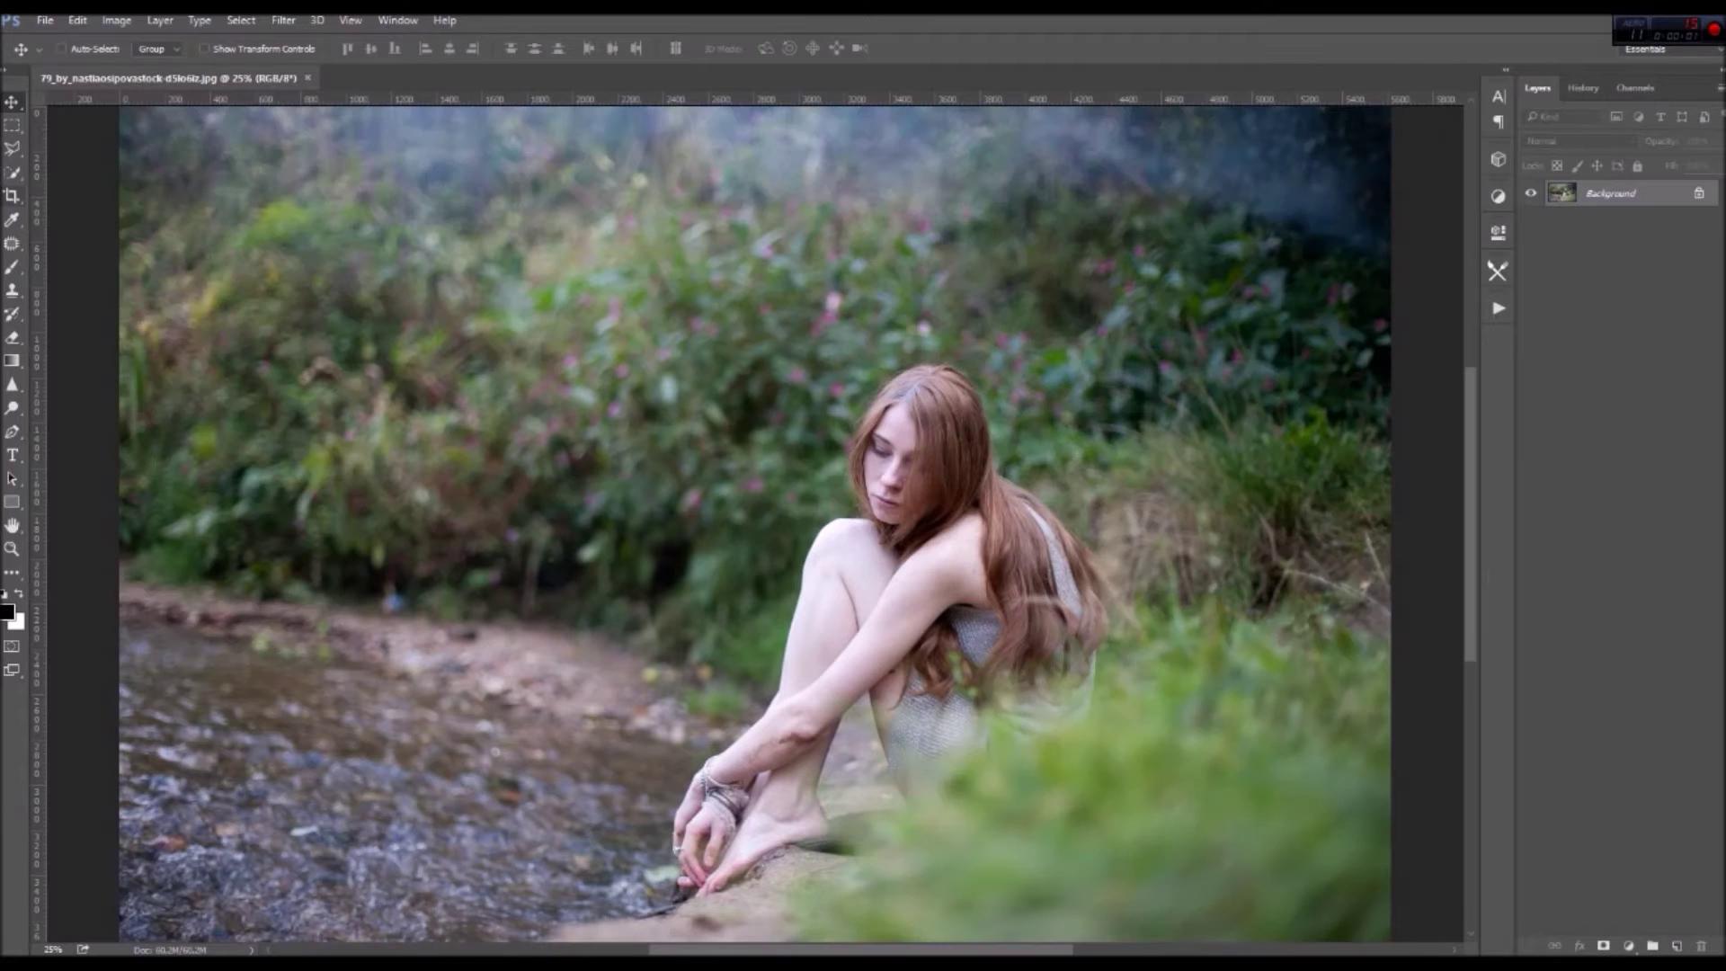
Crop the photo by lowering the top edge to trim the hazy foliage strip
left_click_drag(755, 107, 754, 169)
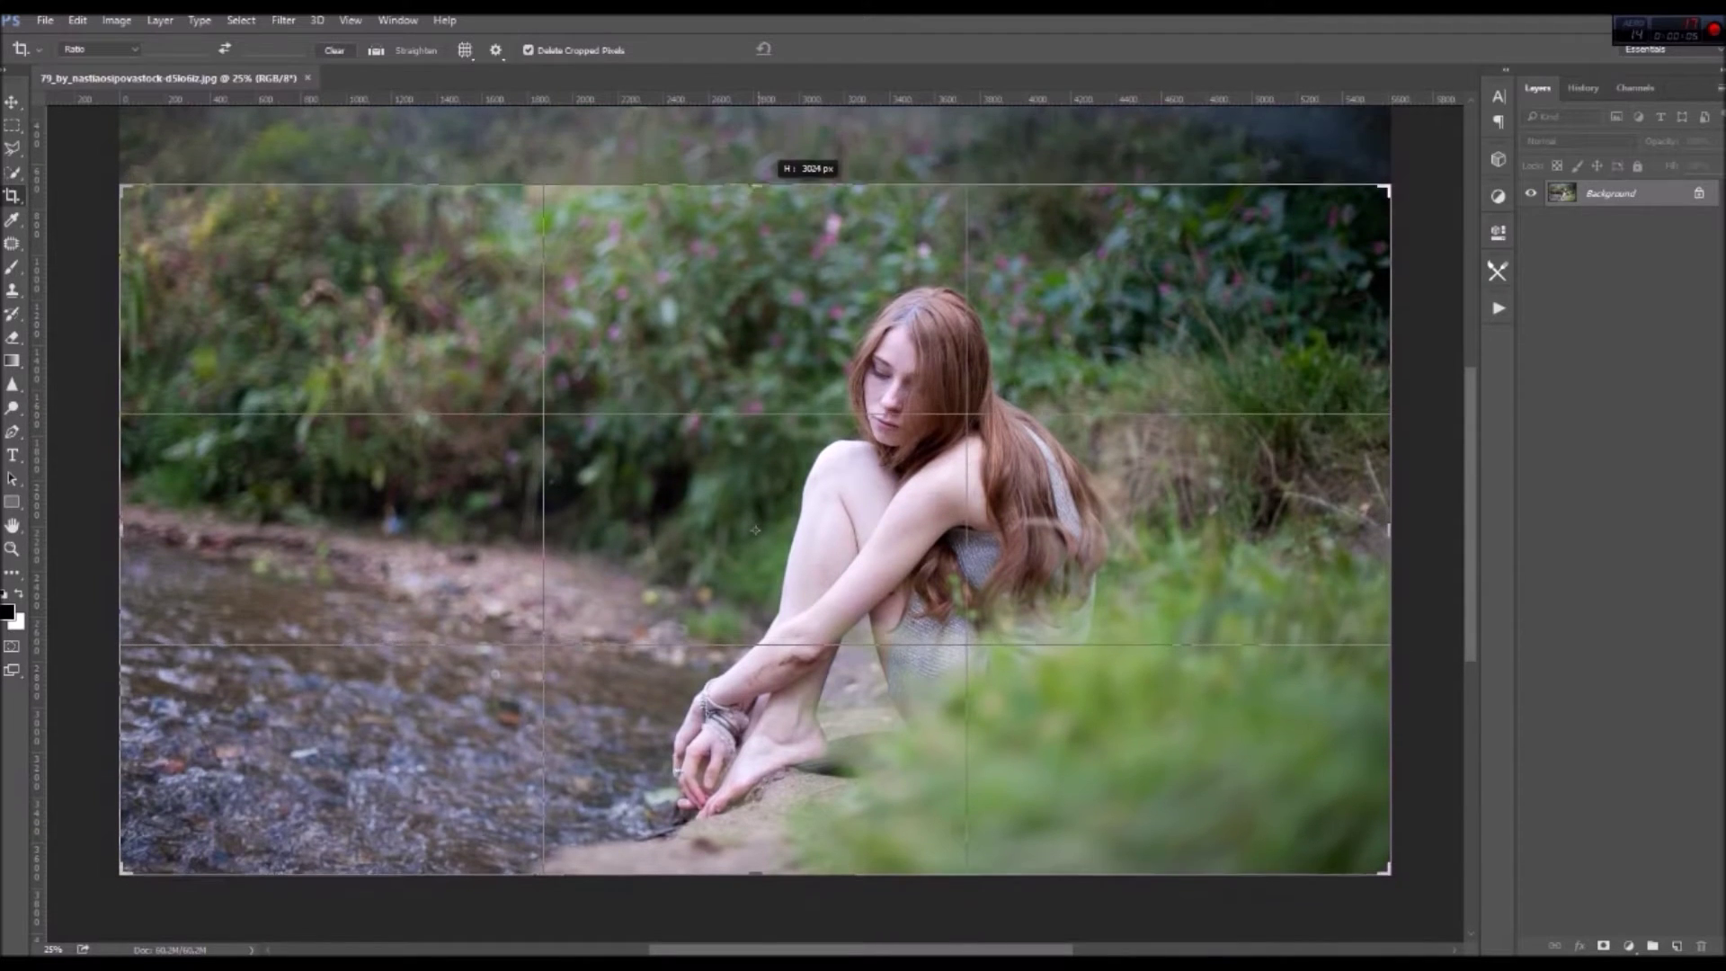
left_click_drag(755, 169, 755, 192)
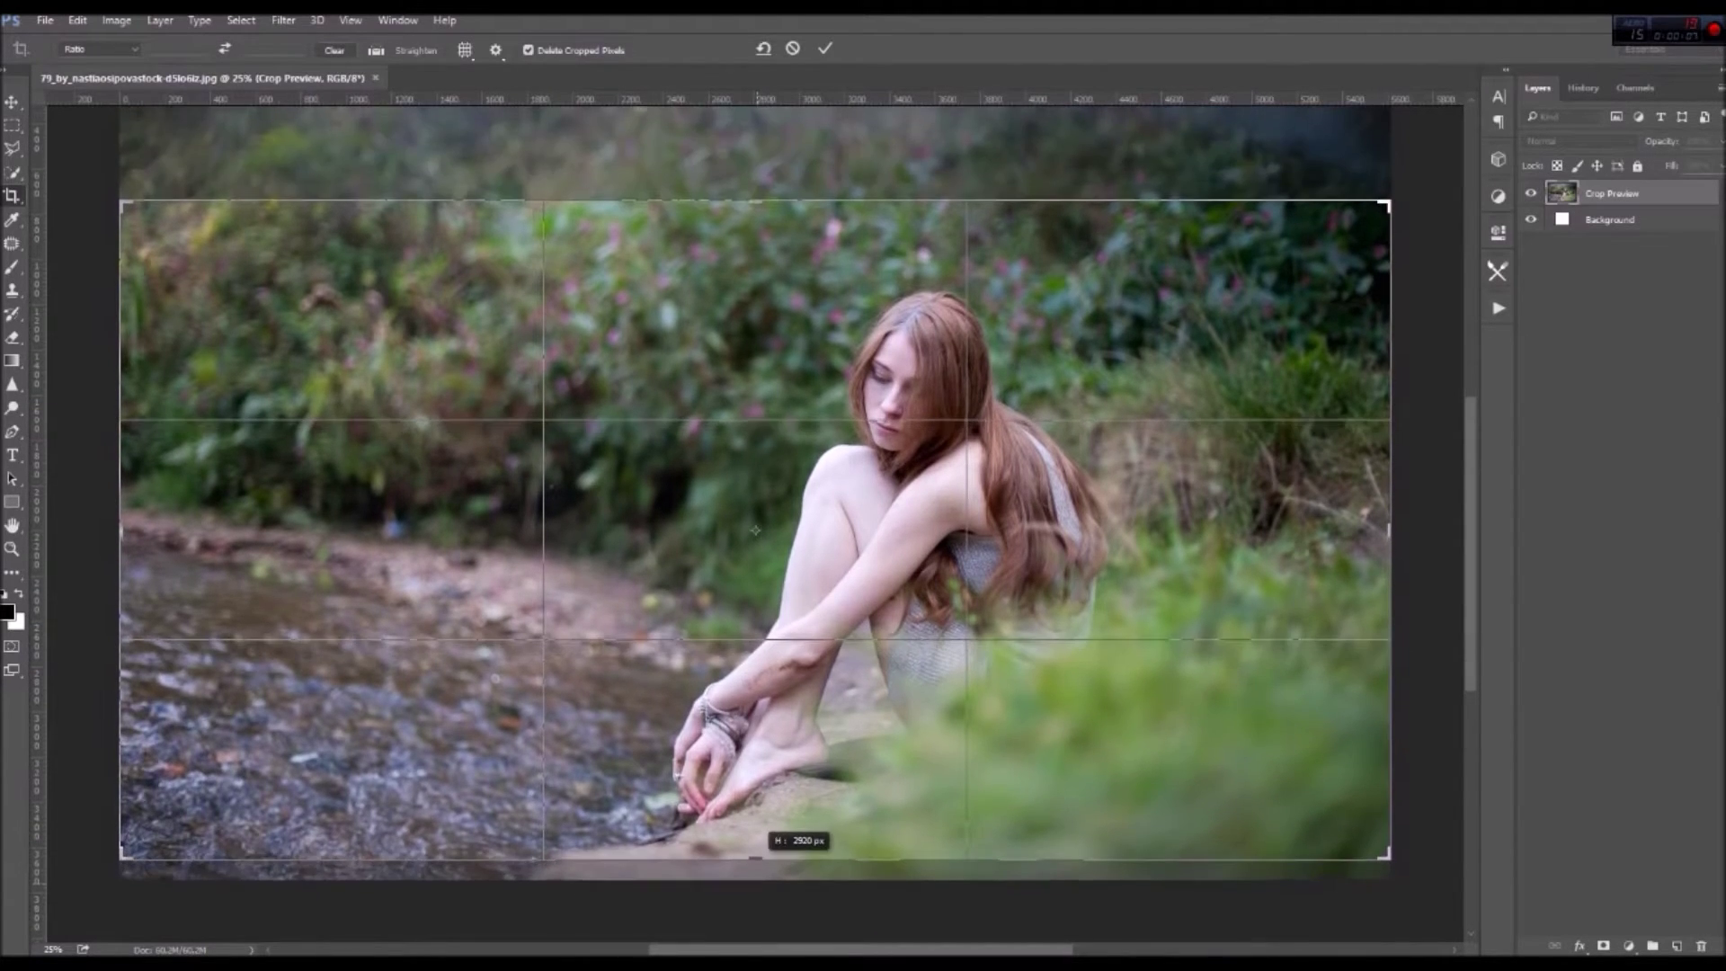
key("Return")
key("ctrl+1")
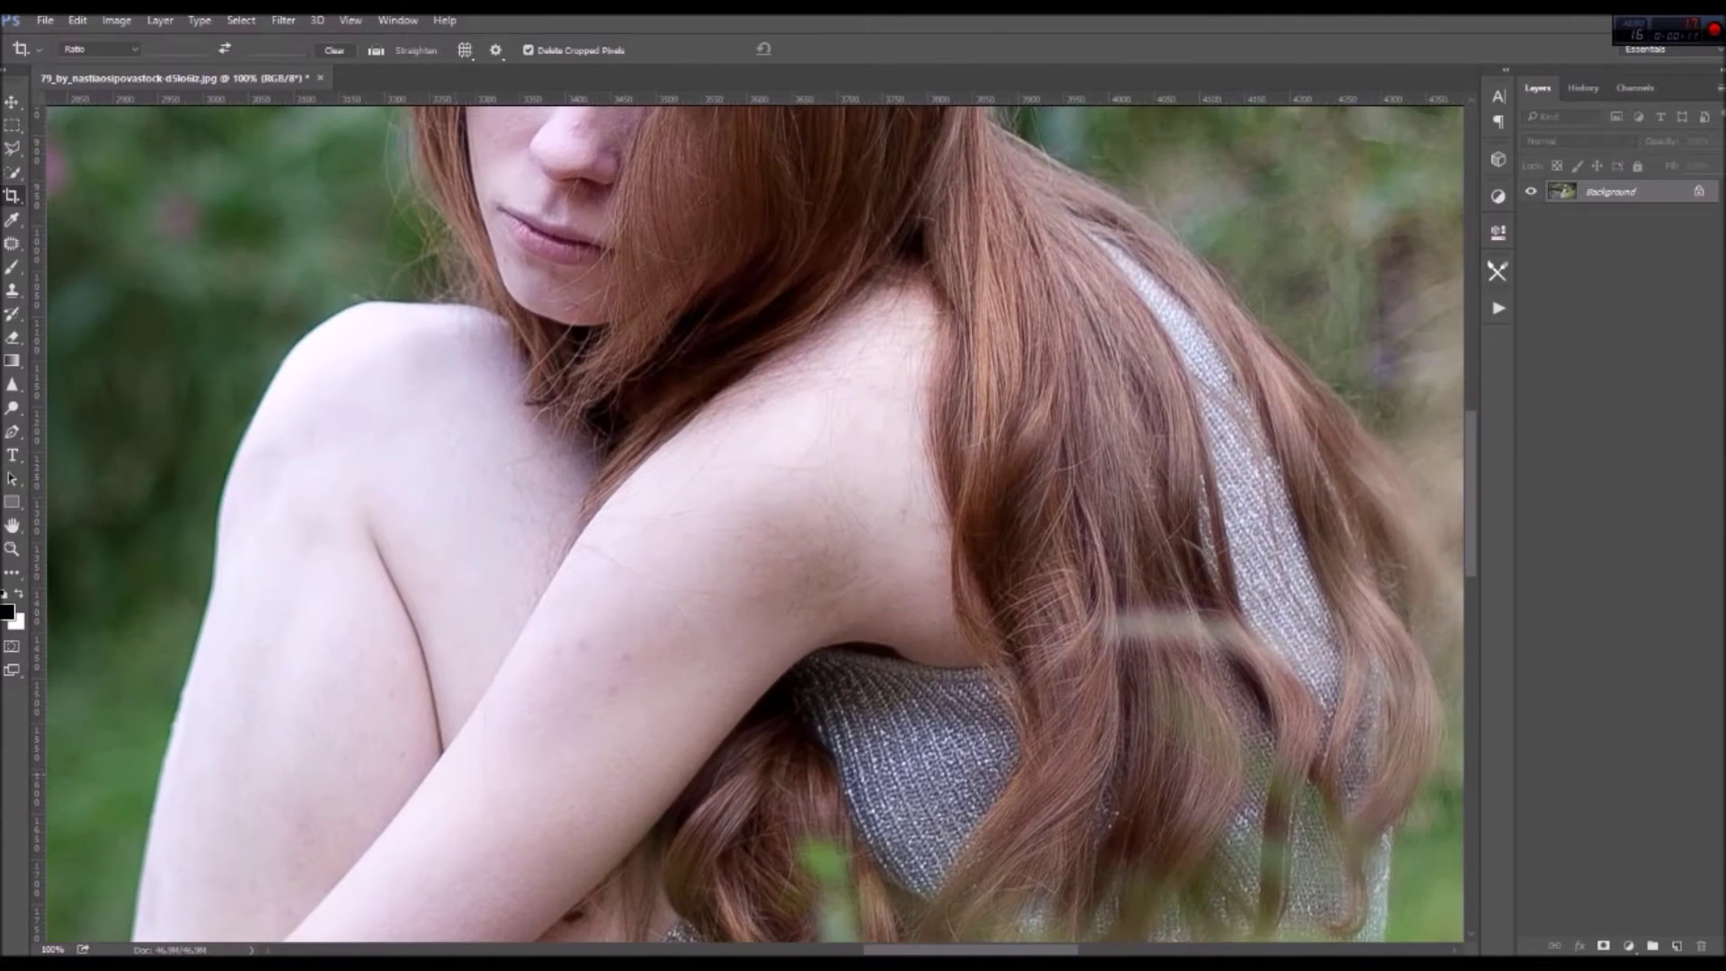
At 200% zoom, patch the shoulder blemish, another skin spot and a small dark hair mark
key("ctrl+plus")
key("j")
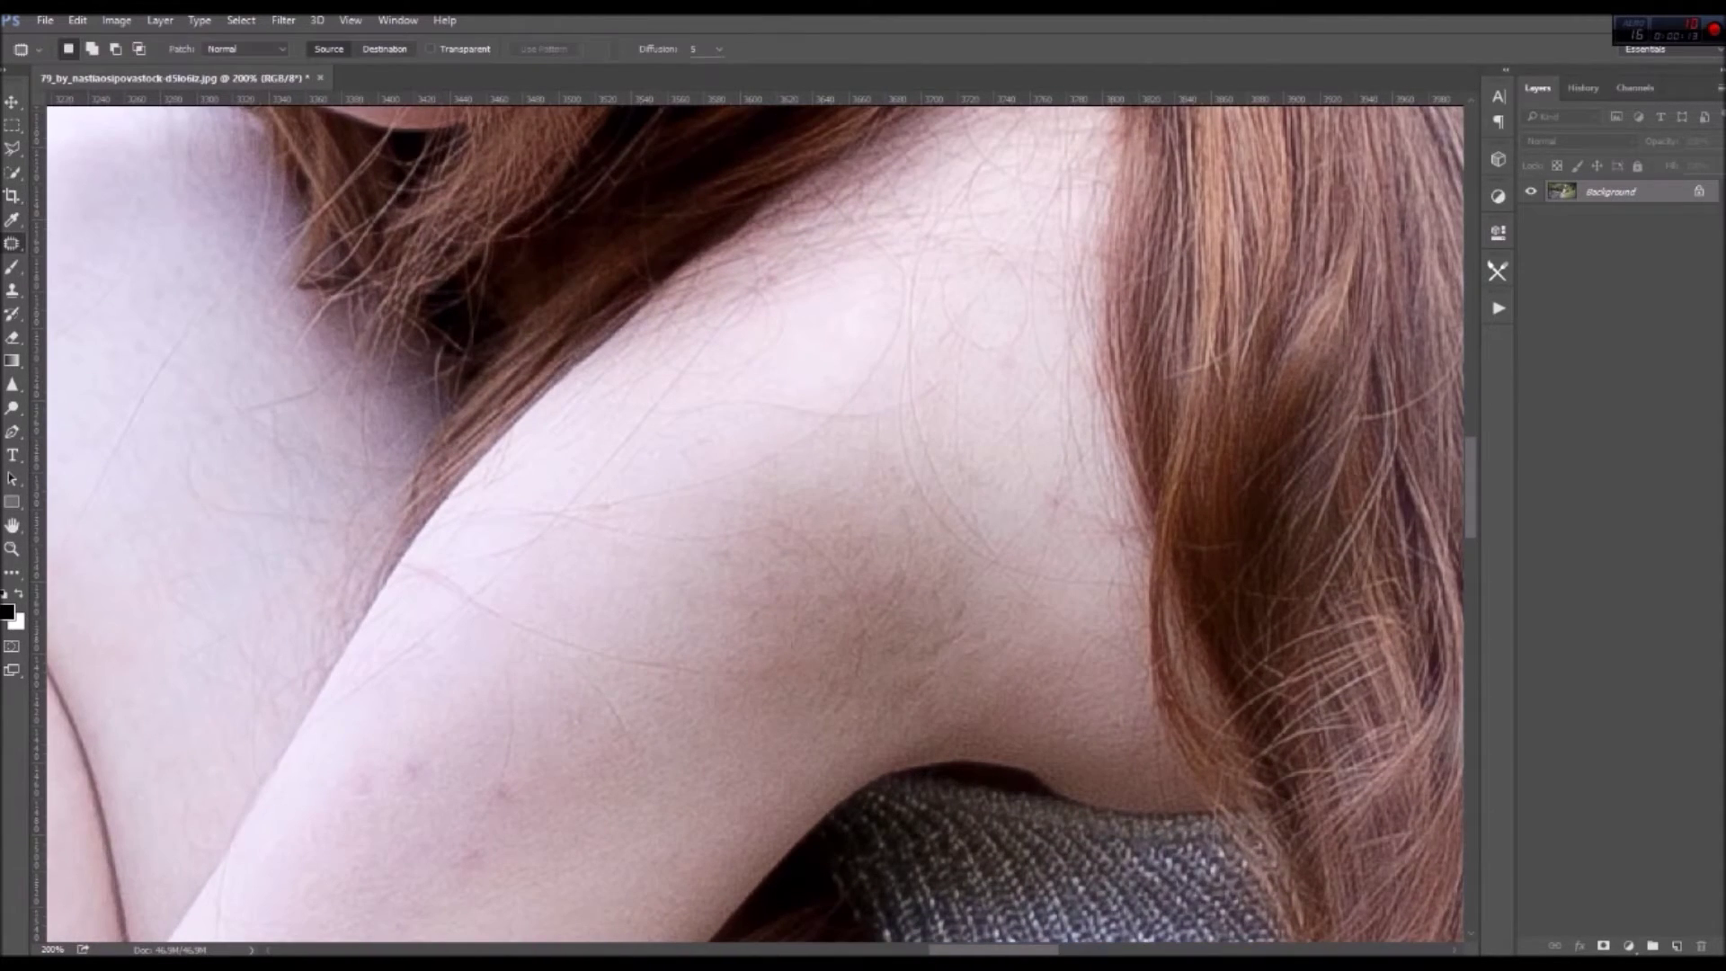
left_click_drag(719, 629, 1151, 270)
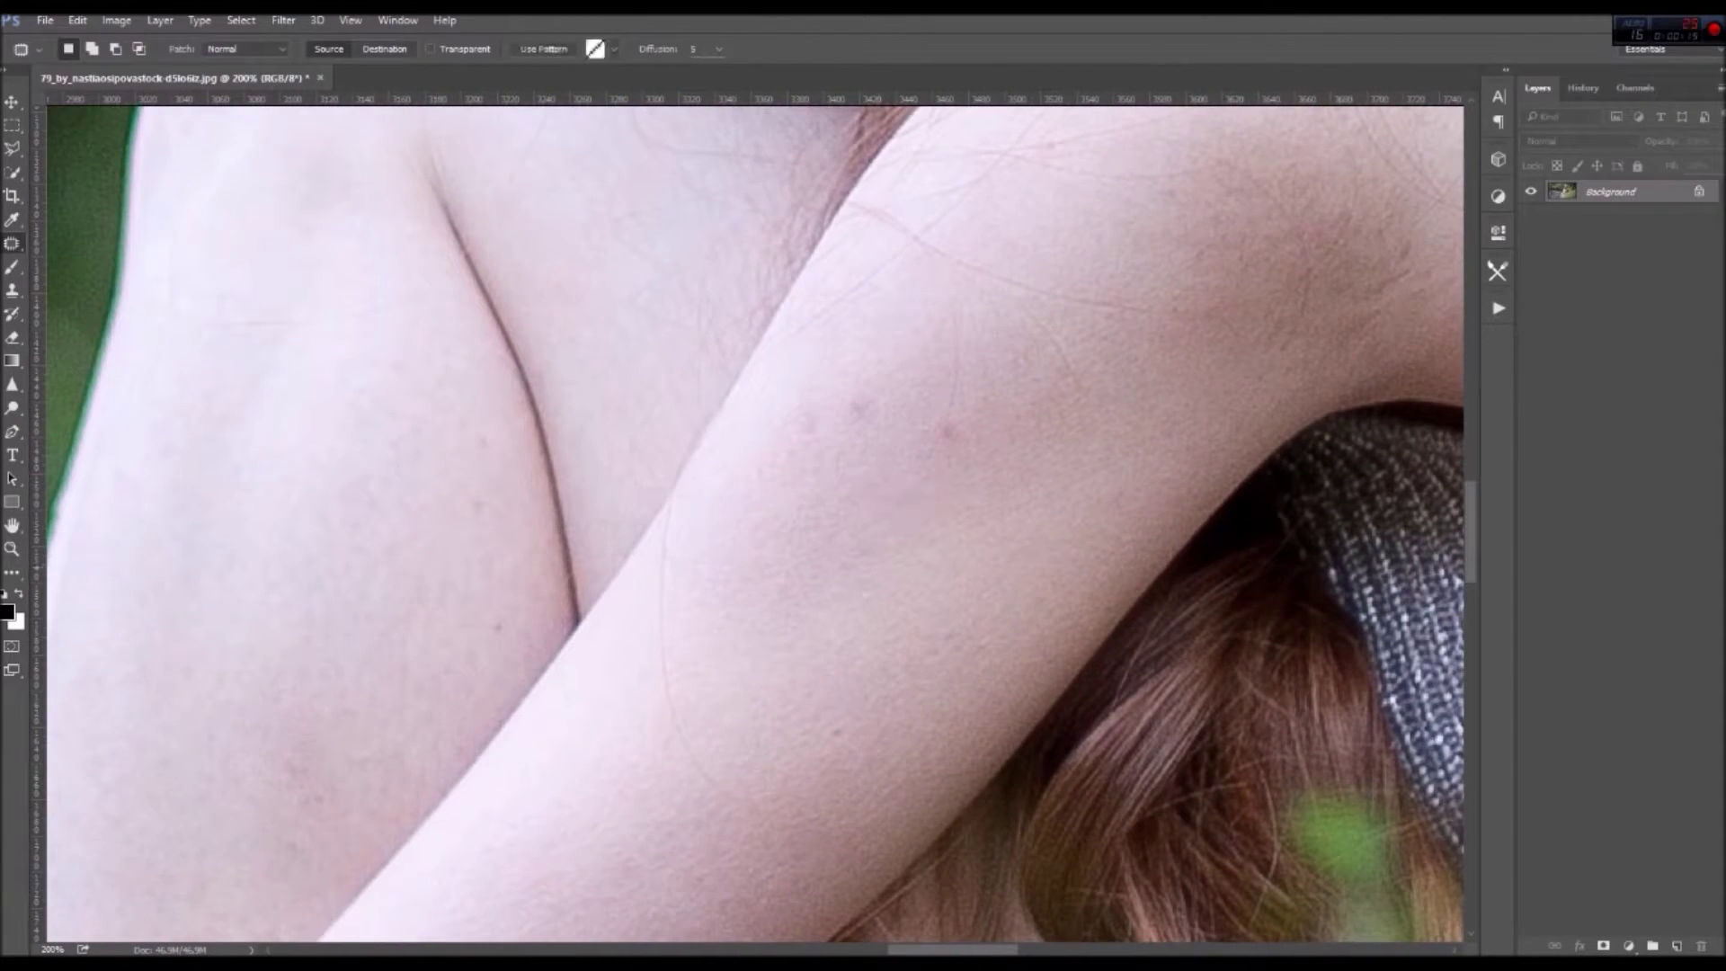
left_click_drag(912, 499, 948, 440)
key("ctrl+d")
left_click_drag(834, 453, 868, 391)
key("ctrl+d")
mouse_move(814, 710)
left_mouse_down()
mouse_move(809, 750)
mouse_move(854, 684)
left_mouse_up()
key("ctrl+d")
Patch several small skin spots on the arm with nearby clean skin
left_click_drag(476, 646, 463, 615)
left_click_drag(485, 629, 409, 654)
mouse_move(468, 528)
left_mouse_down()
mouse_move(449, 468)
mouse_move(422, 540)
left_mouse_up()
key("ctrl+d")
mouse_move(473, 454)
left_mouse_down()
mouse_move(485, 477)
mouse_move(432, 504)
left_mouse_up()
key("ctrl+d")
left_click_drag(364, 449, 371, 477)
left_click_drag(369, 539, 854, 315)
Patch the forearm spots and the line across the arm near the bracelet
left_click_drag(540, 539, 1187, 387)
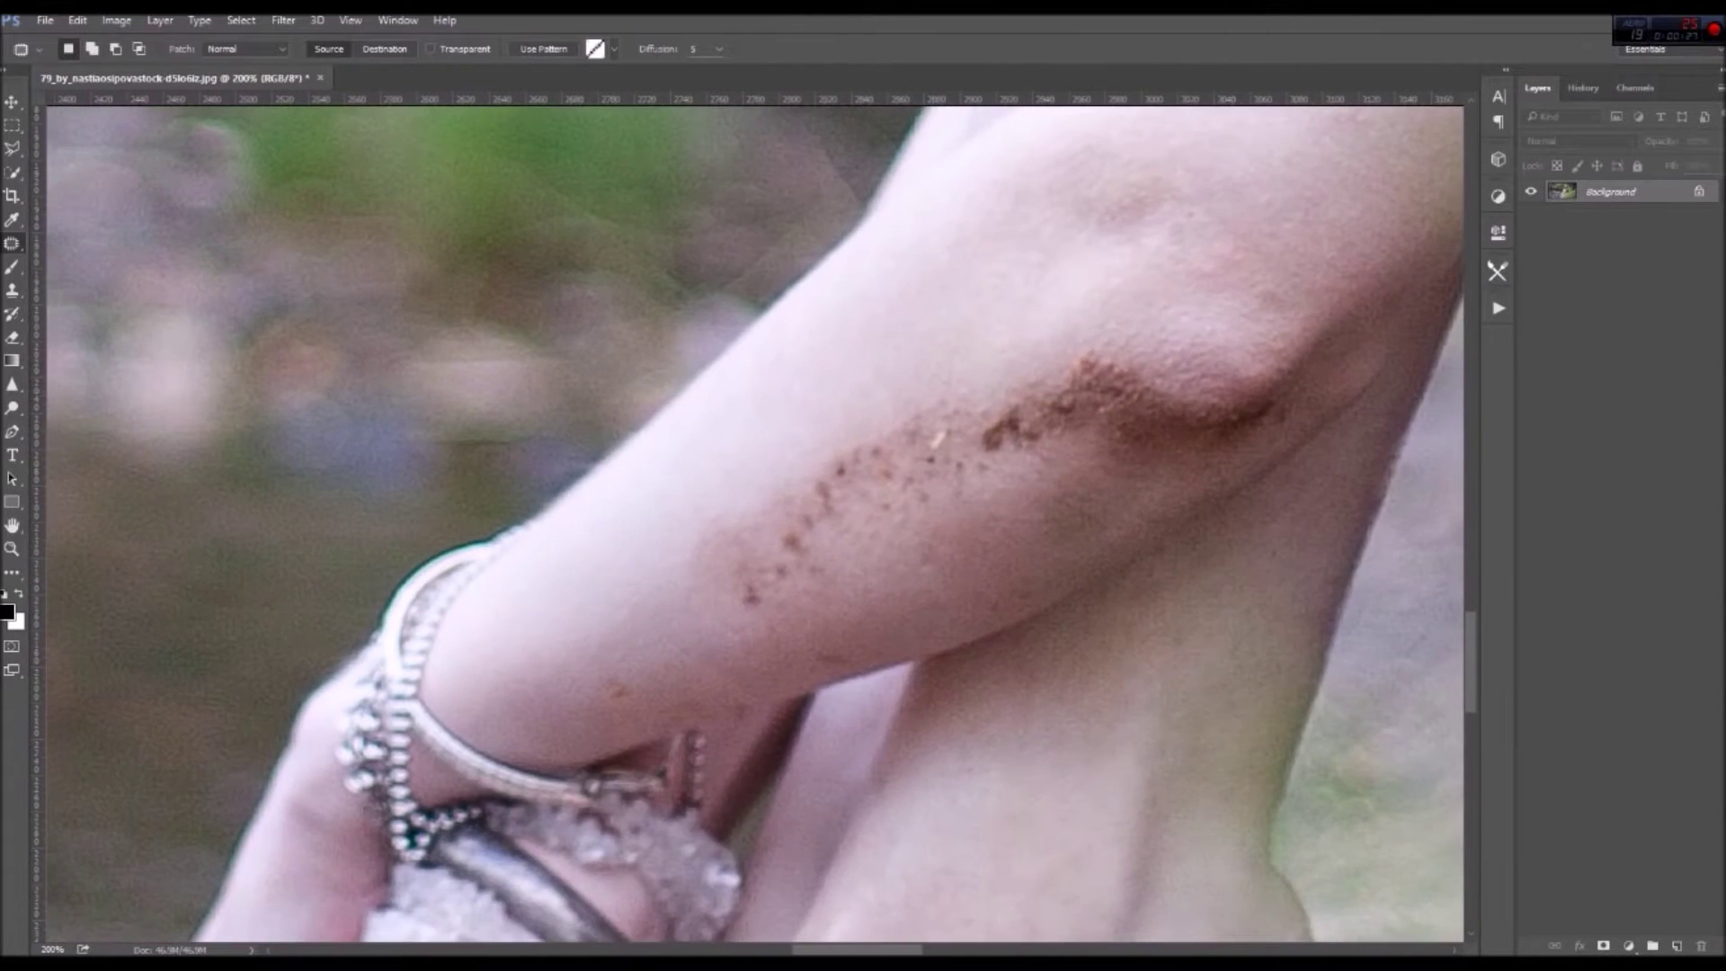
left_click_drag(685, 600, 746, 620)
left_click_drag(835, 503, 612, 557)
key("ctrl+d")
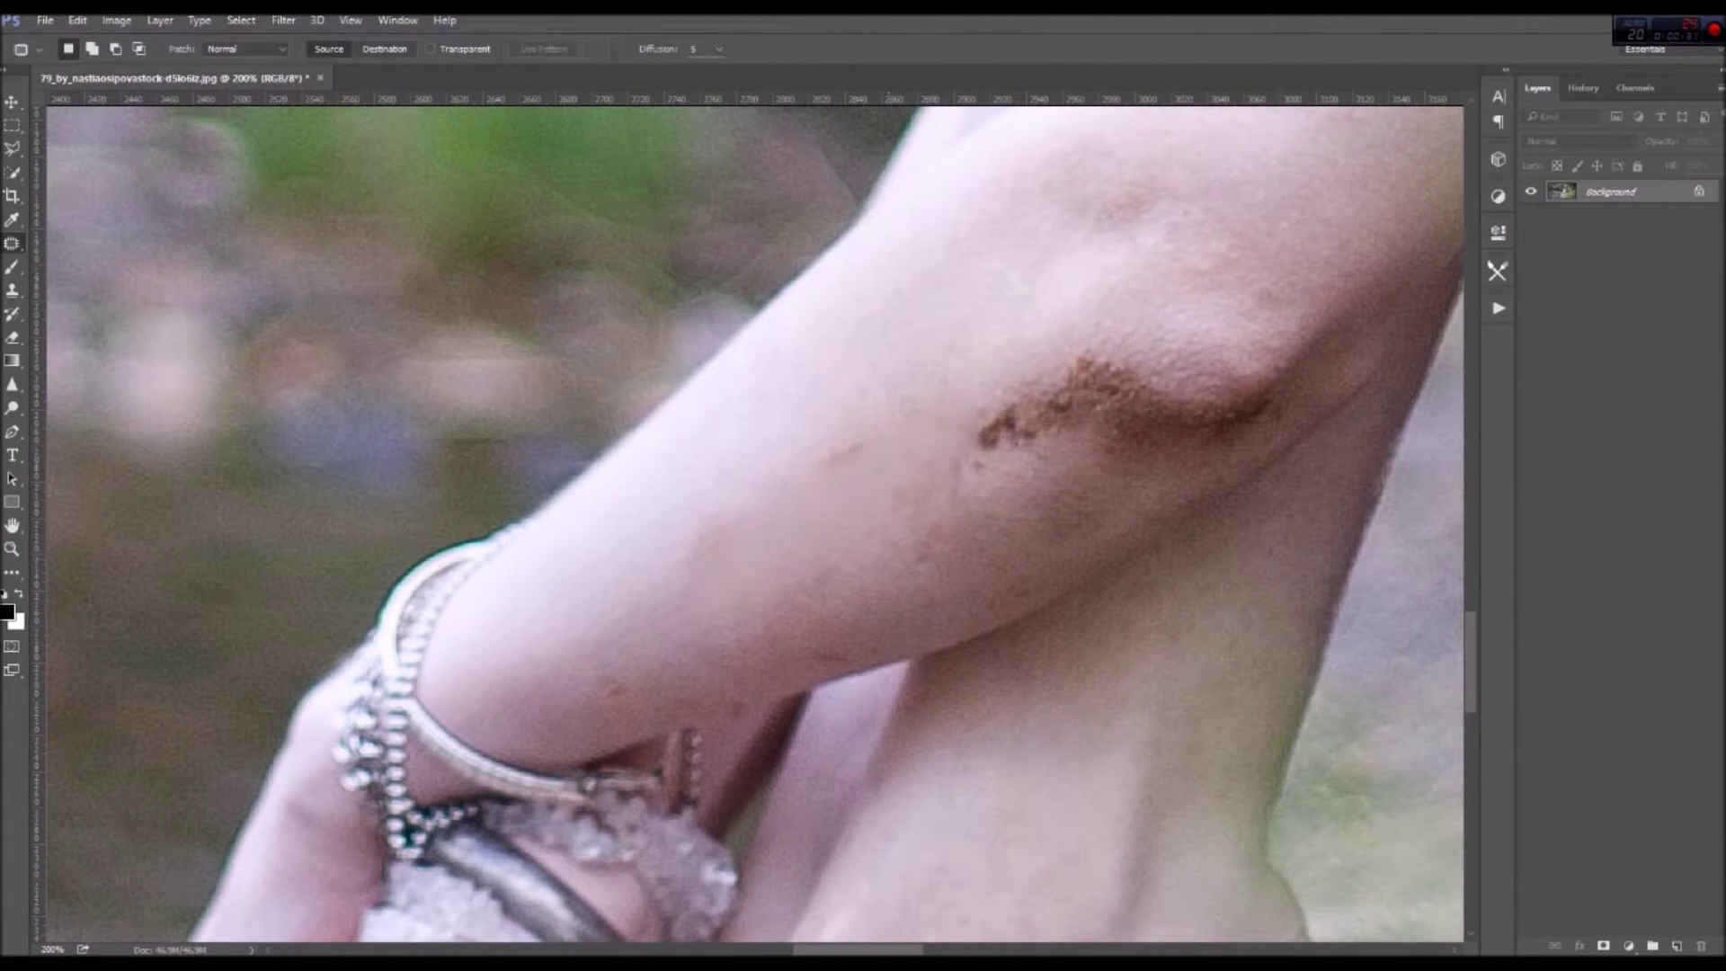
left_click_drag(942, 396, 690, 562)
left_click_drag(808, 477, 773, 558)
key("ctrl+d")
Outline spots near the wrist and beside the brown scrape for patching
left_click_drag(629, 540, 899, 297)
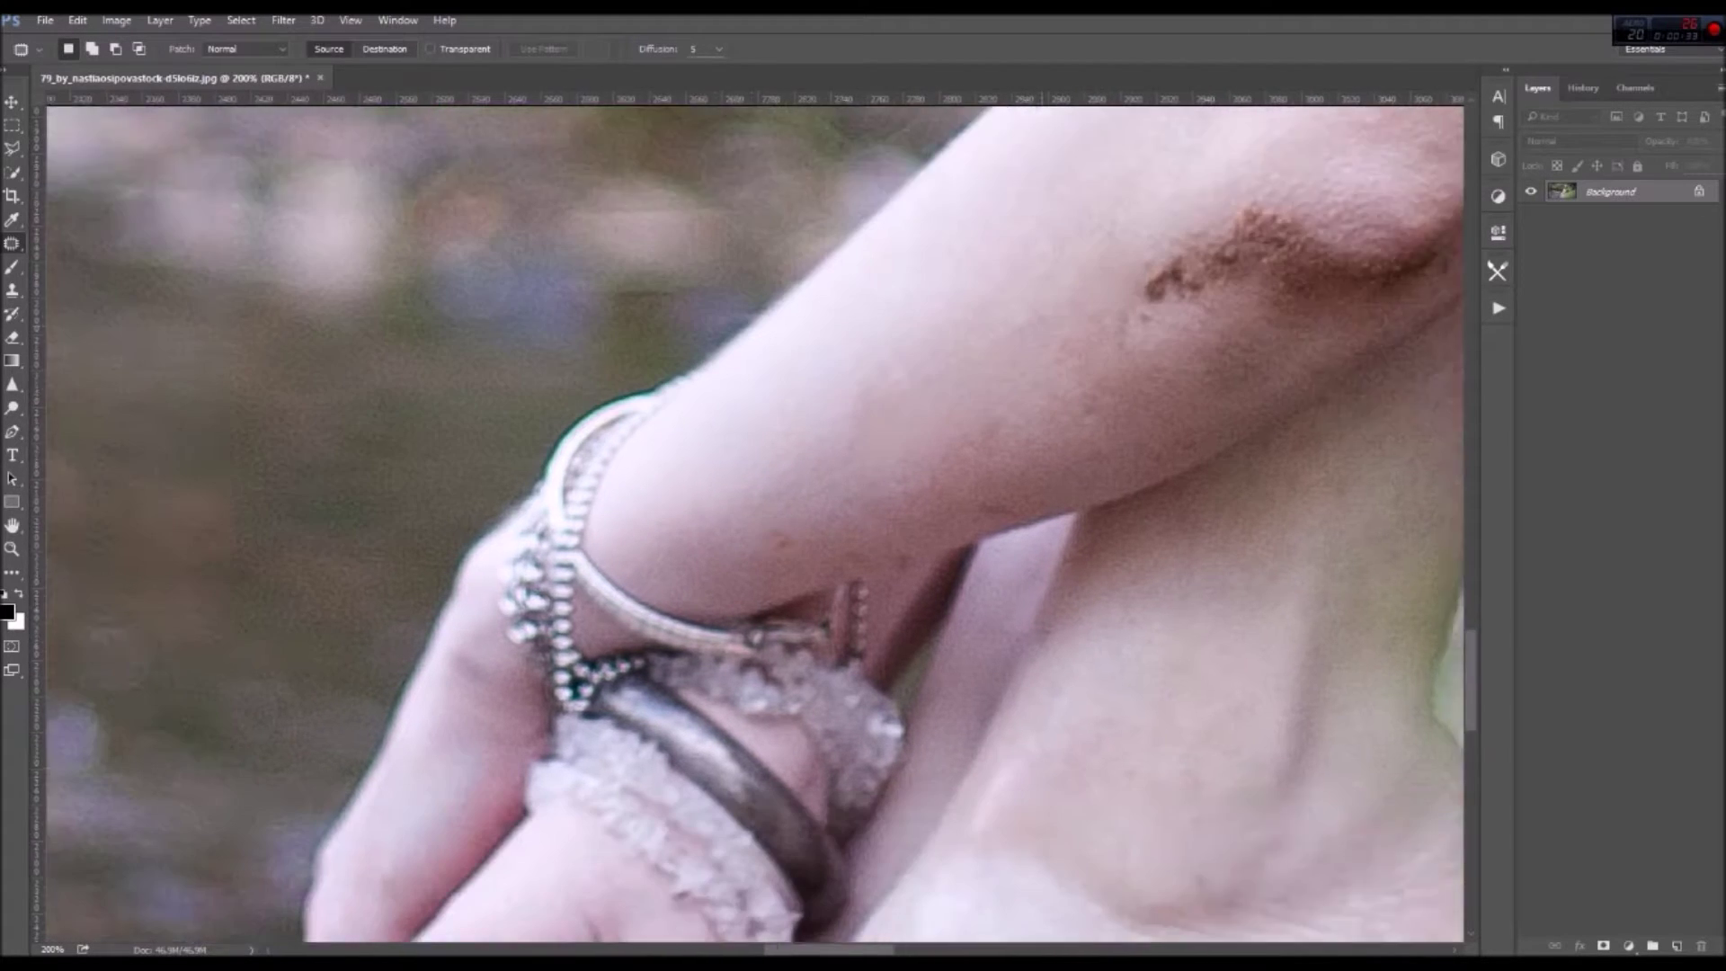
left_click_drag(890, 441, 973, 415)
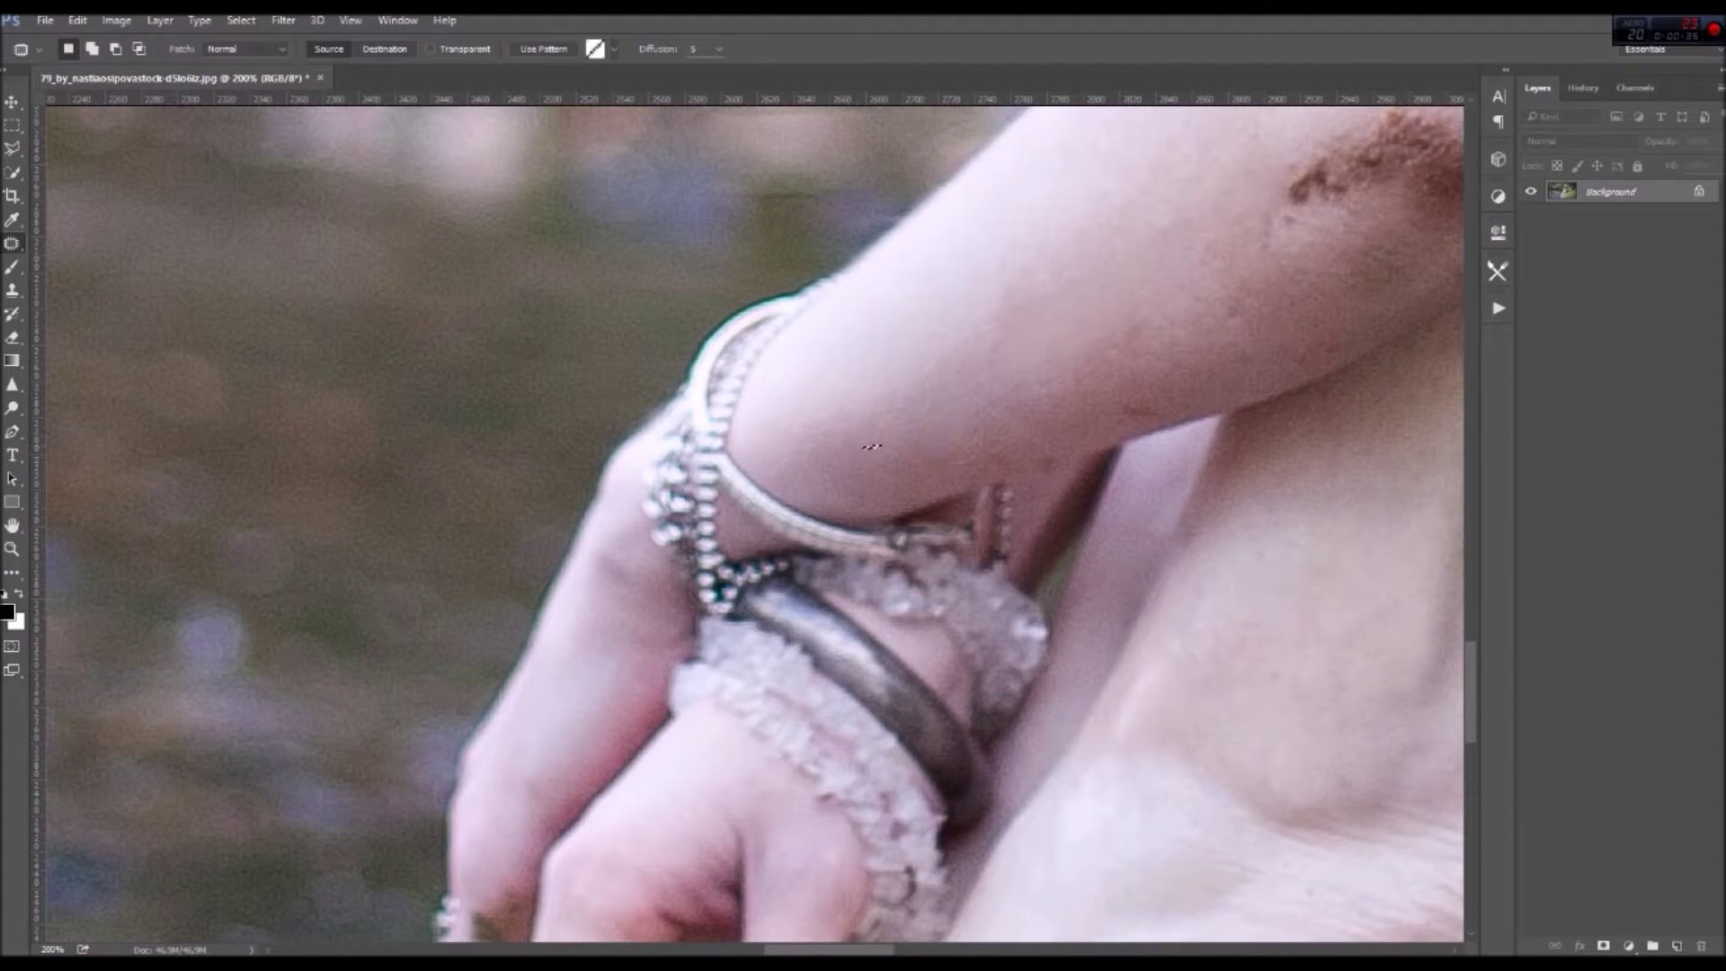
left_click(1031, 443)
mouse_move(1103, 407)
left_mouse_down()
mouse_move(1110, 421)
mouse_move(503, 612)
left_mouse_up()
key("ctrl+d")
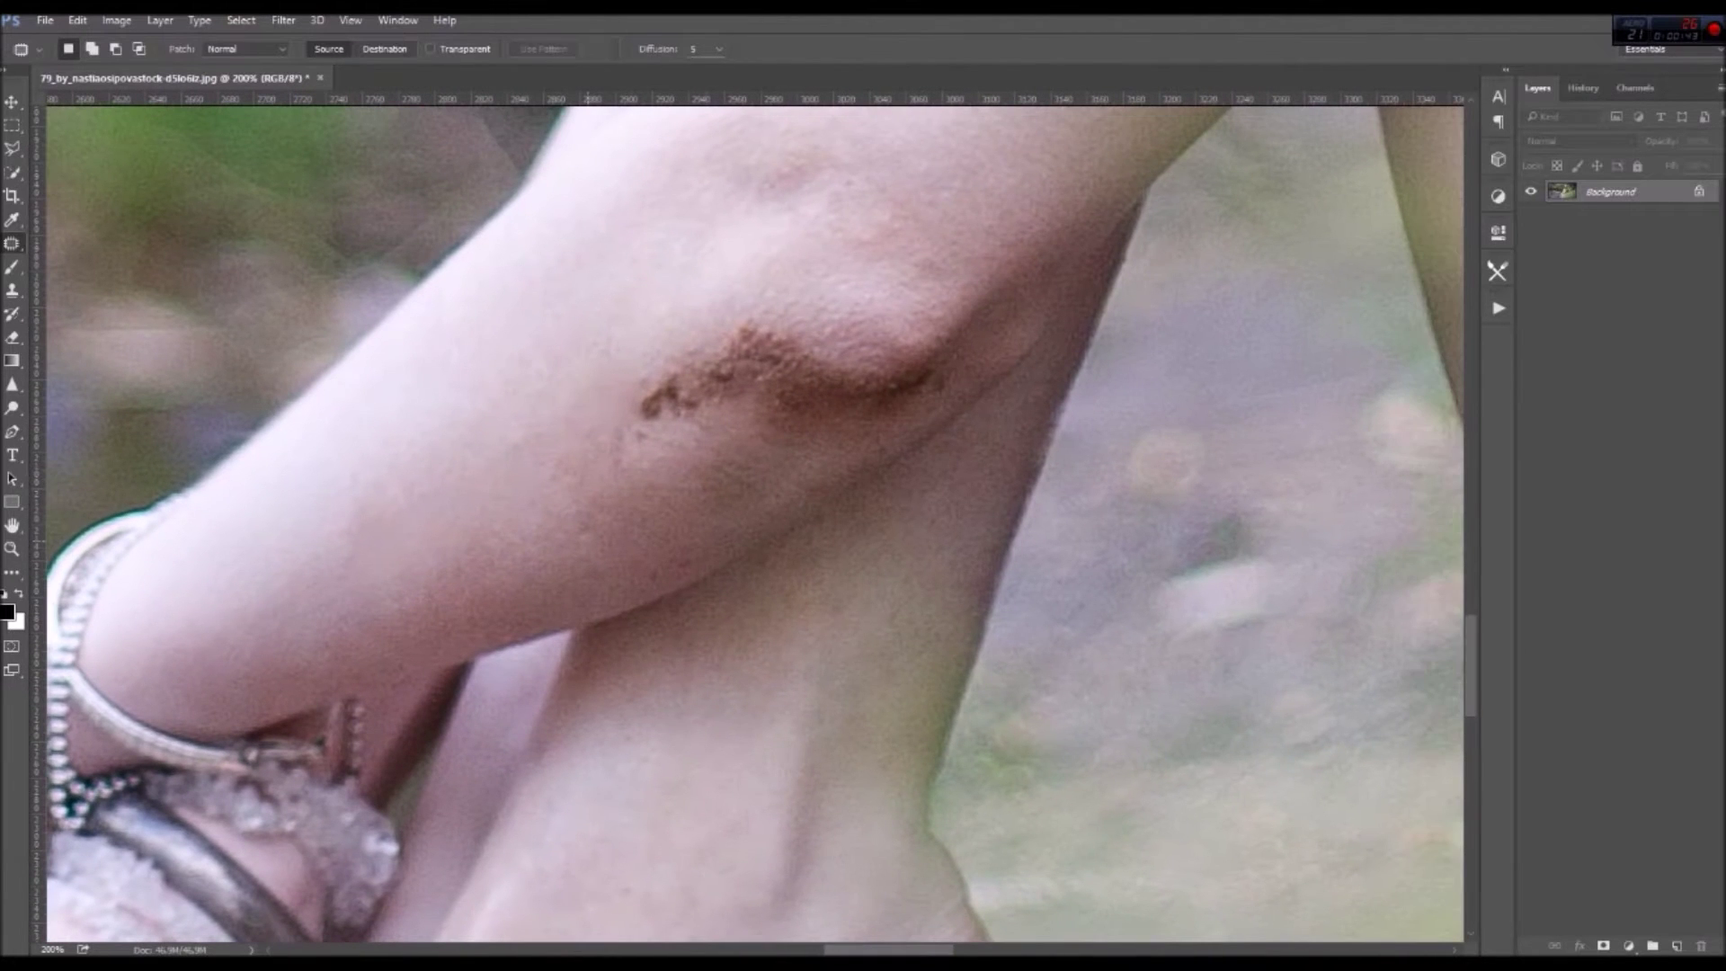
left_click_drag(553, 495, 562, 458)
At 400% zoom, patch the brown crease and the thin line below the scrape
key("ctrl+d")
key("ctrl+plus")
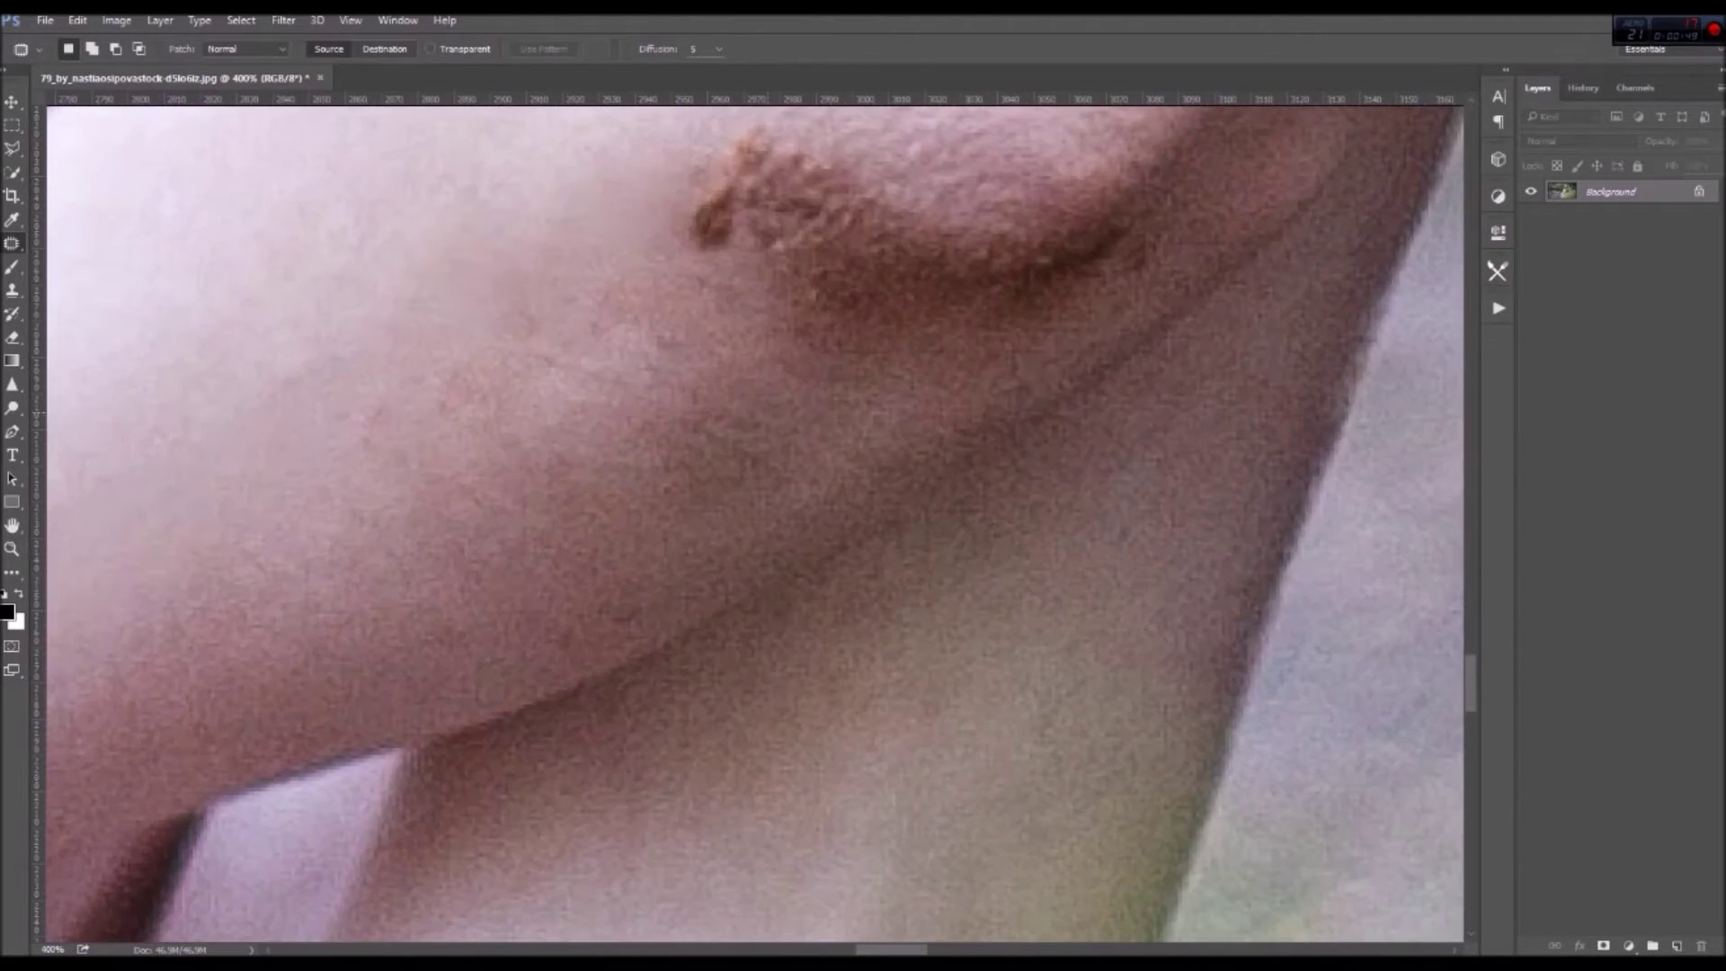
scroll(753, 521, "up", 3)
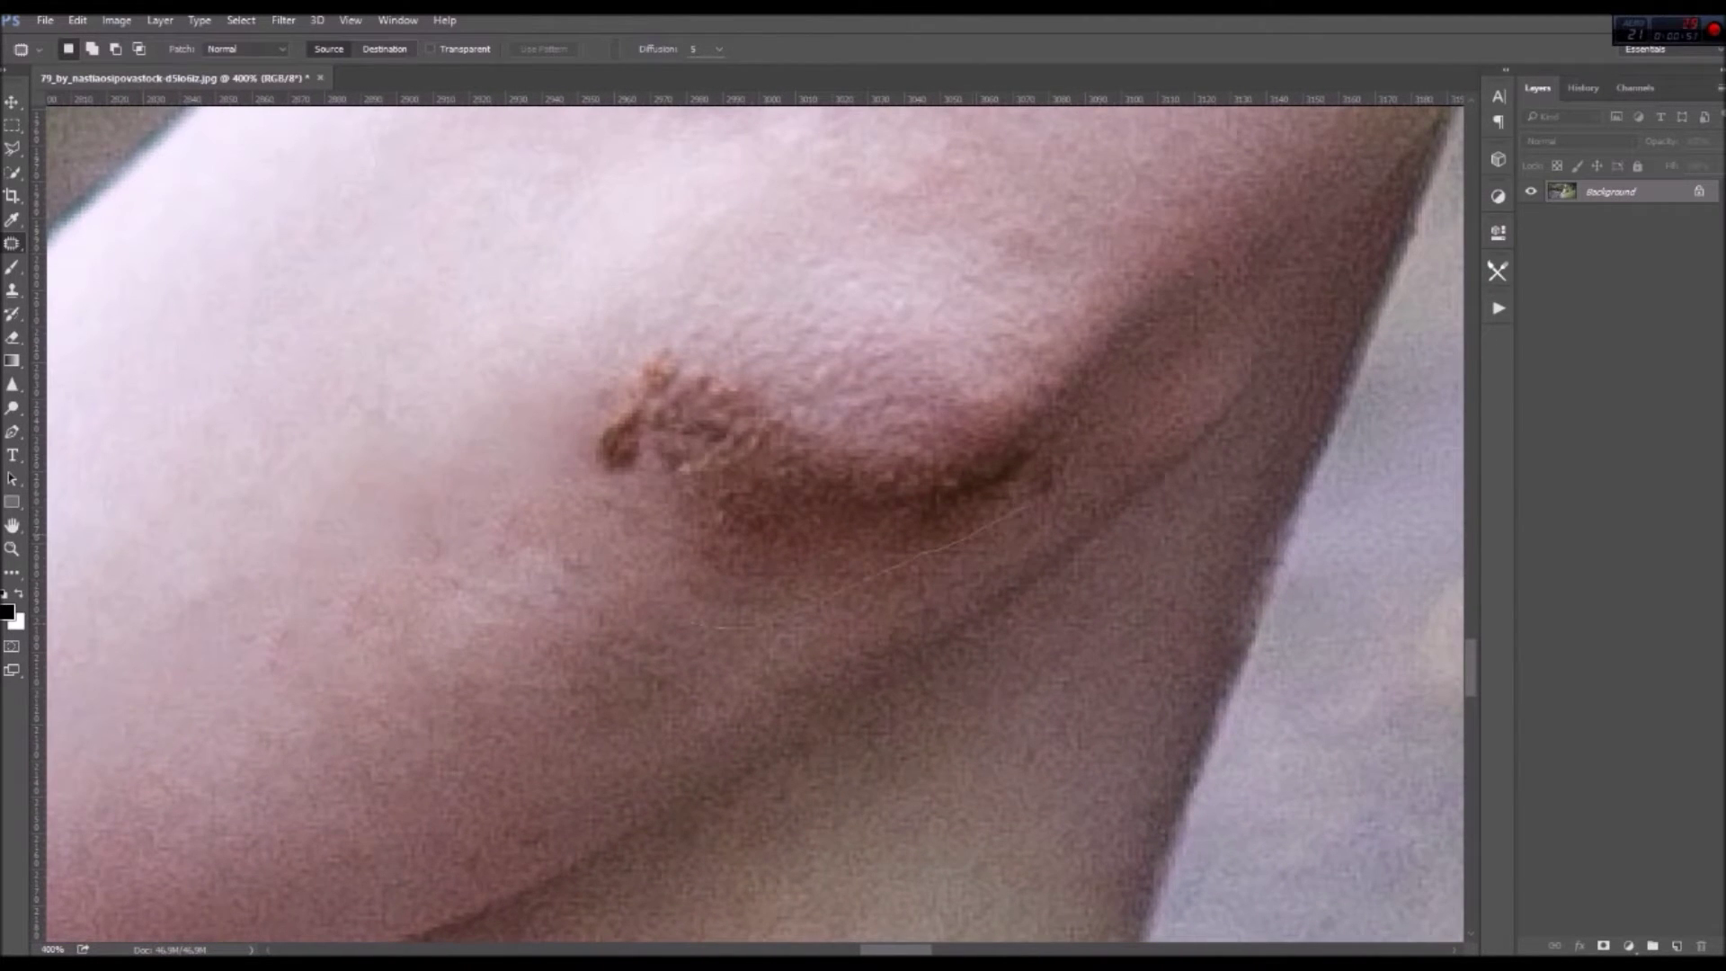
left_click_drag(692, 622, 724, 472)
left_click_drag(854, 539, 333, 611)
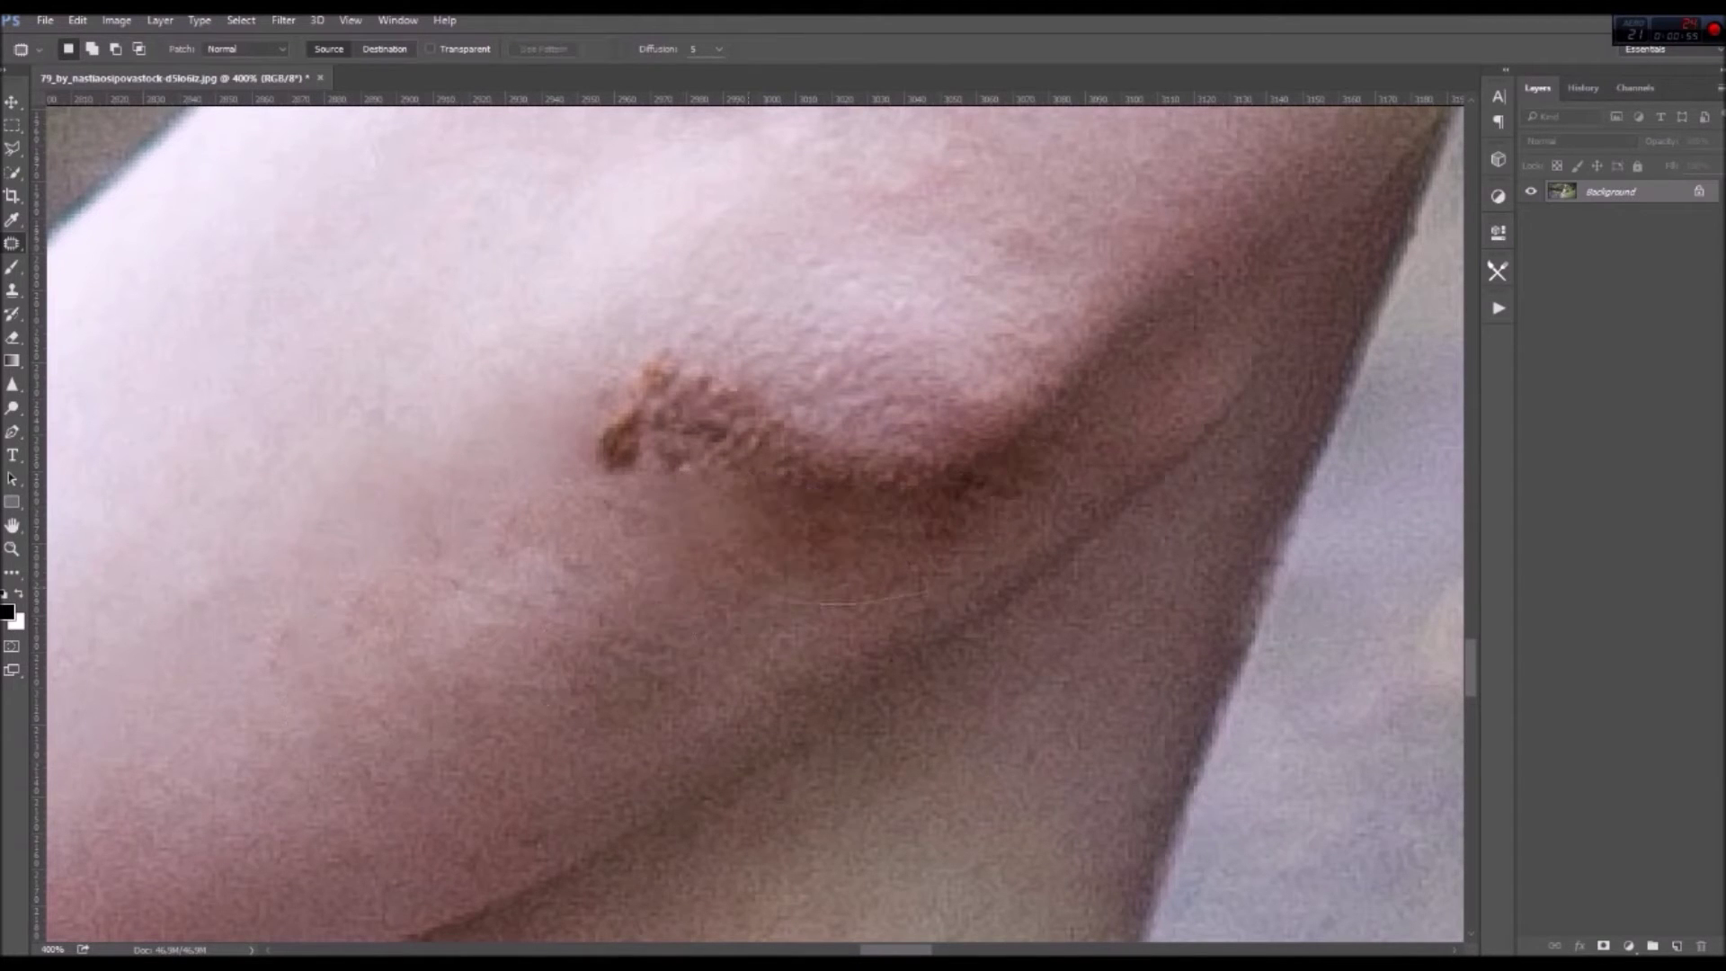
left_click_drag(926, 593, 773, 539)
key("ctrl+d")
Patch the dark area under the crease and the dark spots at the mark's left end
left_click_drag(979, 516, 764, 499)
left_click_drag(854, 548, 584, 575)
key("ctrl+d")
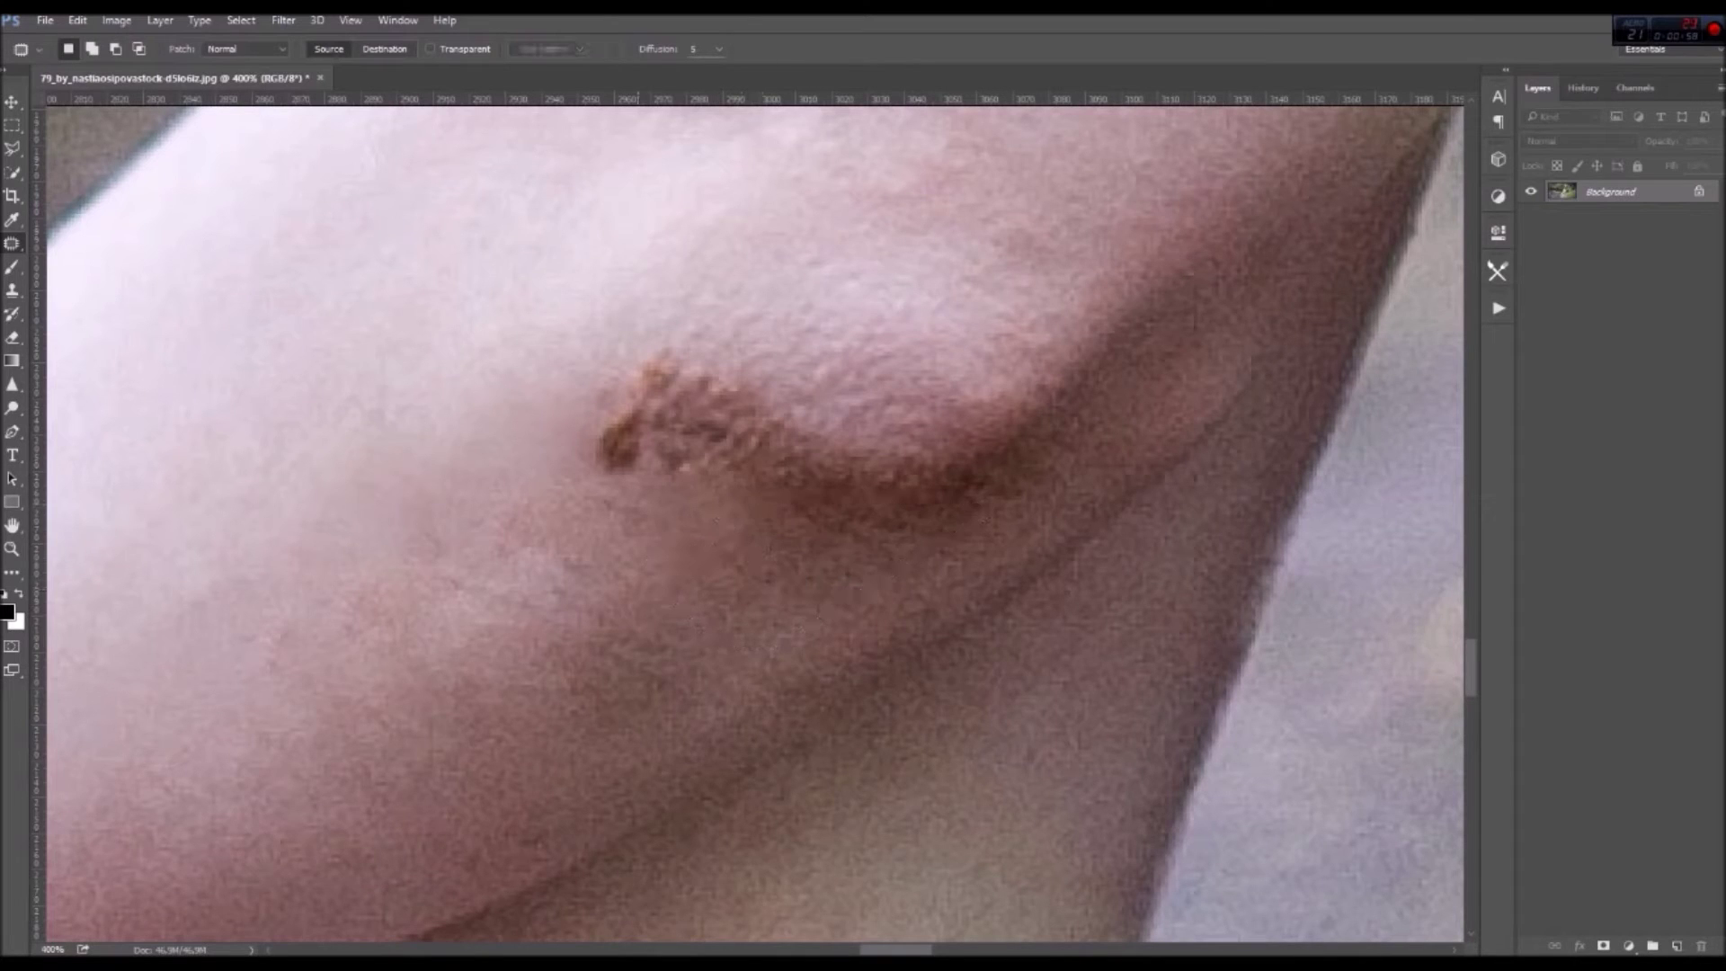
mouse_move(656, 360)
left_mouse_down()
mouse_move(612, 471)
mouse_move(363, 465)
left_mouse_up()
left_click_drag(714, 434, 557, 481)
key("ctrl+d")
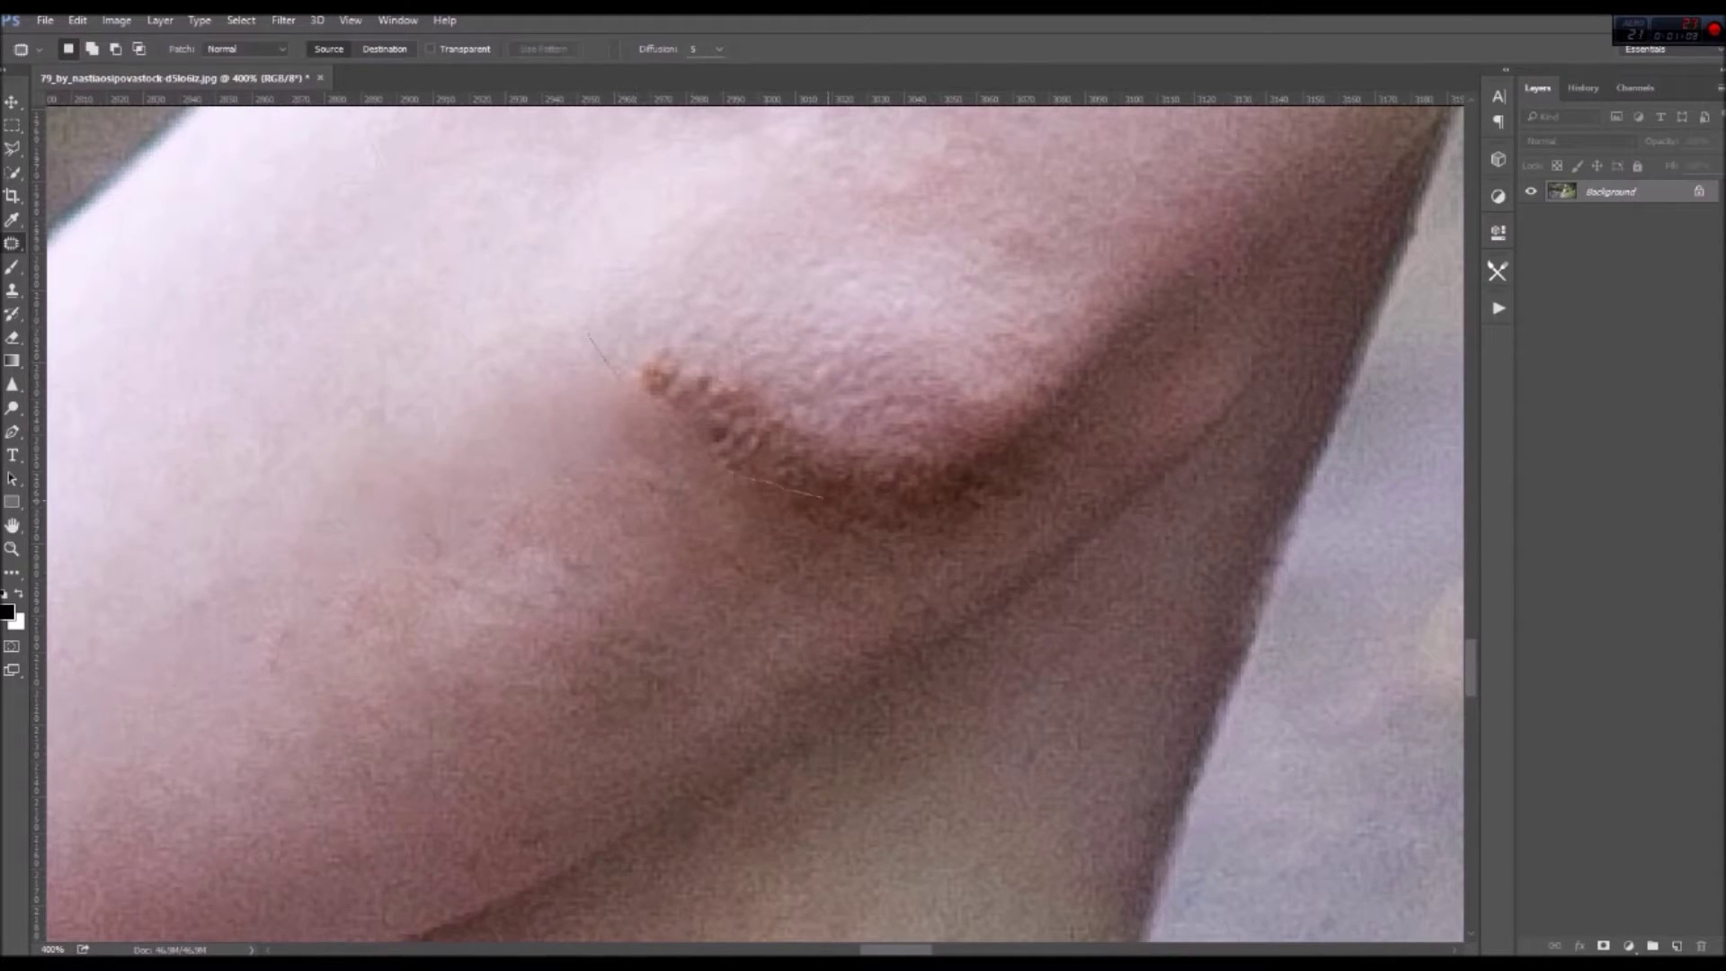
left_click_drag(582, 364, 589, 335)
left_click_drag(719, 449, 521, 422)
key("ctrl+d")
Patch the remaining scrape areas and a dark area near the crease with adjacent skin
mouse_move(998, 486)
left_mouse_down()
mouse_move(1092, 427)
mouse_move(1047, 438)
left_mouse_up()
key("ctrl+d")
left_click_drag(1042, 477, 917, 539)
key("ctrl+d")
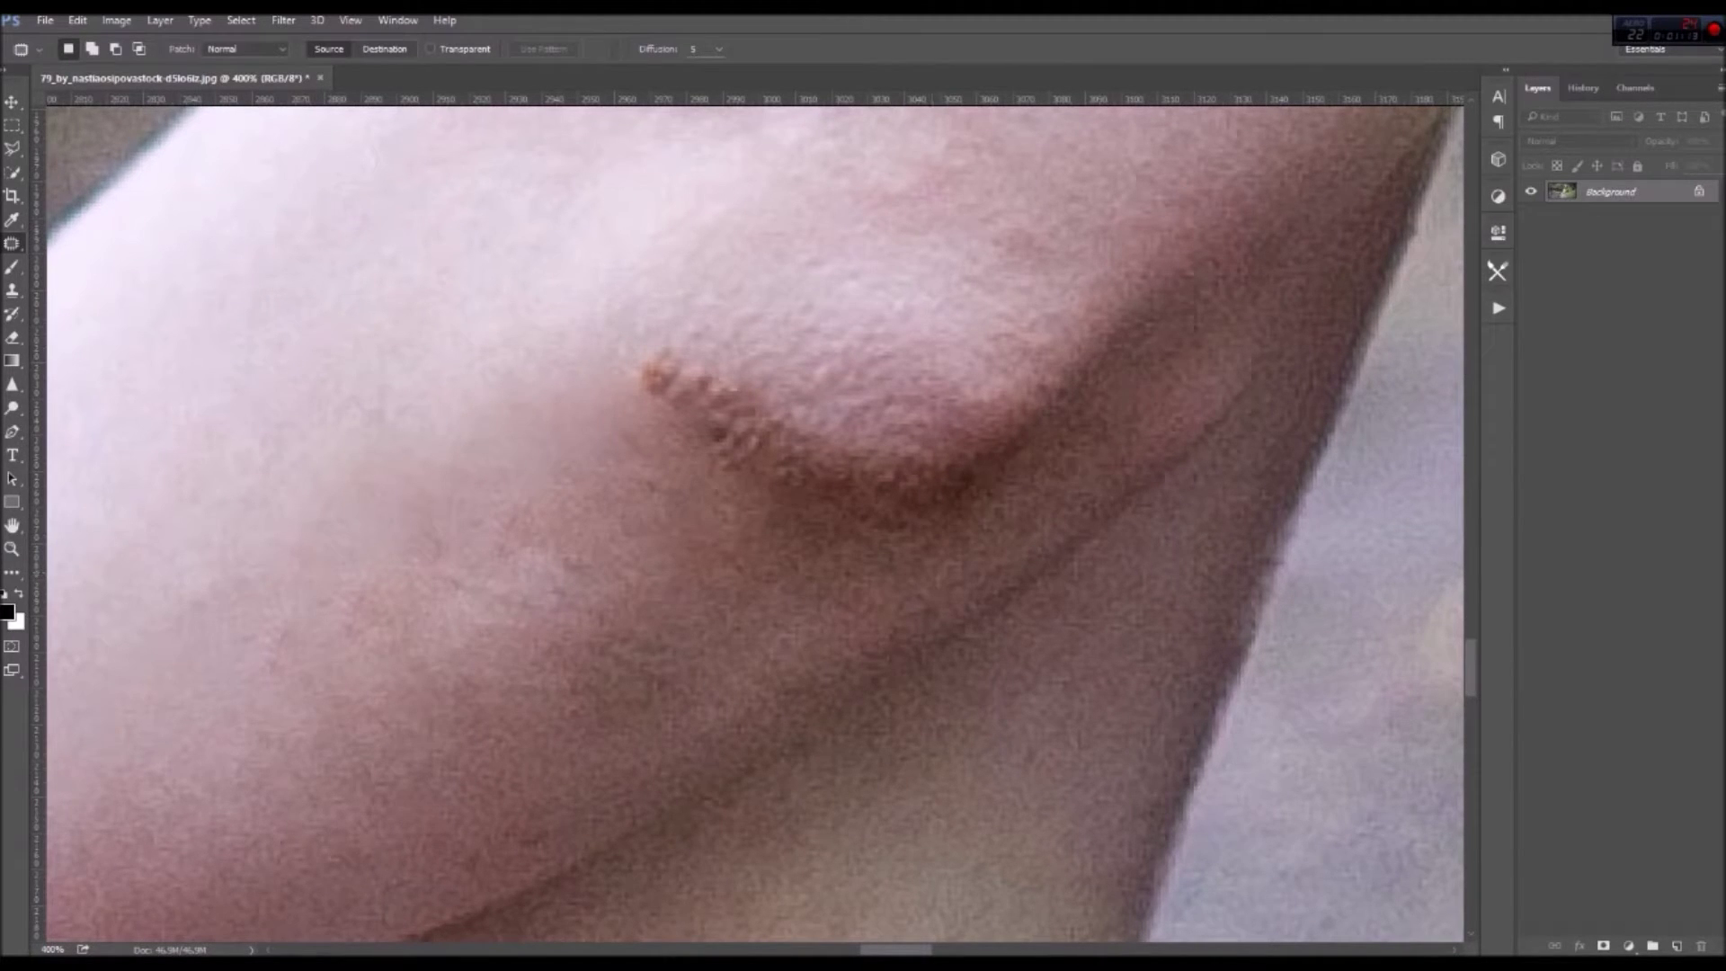
left_click_drag(768, 561, 760, 490)
left_click_drag(854, 530, 827, 630)
left_click_drag(975, 529, 962, 539)
key("ctrl+d")
Undo the last crease patch, re-patch a spot along the scrape, and fit the photo on screen
key("ctrl+z")
mouse_move(836, 606)
left_mouse_down()
mouse_move(757, 538)
mouse_move(694, 540)
left_mouse_up()
key("ctrl+d")
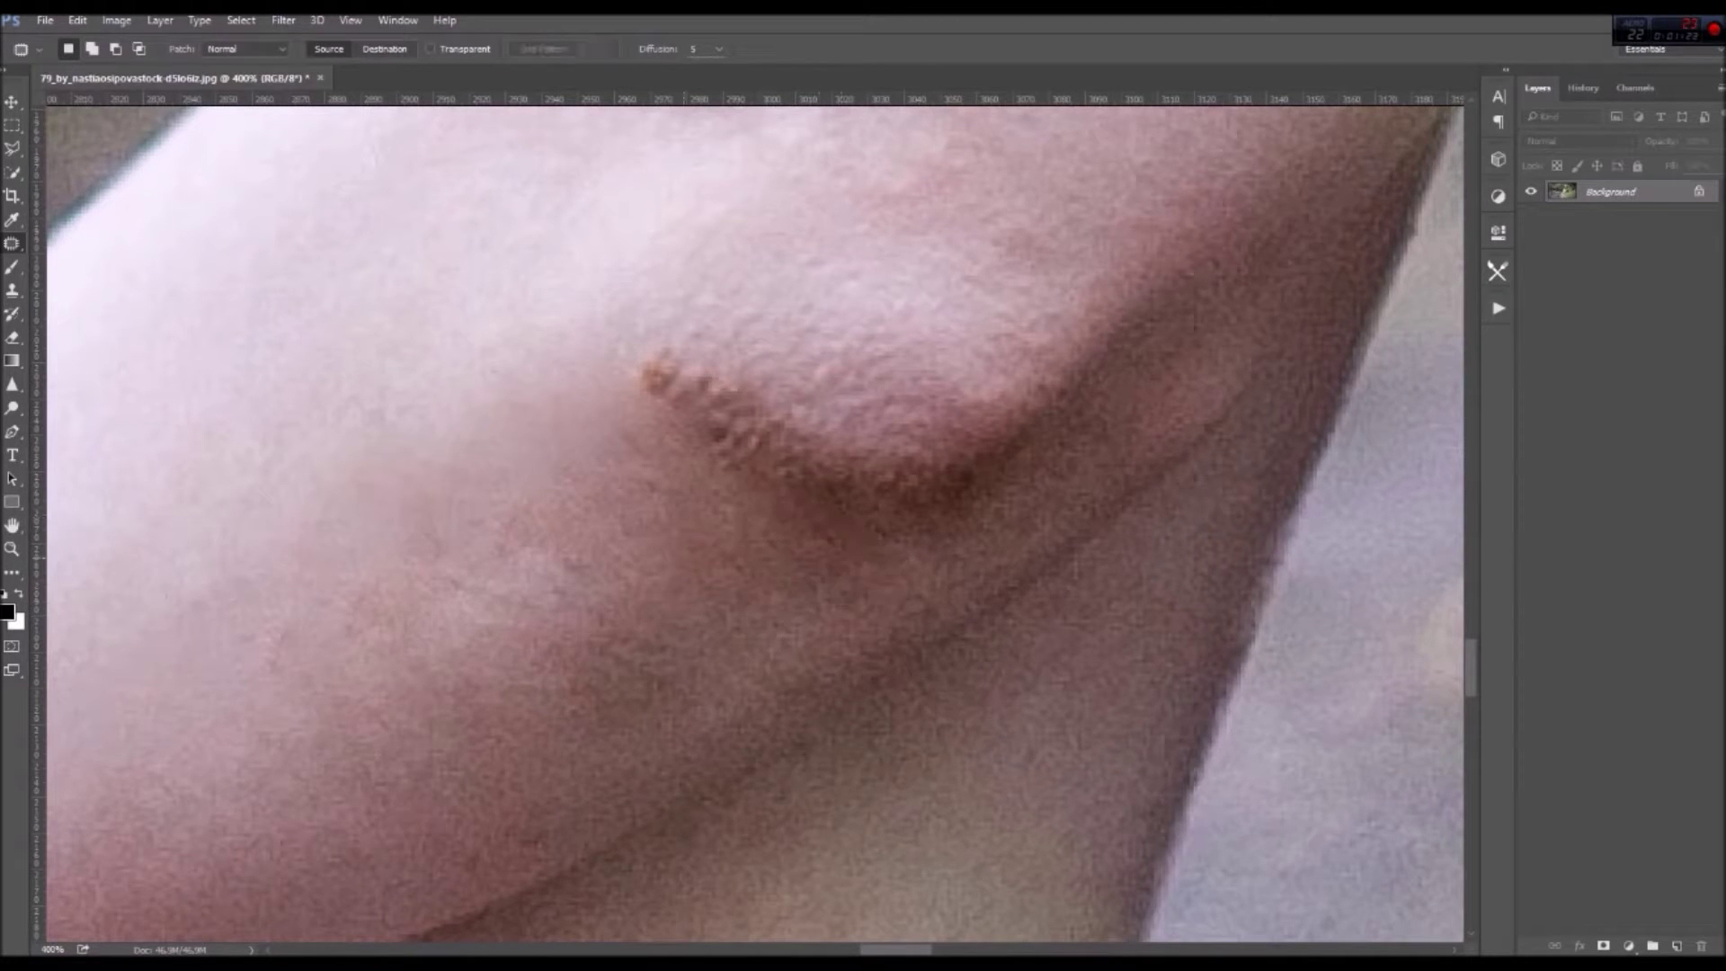
key("ctrl+0")
Zoom to 300% on the elbow and patch the first scar dots
scroll(746, 526, "up", 3)
scroll(746, 526, "up", 3)
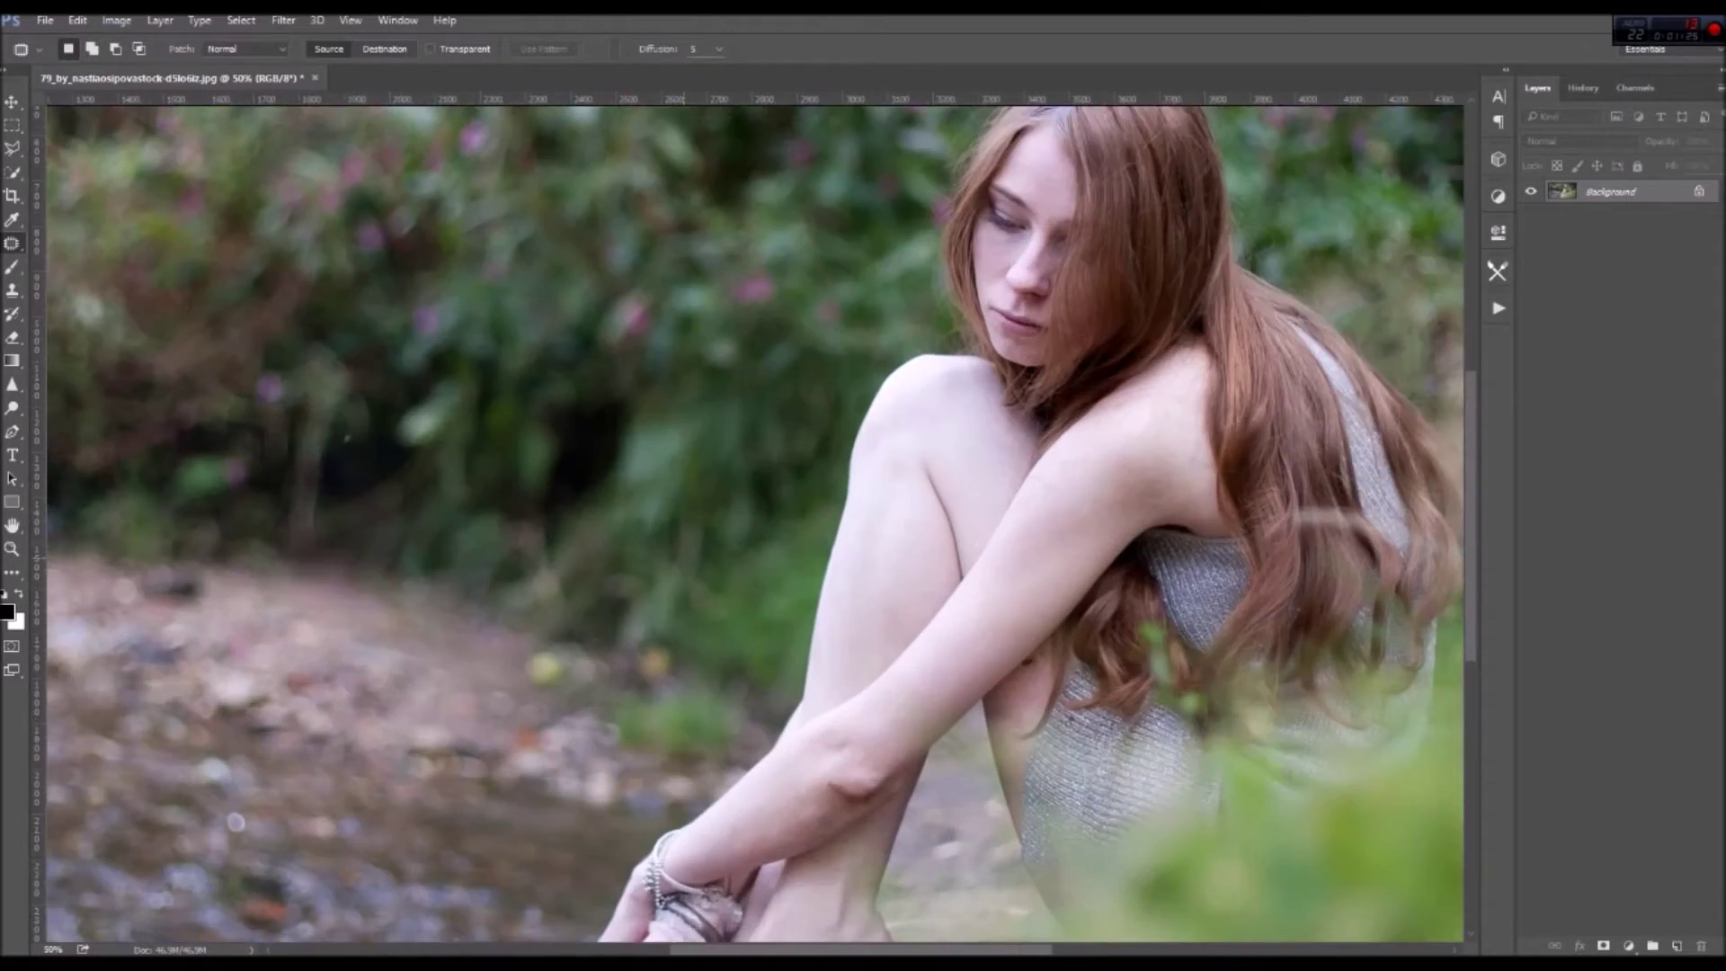
scroll(746, 527, "up", 3)
scroll(746, 527, "up", 3)
scroll(755, 521, "down", 5)
scroll(755, 522, "up", 3)
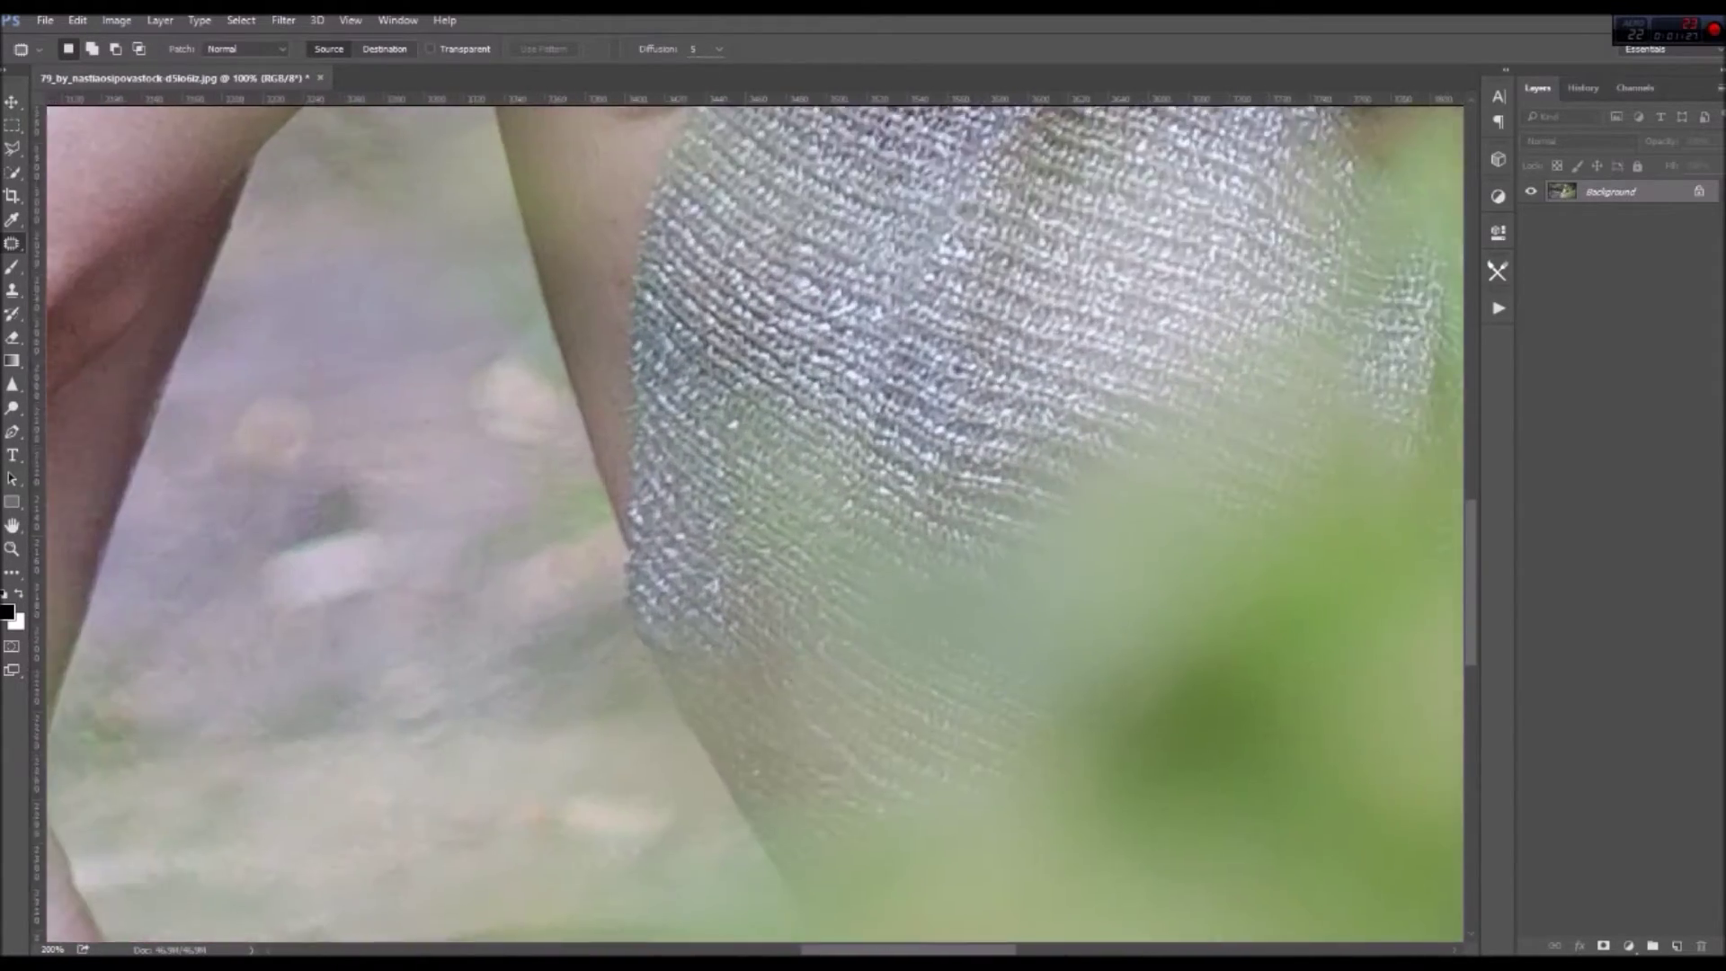
scroll(755, 521, "up", 2)
scroll(755, 522, "up", 2)
scroll(755, 521, "left", 5)
scroll(755, 521, "up", 2)
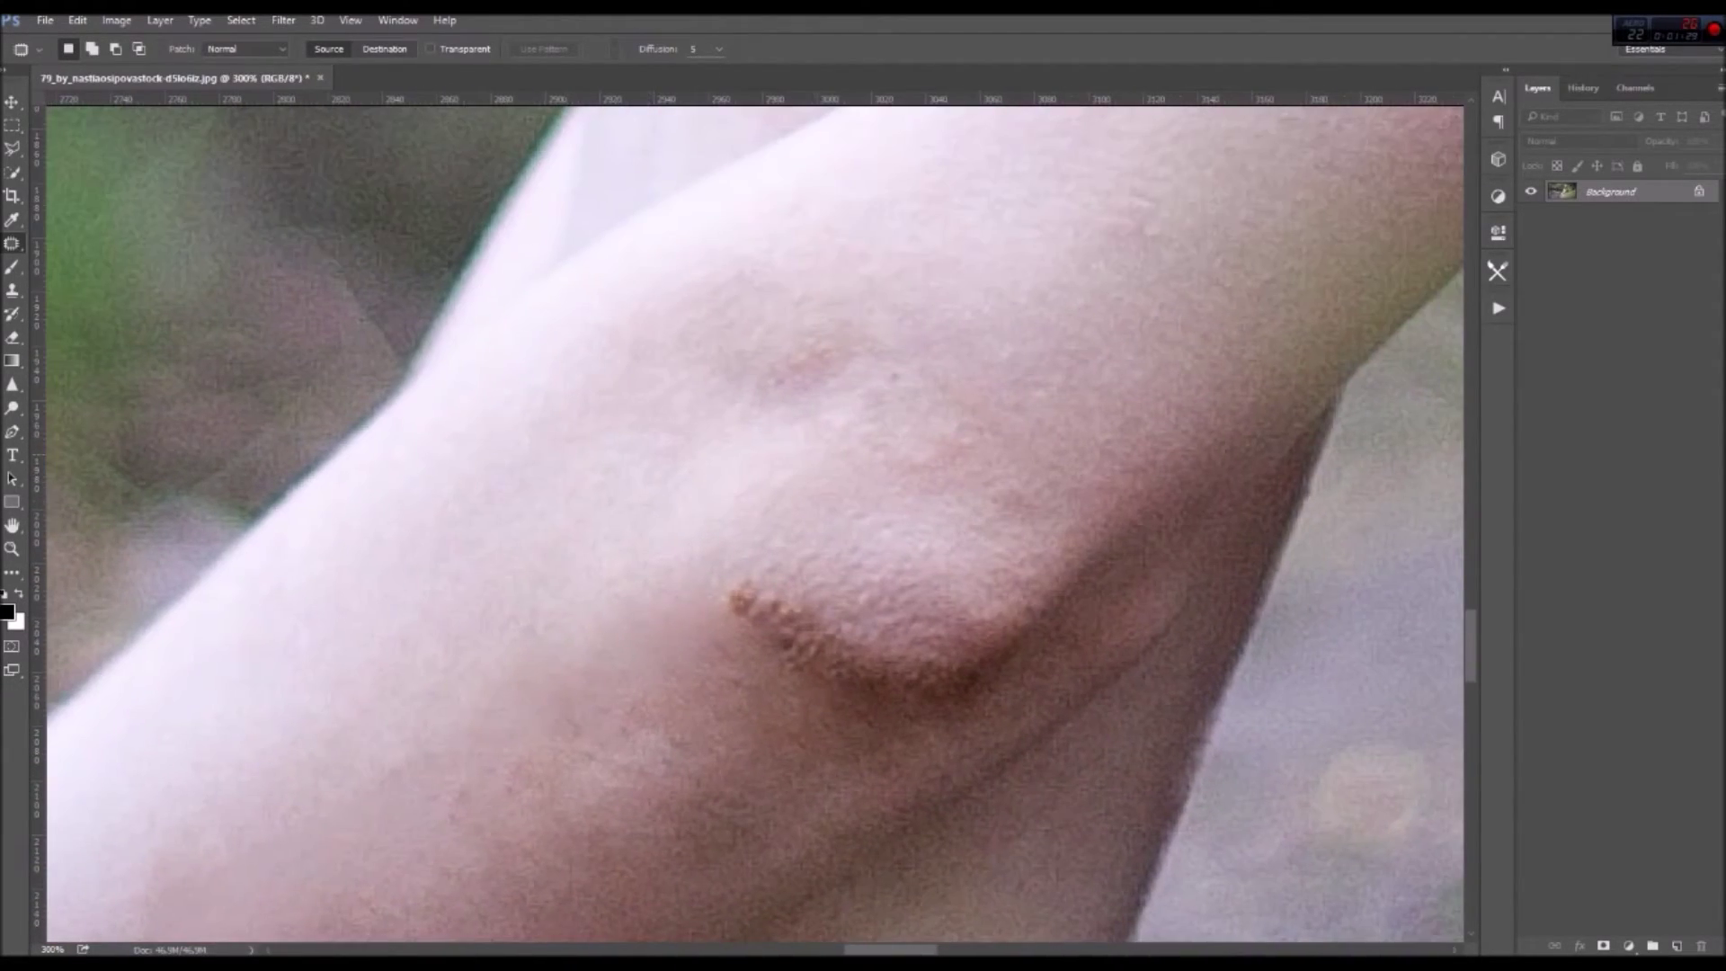
left_click_drag(760, 407, 773, 296)
key("ctrl+d")
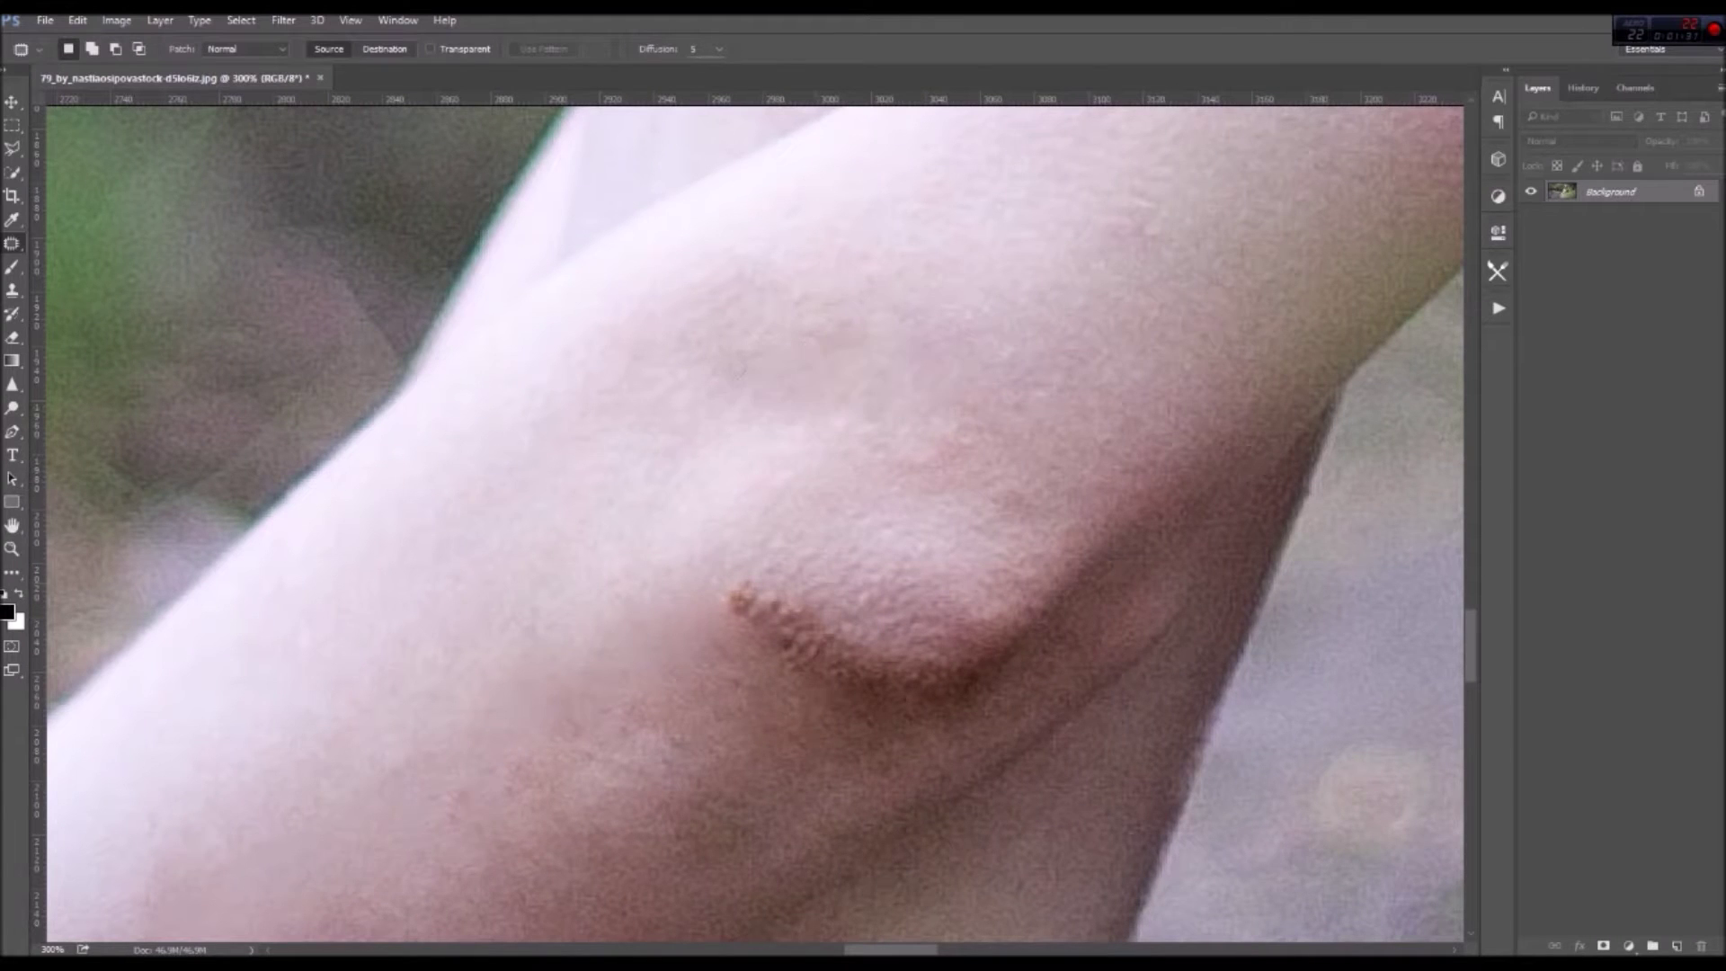
Smooth the remaining raised scar dots and the darker skin beneath the scar
scroll(759, 407, "down", 2)
mouse_move(775, 422)
left_mouse_down()
mouse_move(831, 463)
mouse_move(809, 360)
left_mouse_up()
key("ctrl+d")
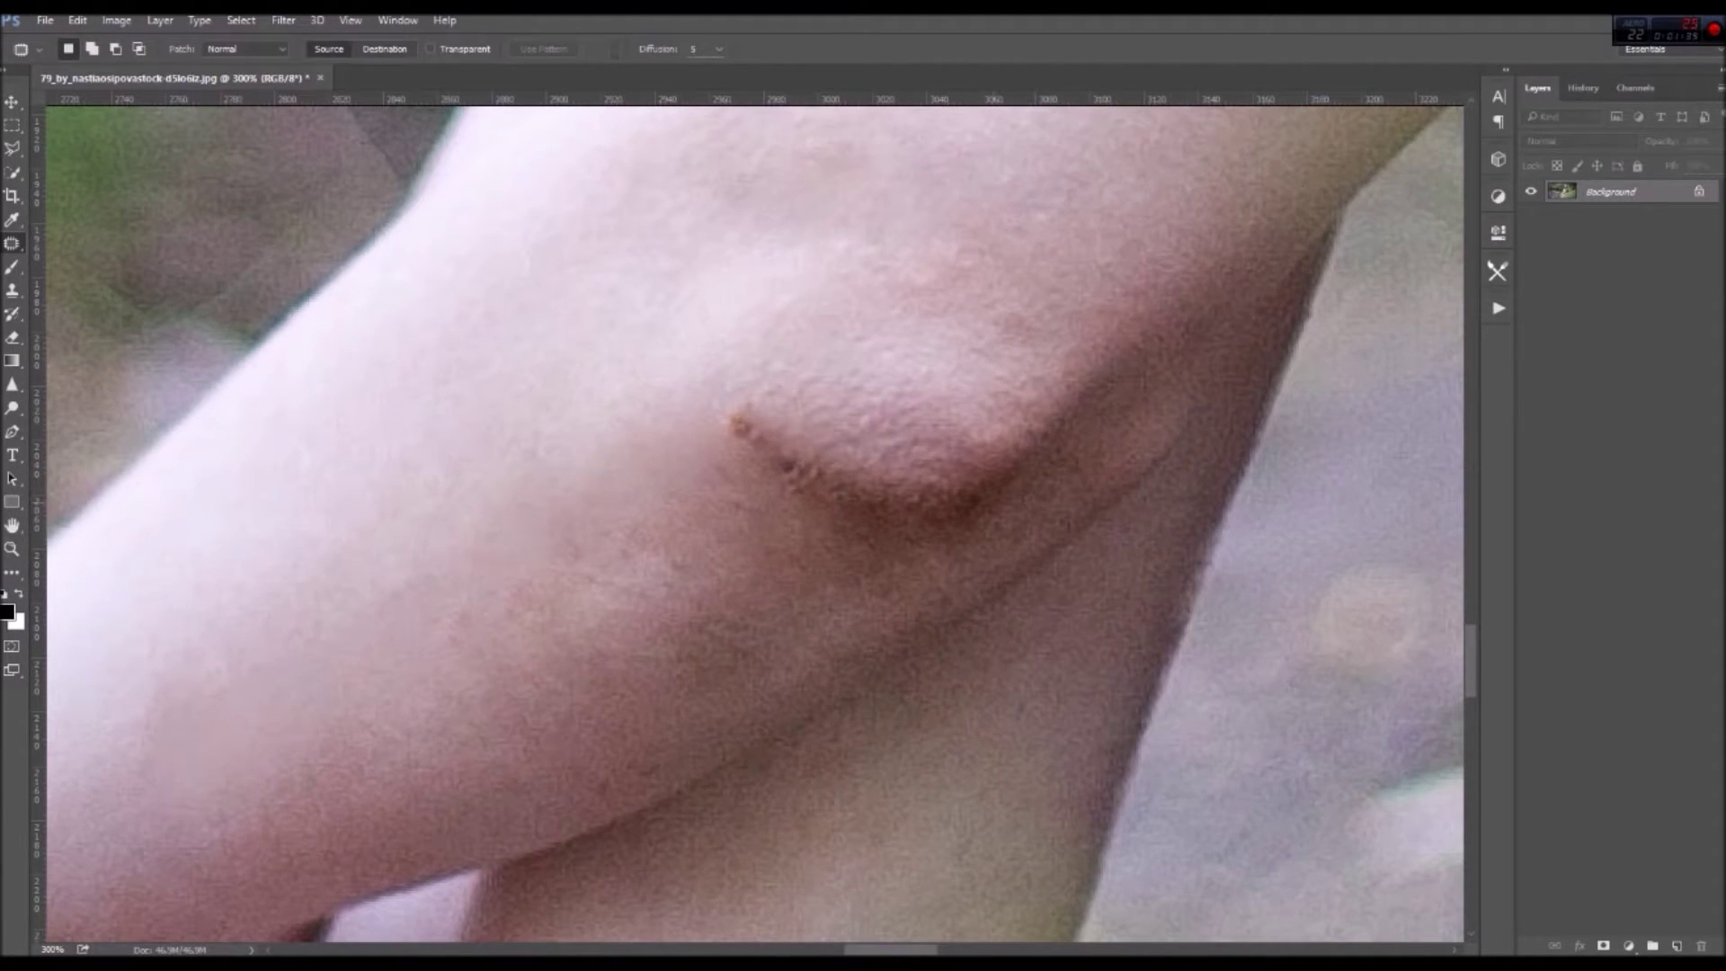
left_click_drag(912, 550, 998, 529)
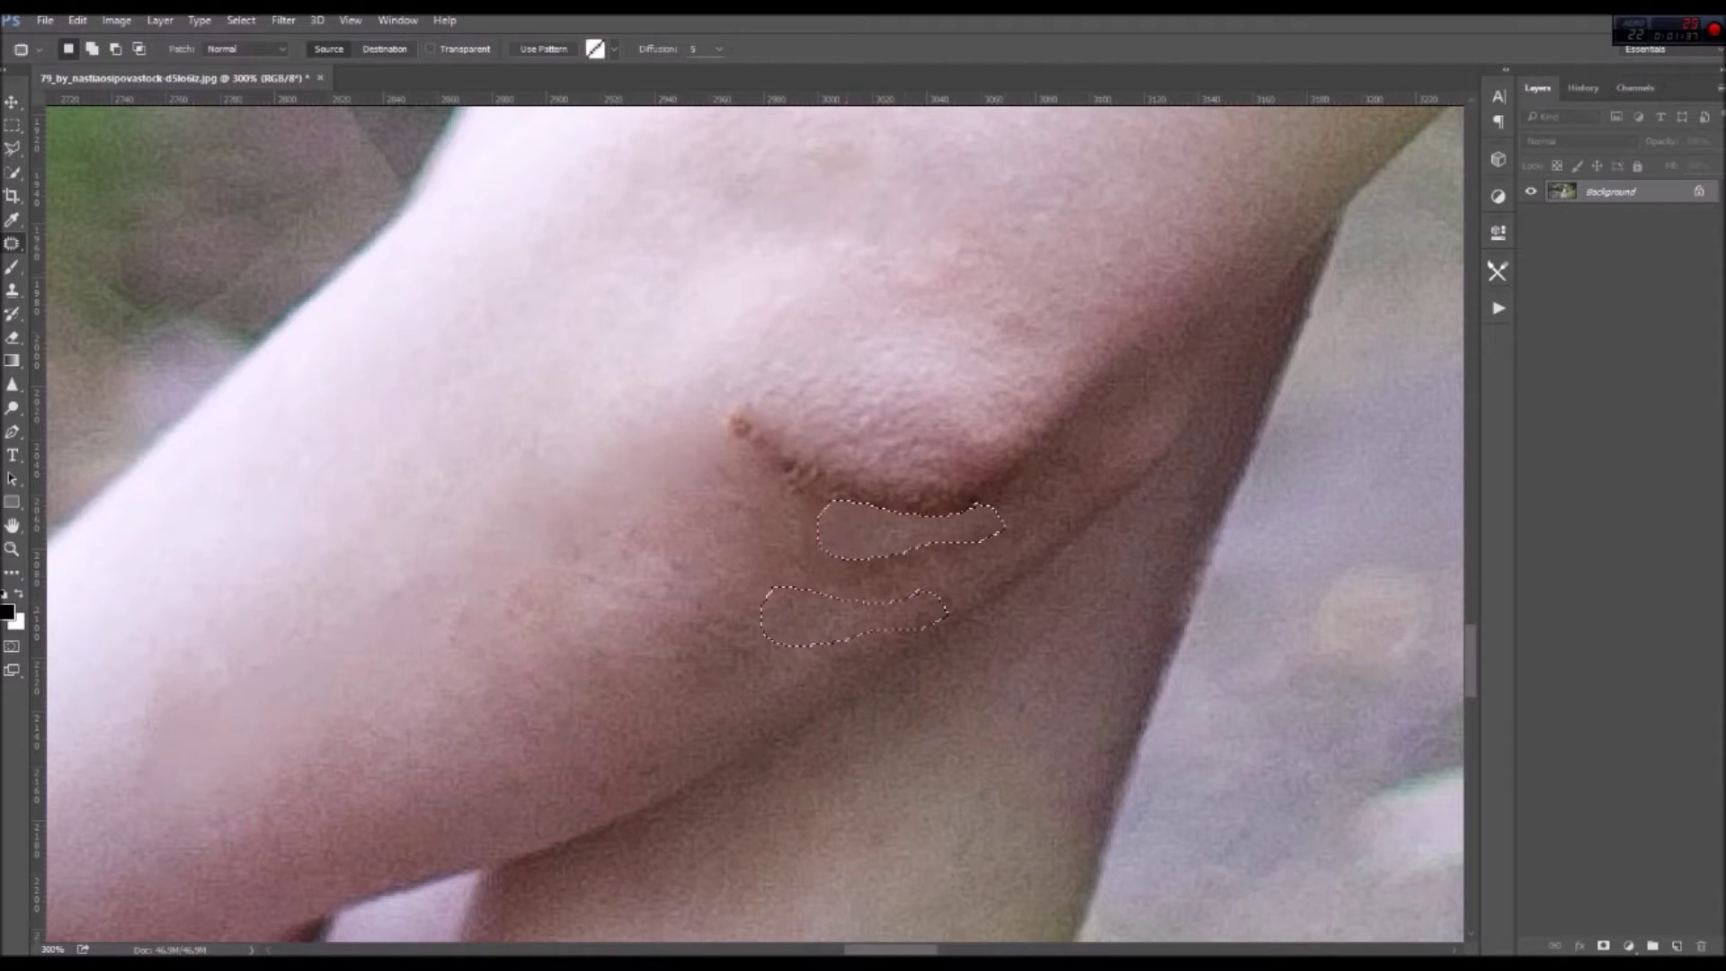
left_click_drag(994, 530, 993, 598)
key("ctrl+d")
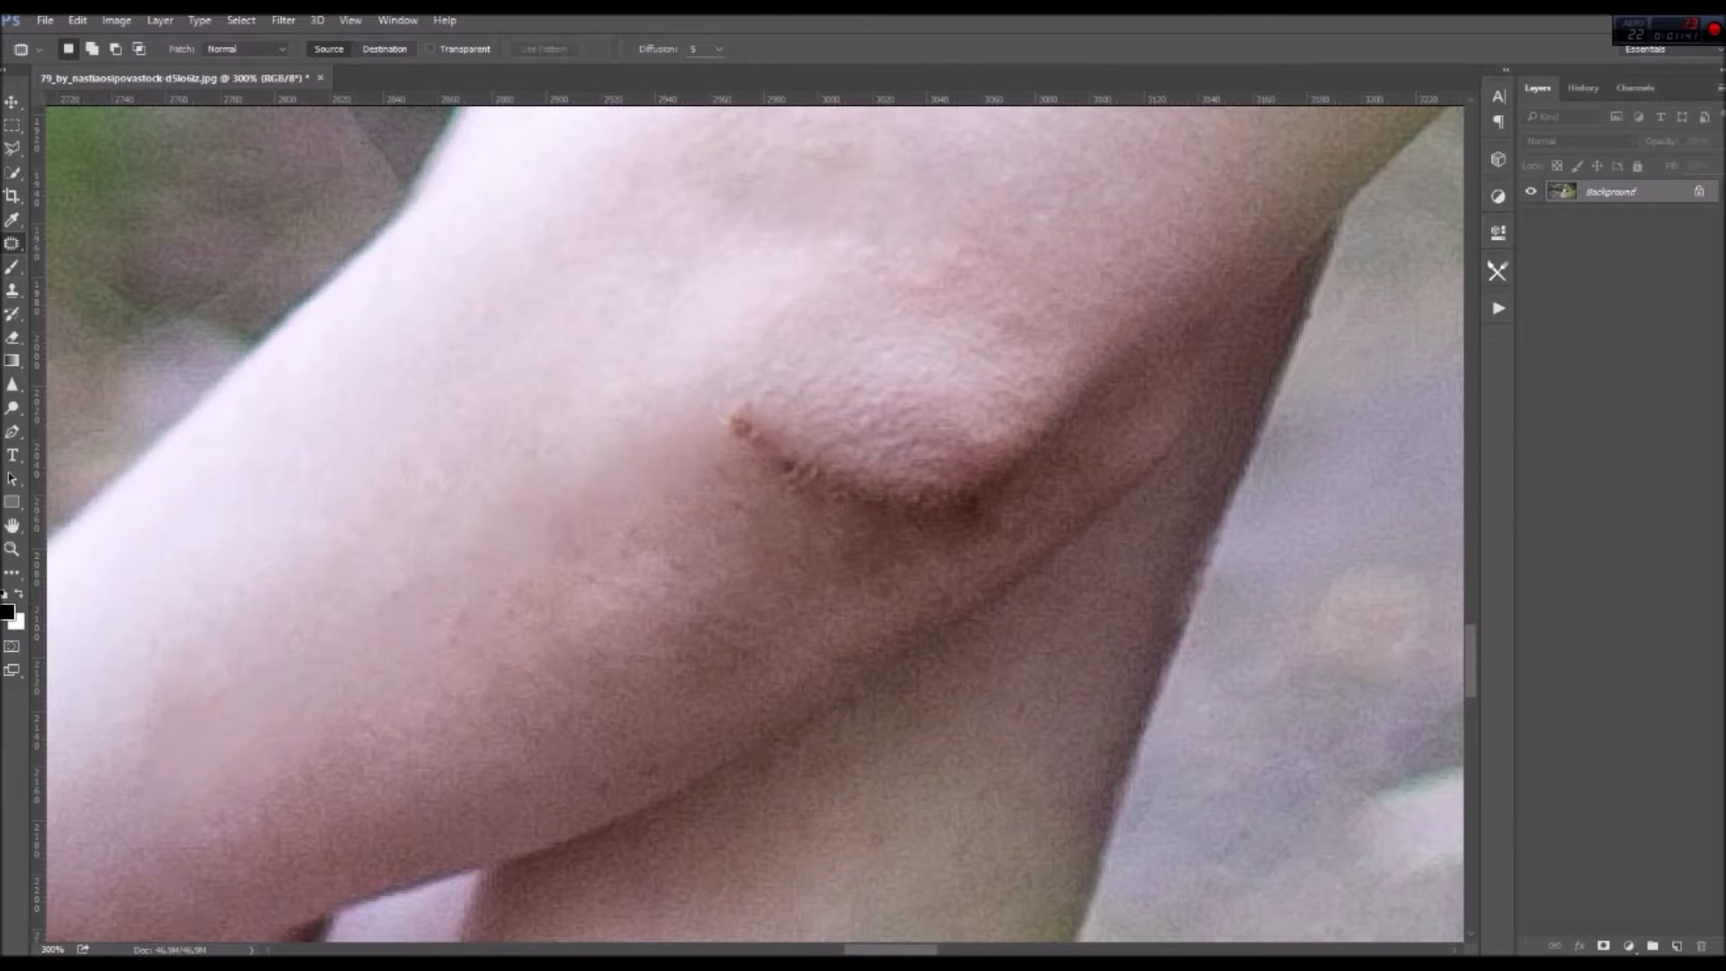
Clone nearby skin over the dark crease using an 18 px Clone Stamp brush
key("s")
key("ctrl+plus")
key("ctrl+plus")
key("ctrl+plus")
right_click(1053, 503)
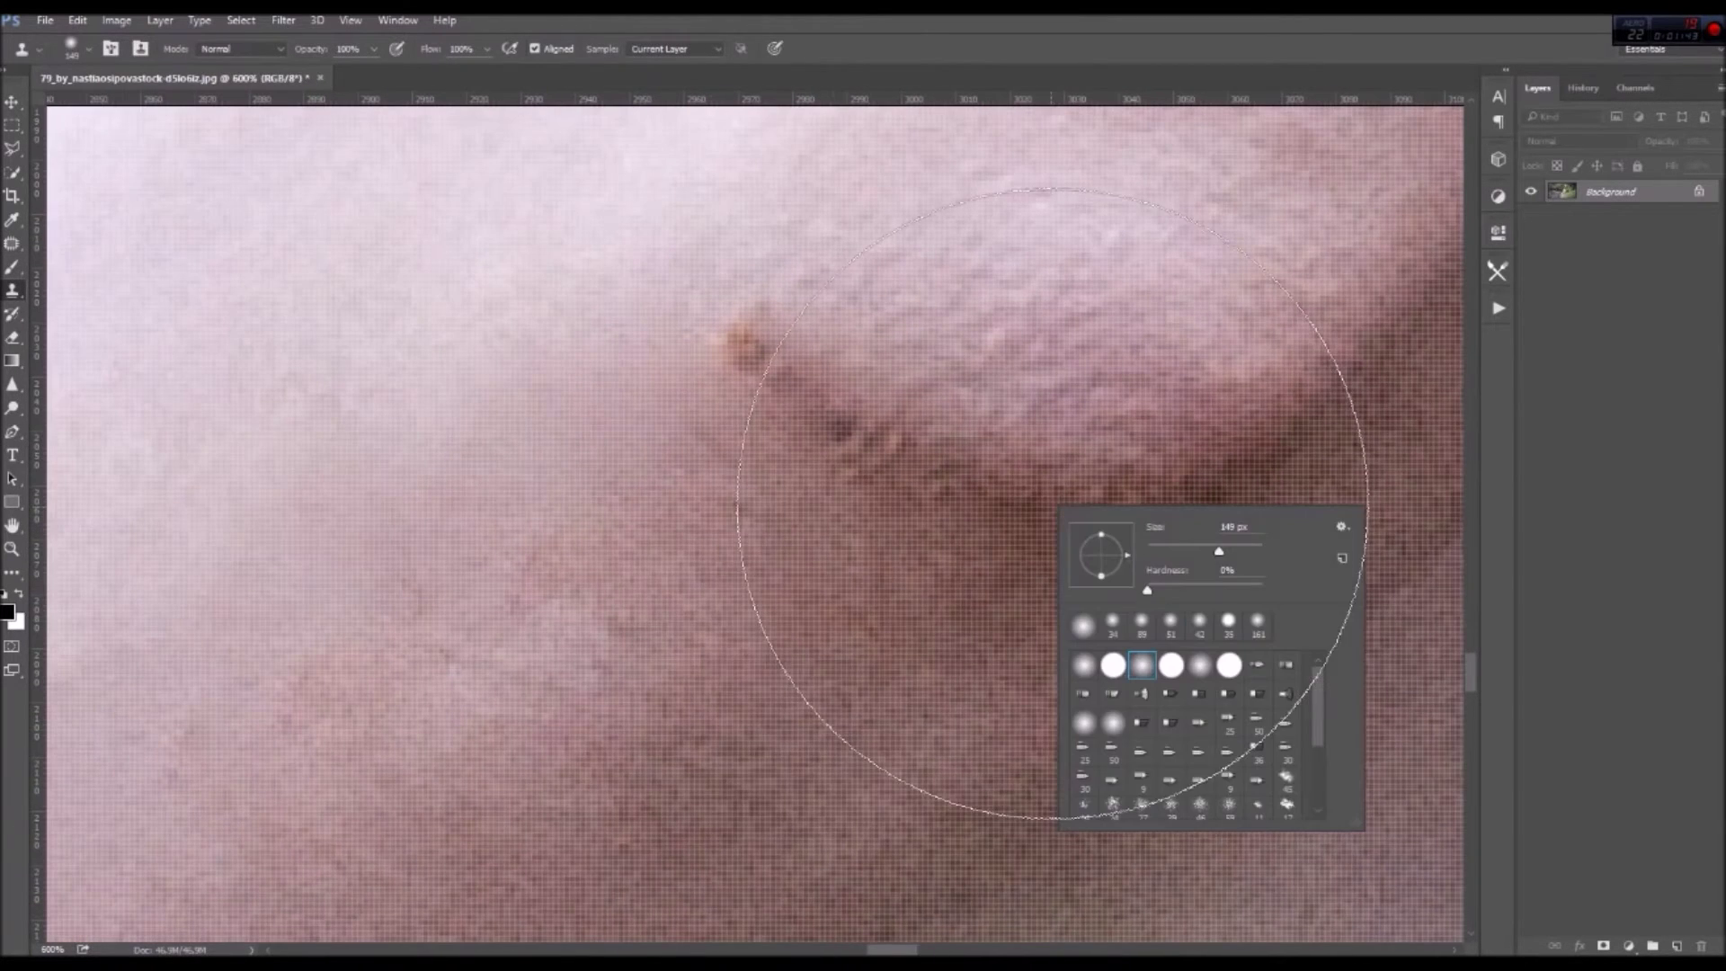
left_click_drag(1219, 550, 1157, 550)
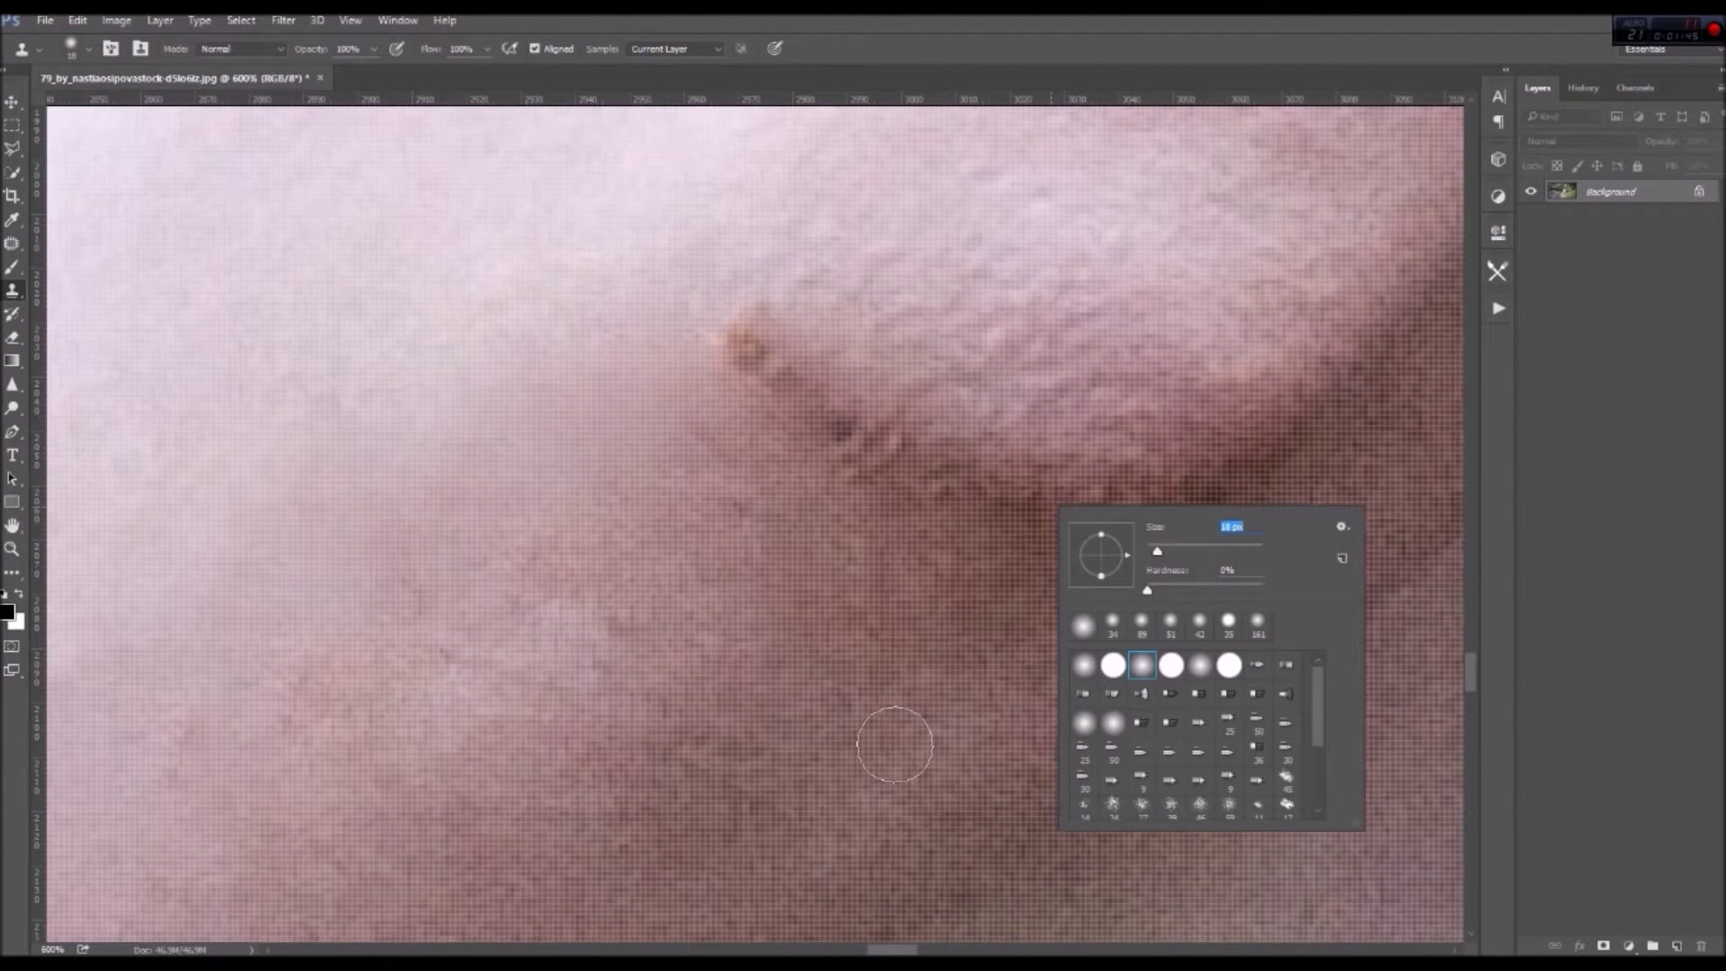
left_click(866, 374)
left_click(863, 385)
key("ctrl+minus")
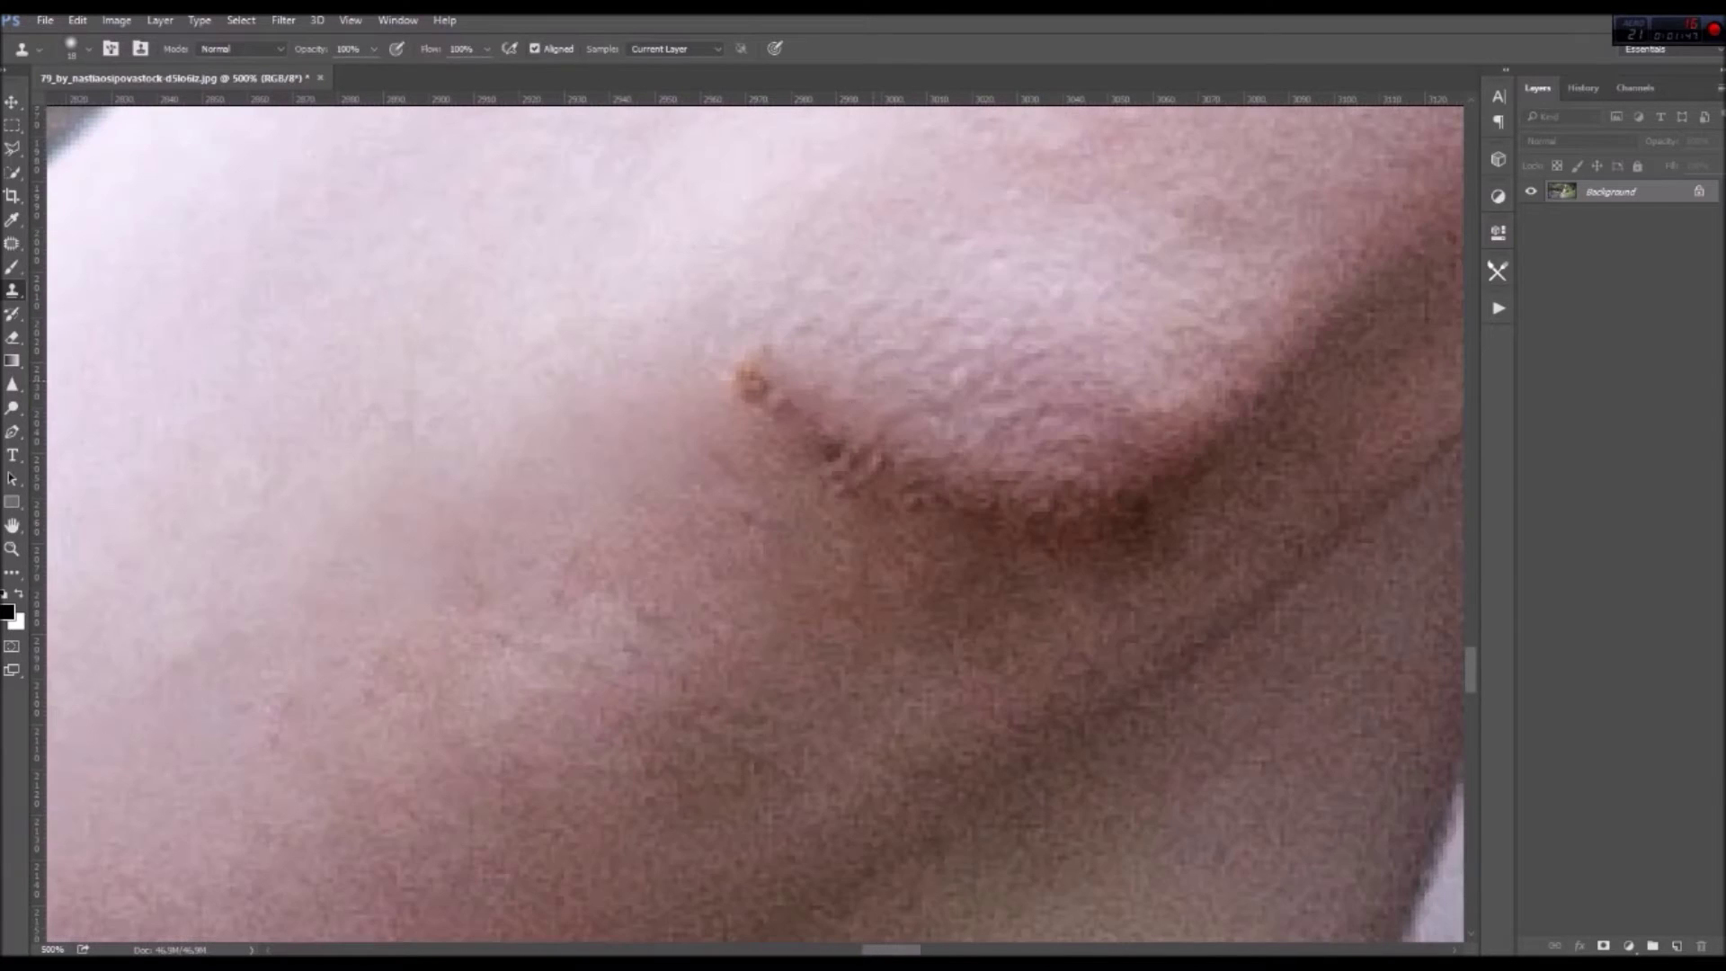
mouse_move(932, 597)
left_mouse_down()
mouse_move(1151, 578)
mouse_move(1084, 591)
left_mouse_up()
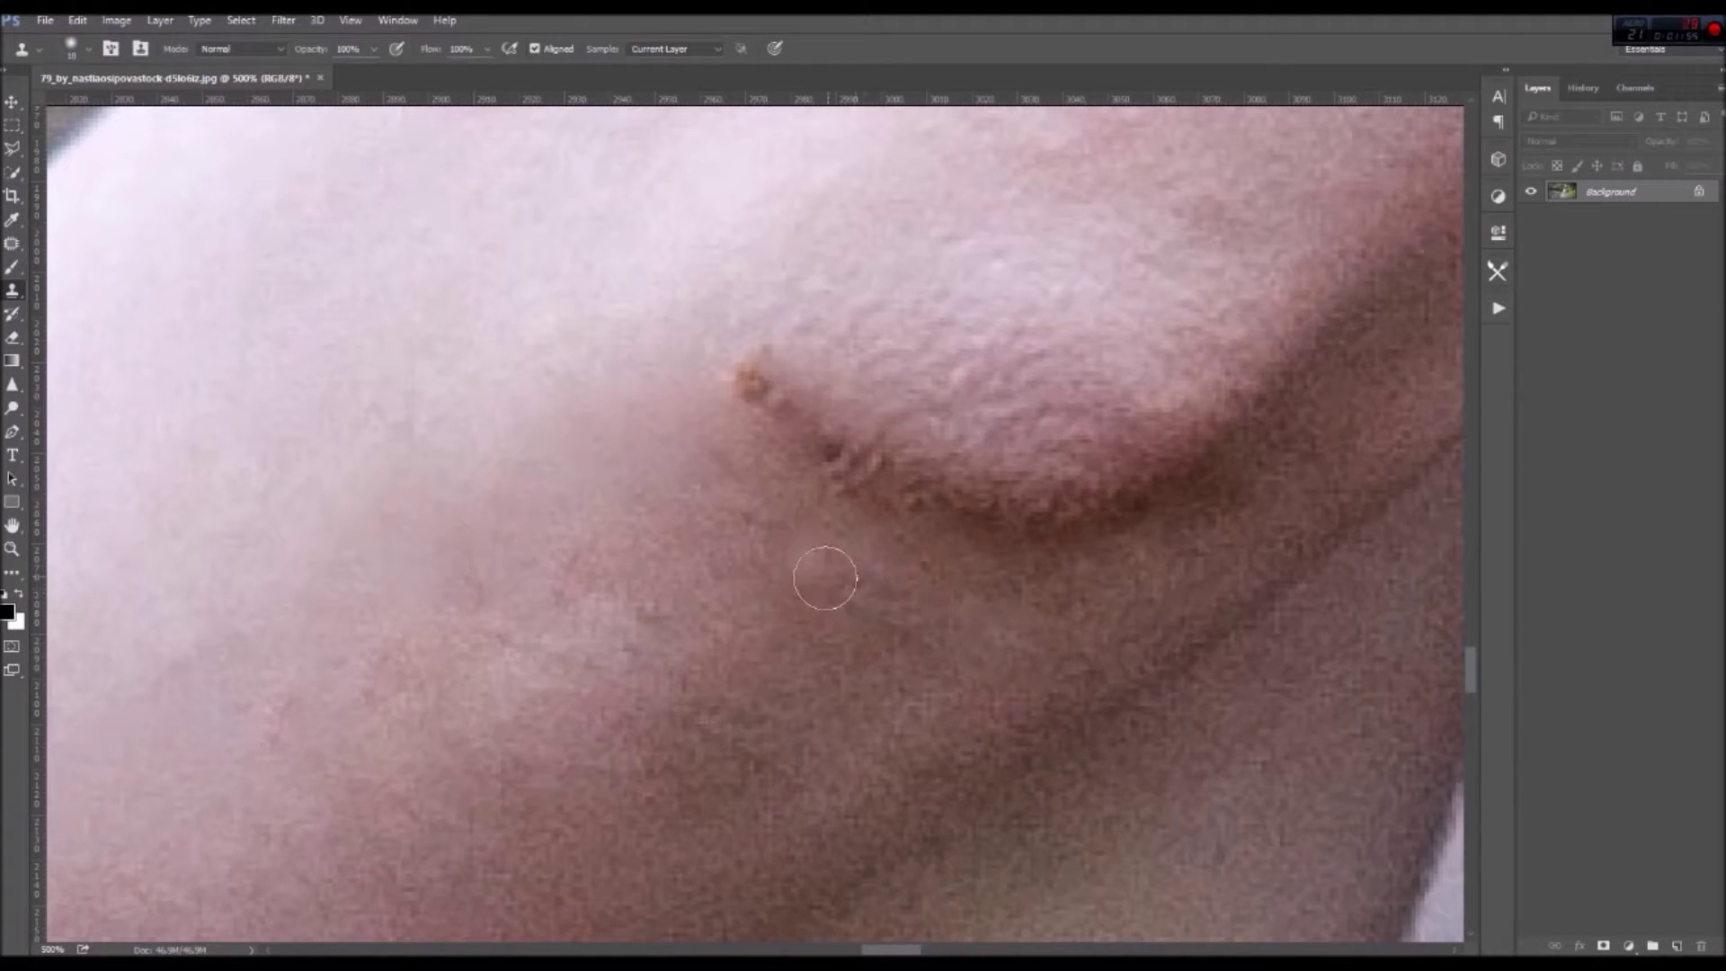
key("j")
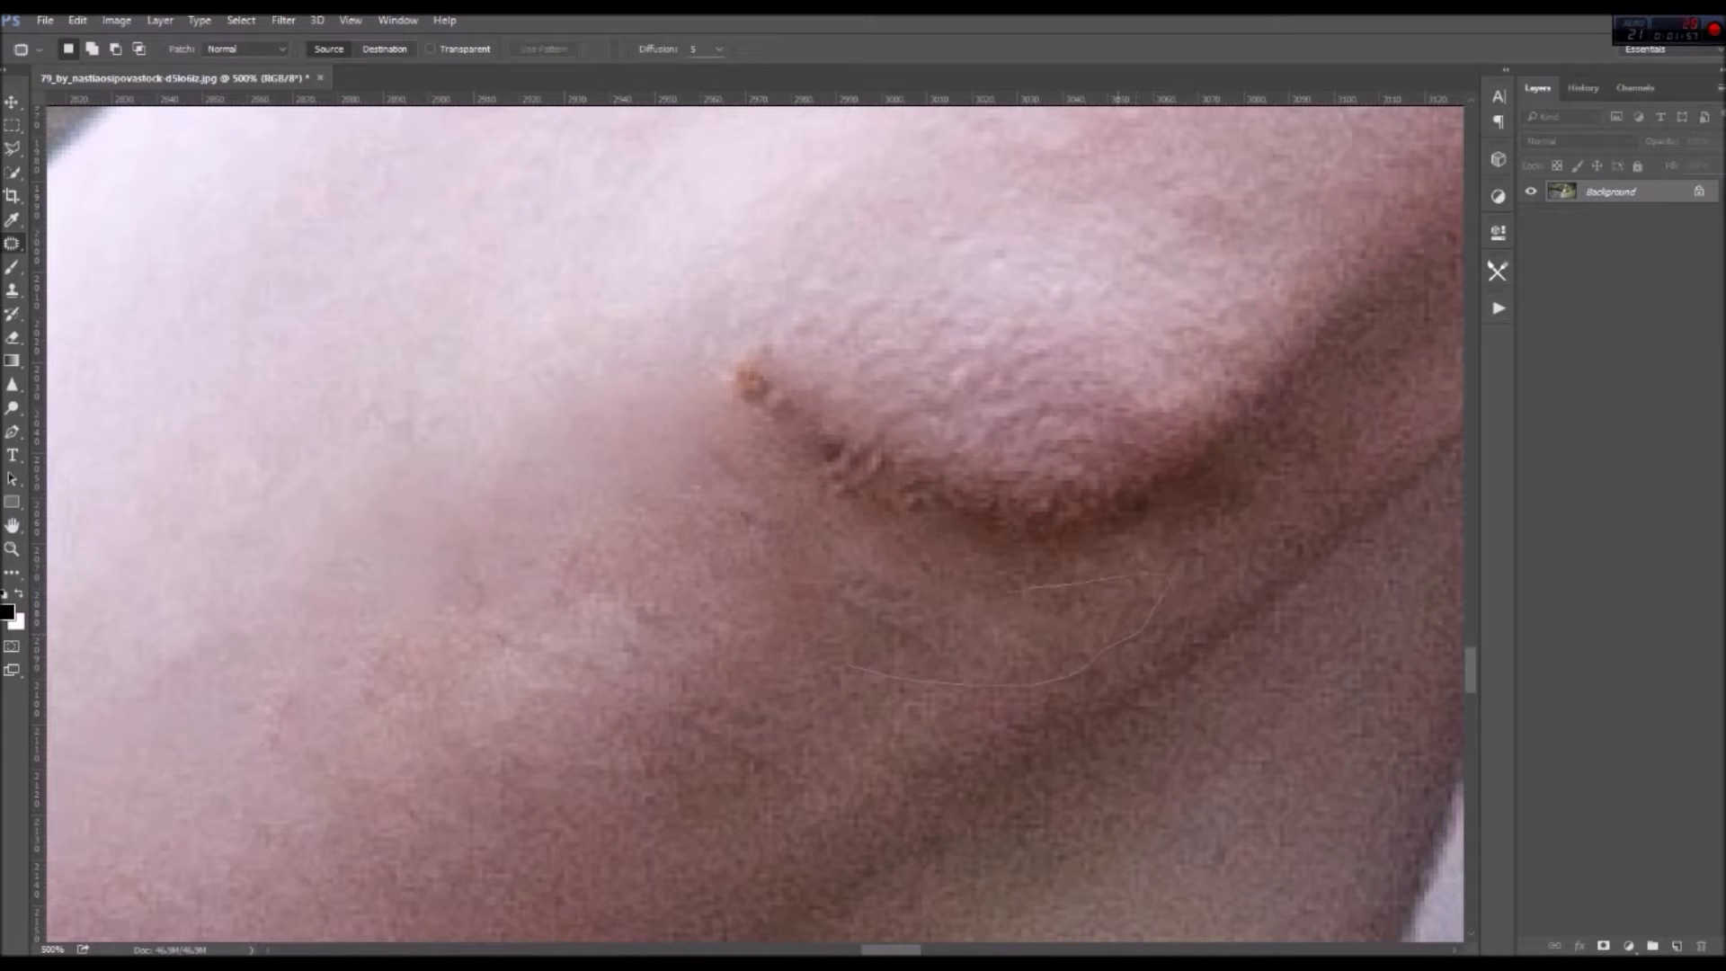
Apply three patches below the crease, then zoom in on the knee and arm
key("ctrl+d")
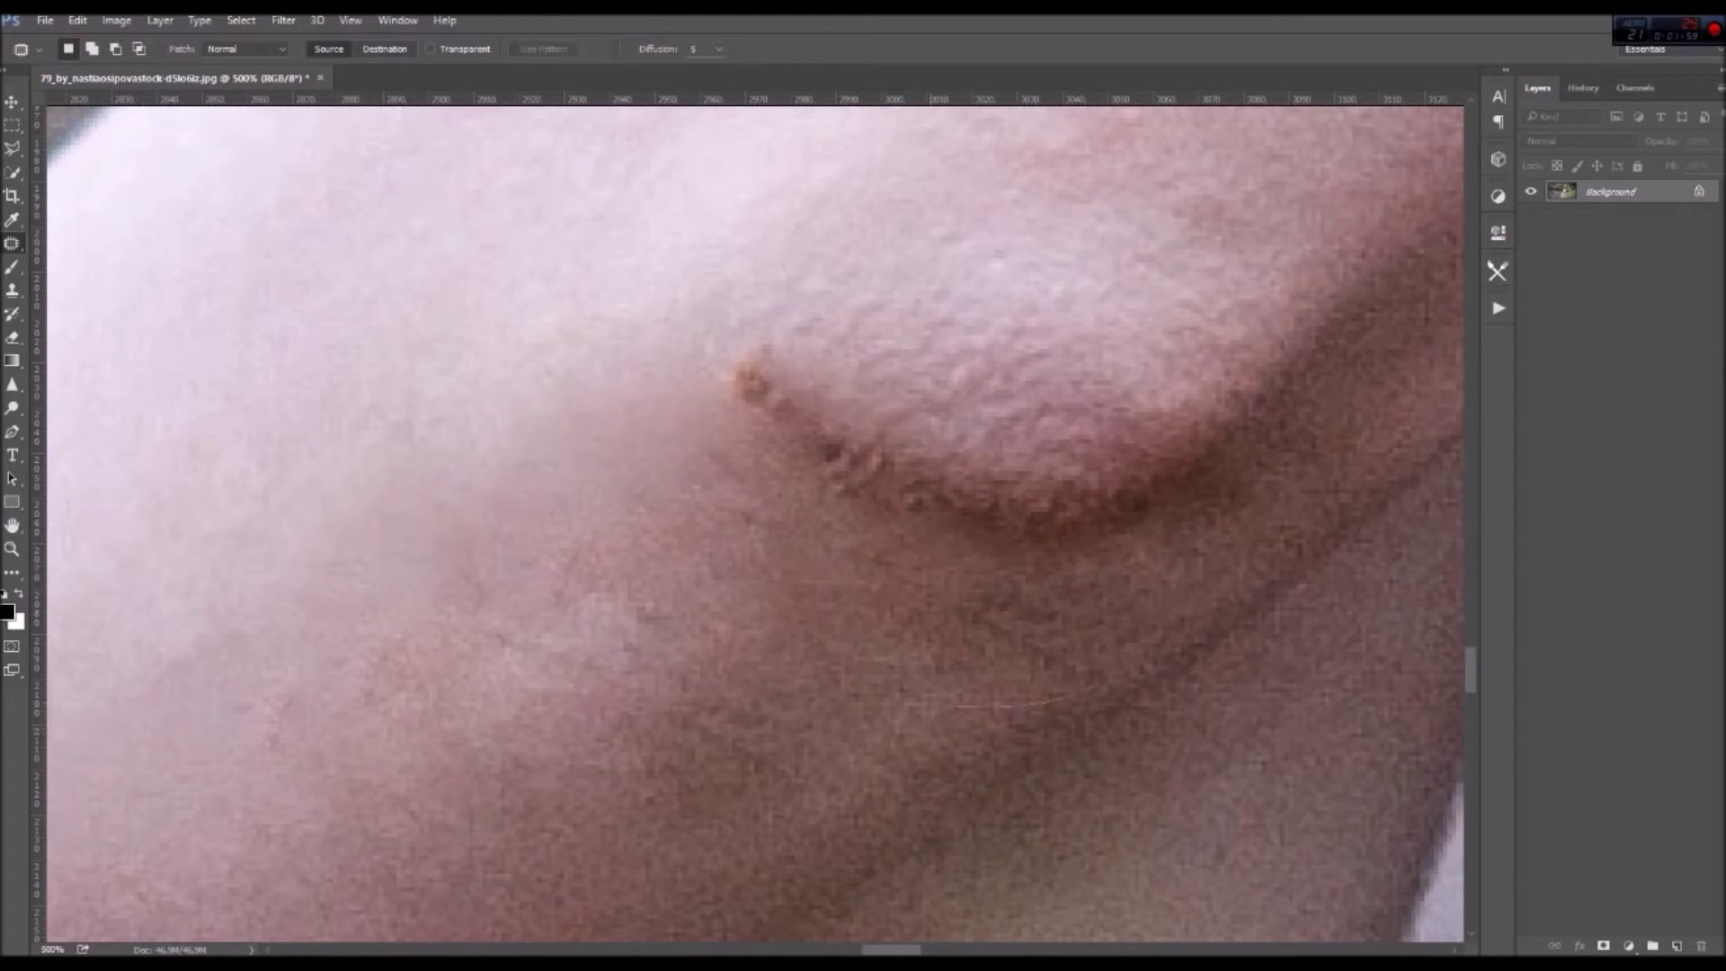
key("ctrl+d")
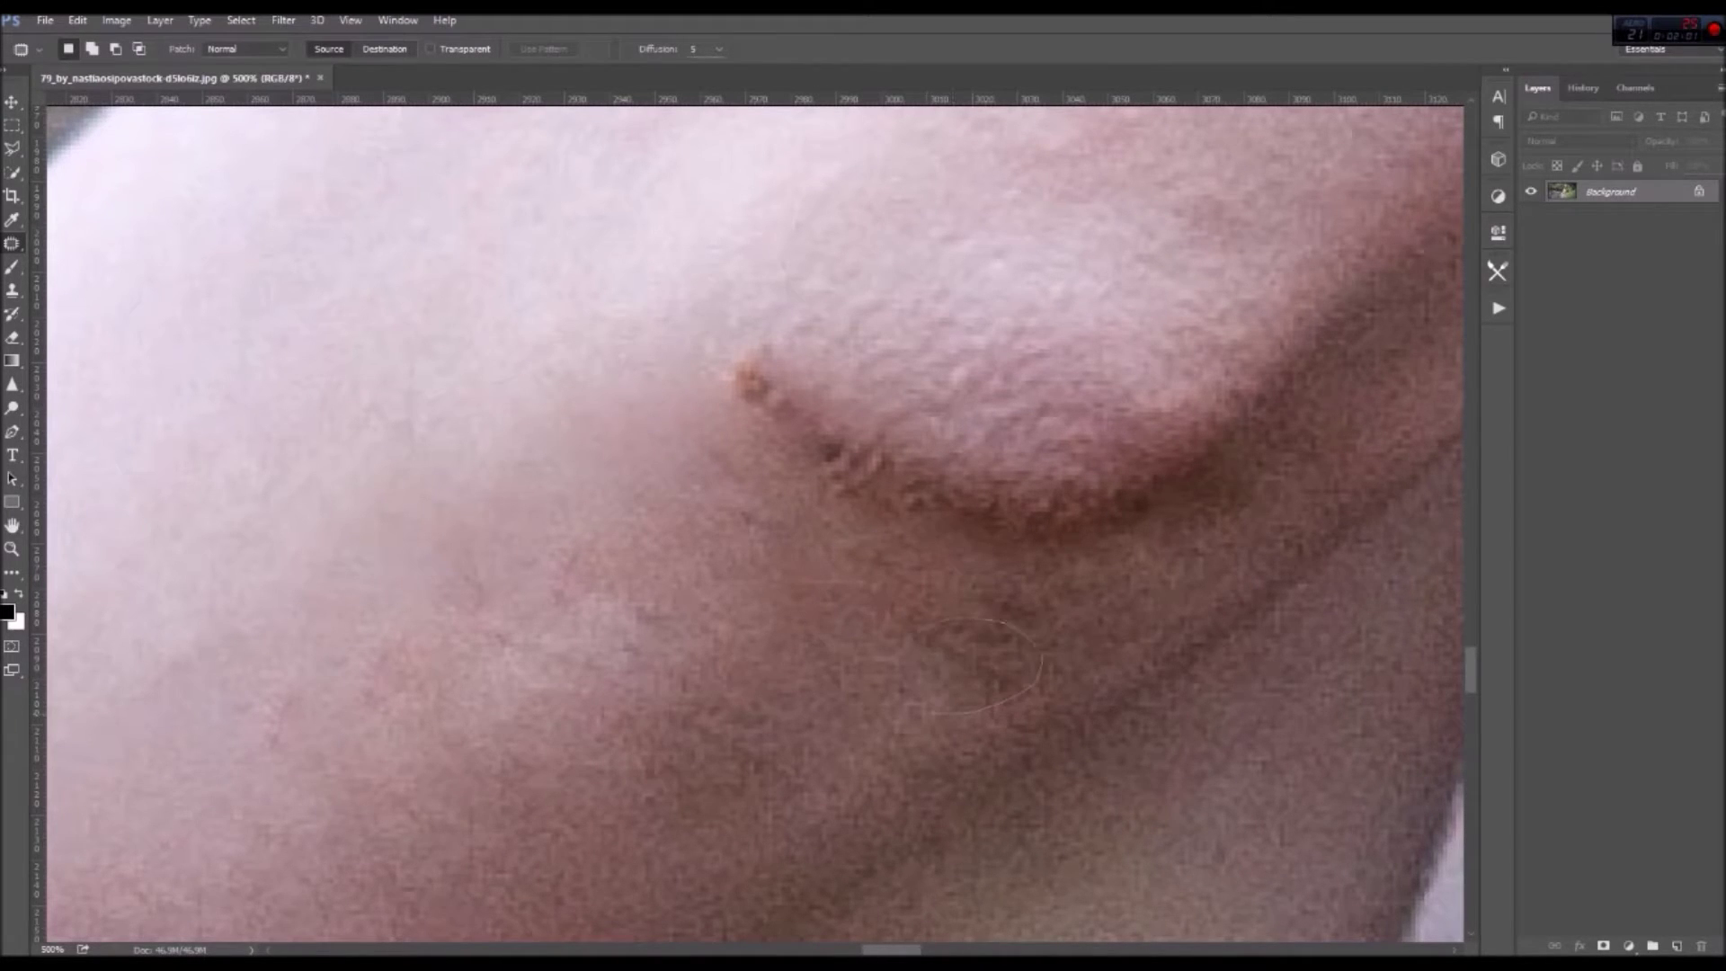
key("ctrl+d")
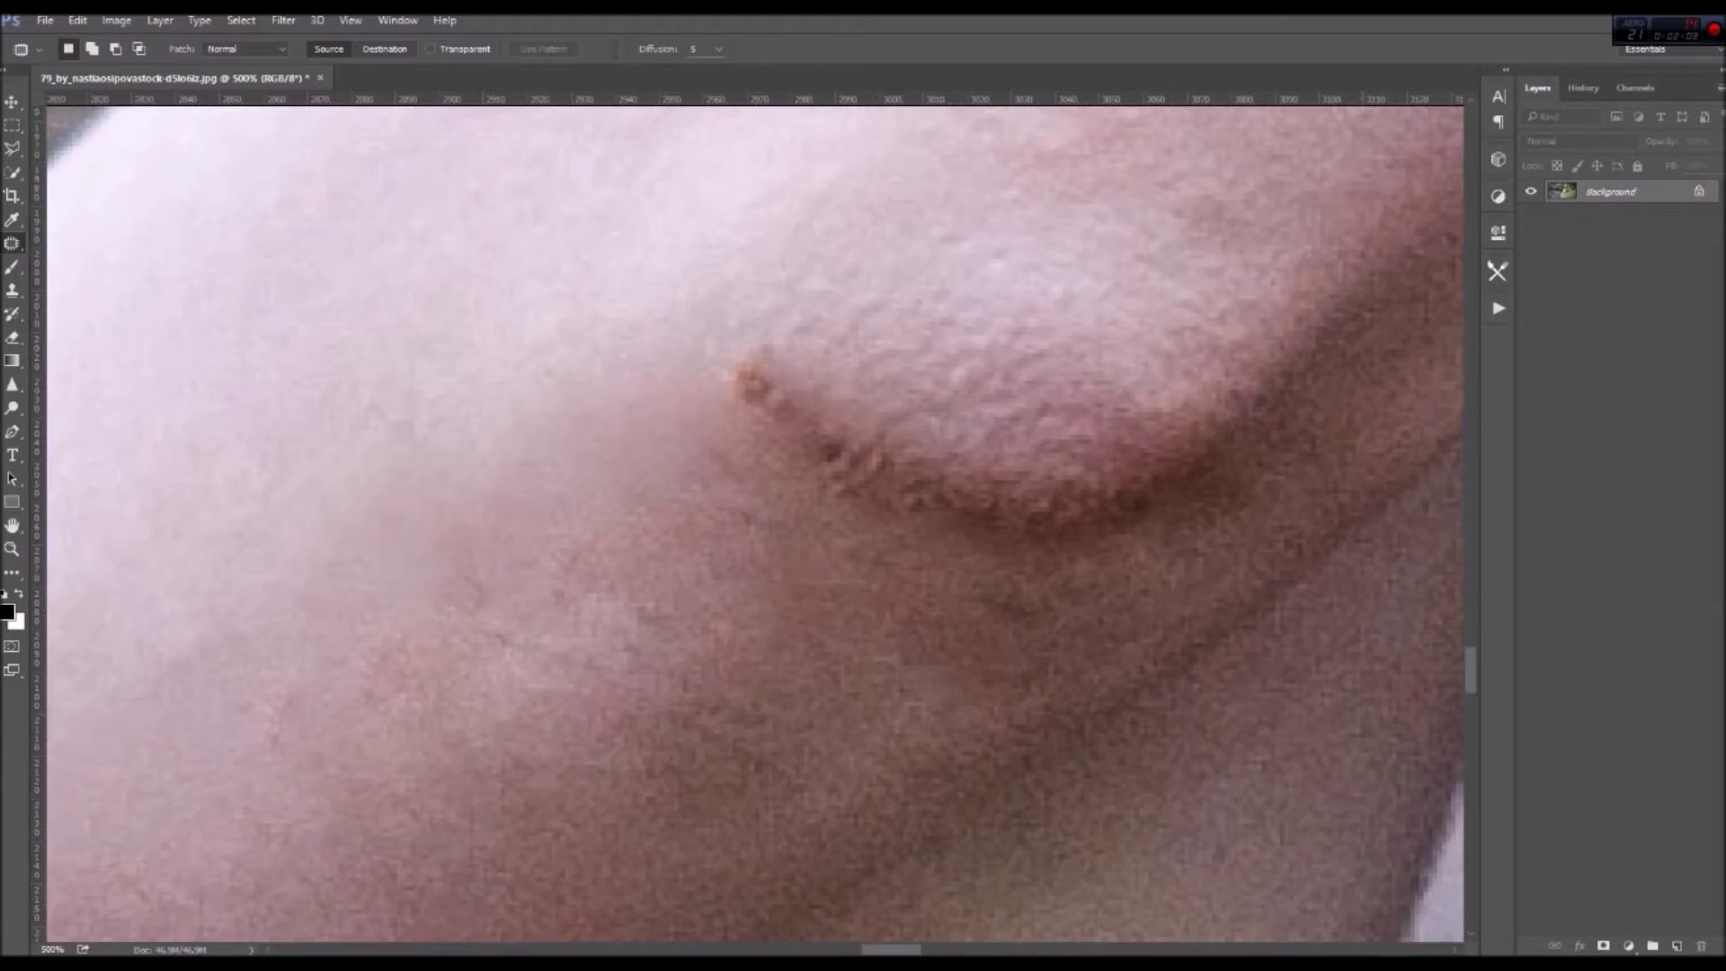
key("ctrl+minus")
key("ctrl+minus")
key("ctrl+minus")
key("ctrl+minus")
key("ctrl+minus")
key("ctrl+minus")
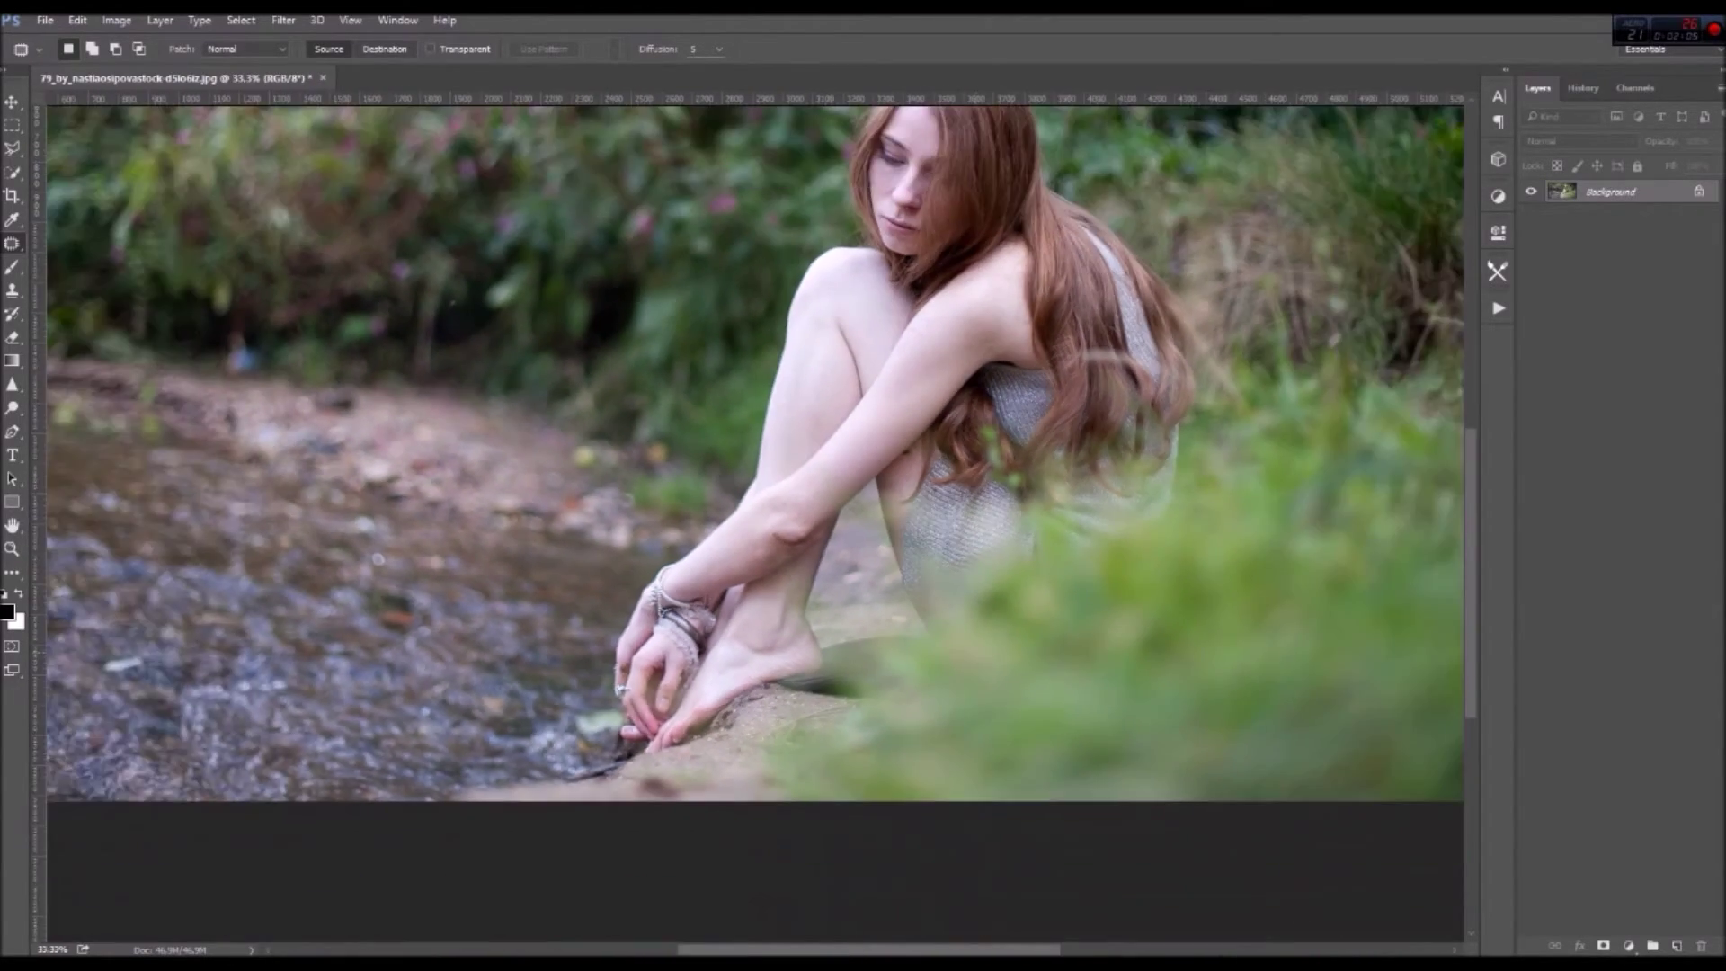
key("ctrl+plus")
key("ctrl+plus")
key("ctrl+plus")
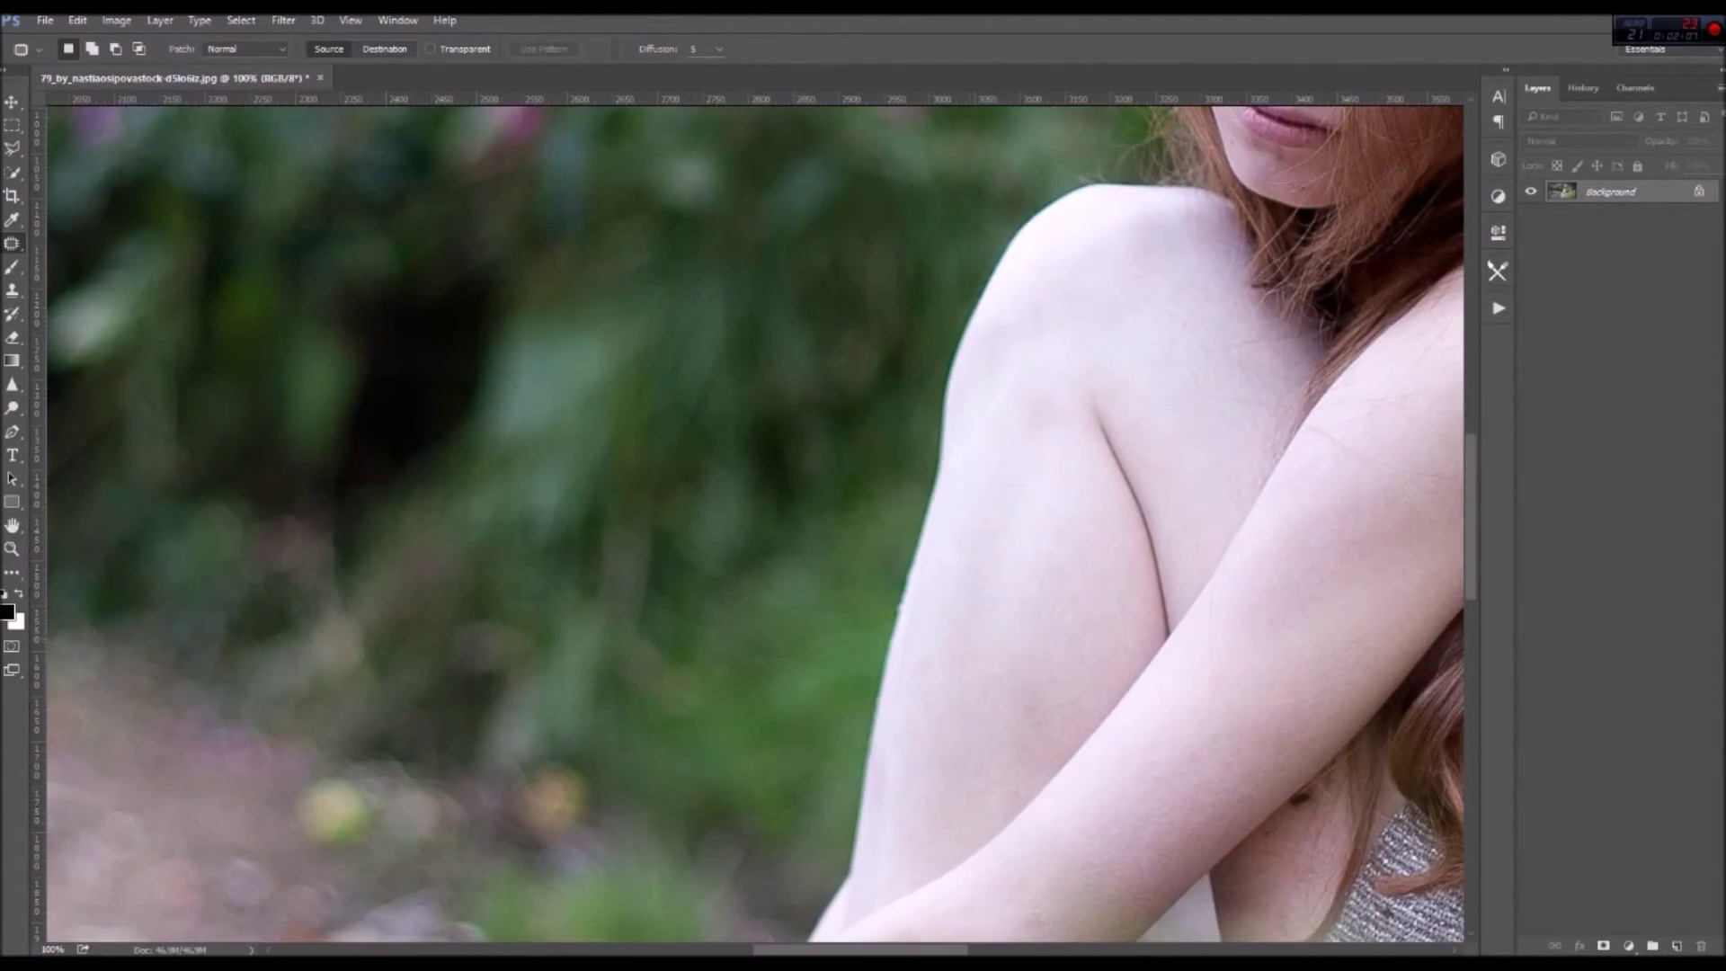
scroll(755, 522, "down", 5)
key("ctrl+plus")
key("ctrl+plus")
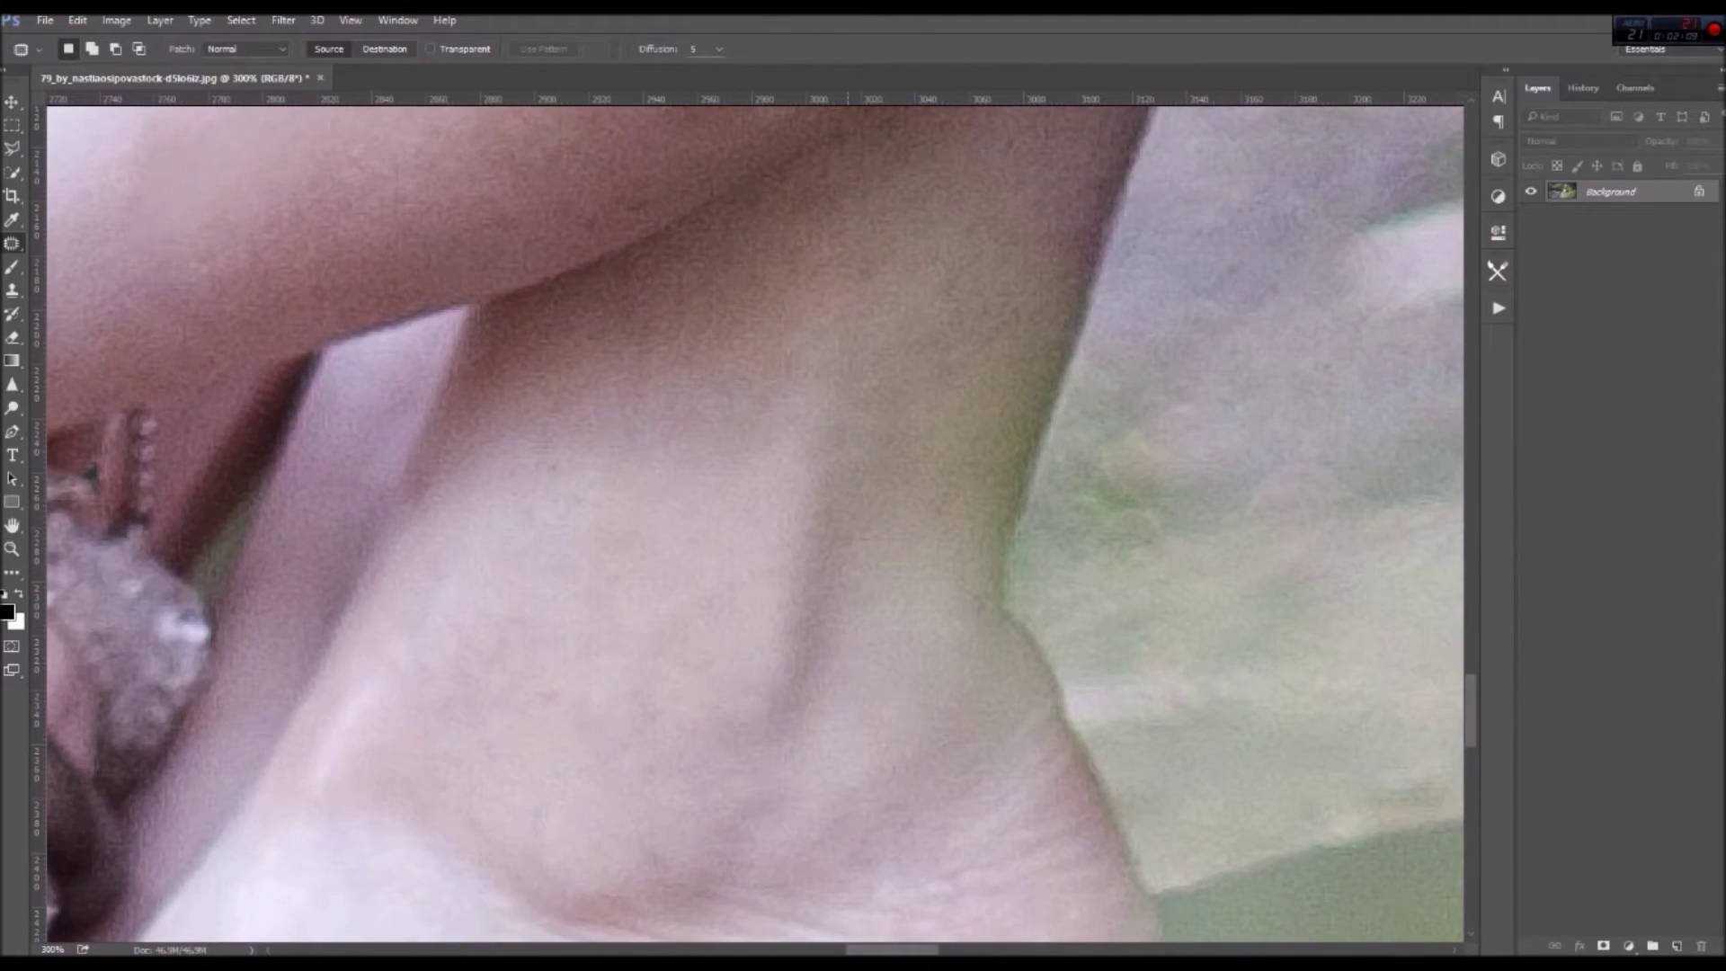
scroll(755, 521, "up", 3)
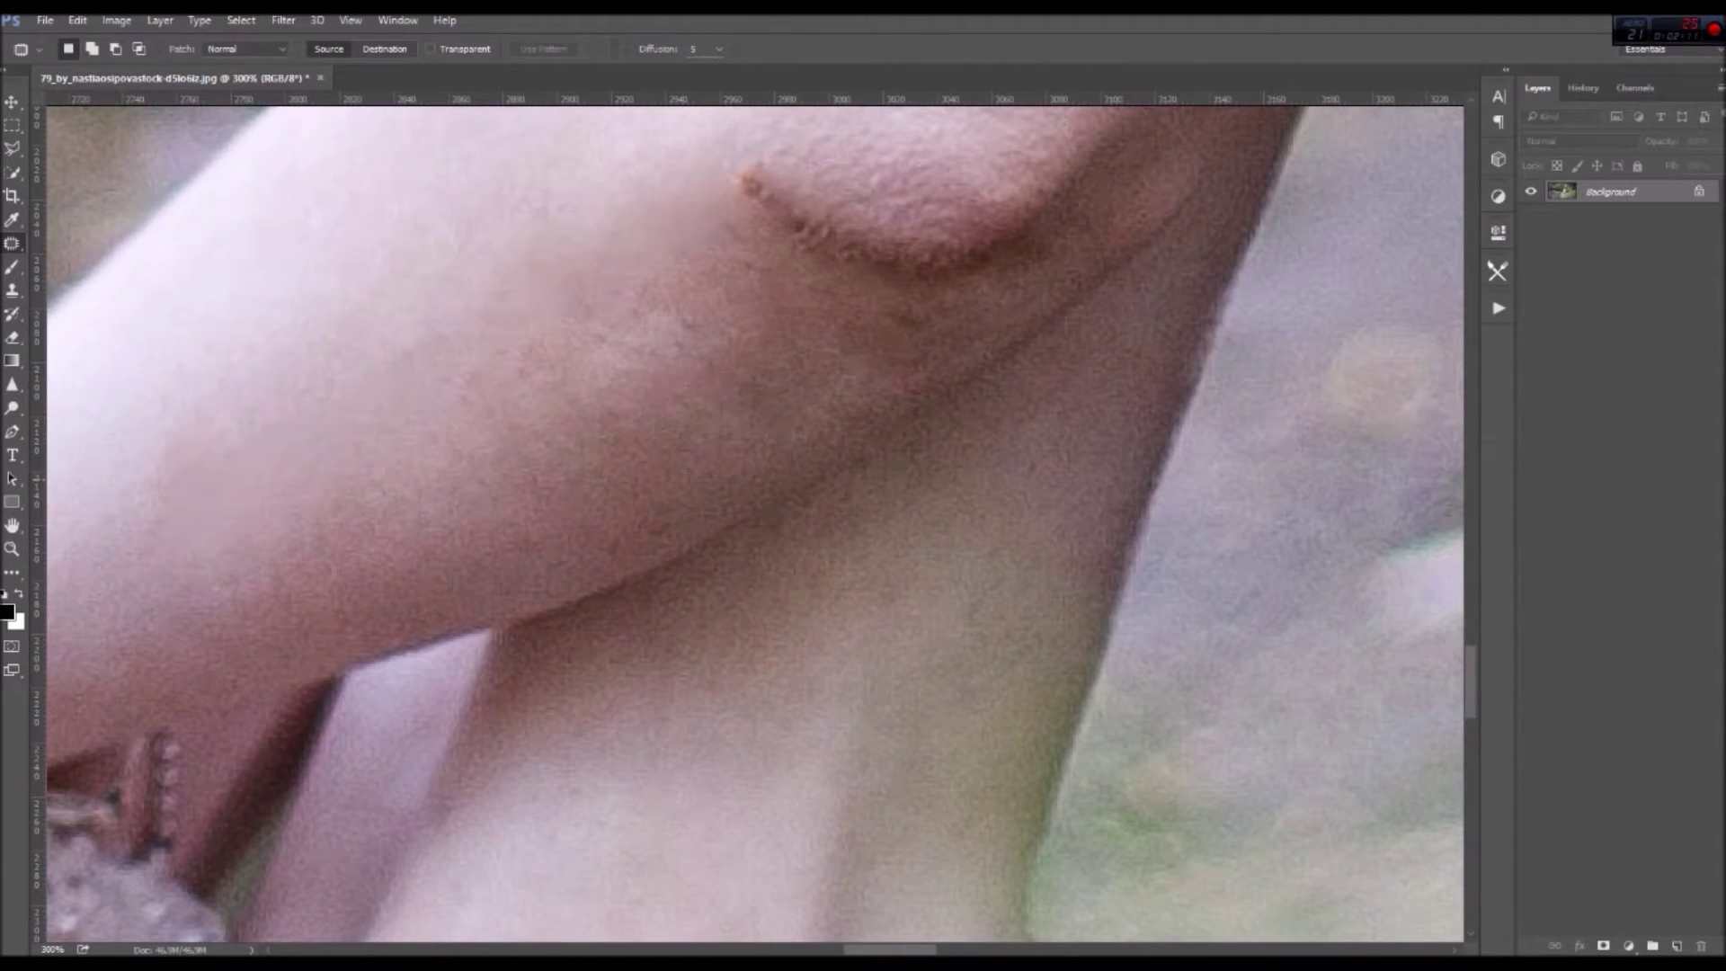
Patch two underarm blemishes and a small arm spot, then zoom out to see legs and arms
left_click_drag(728, 431, 548, 405)
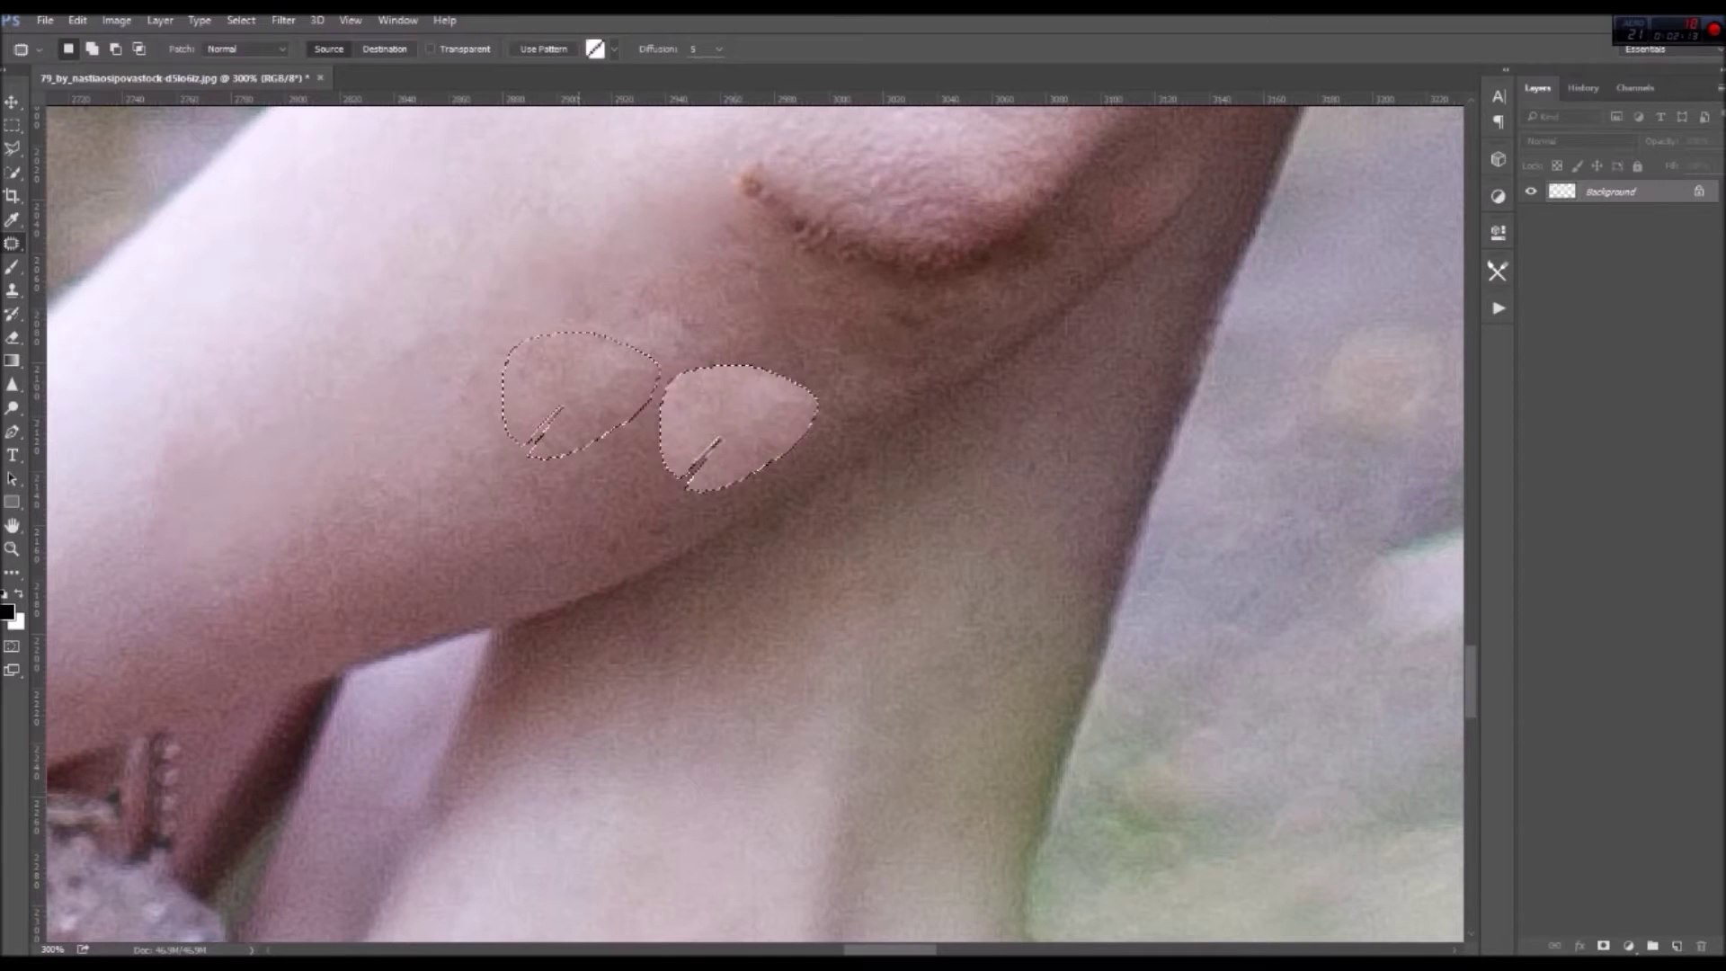
mouse_move(782, 454)
left_mouse_down()
mouse_move(584, 512)
mouse_move(629, 550)
left_mouse_up()
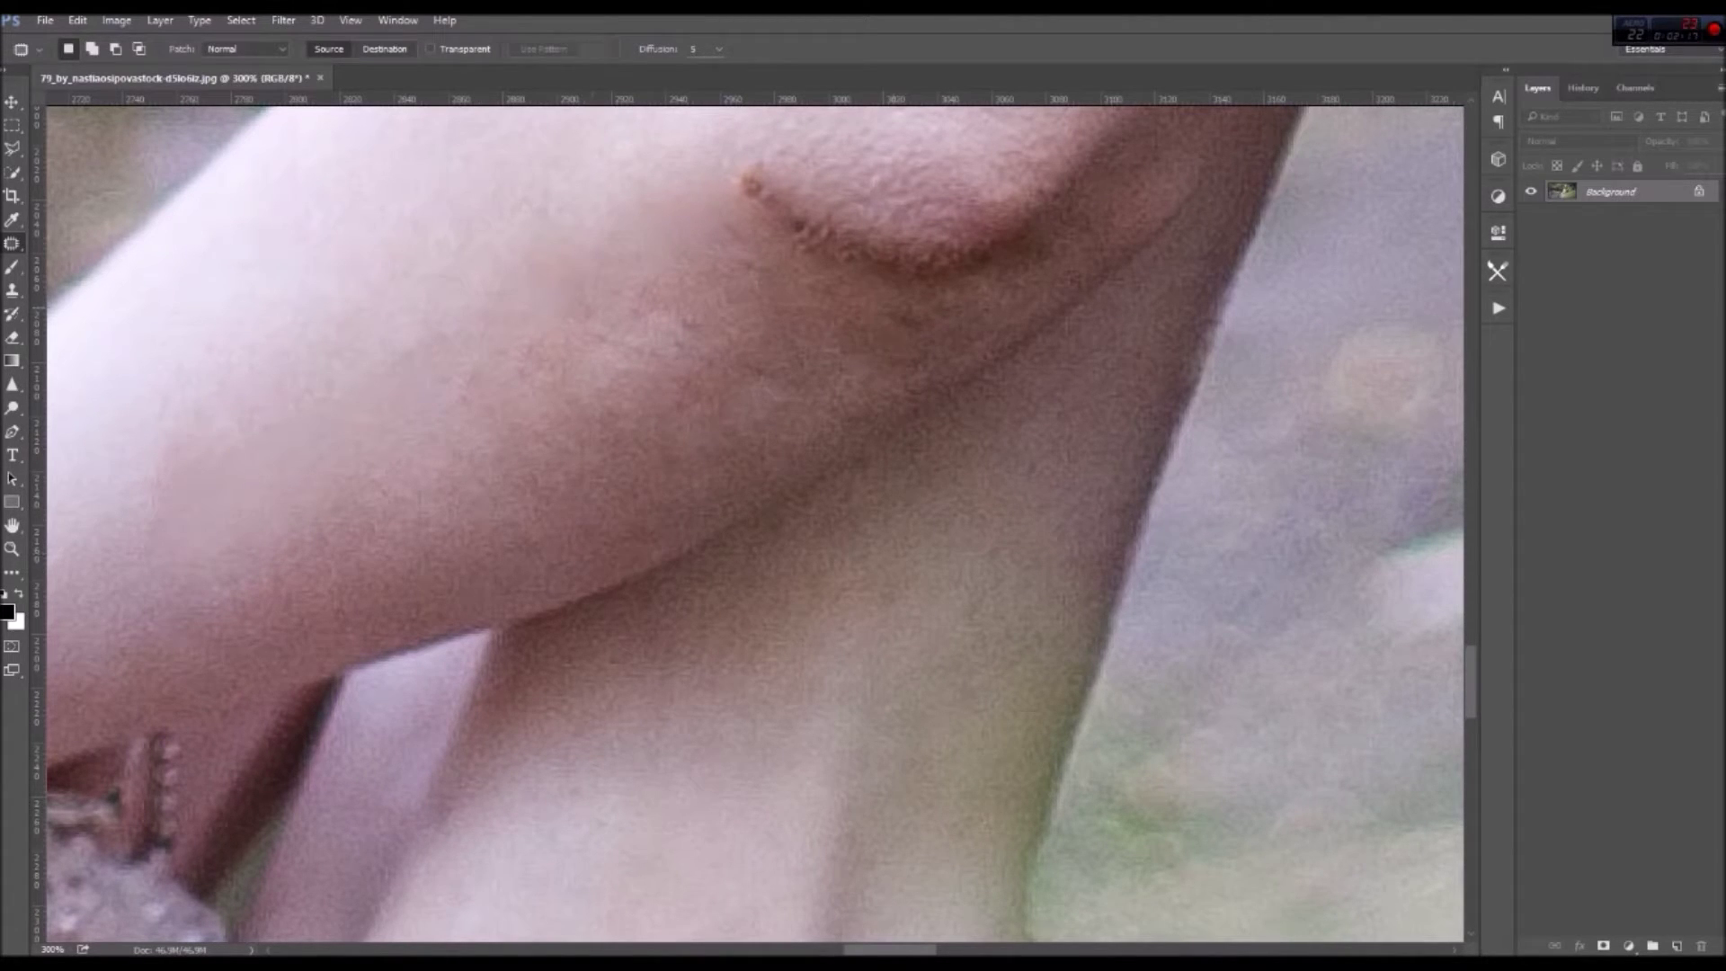
left_click_drag(899, 301, 1013, 301)
mouse_move(897, 307)
left_mouse_down()
mouse_move(901, 332)
mouse_move(642, 336)
left_mouse_up()
key("ctrl+d")
key("ctrl+minus")
key("ctrl+minus")
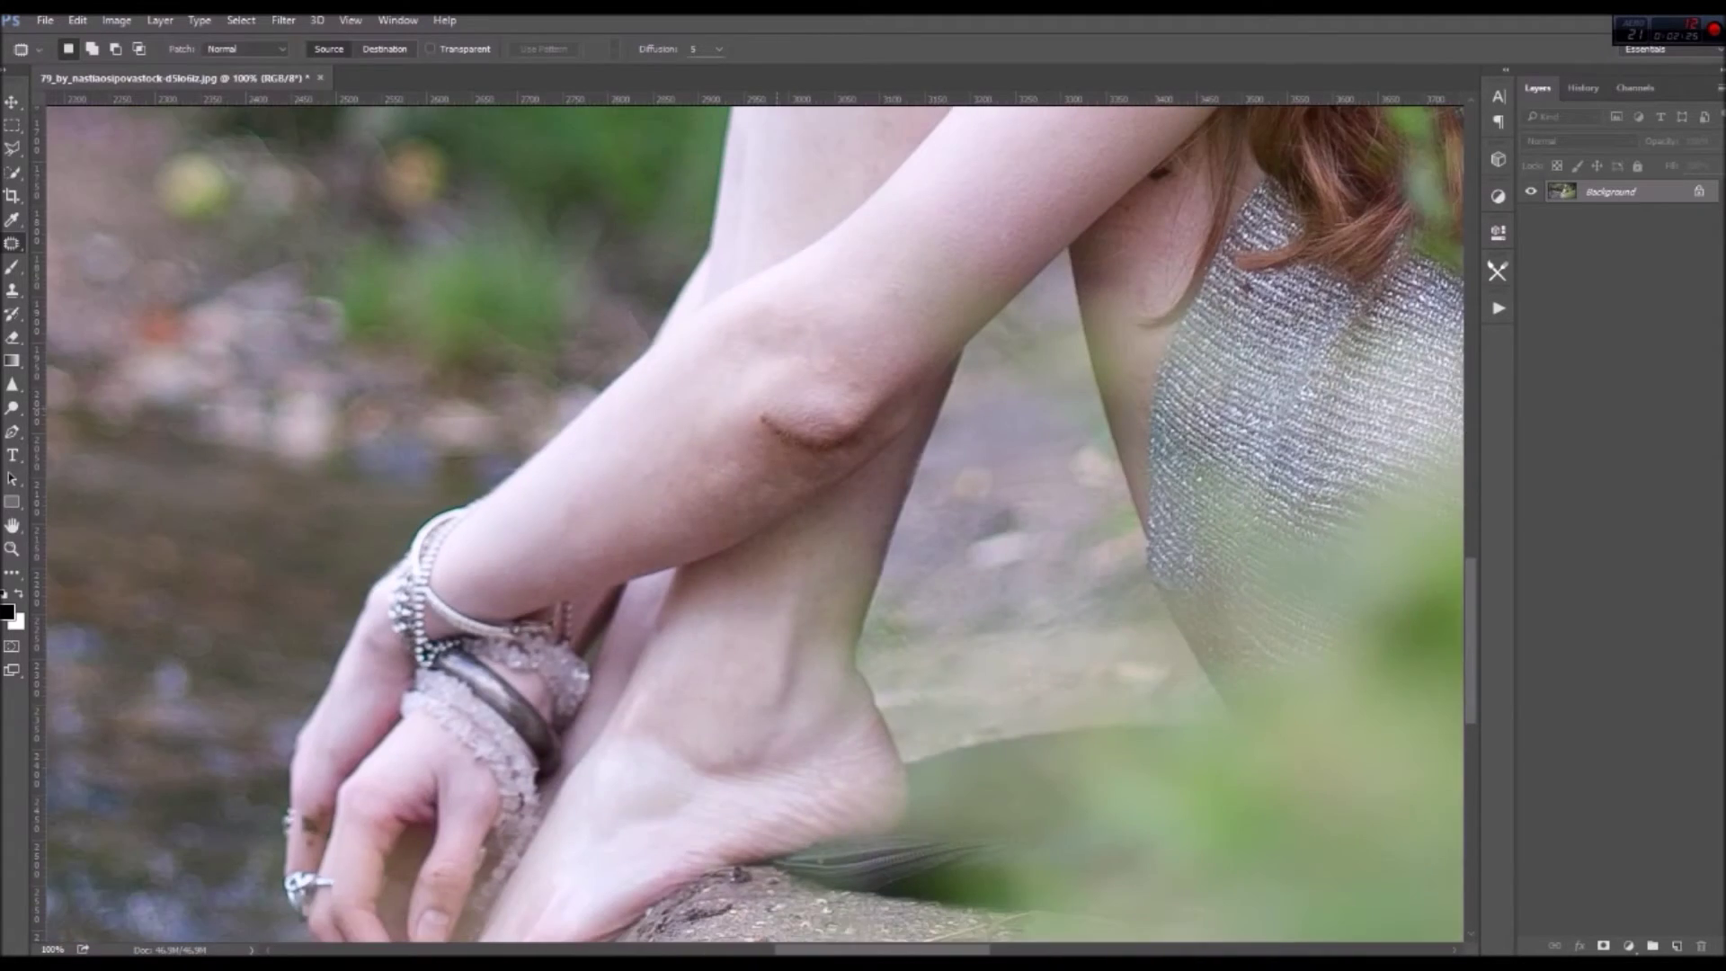
key("ctrl+minus")
key("ctrl+minus")
key("ctrl+minus")
key("ctrl+minus")
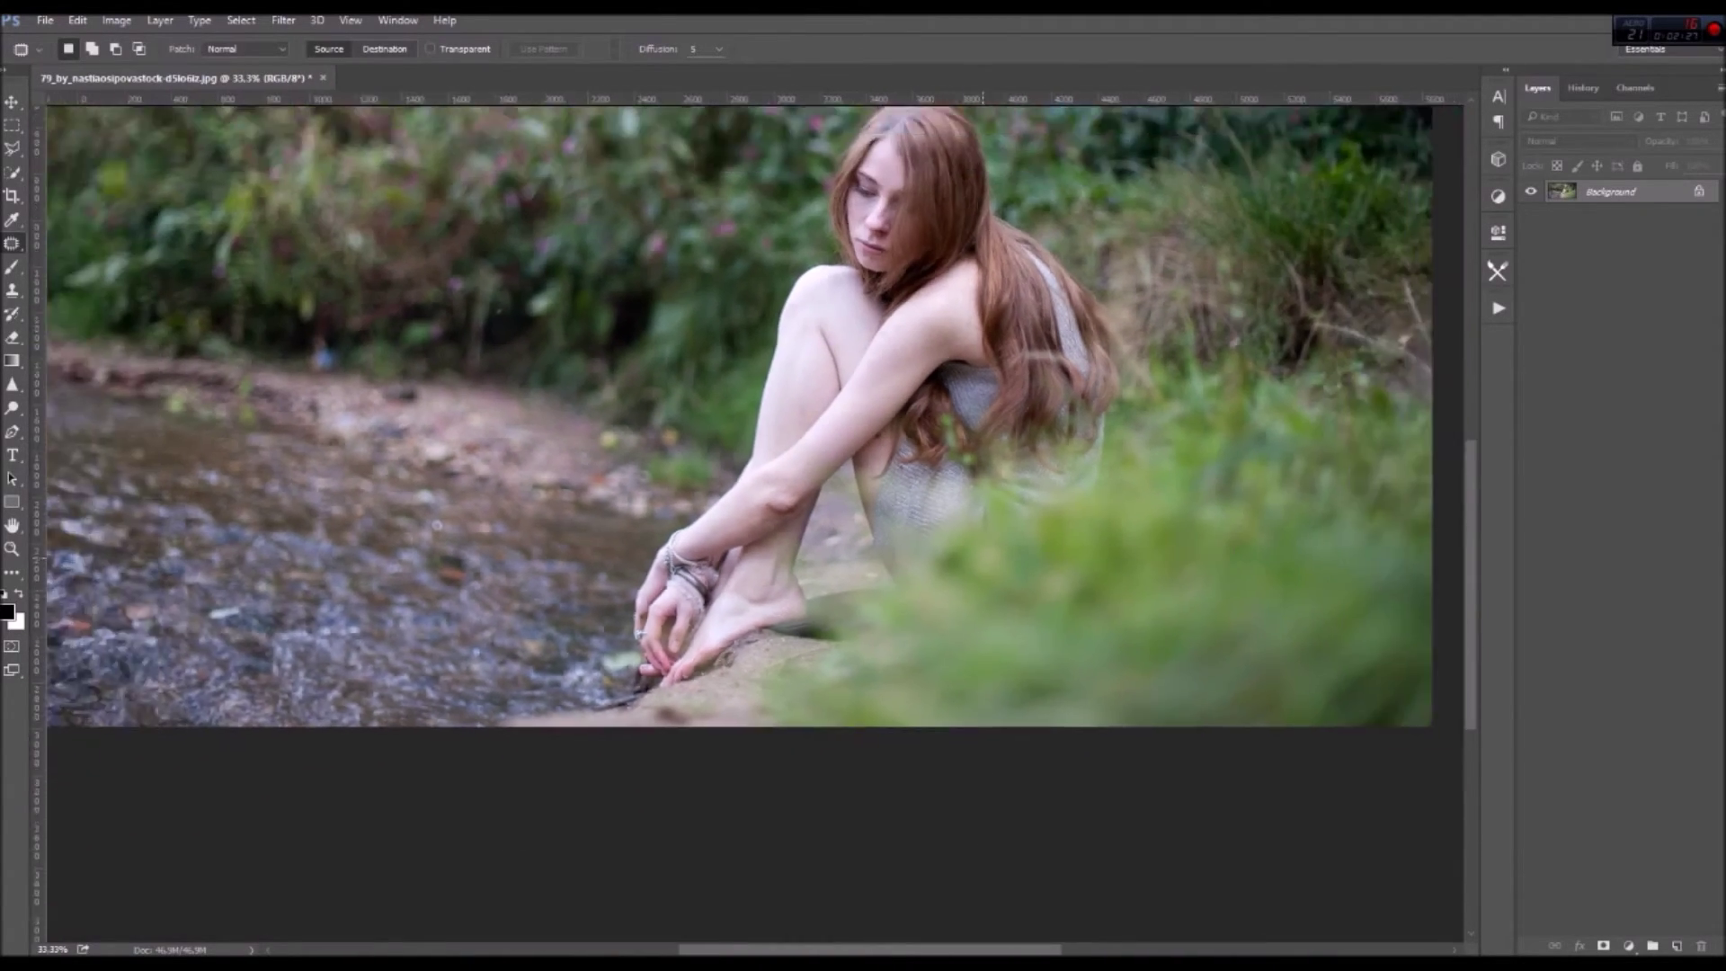
Open the Camera Raw Filter and set Exposure to +0.40
left_click(283, 20)
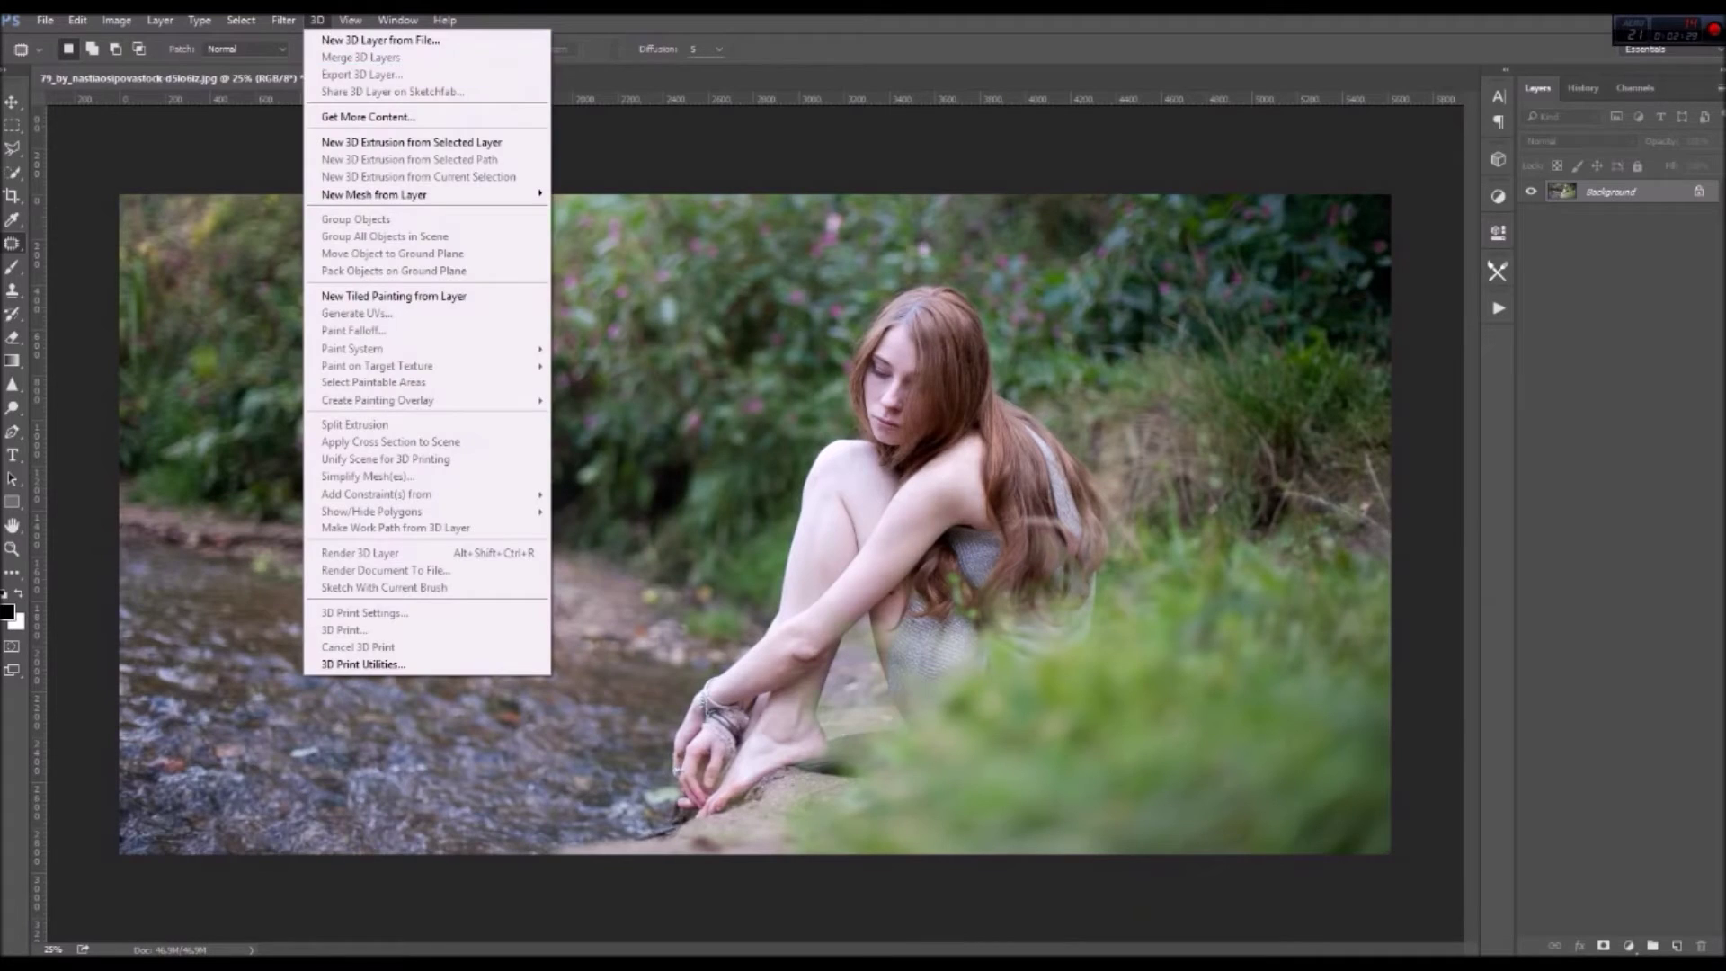
left_click(328, 125)
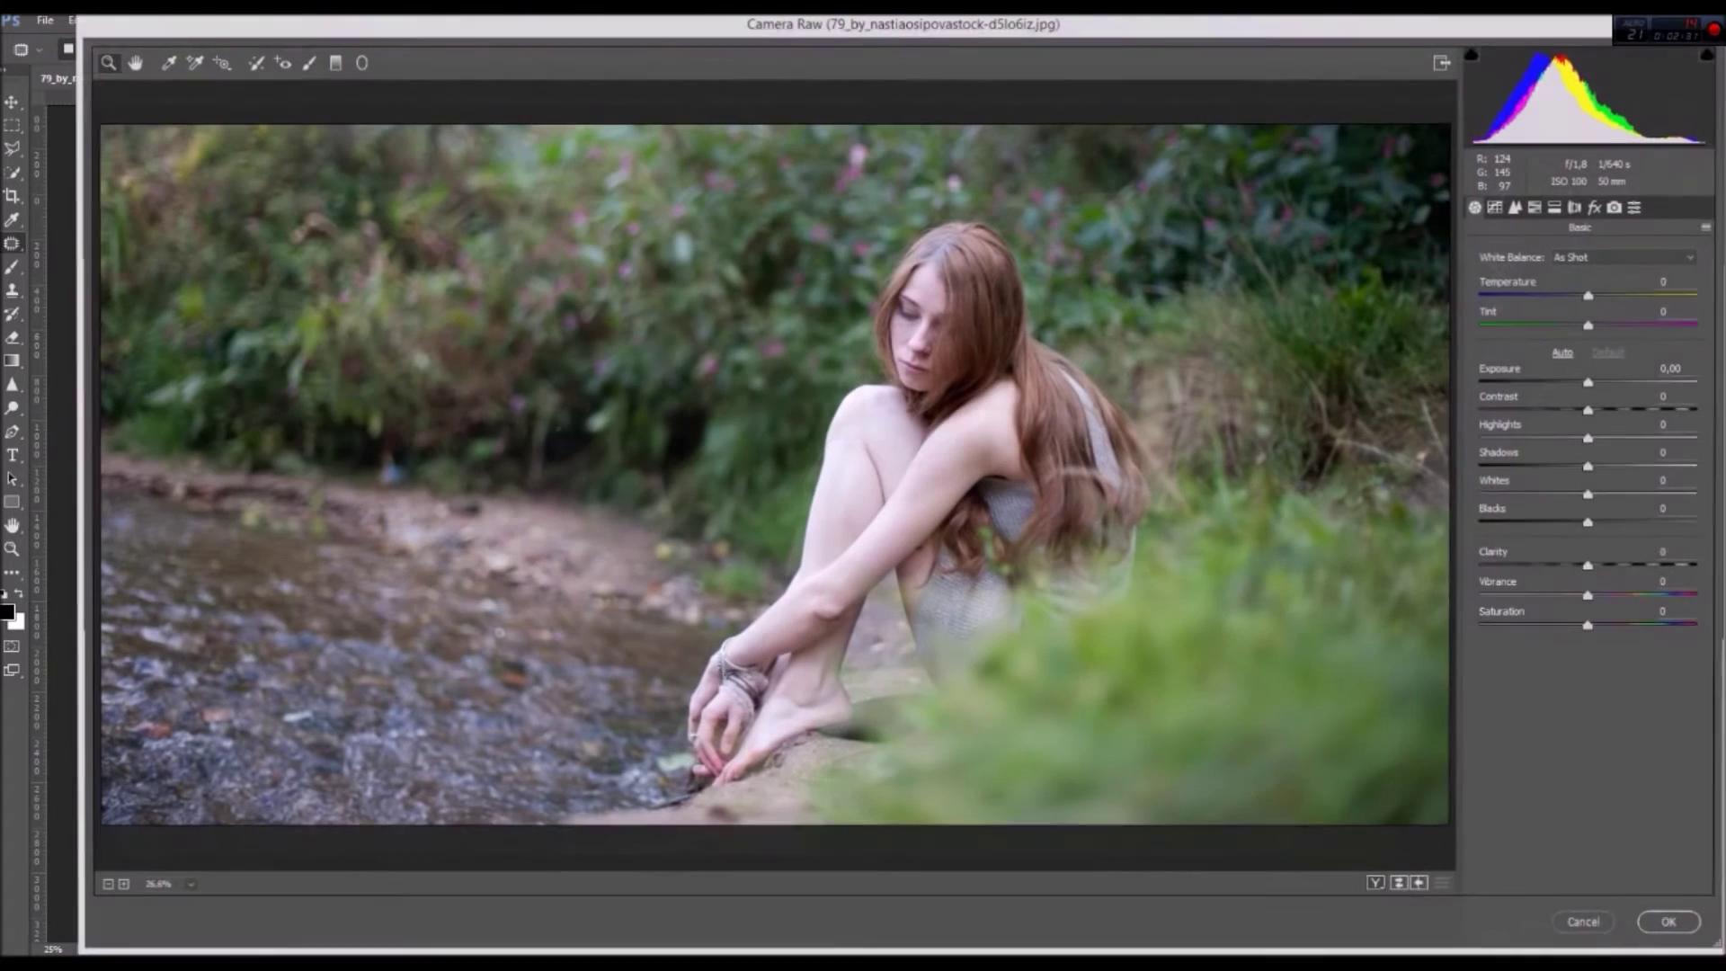
type("0.4")
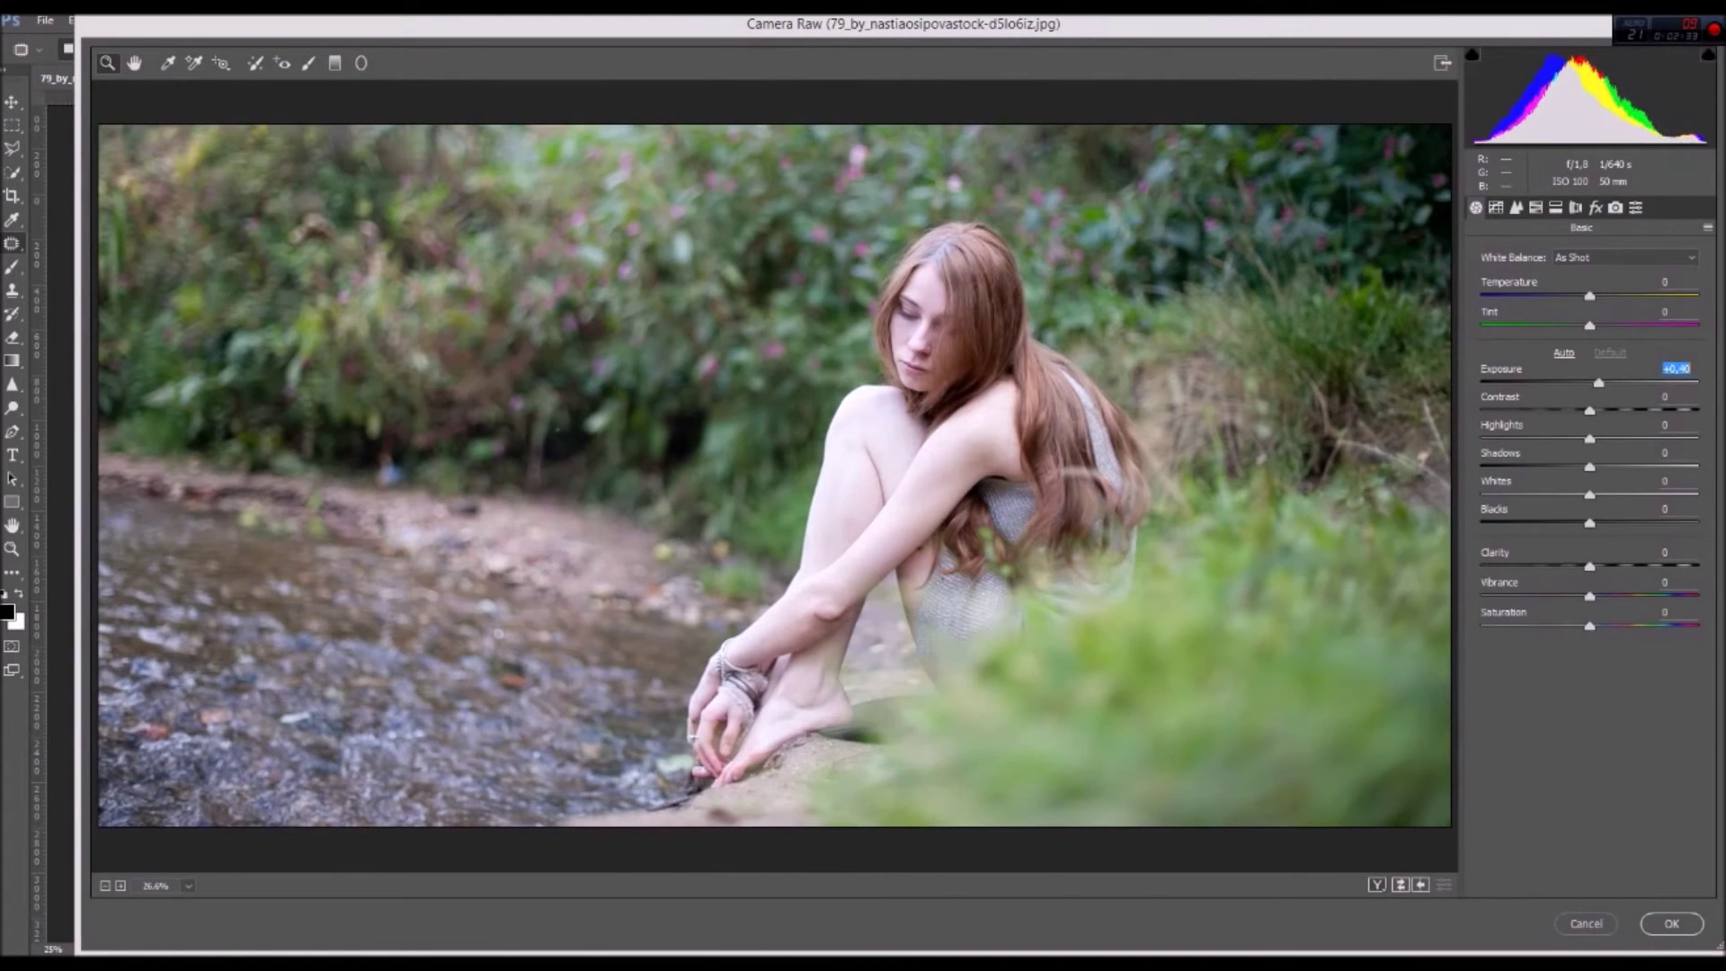
key("Tab")
type("+6")
Set Basic sliders: Highlights -13, Shadows +26, Whites +23, plus Contrast and following slider
key("Tab")
type("10")
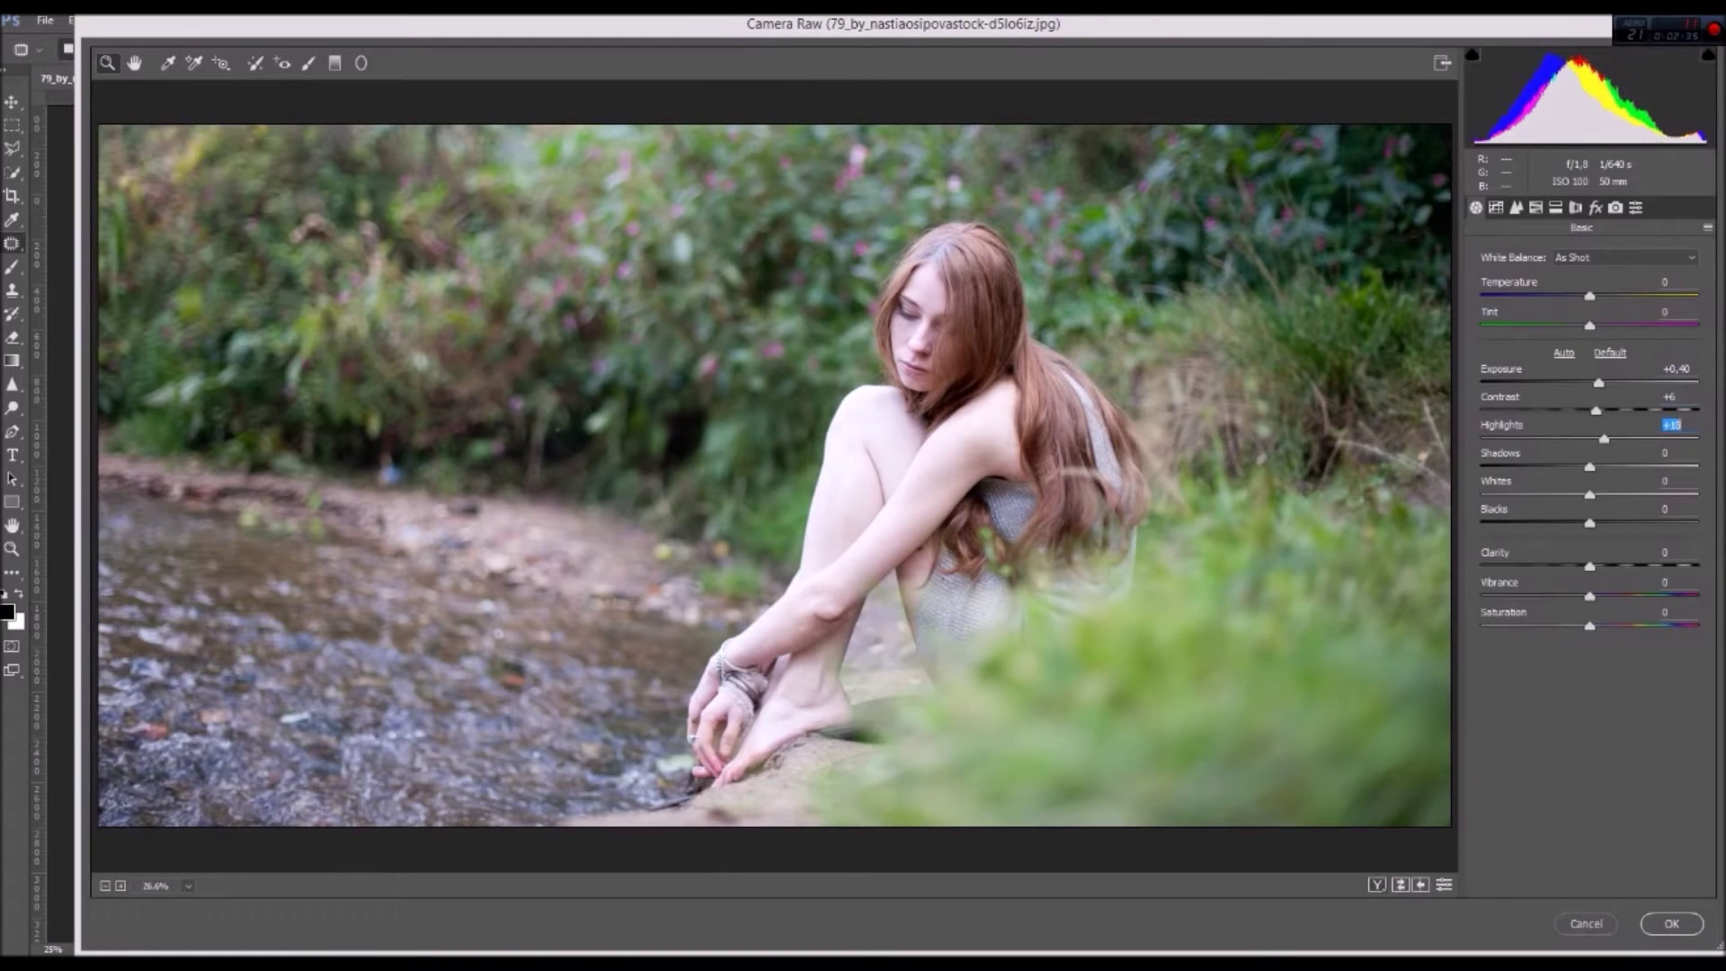
type("-13")
key("Tab")
type("-13")
key("shift+Tab")
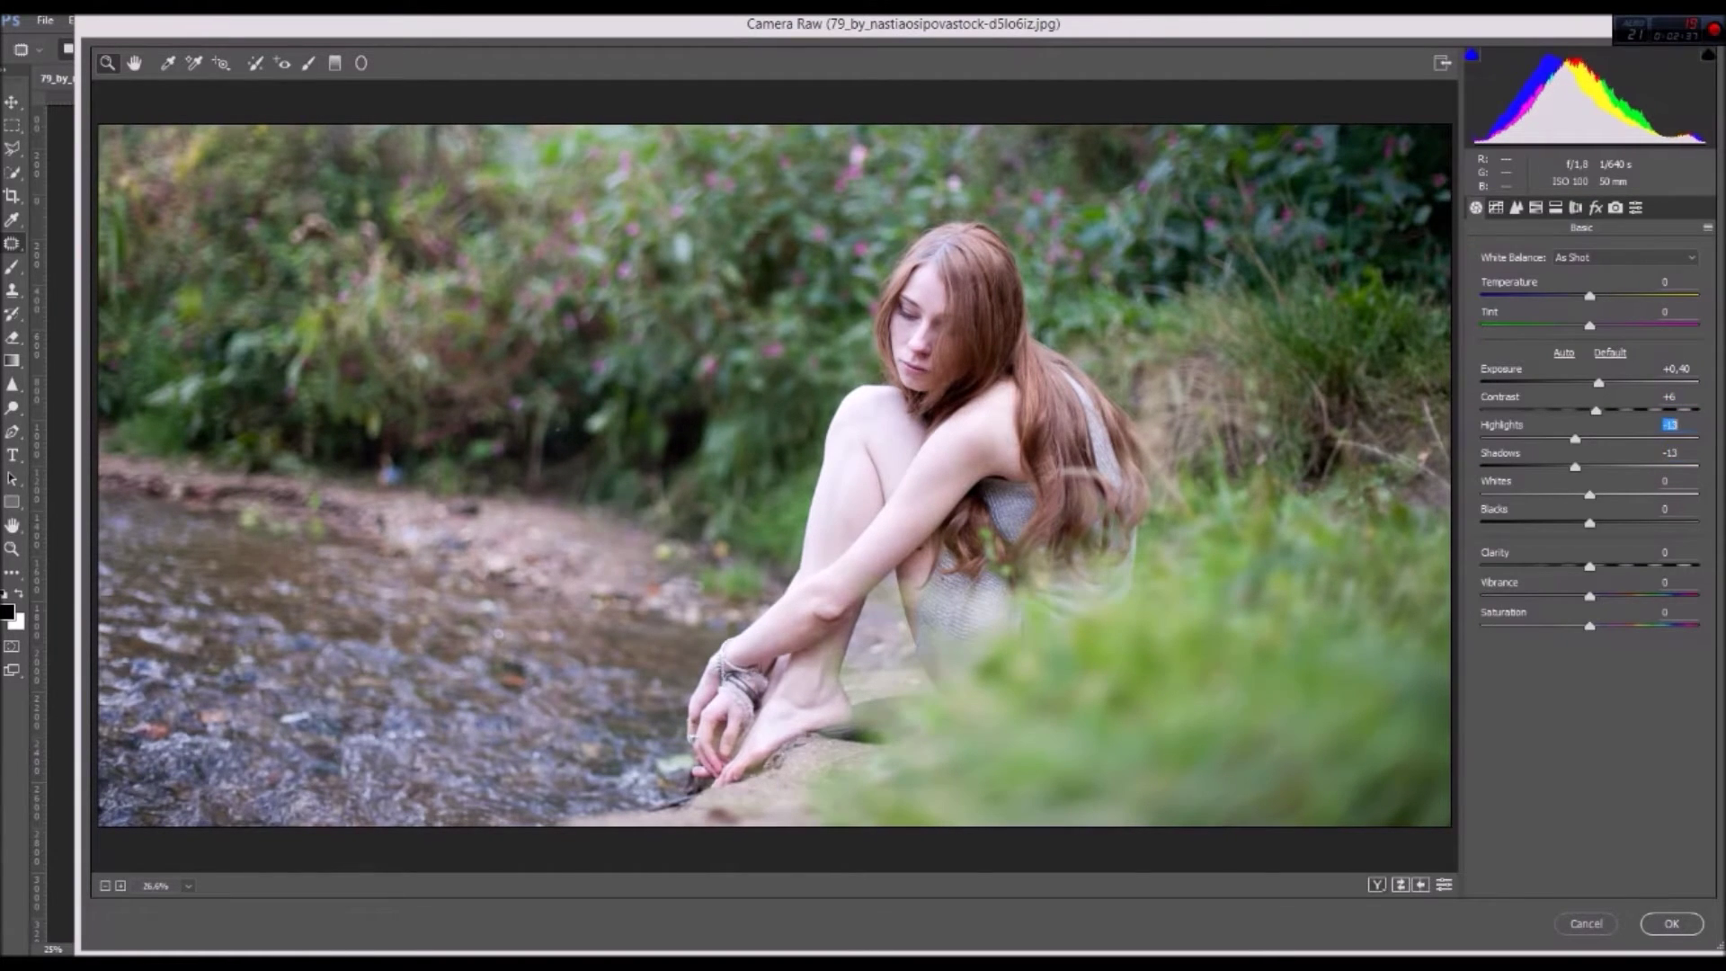
key("Tab")
type("26")
key("Tab")
type("23")
type("-8")
key("Tab")
type("9")
Lift the RGB tone curve midtones and split-tone with hue 99, light saturation, balance -18
key("ctrl+alt+2")
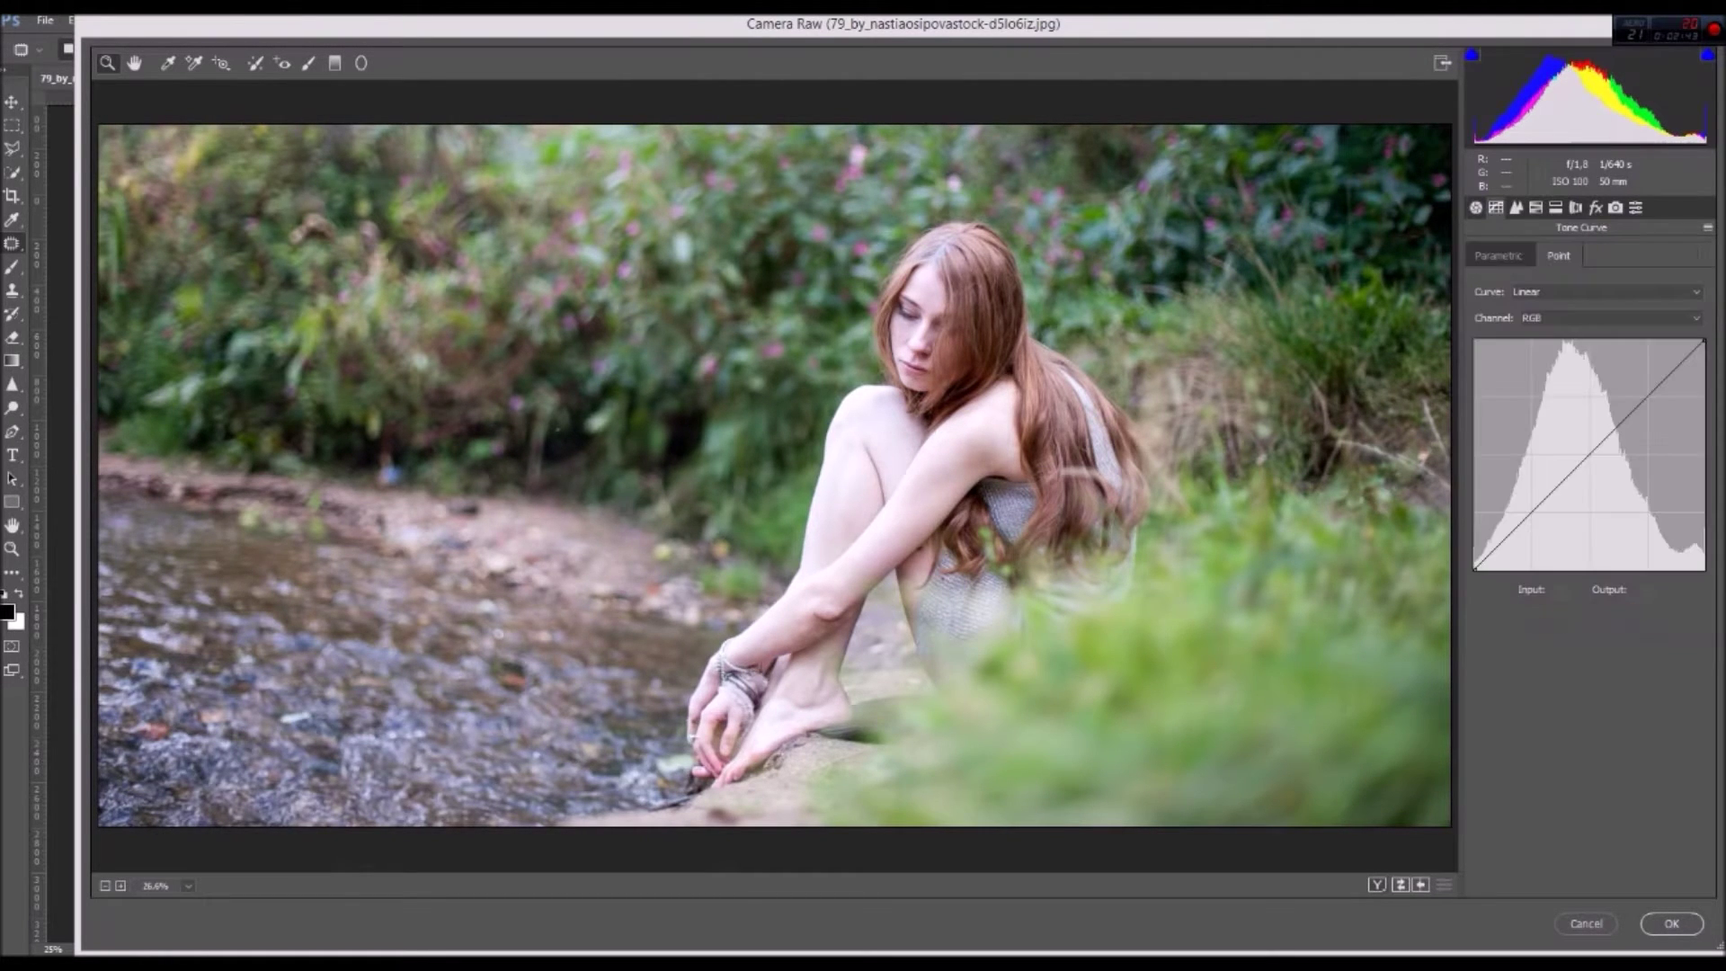
left_click_drag(1551, 491, 1551, 460)
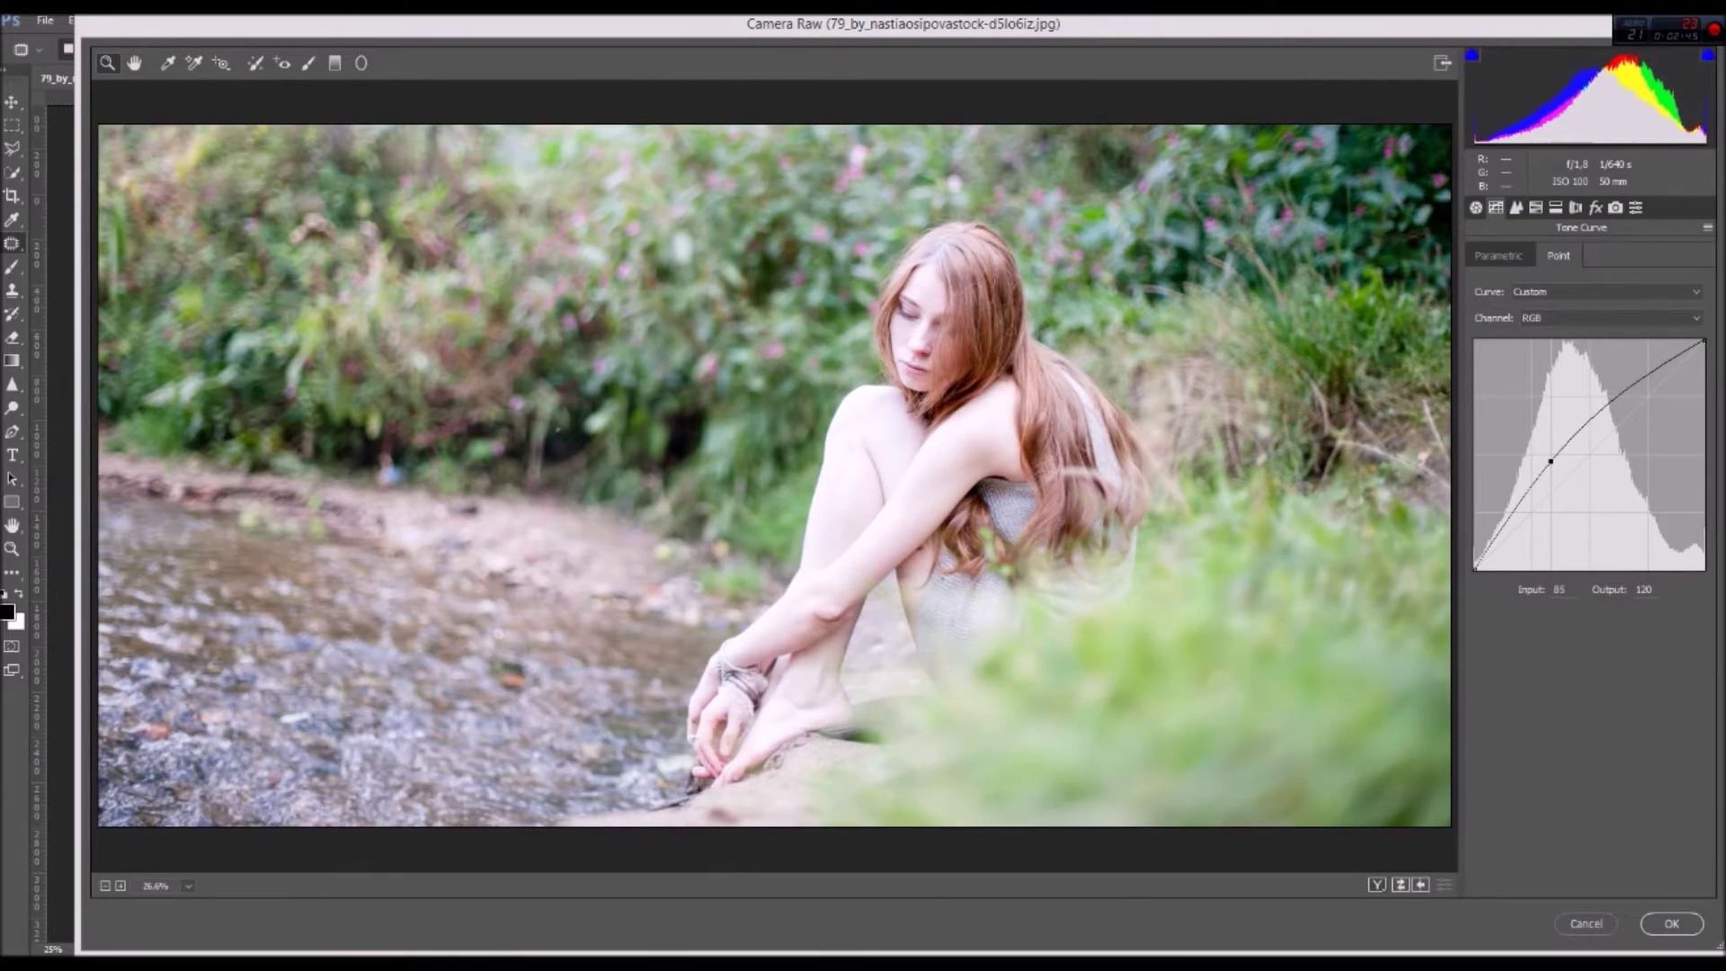
key("ctrl+alt+5")
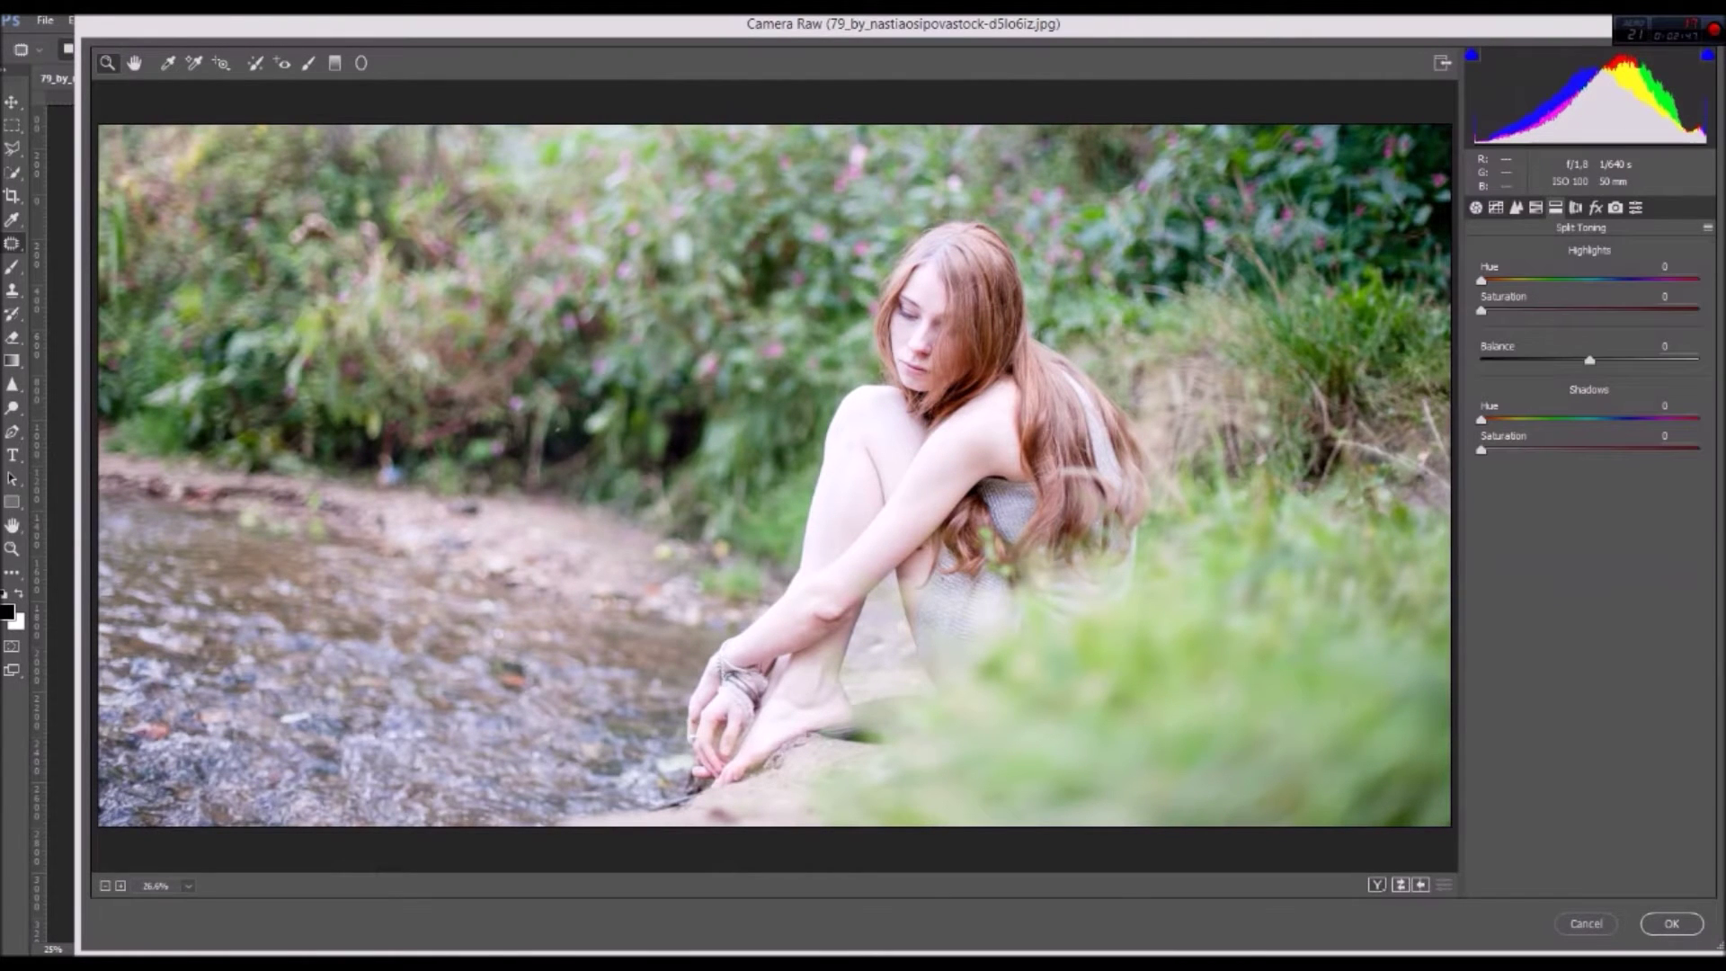
key("Up")
key("Up")
key("Up")
key("Up")
left_click_drag(1482, 280, 1538, 279)
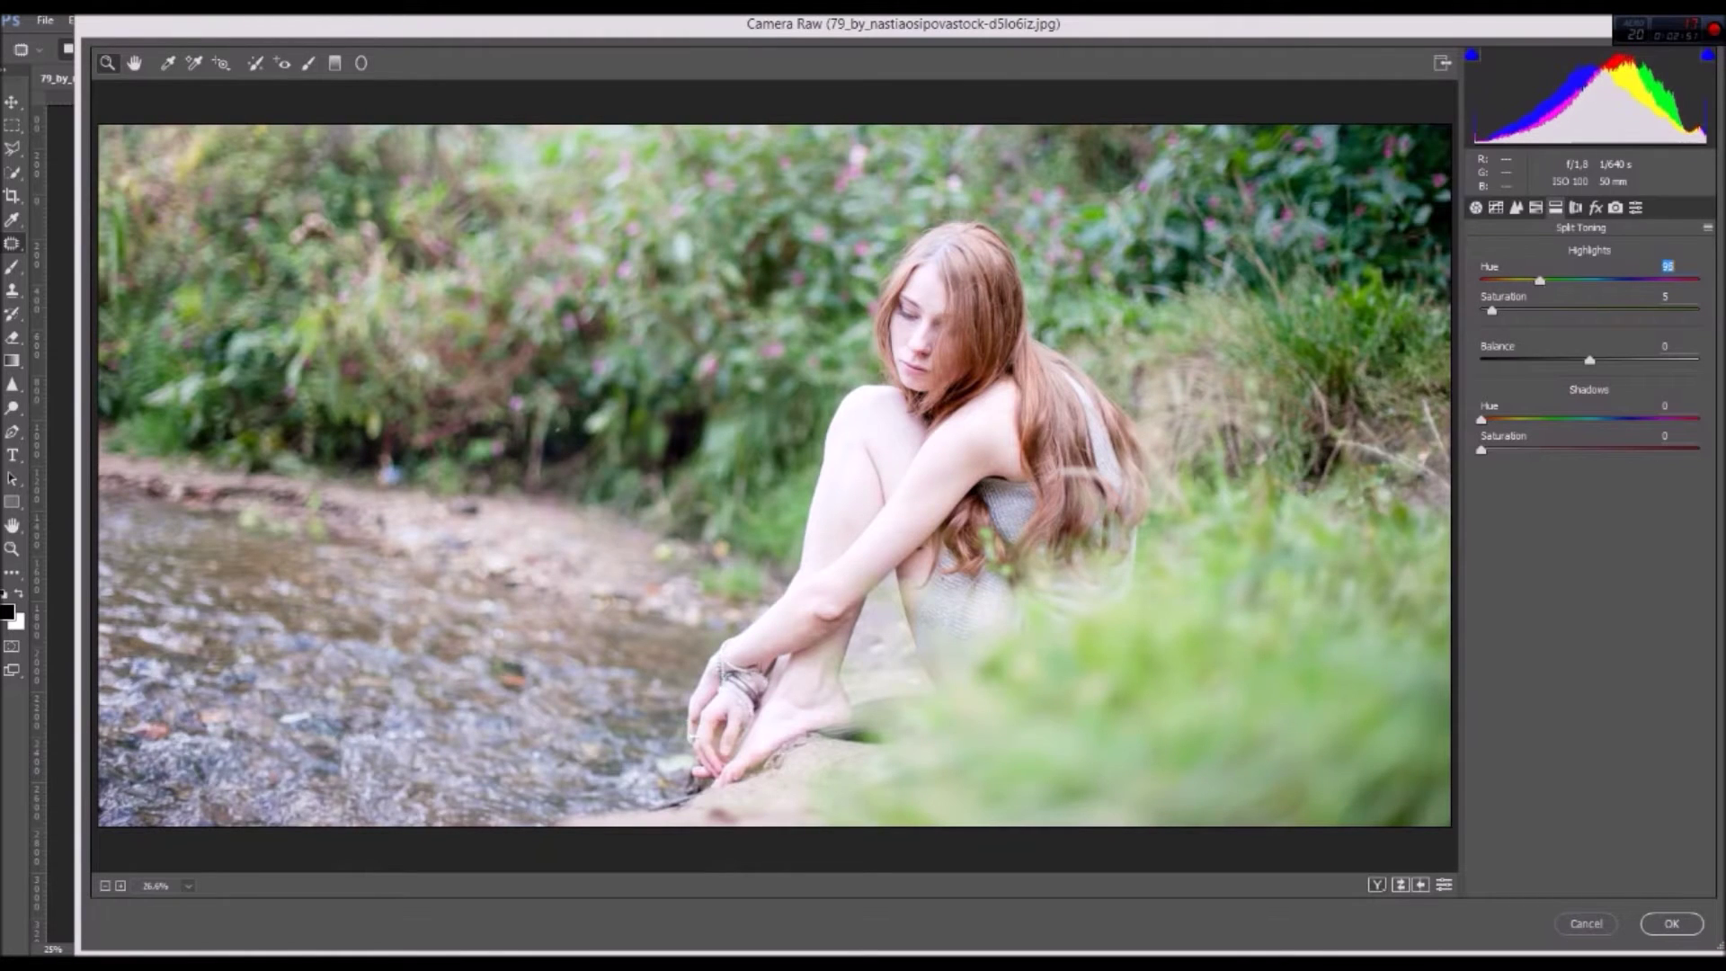
key("Tab")
key("Tab")
key("Tab")
key("Up")
key("Up")
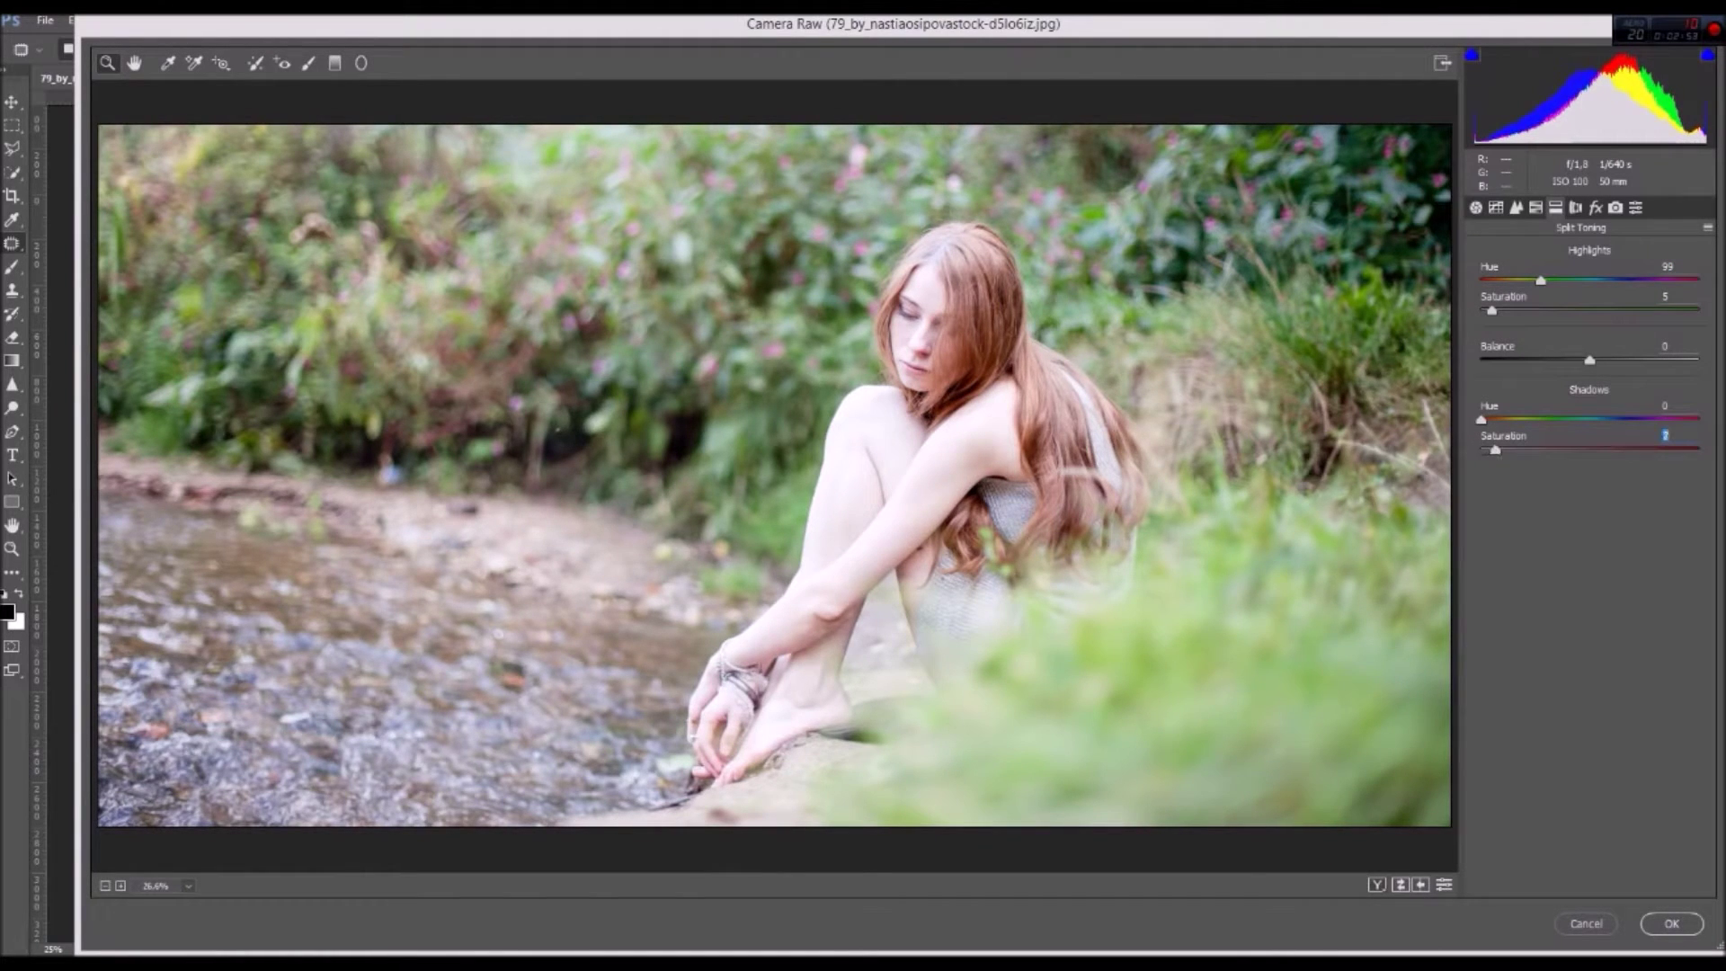
key("shift+Tab")
key("shift+Tab")
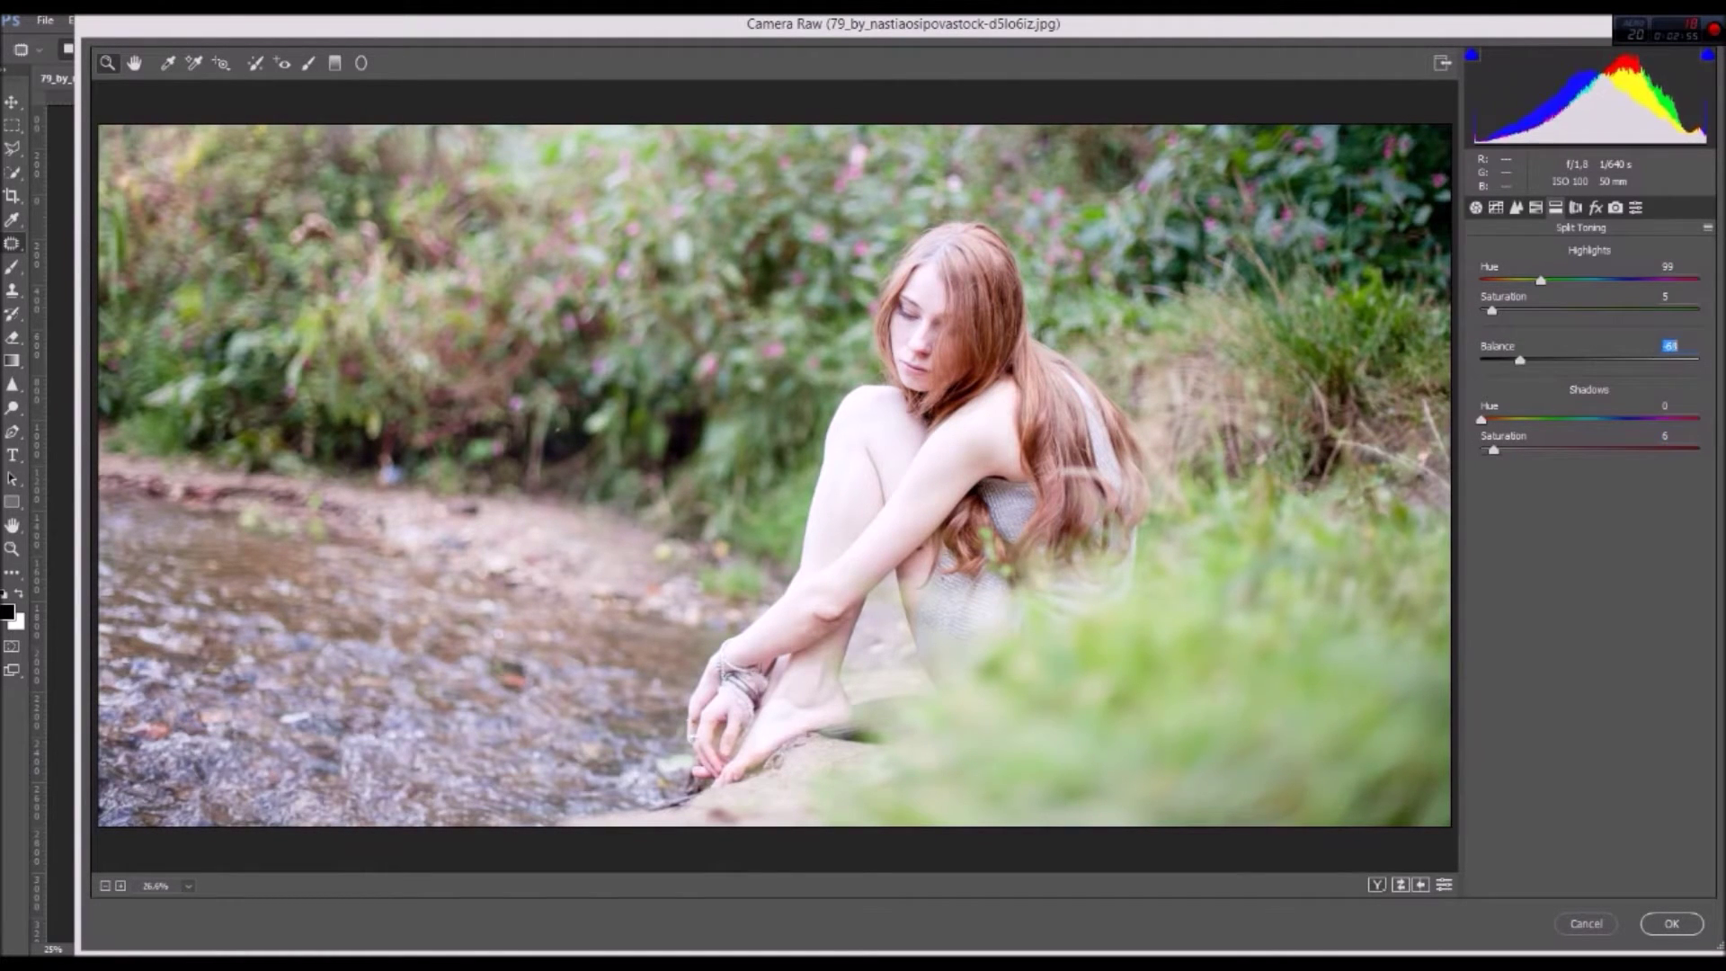
key("Down")
key("Down")
key("Down")
key("Down")
key("Down")
key("Down")
key("ctrl+alt+4")
Desaturate yellows, greens (to -100) and aquas, and set luminance noise reduction to 20
key("shift+Down")
key("shift+Down")
key("shift+Down")
key("Down")
key("Down")
key("Down")
key("Tab")
key("shift+Down")
key("shift+Down")
key("shift+Down")
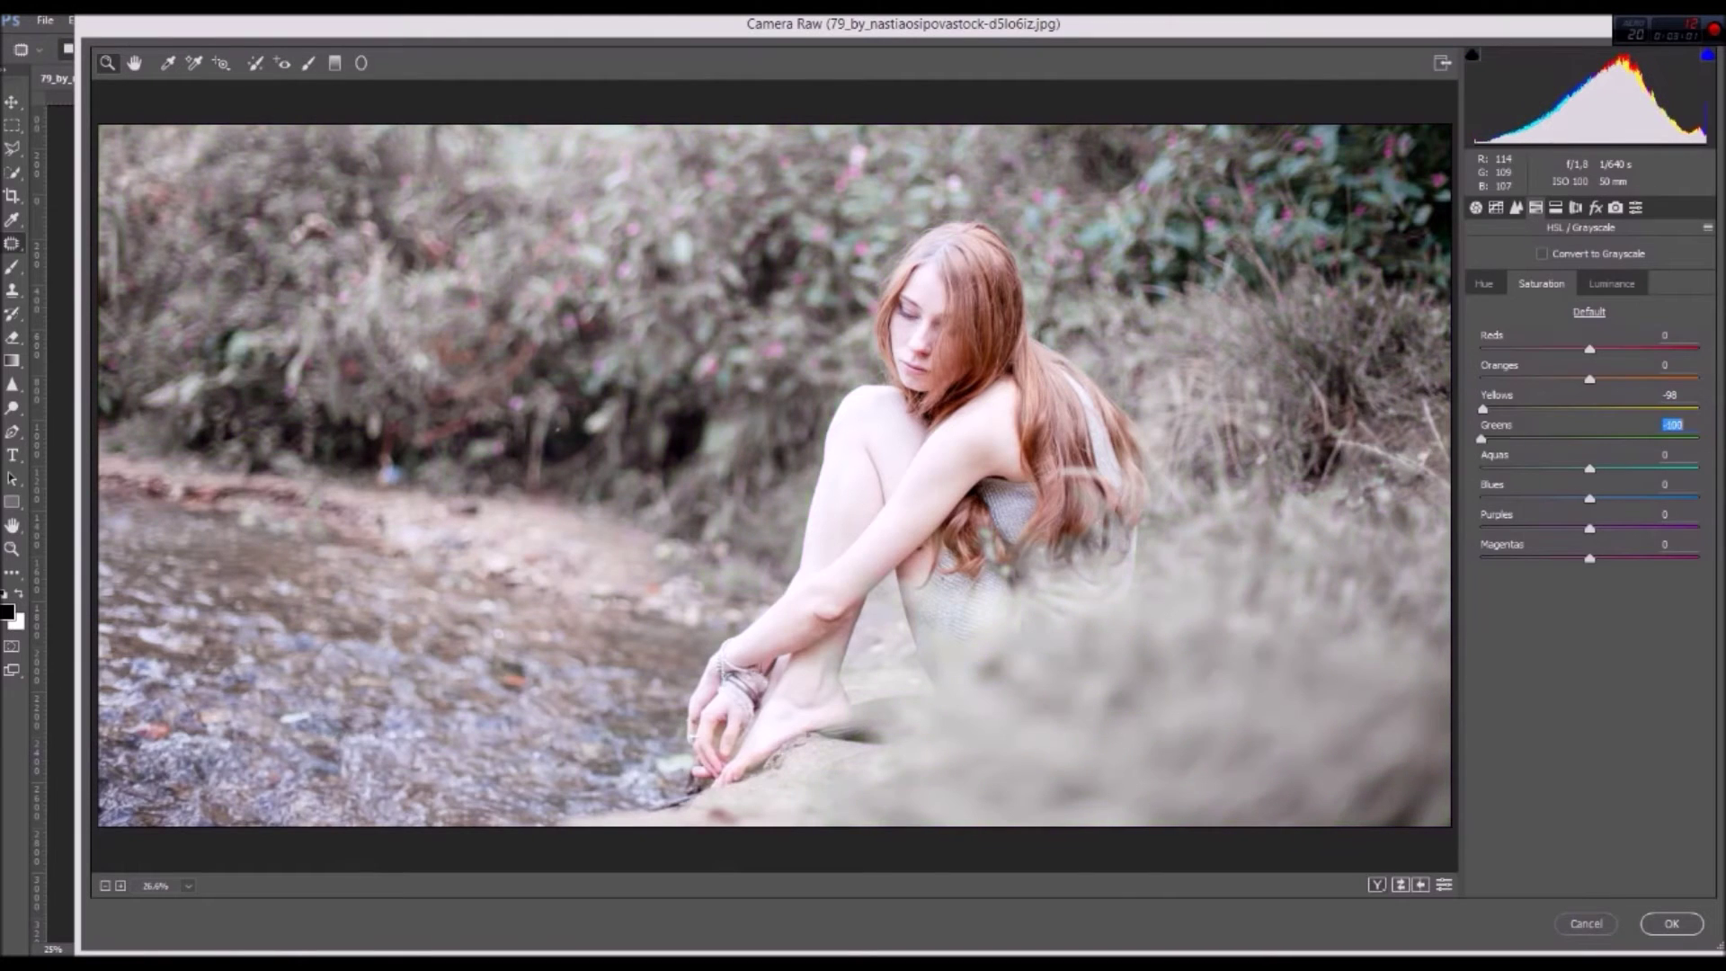
key("Tab")
key("shift+Down")
key("shift+Down")
key("shift+Down")
key("ctrl+alt+2")
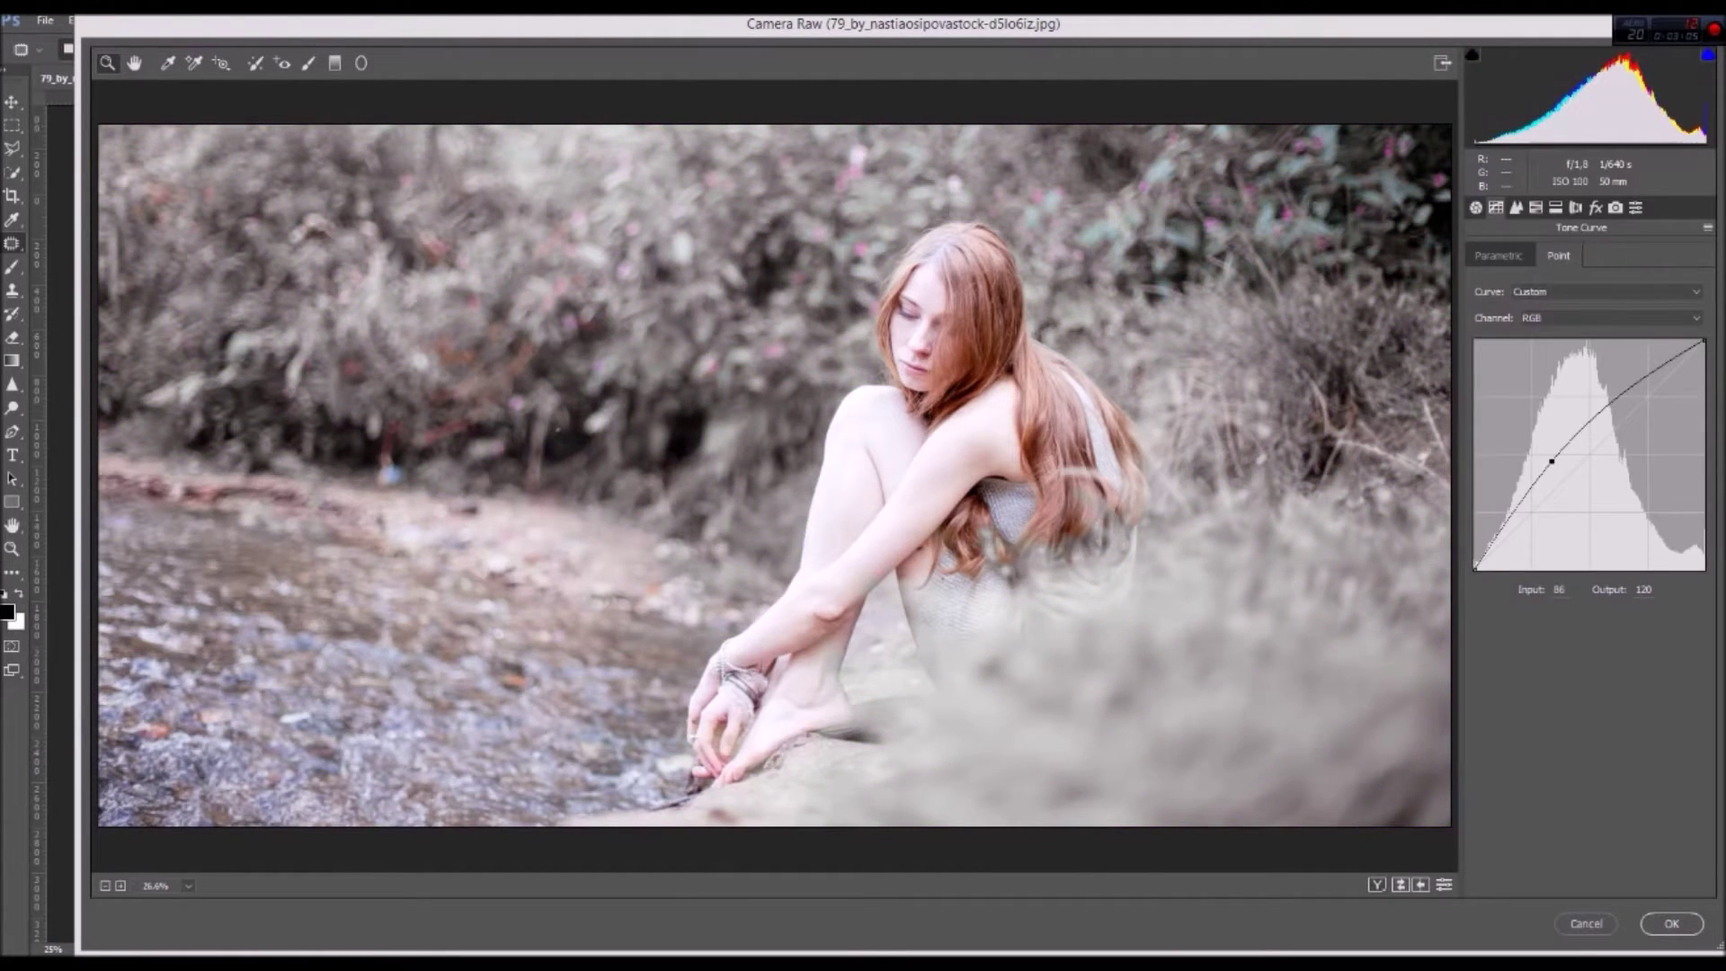
key("ctrl+alt+3")
key("shift+Up")
key("shift+Up")
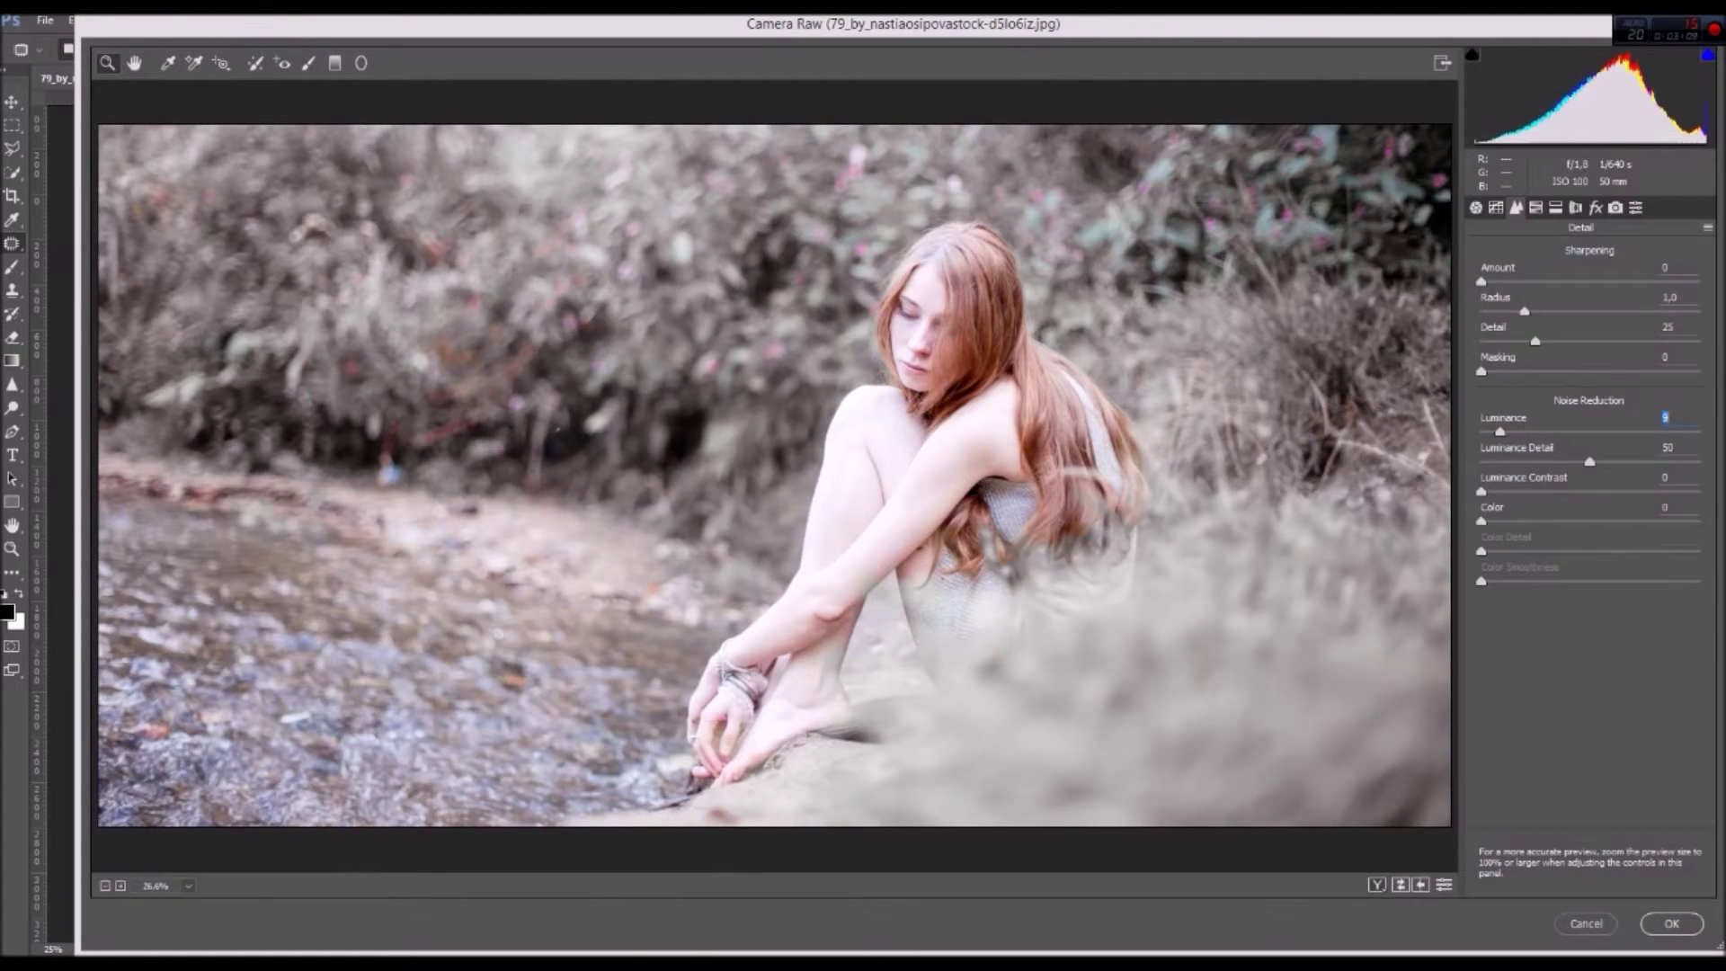
In Calibration, set green primary hue -13 and desaturate it; blue primary hue -14, saturation -13
key("ctrl+alt+8")
left_click_drag(1589, 465, 1658, 464)
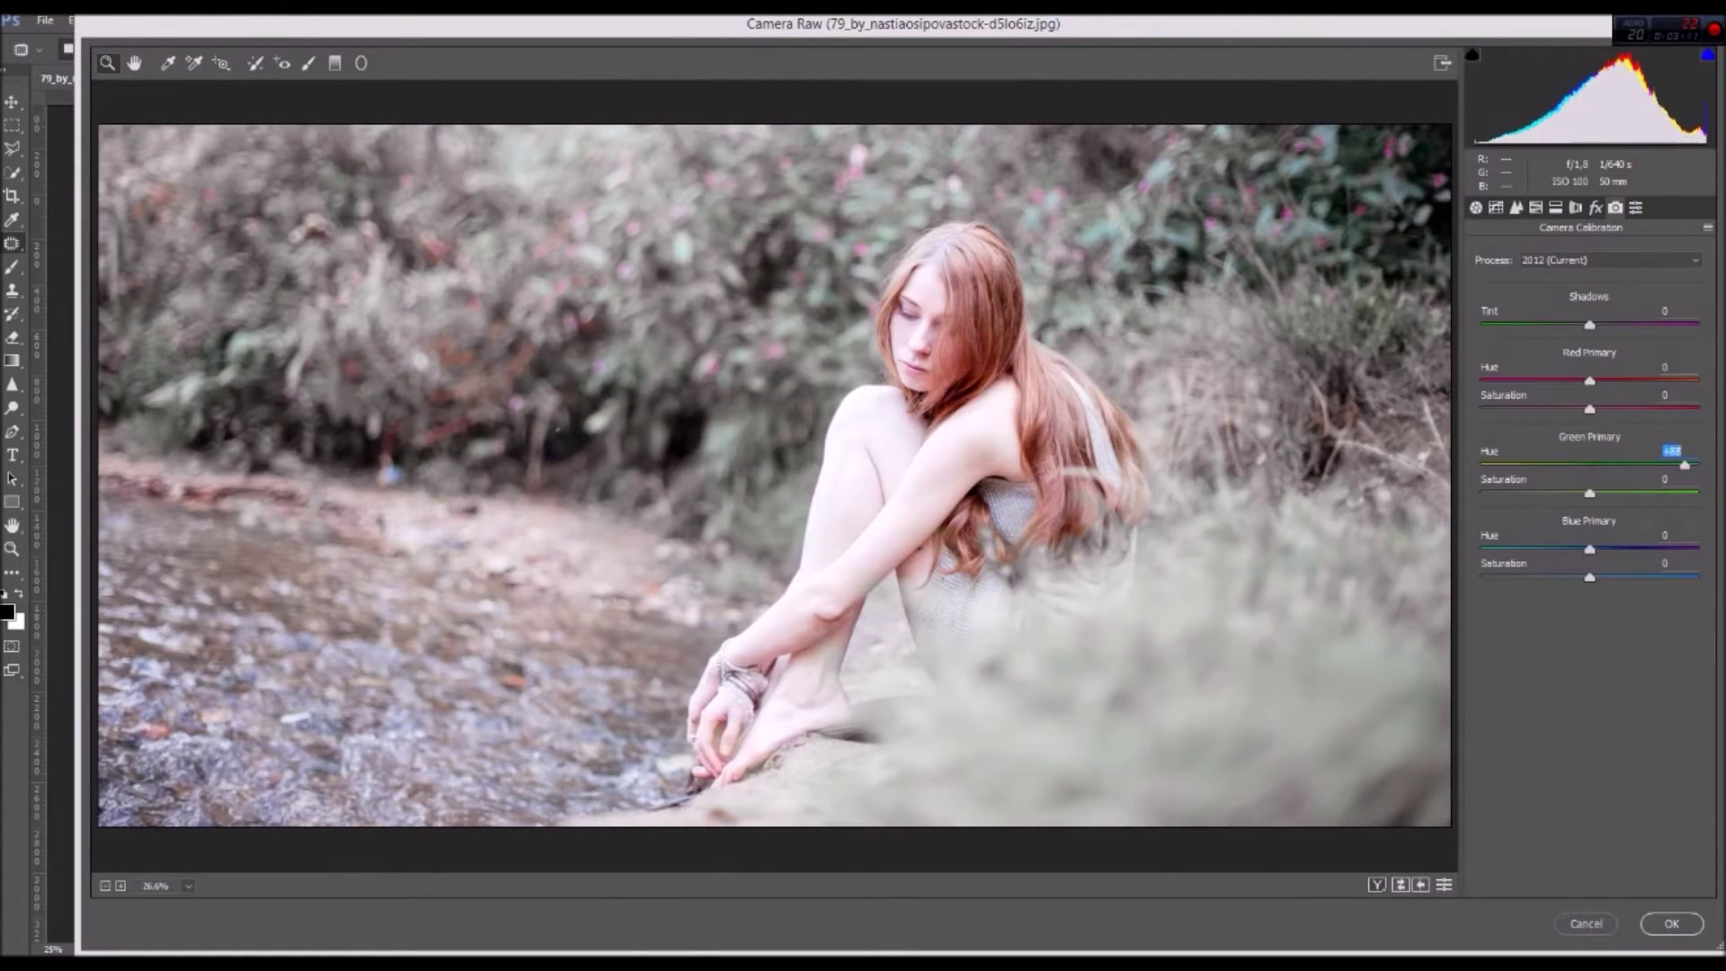
key("shift+Down")
key("shift+Down")
key("shift+Down")
key("shift+Down")
key("shift+Down")
key("shift+Down")
key("shift+Down")
key("shift+Down")
key("Tab")
key("shift+Down")
key("shift+Down")
key("shift+Down")
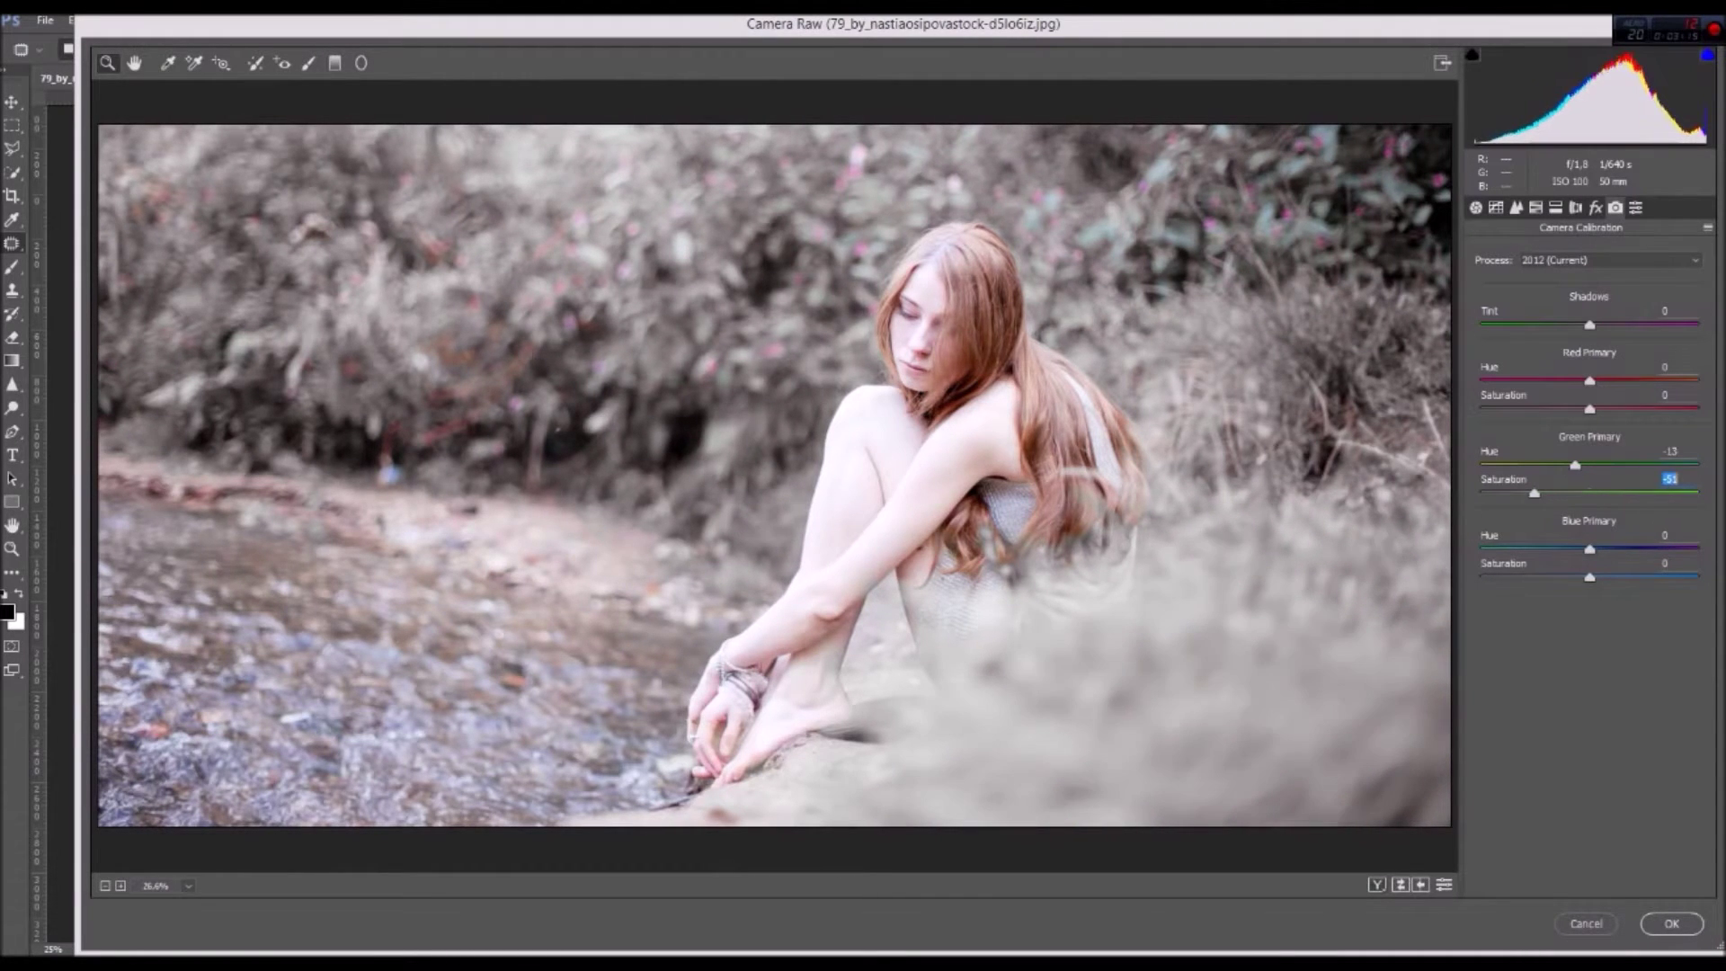
key("Tab")
key("Tab")
key("shift+Down")
key("Down")
key("Down")
key("Down")
key("Up")
key("Up")
key("Up")
key("shift+Tab")
key("shift+Down")
key("Down")
key("Down")
key("Down")
Add a -21 post-crop vignette and set Dehaze to +19
key("ctrl+alt+7")
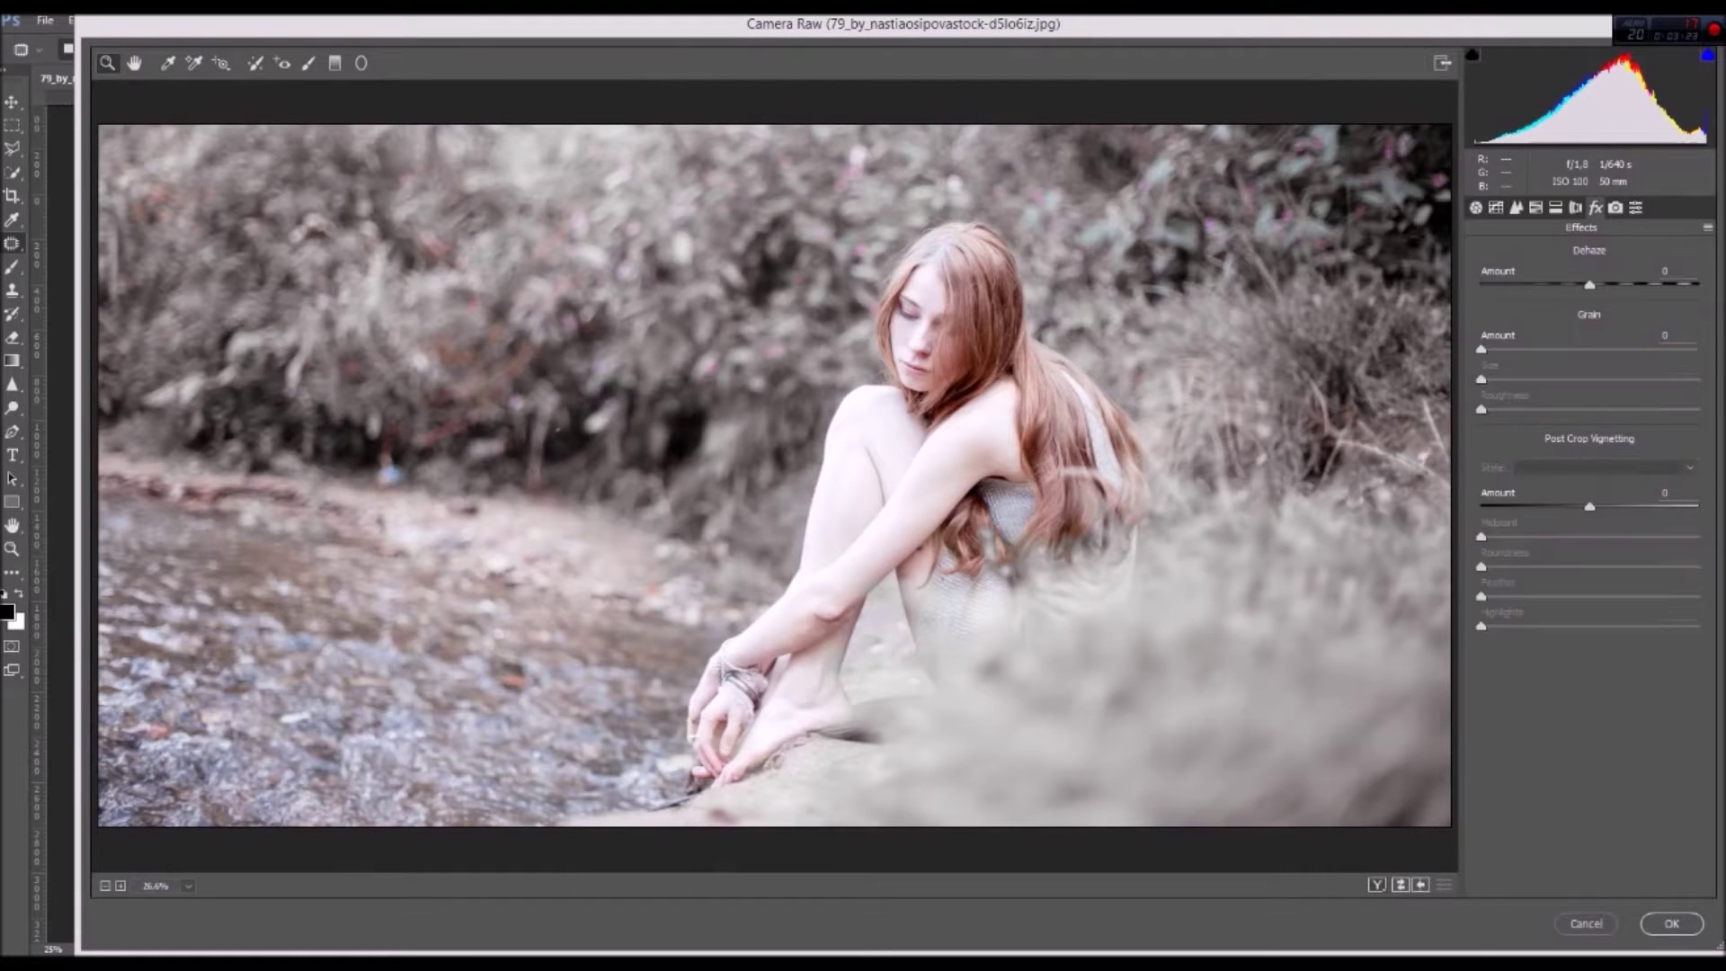
key("shift+Down")
key("shift+Down")
key("Down")
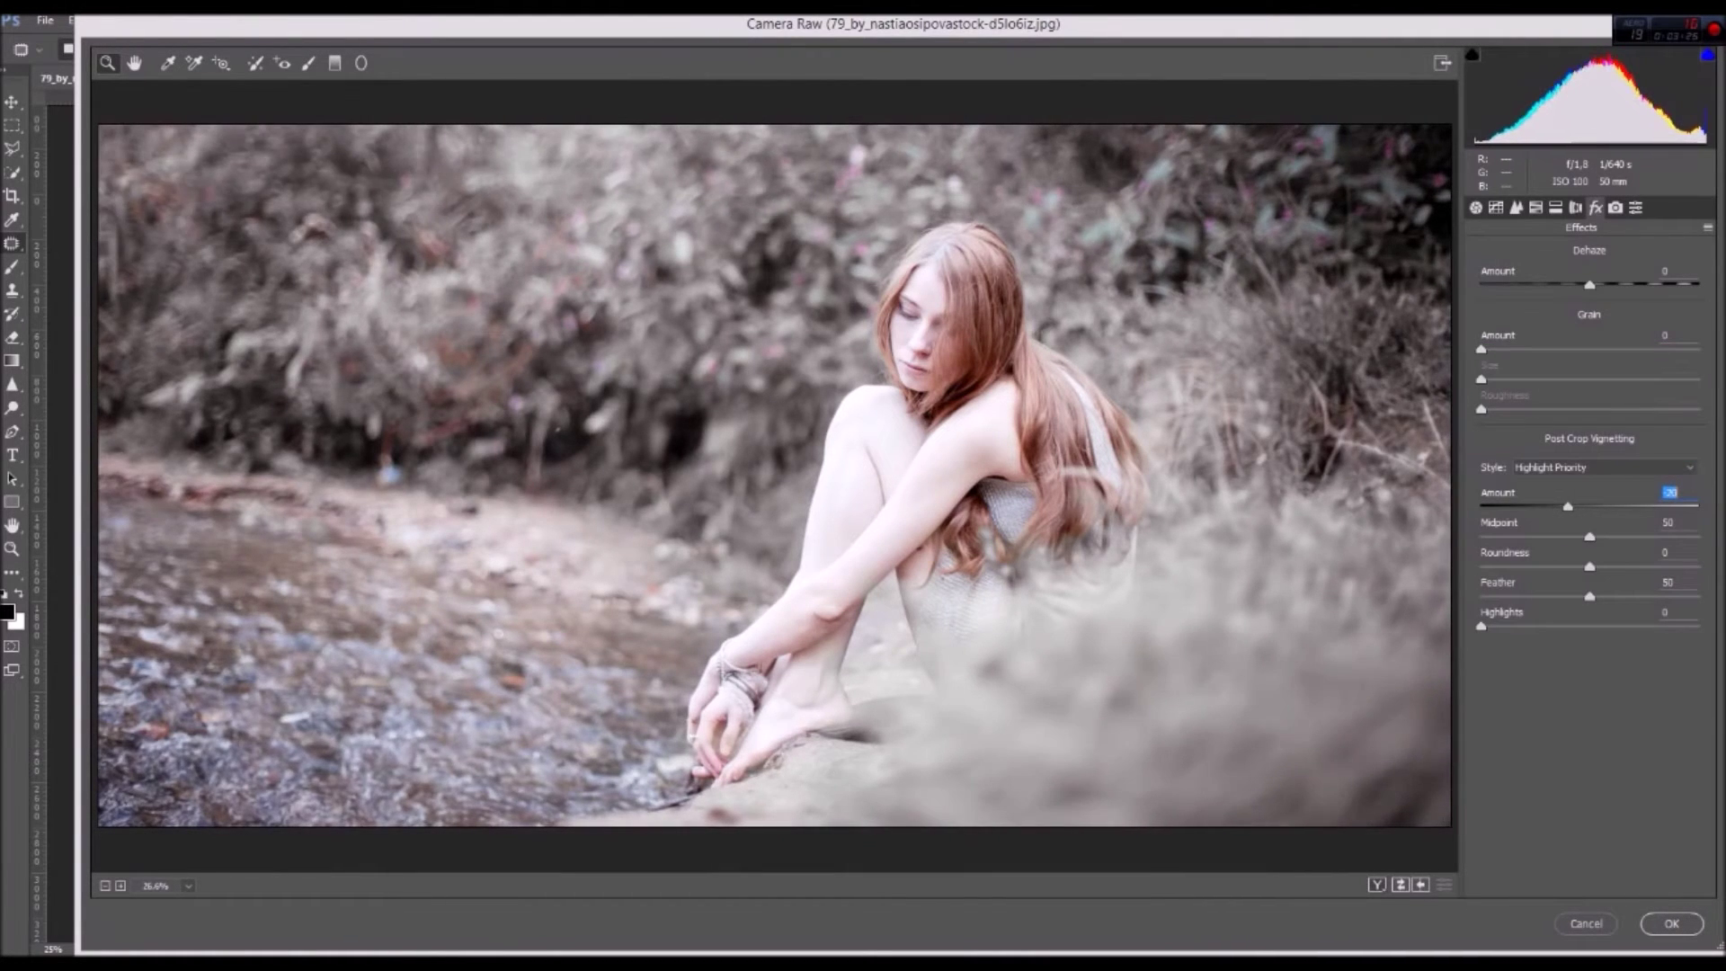
key("shift+Tab")
key("shift+Tab")
key("shift+Up")
key("shift+Up")
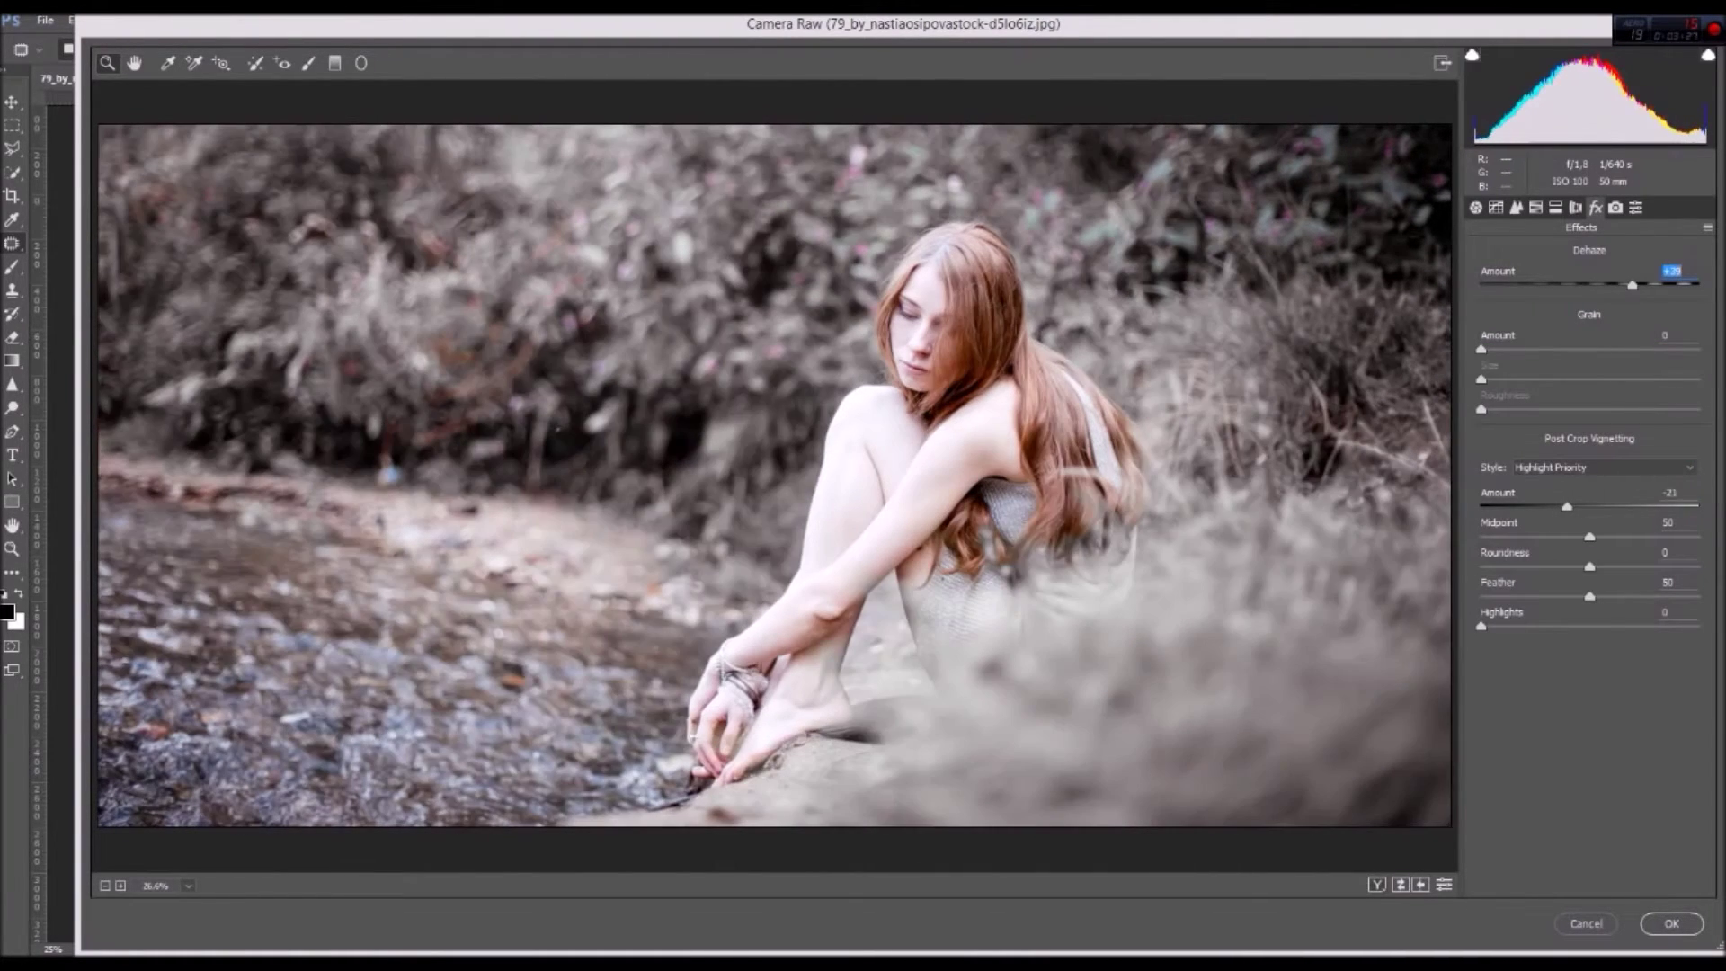
key("Down")
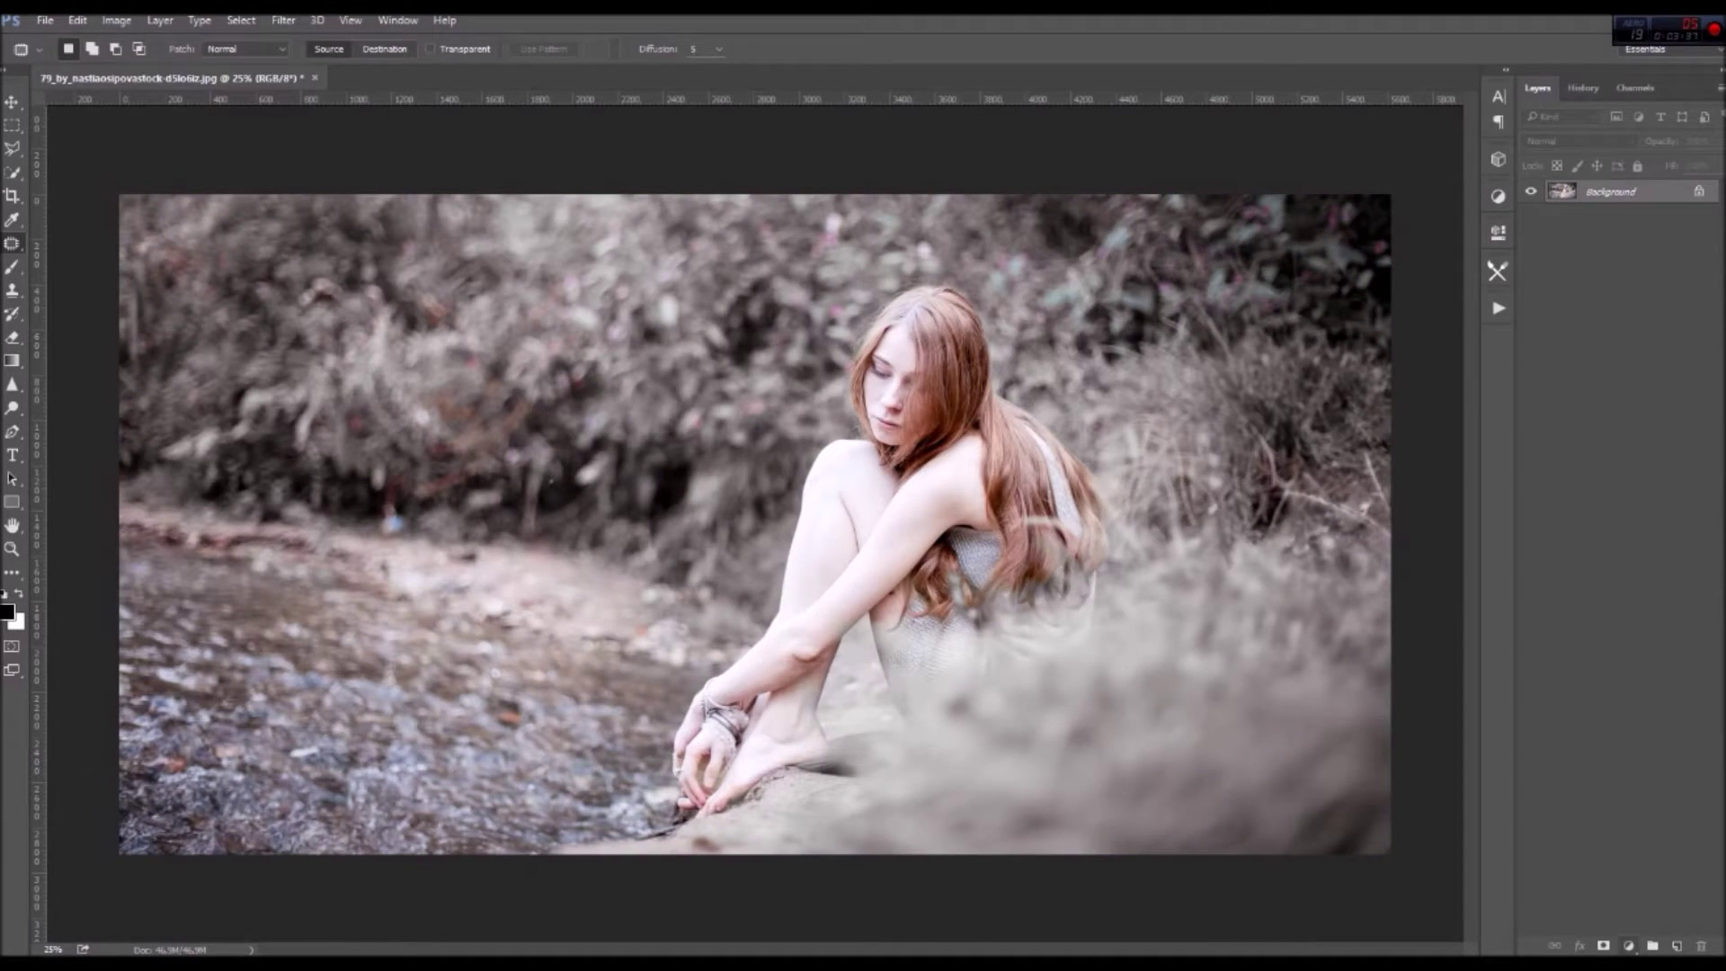
Add a default Gradient Map layer blended as Soft Light at about 10% opacity
left_click(1628, 946)
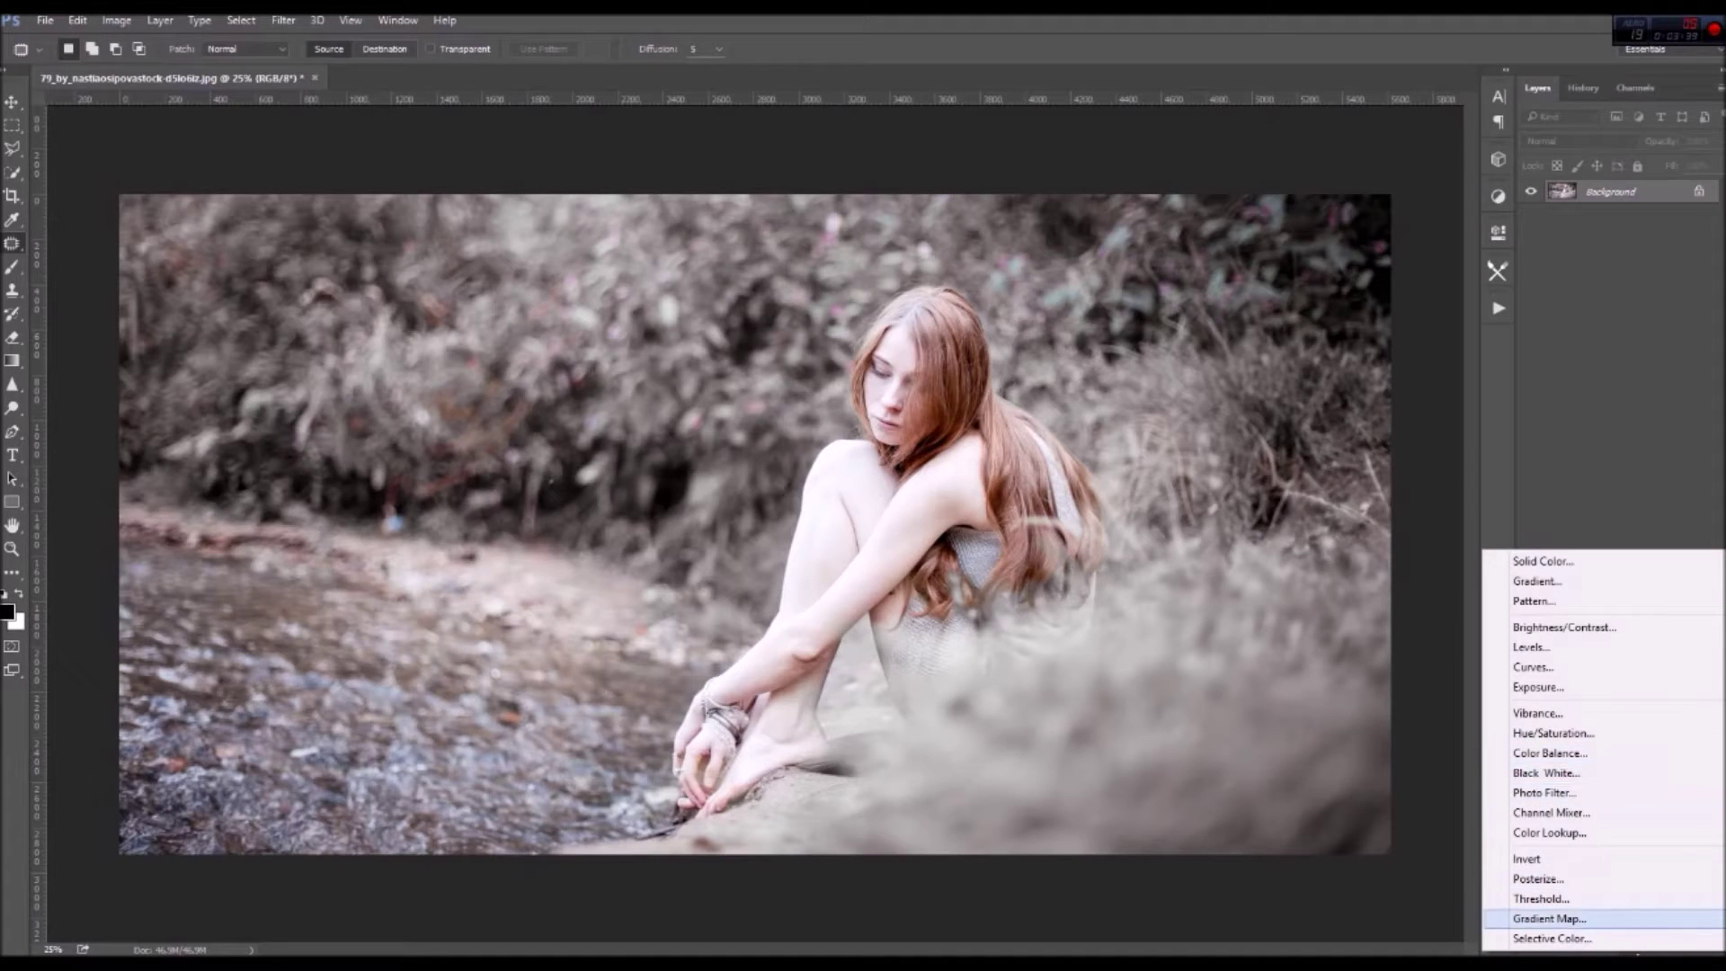
left_click(1549, 918)
left_click(1577, 141)
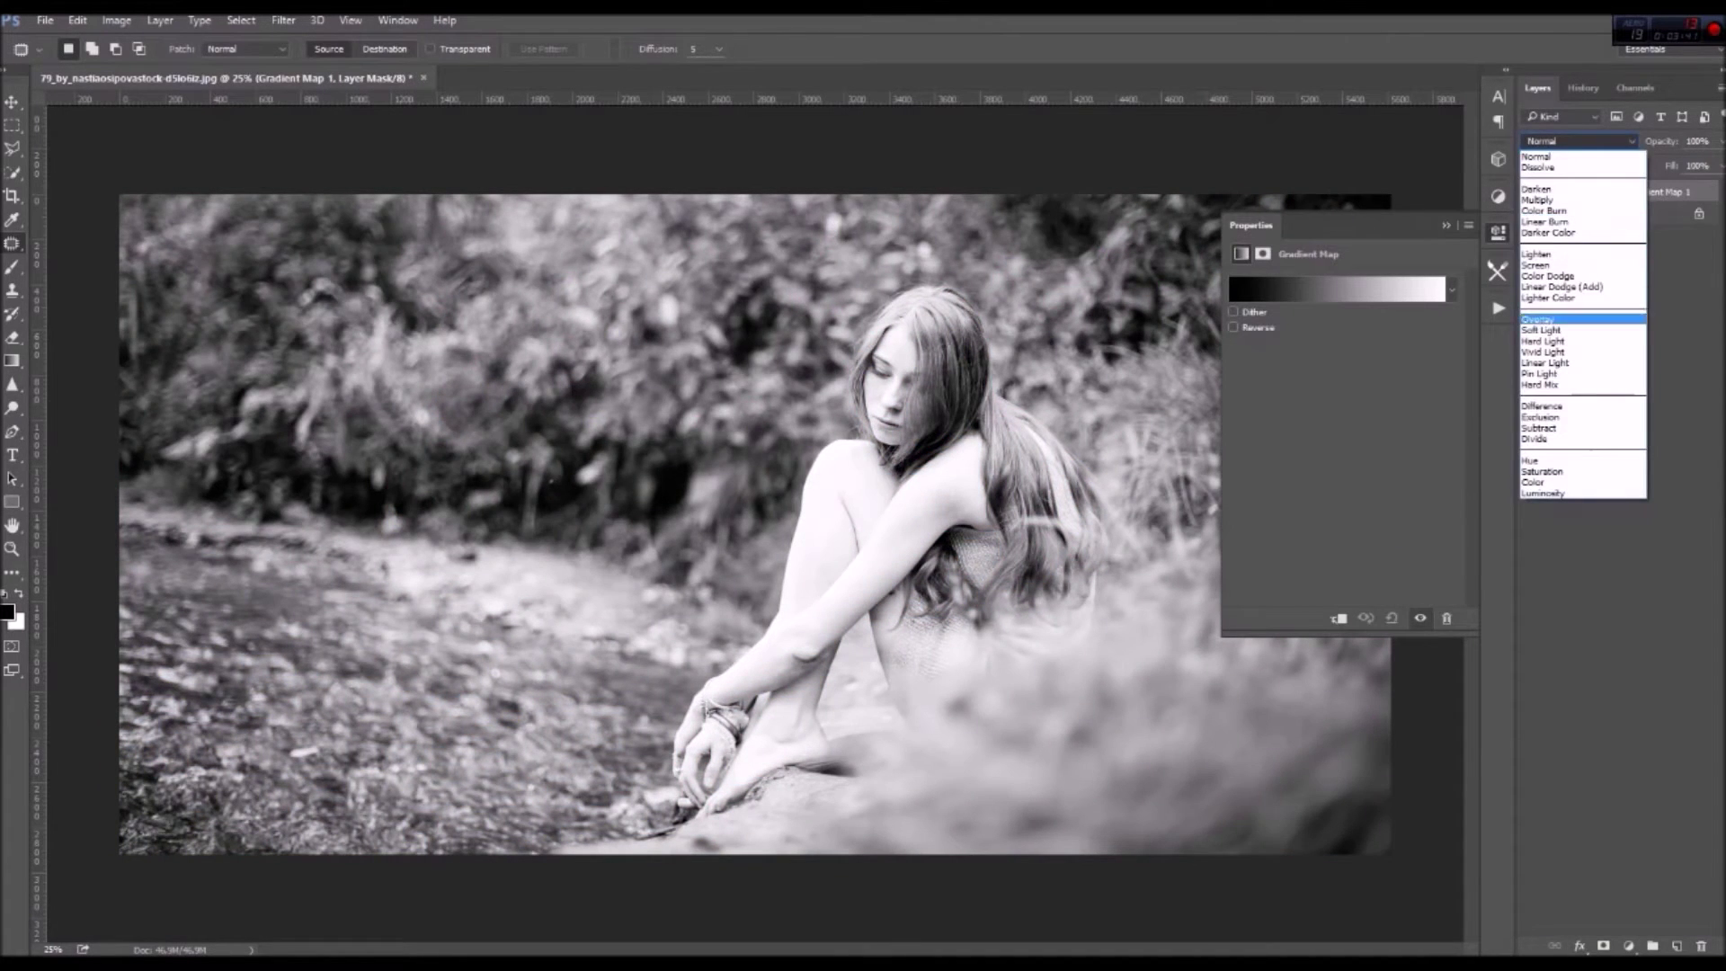
left_click(1555, 320)
left_click(1720, 142)
left_click_drag(1718, 165, 1640, 165)
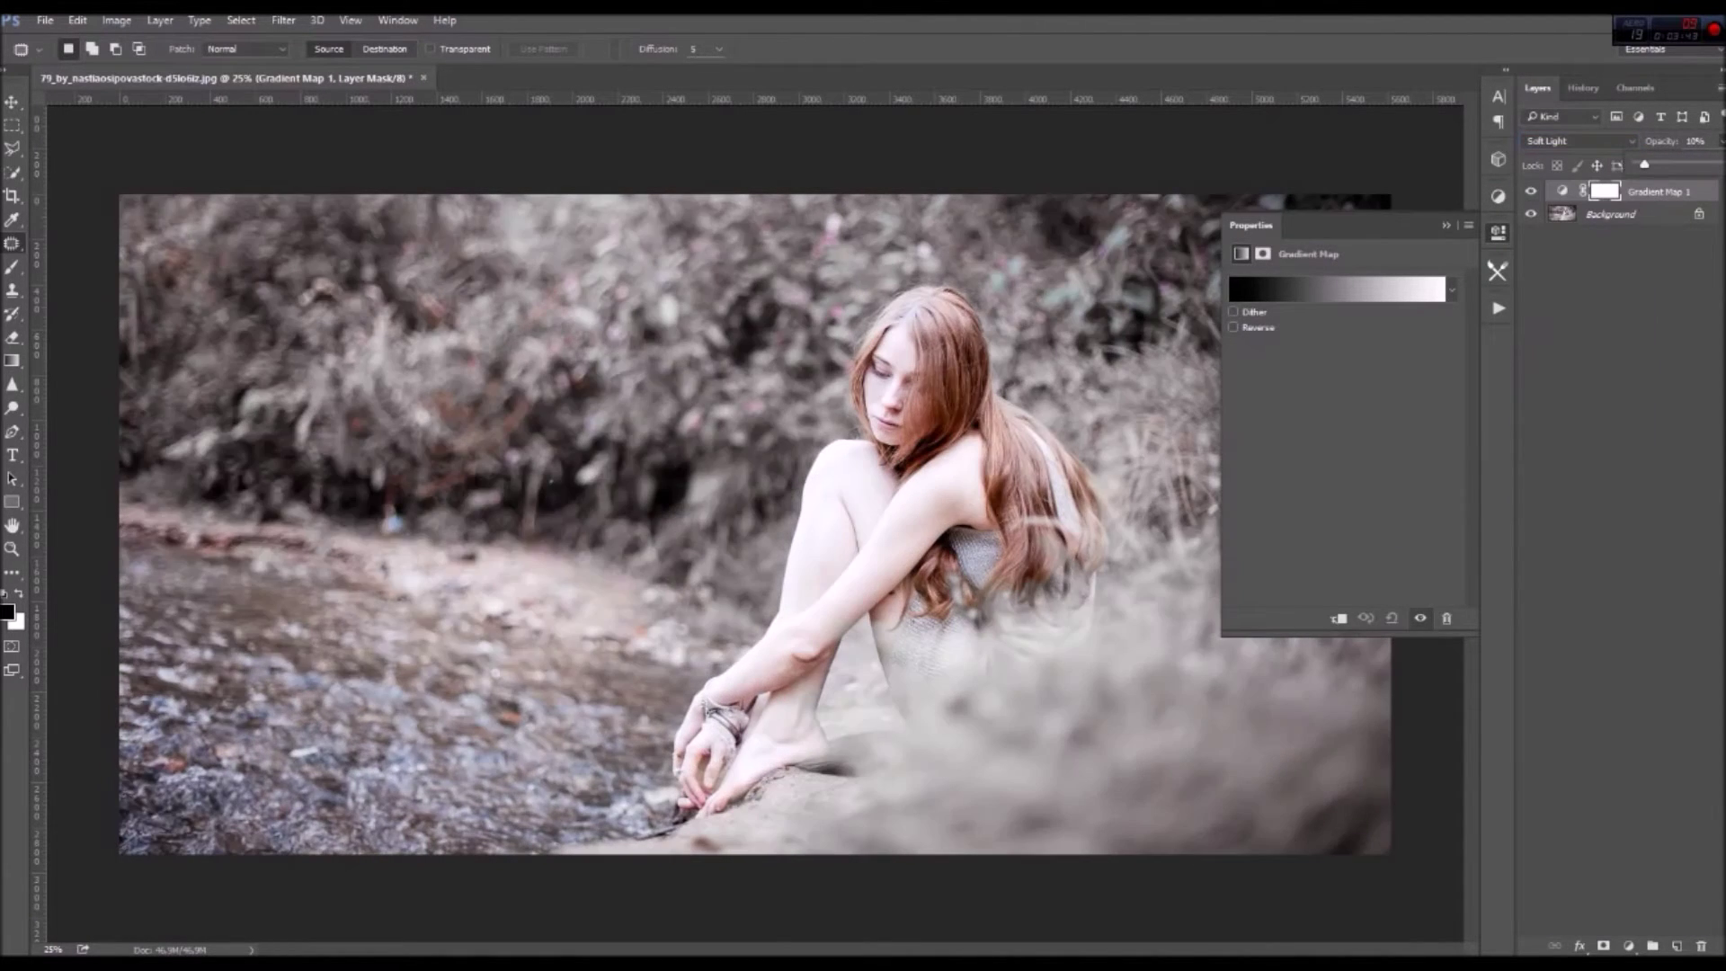
key("Return")
left_click(1720, 141)
left_click_drag(1639, 165, 1644, 165)
key("Return")
left_click(1497, 232)
Add a second Gradient Map using Violet, Orange with its dark left stop changed to deep blue
left_click(1627, 946)
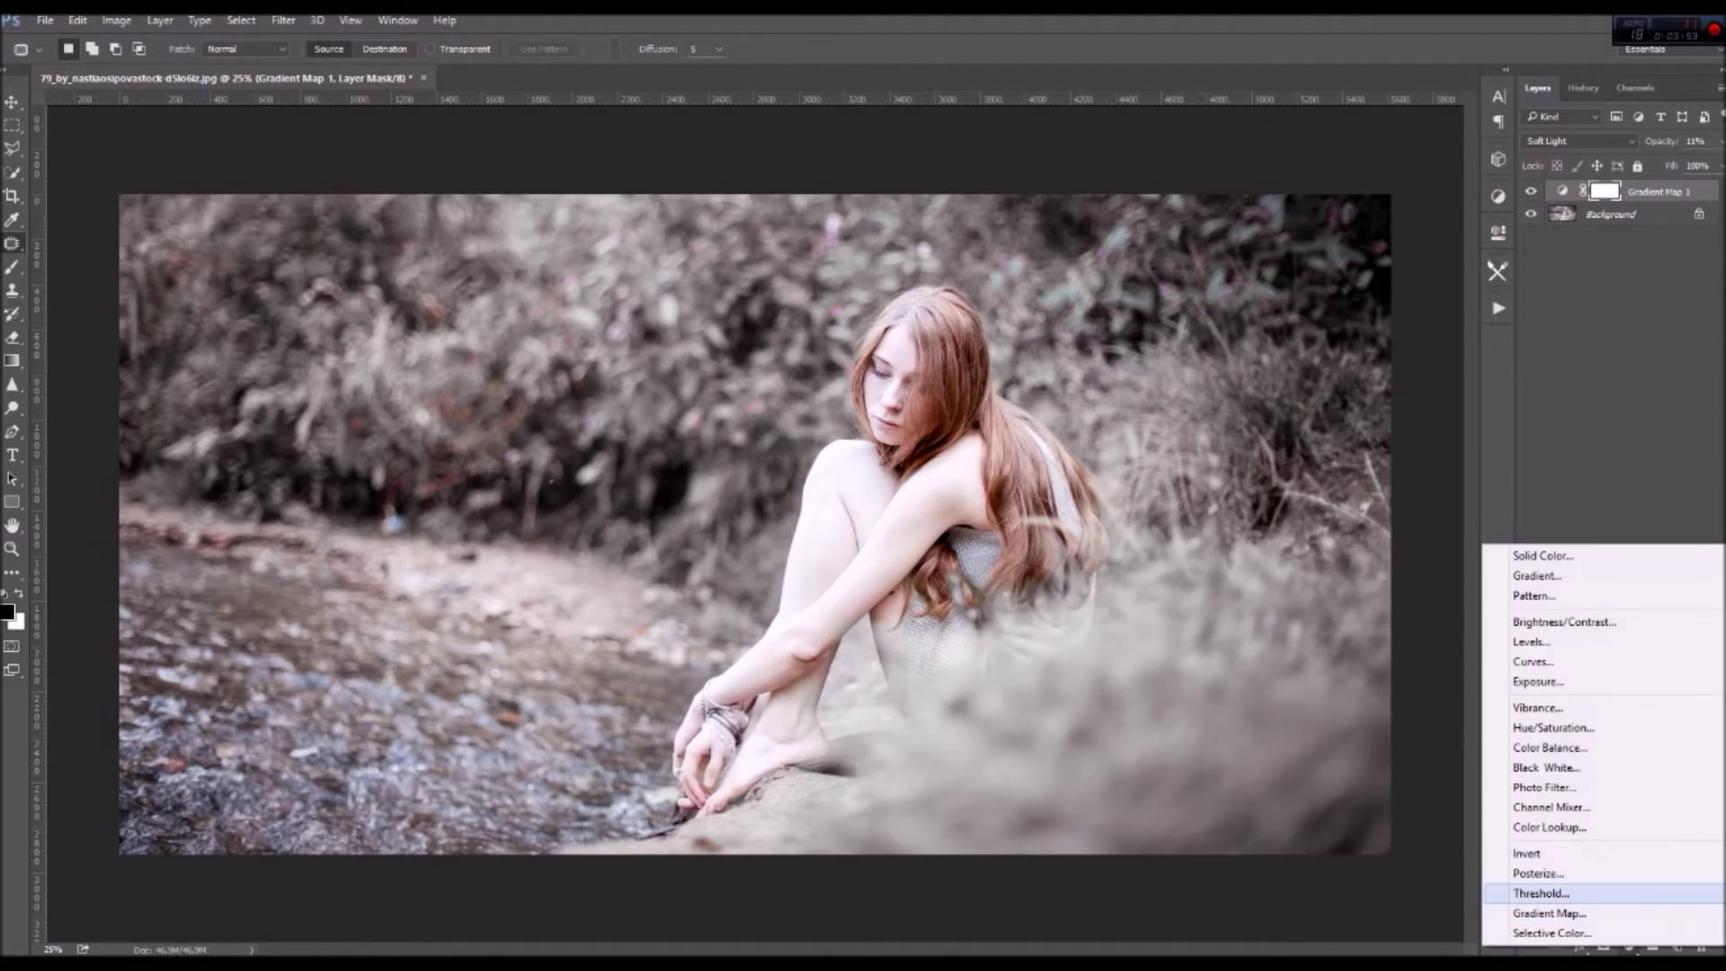
left_click(1564, 855)
left_click(1336, 289)
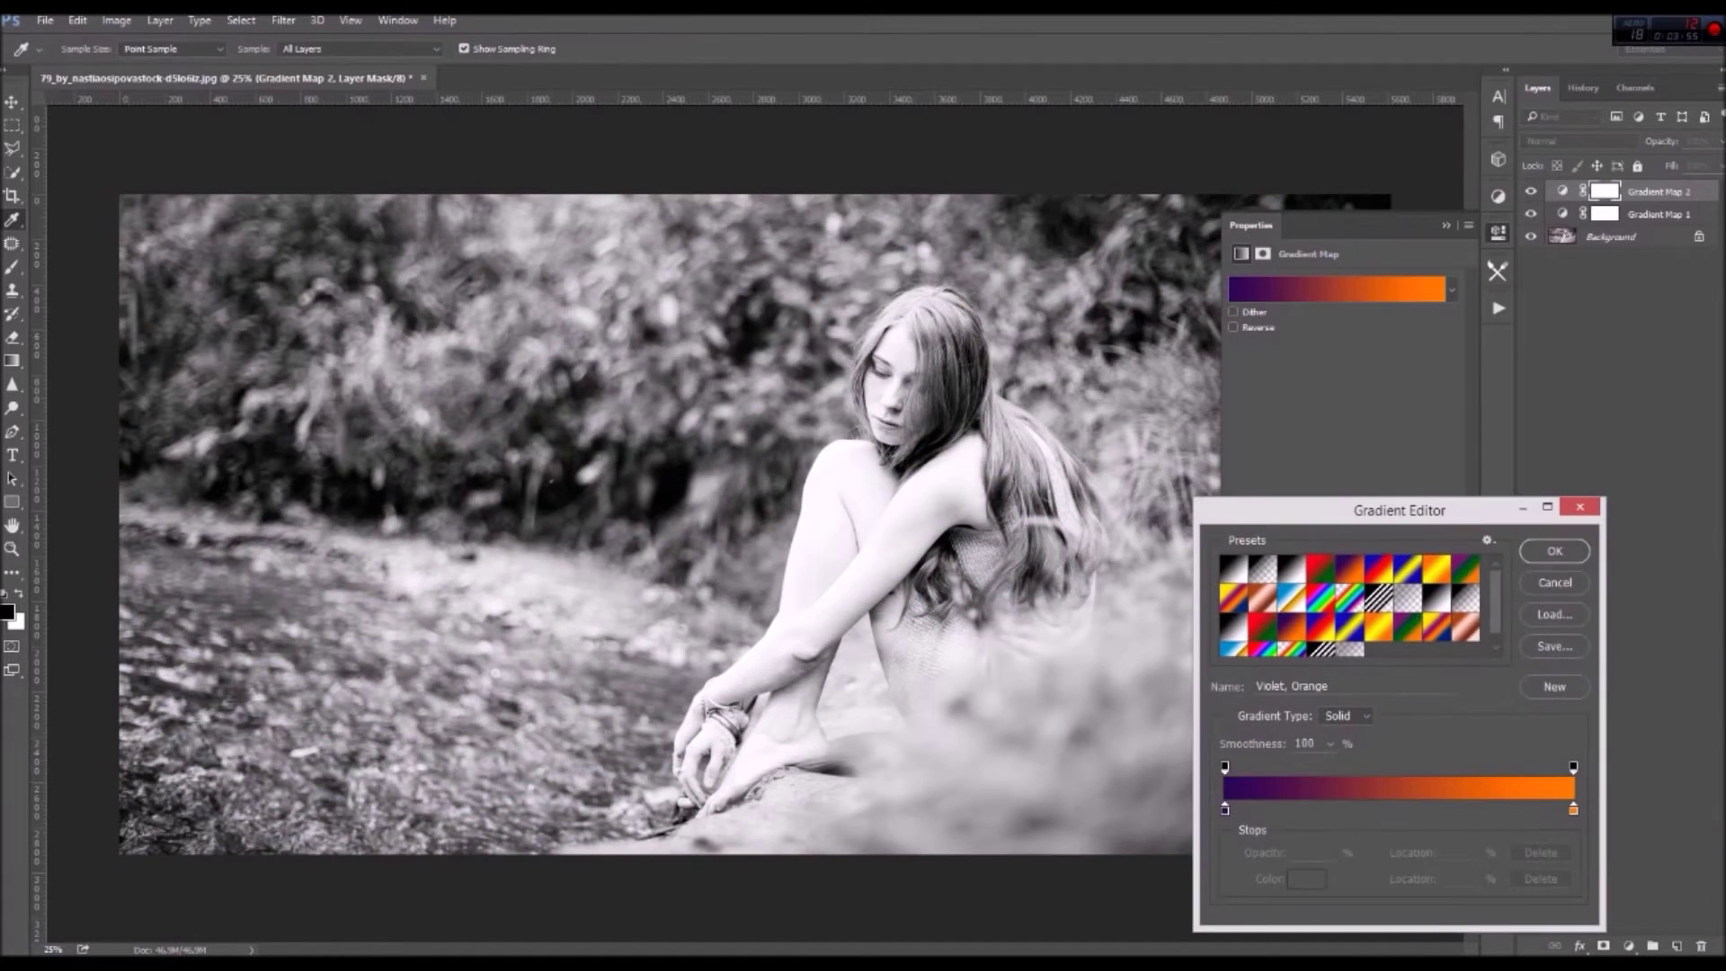
left_click(1349, 569)
left_click(1554, 550)
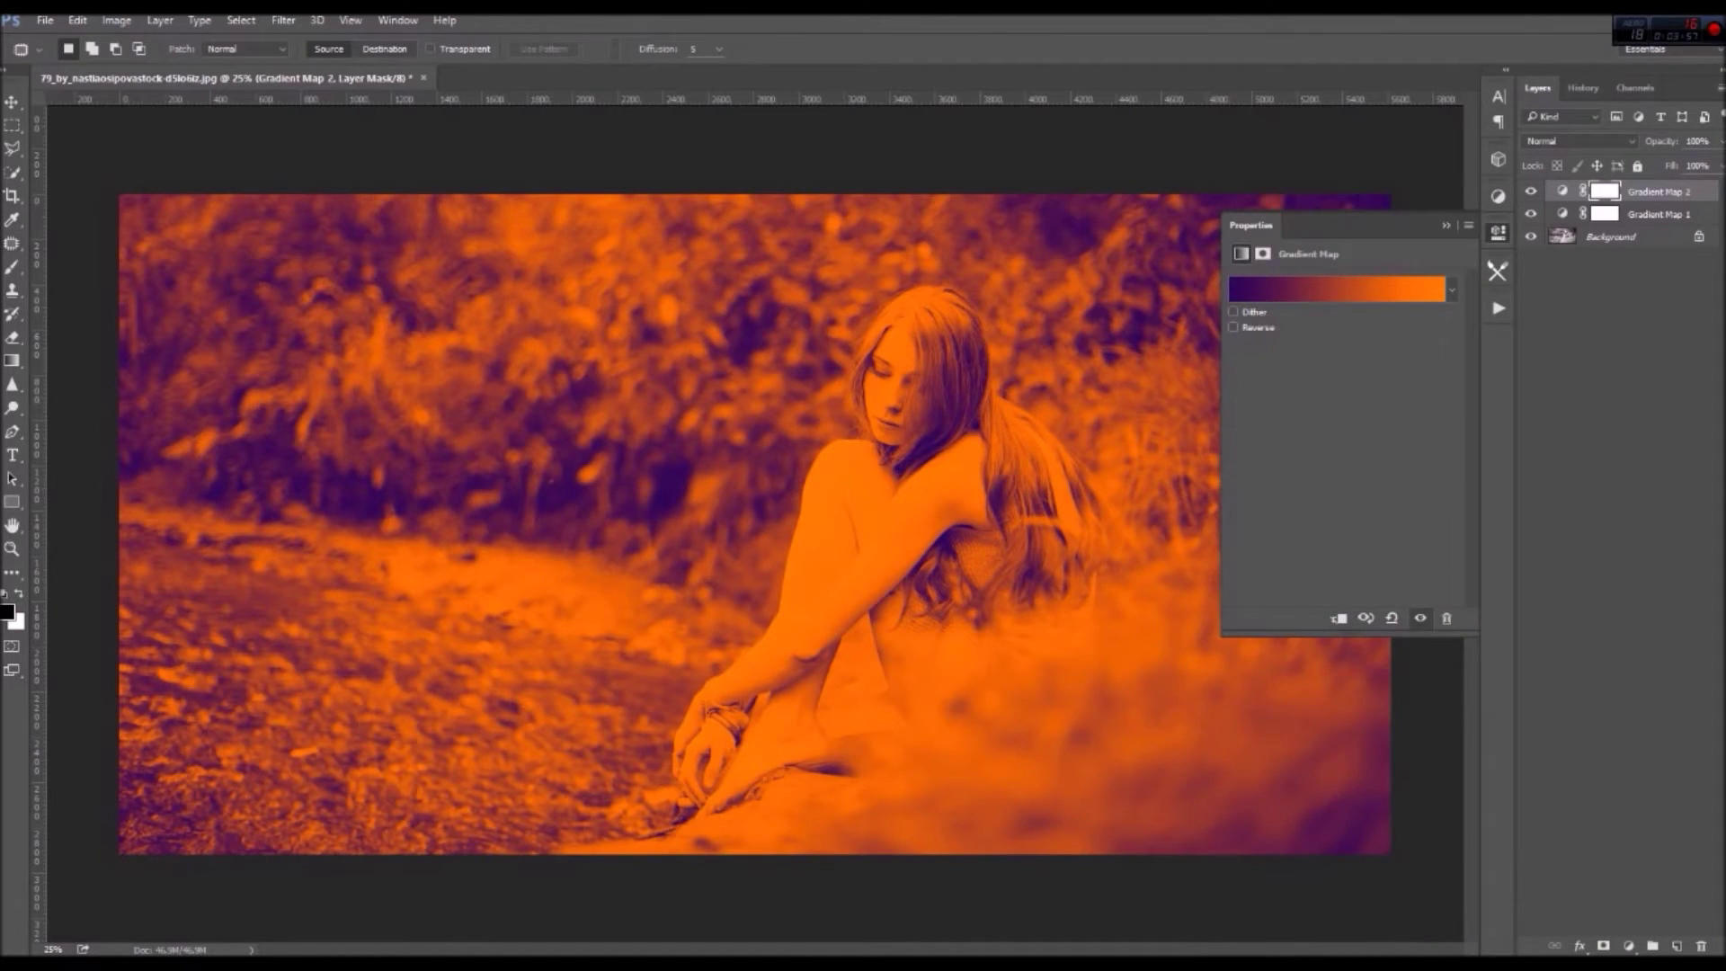
left_click(1337, 289)
left_click(1224, 809)
left_click(1306, 878)
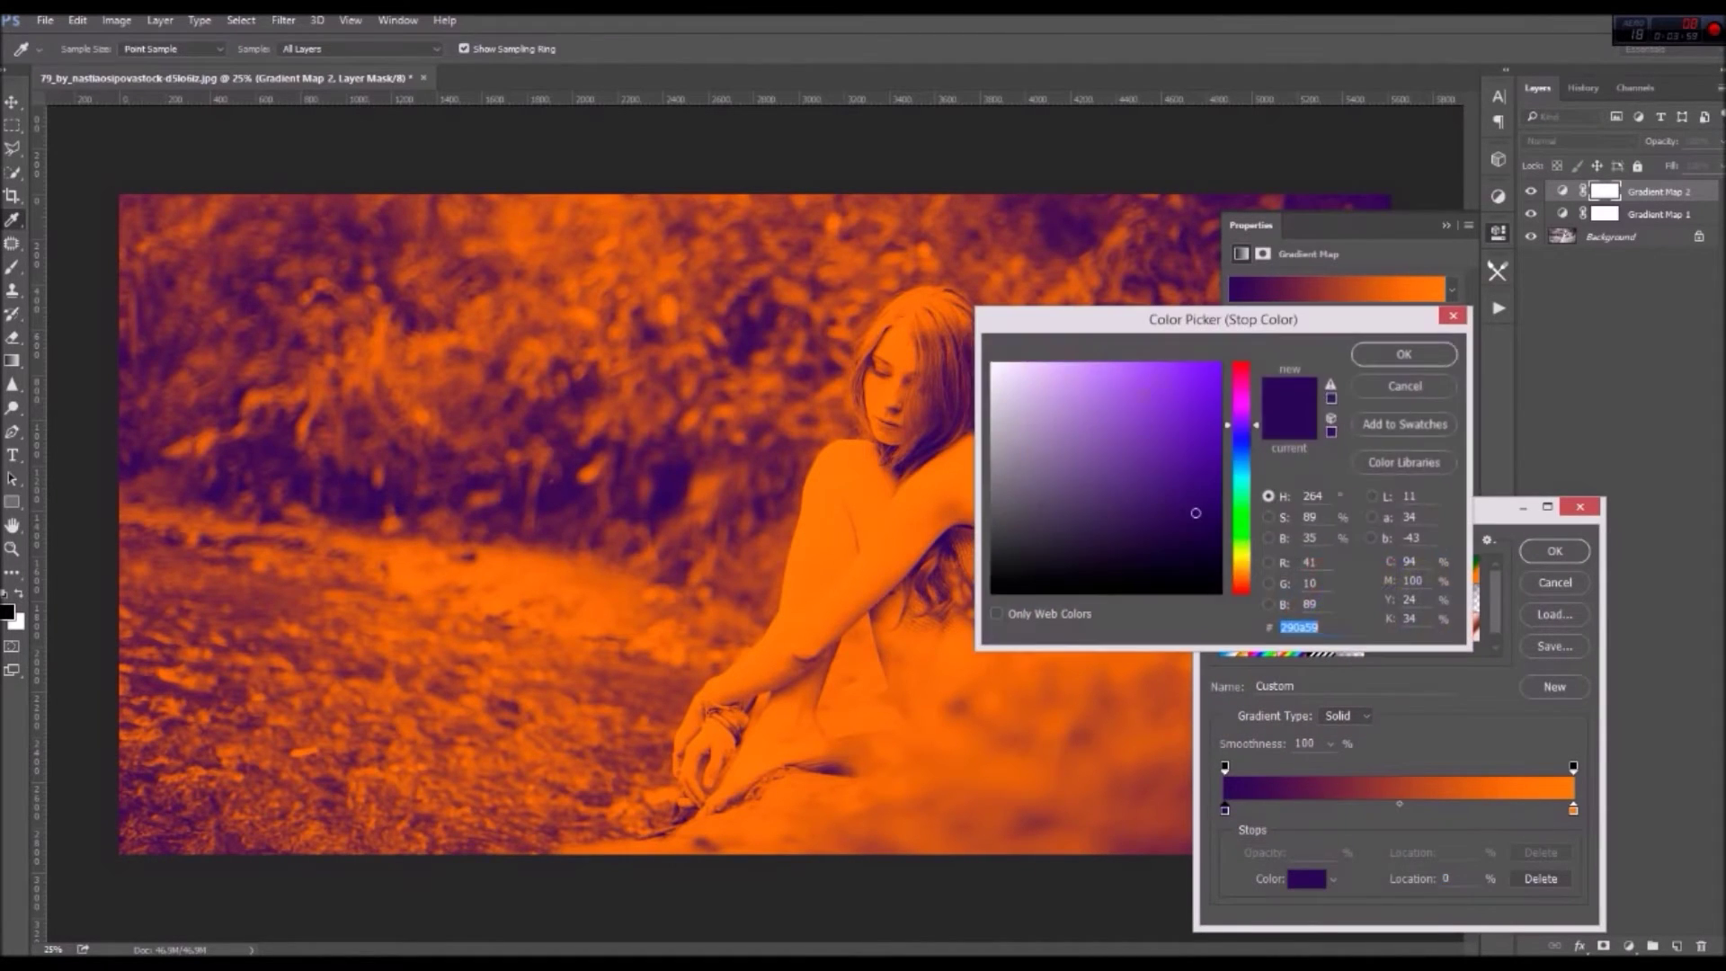
left_click(1195, 512)
left_click_drag(1195, 512, 1210, 468)
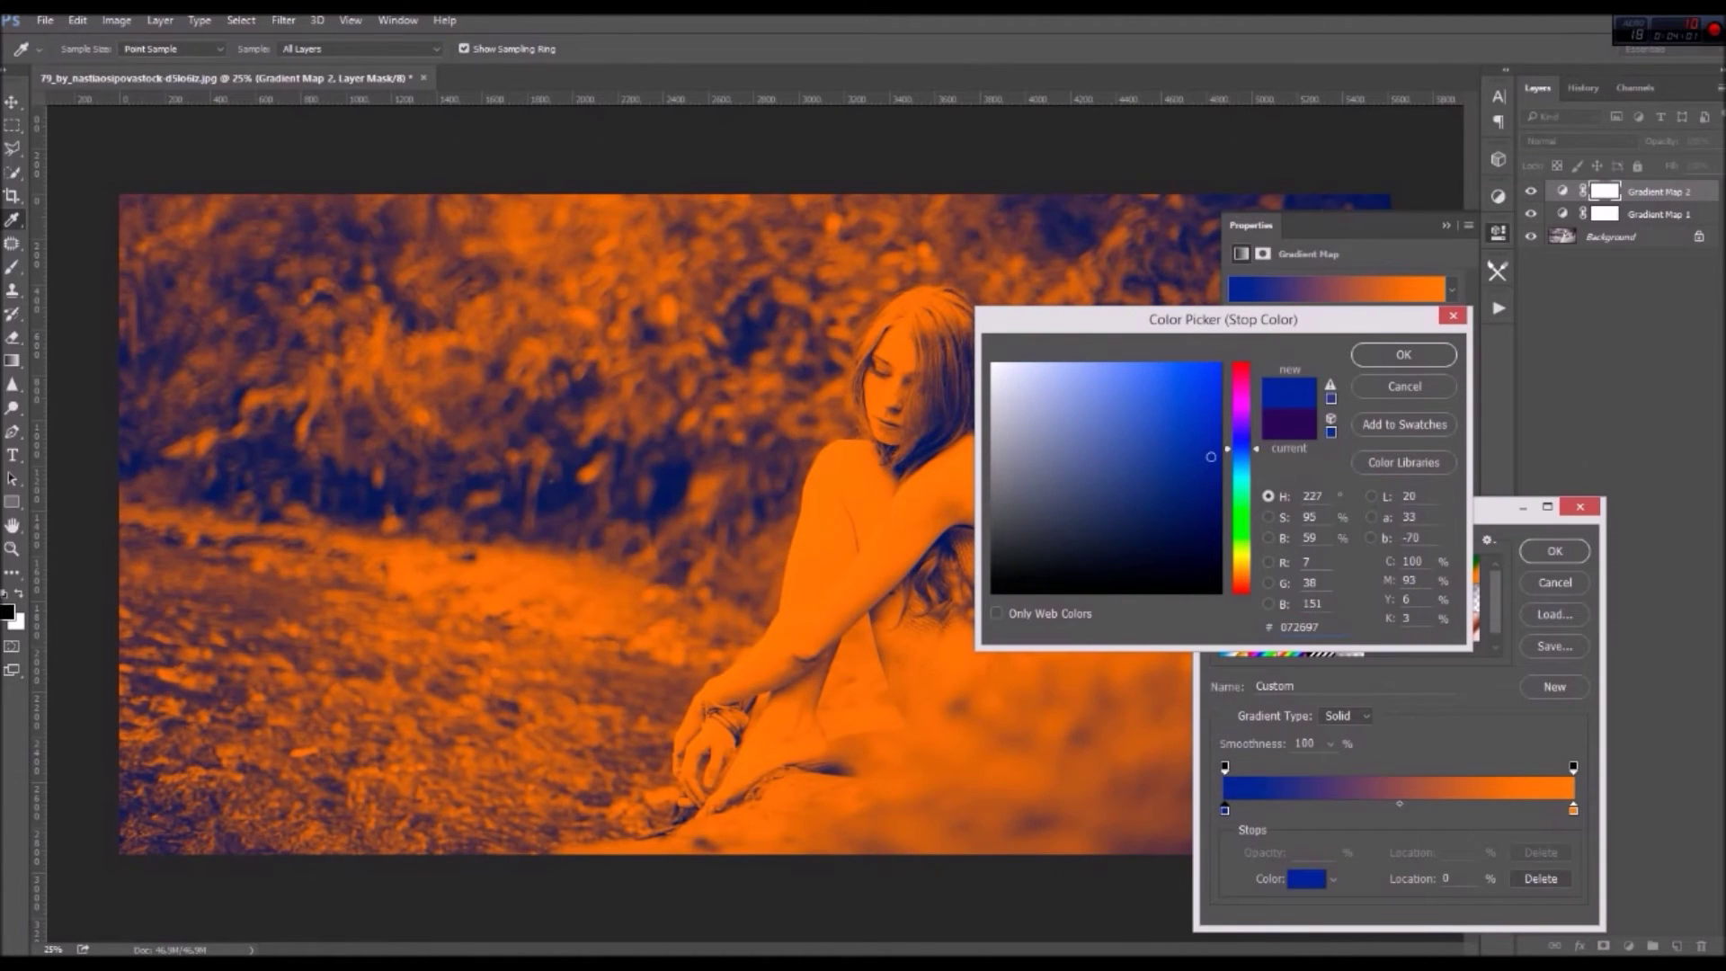
left_click(1403, 354)
left_click(1554, 550)
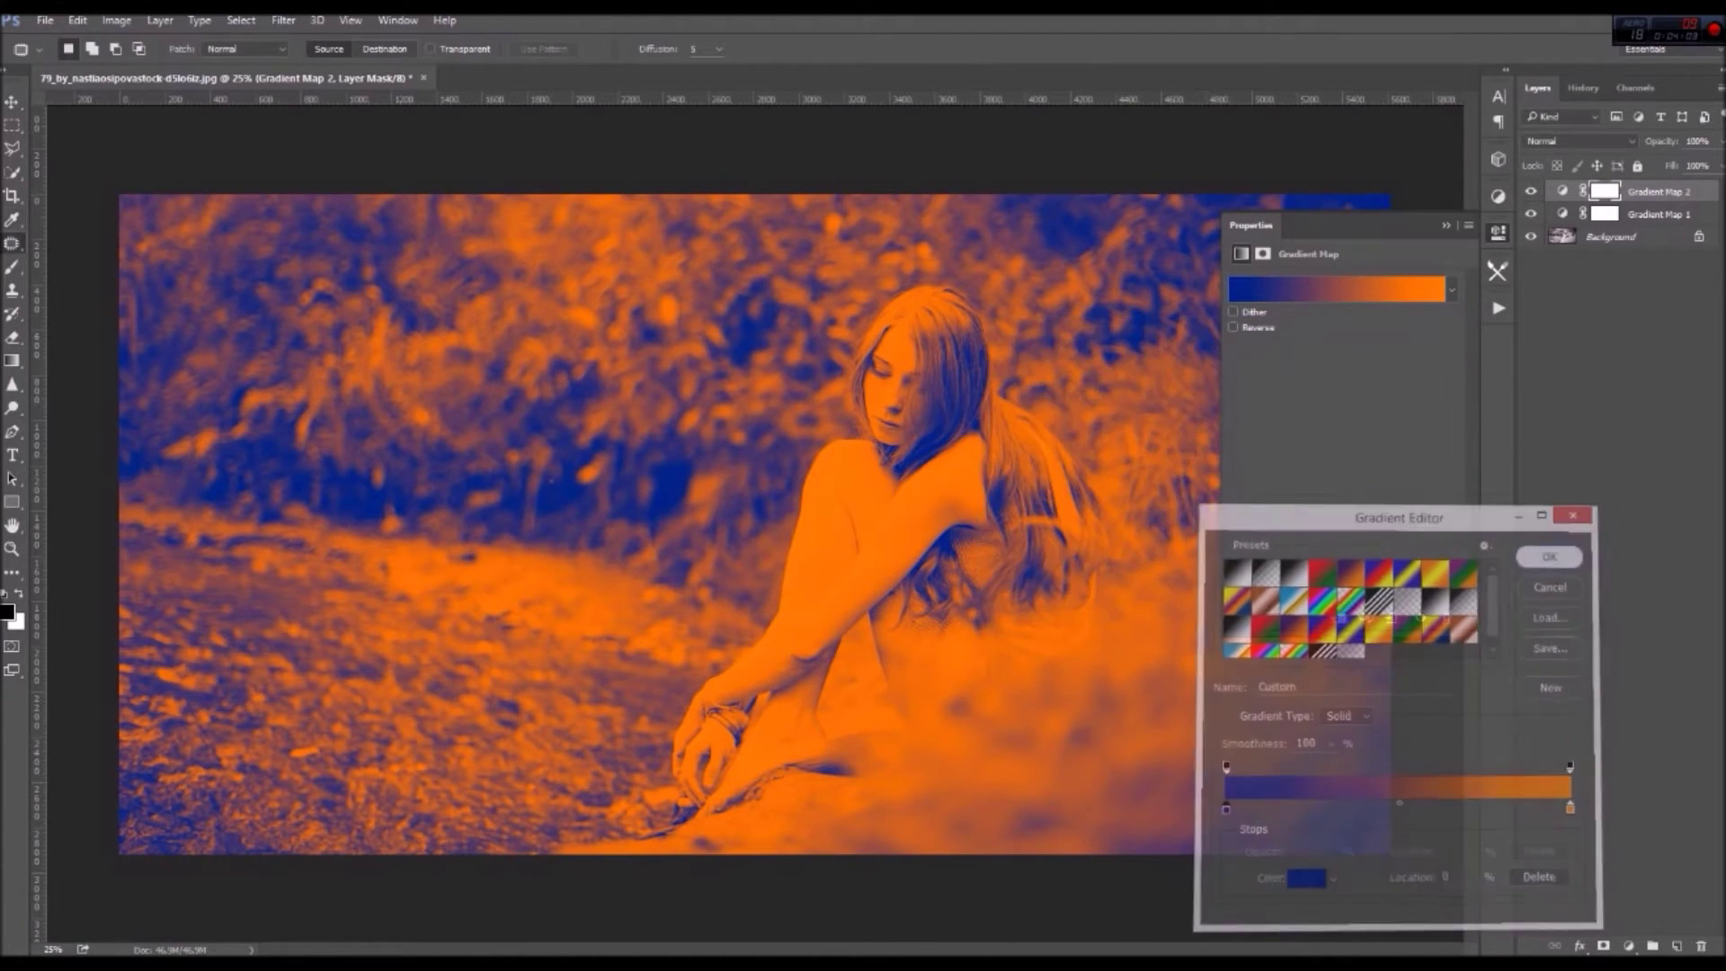
Blend Gradient Map 2 as Soft Light at 14% opacity
left_click(1578, 141)
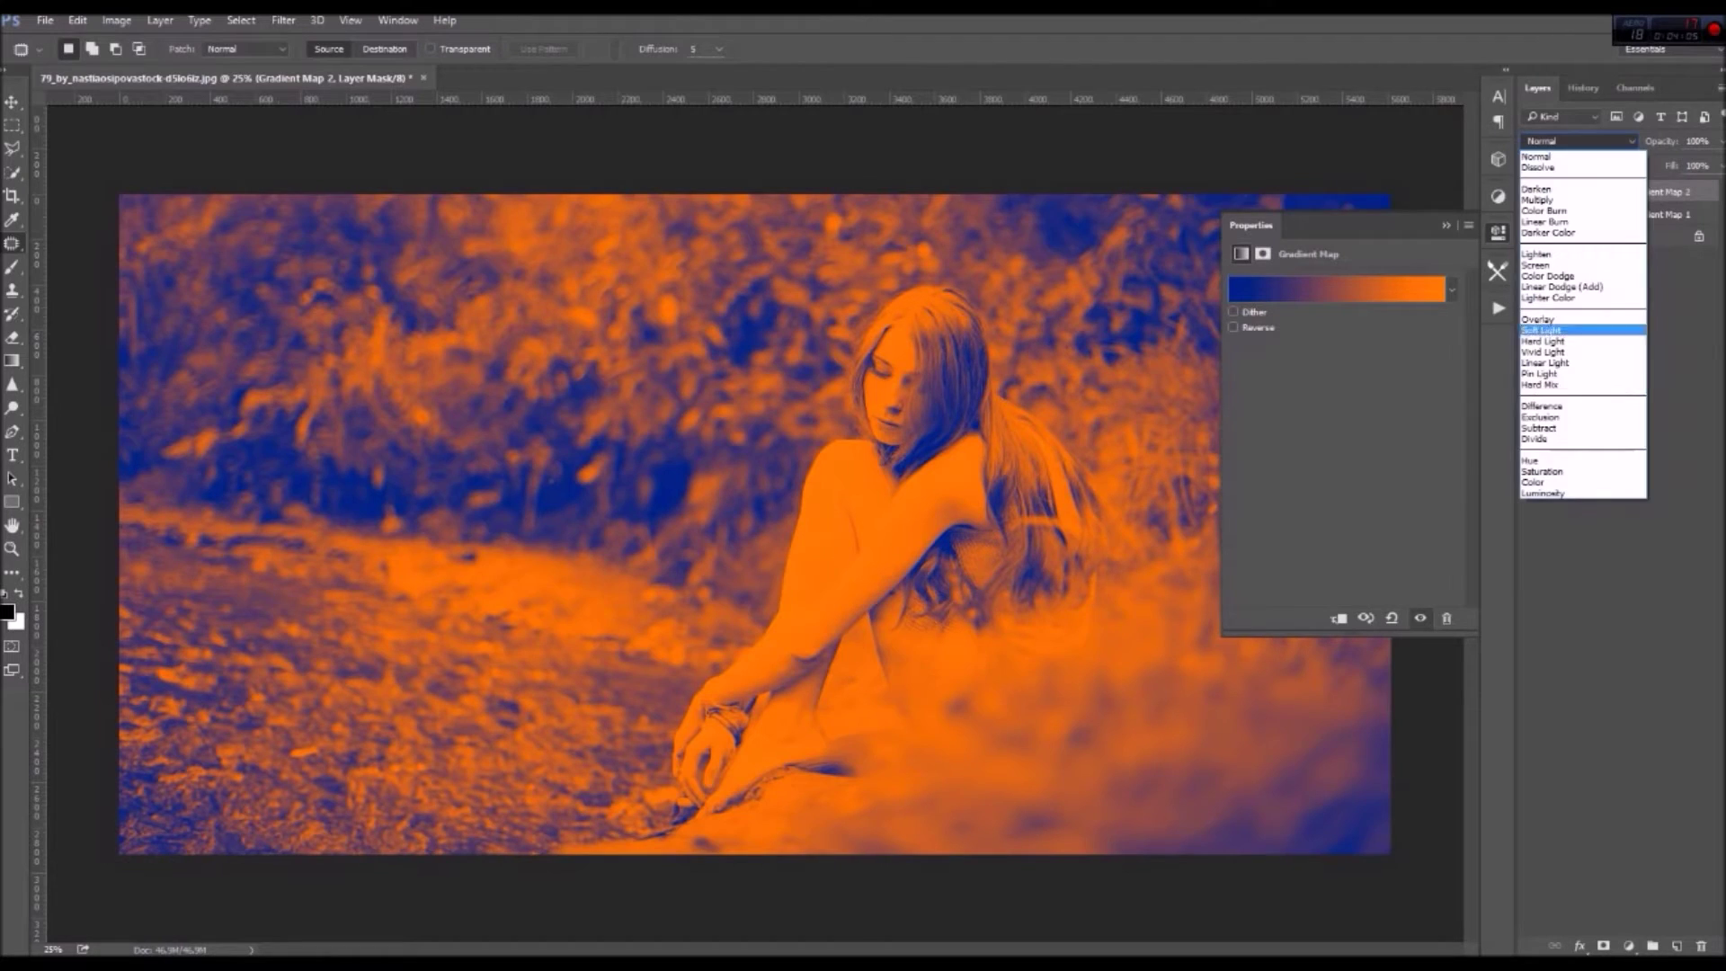
left_click(1573, 332)
left_click_drag(1718, 164, 1647, 165)
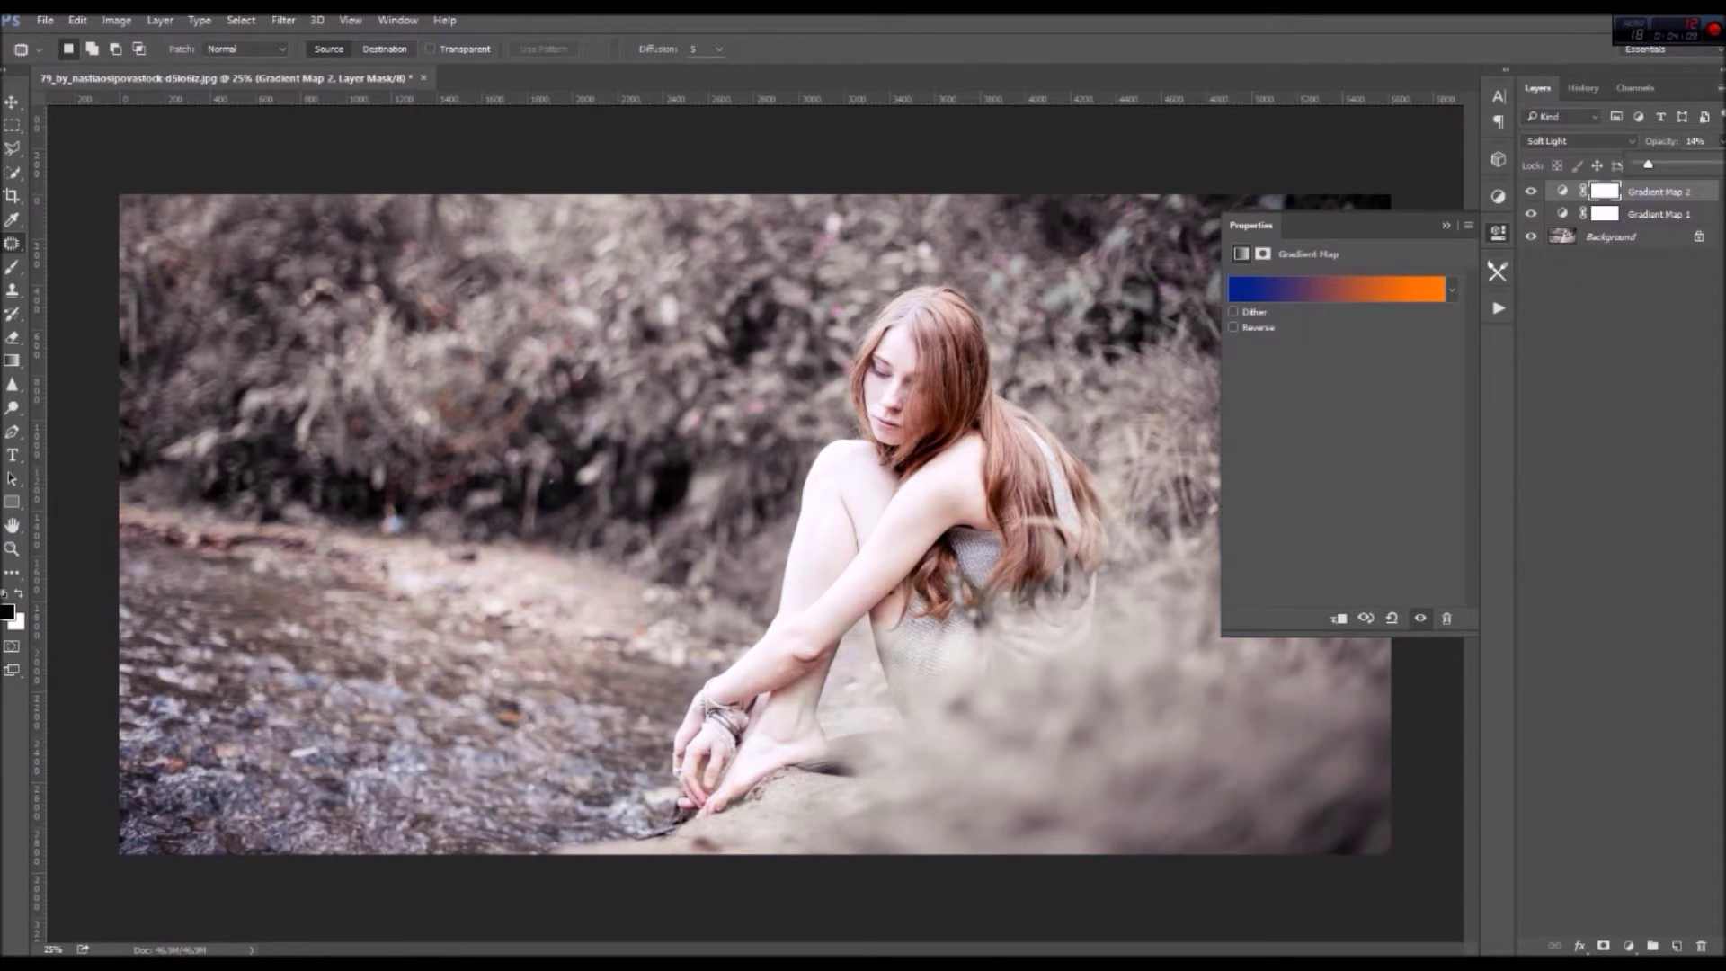
left_click(1628, 945)
Add a reversed radial Gradient Fill centred on the woman, scaled to about 407%
left_click(1536, 577)
left_click(1253, 377)
left_click(1285, 286)
left_click_drag(827, 540, 908, 454)
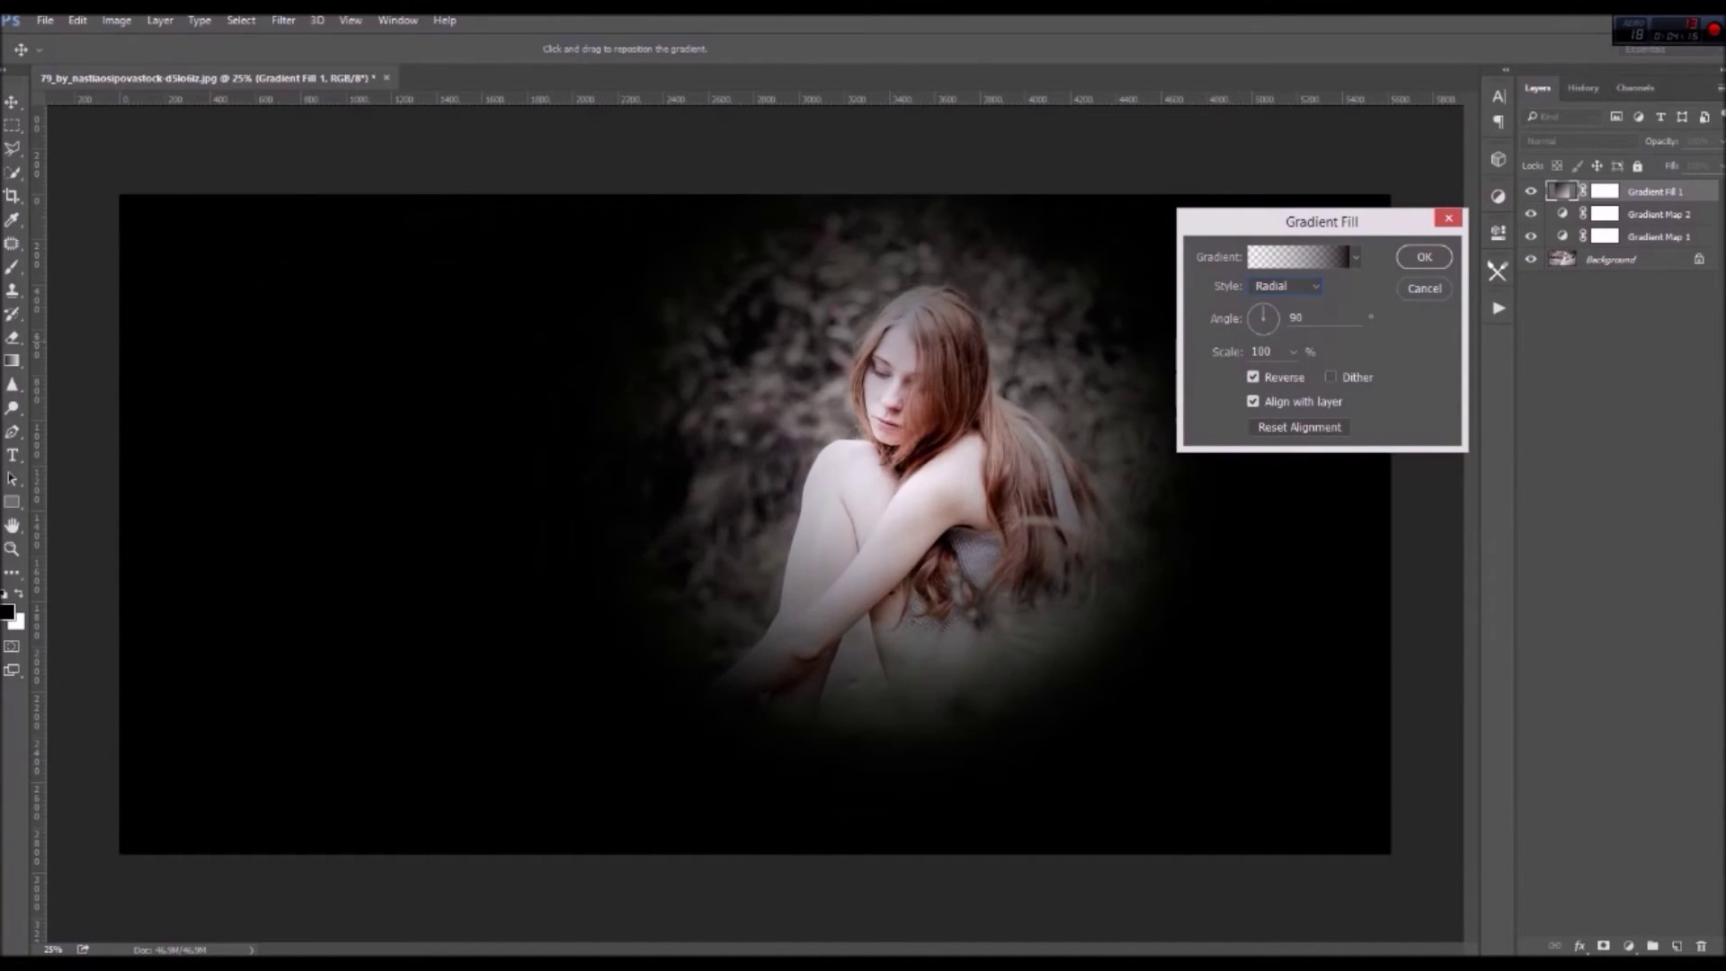
left_click(1293, 351)
left_click_drag(1289, 376, 1319, 376)
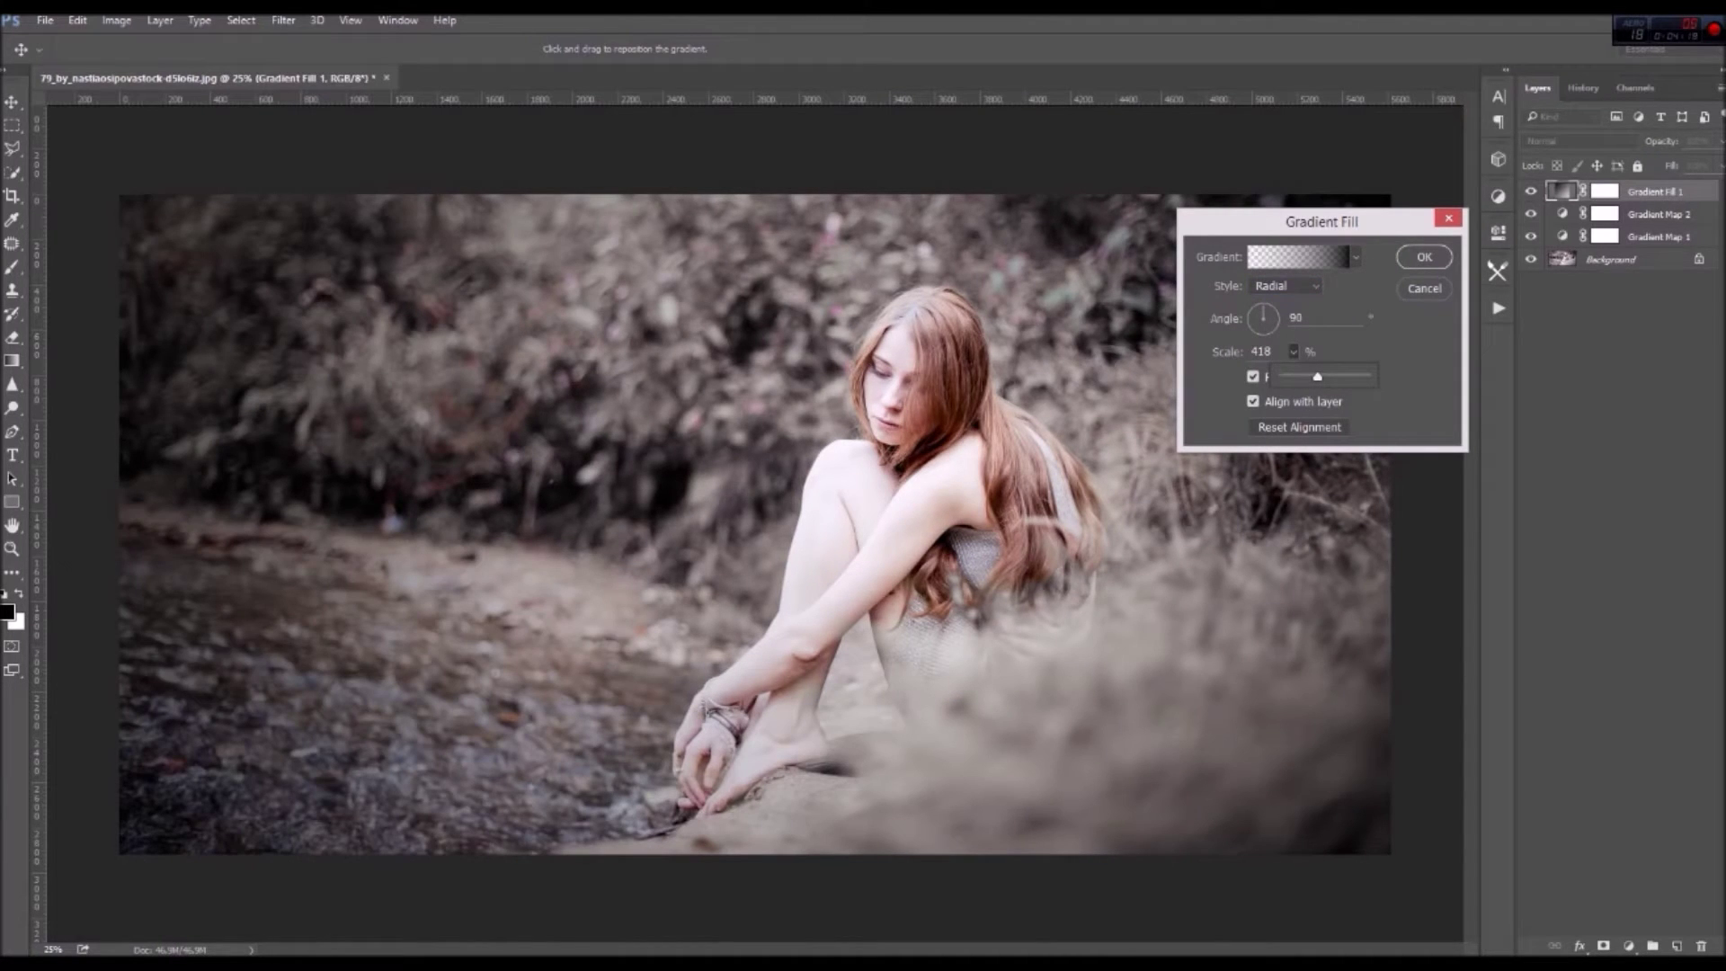
key("Return")
key("j")
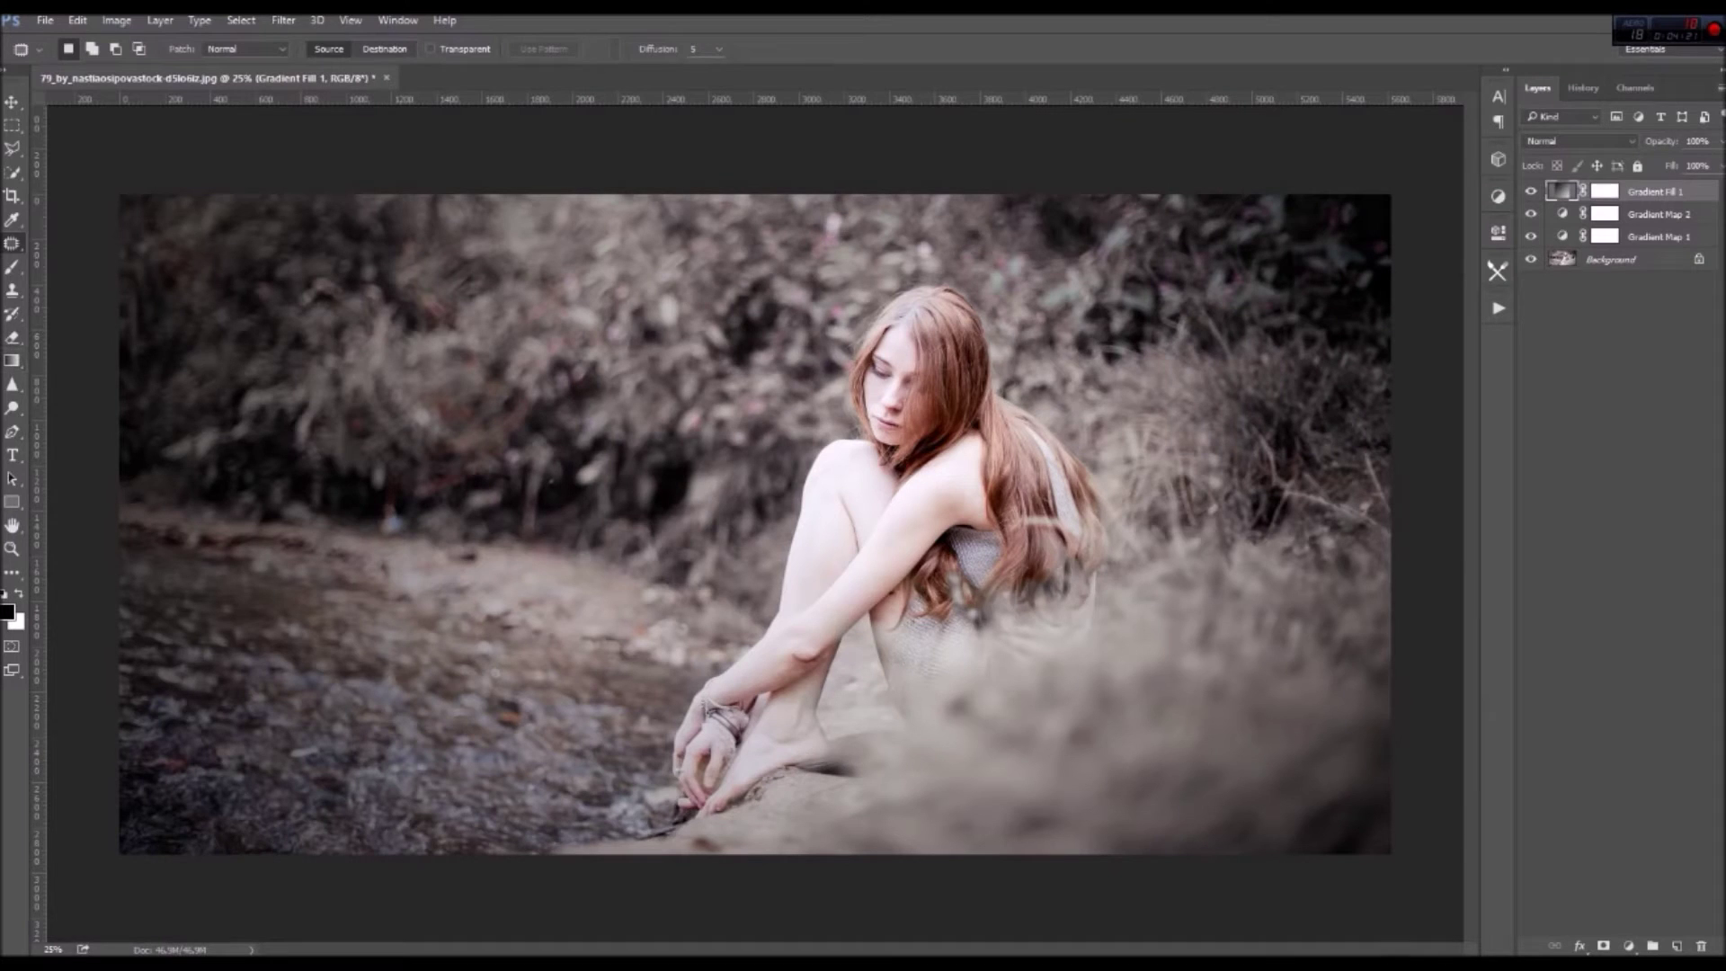
Brush the Gradient Fill mask clear around the woman and add an empty Layer 1
key("b")
left_click(1604, 191)
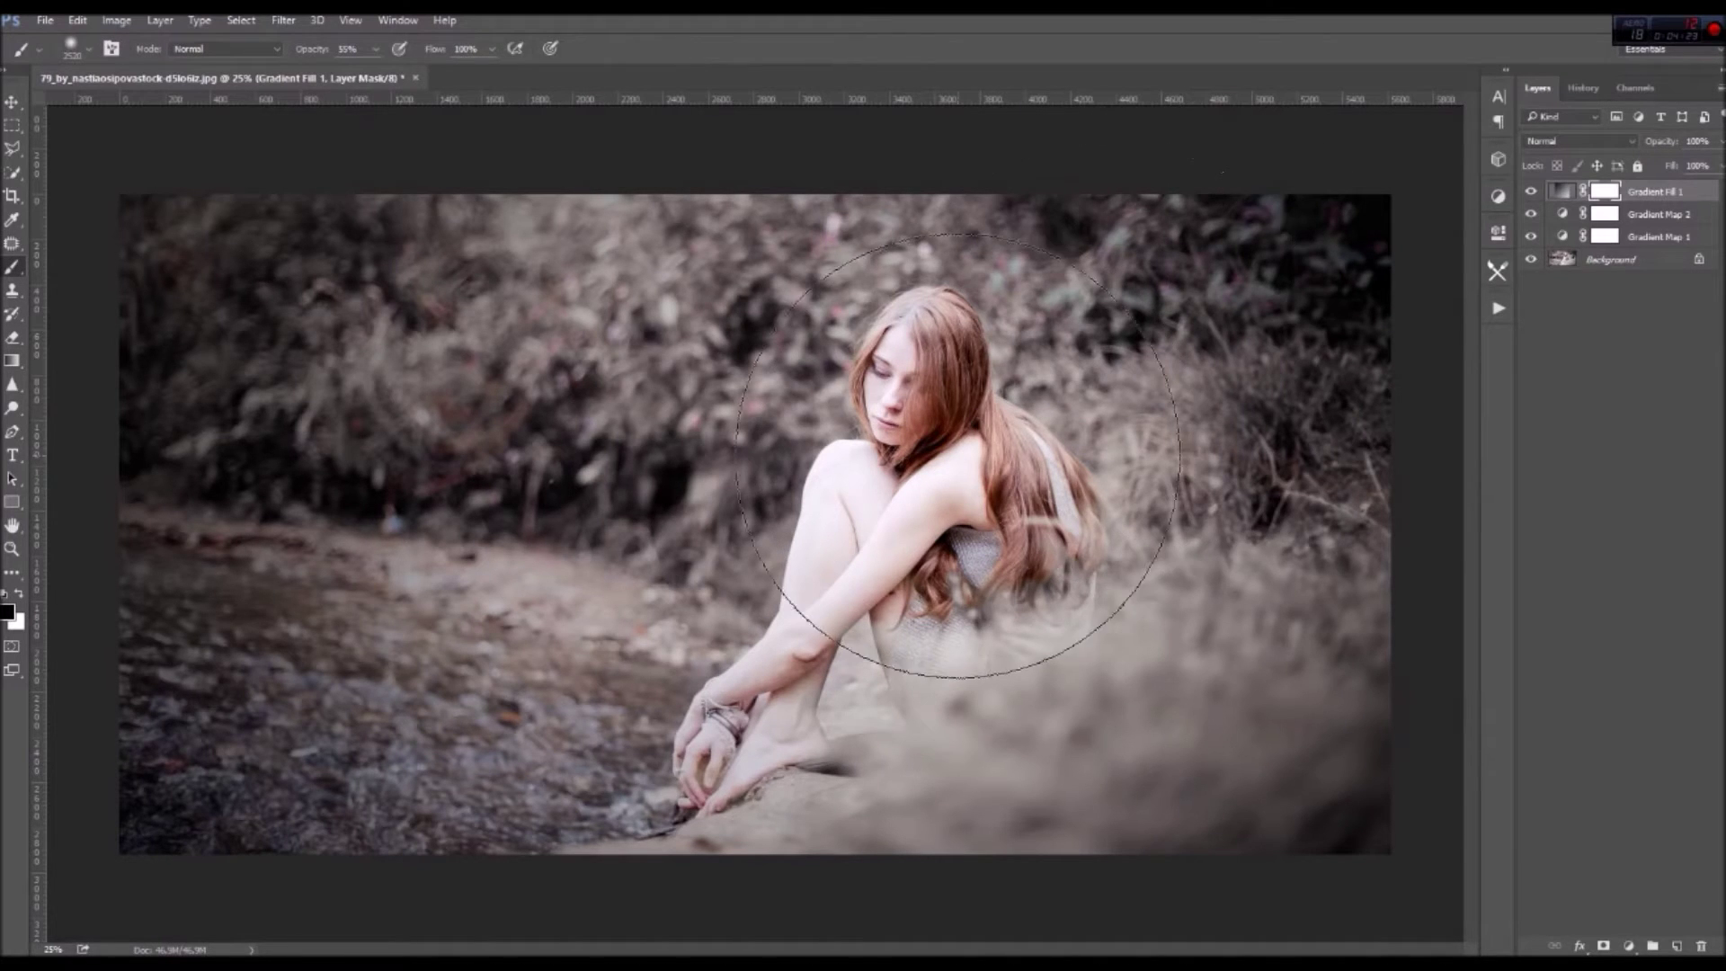
mouse_move(983, 635)
left_mouse_down()
mouse_move(980, 570)
mouse_move(870, 441)
left_mouse_up()
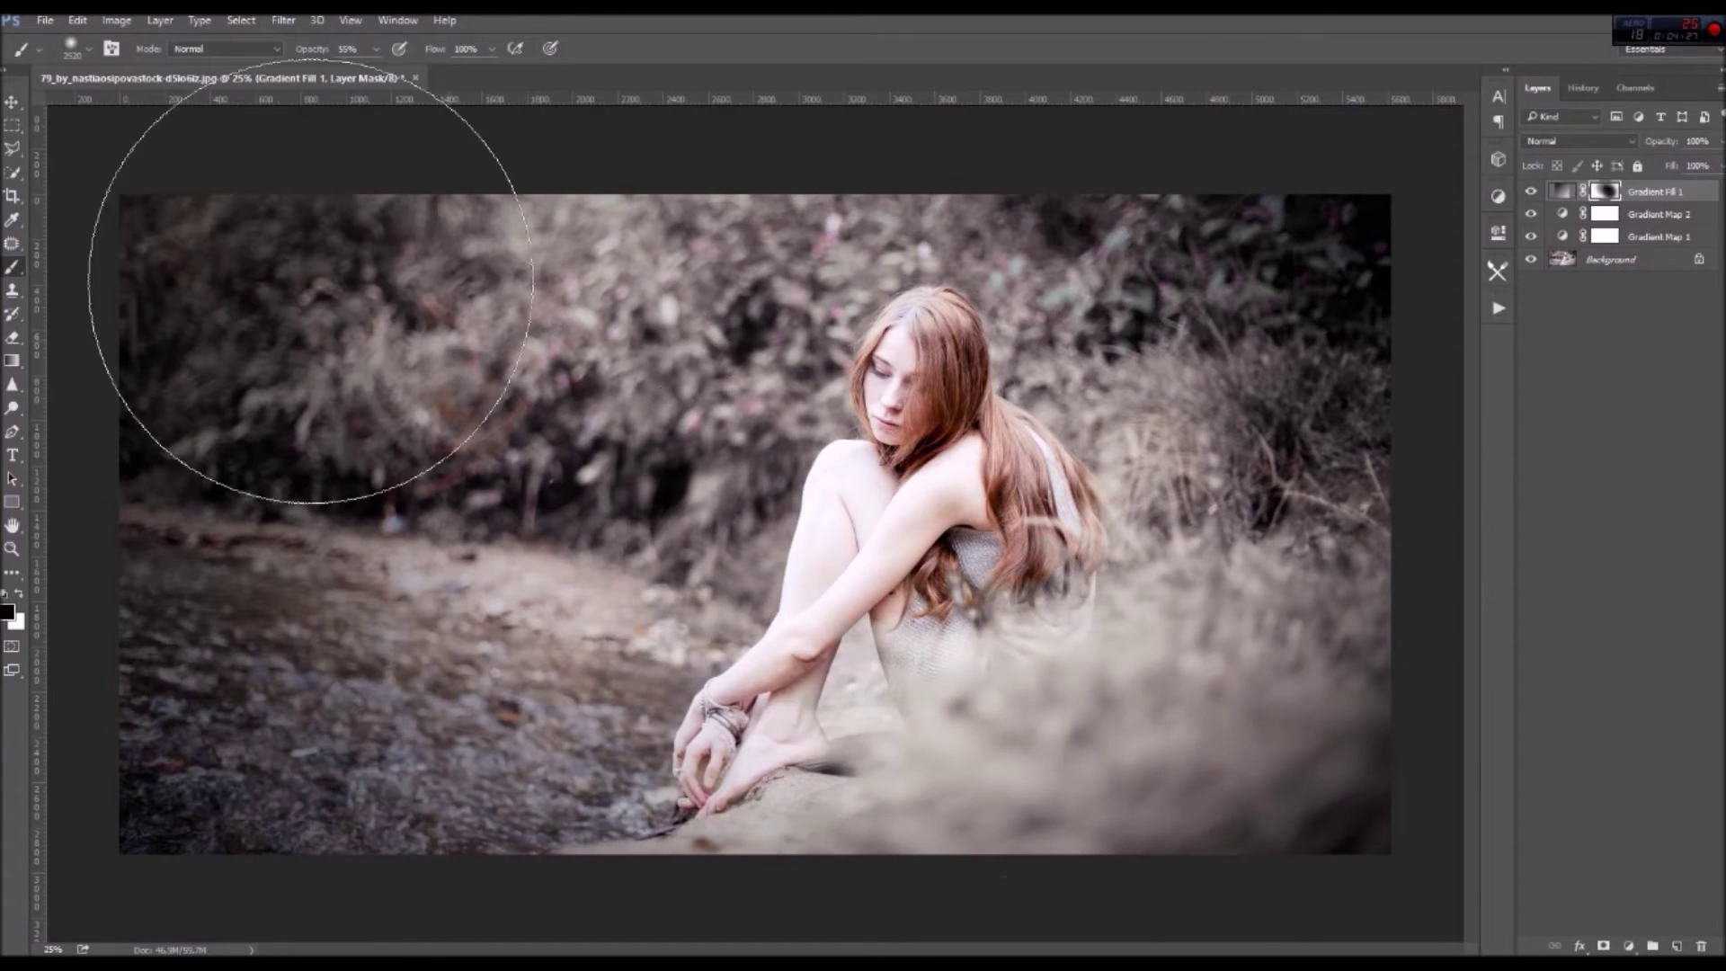
key("v")
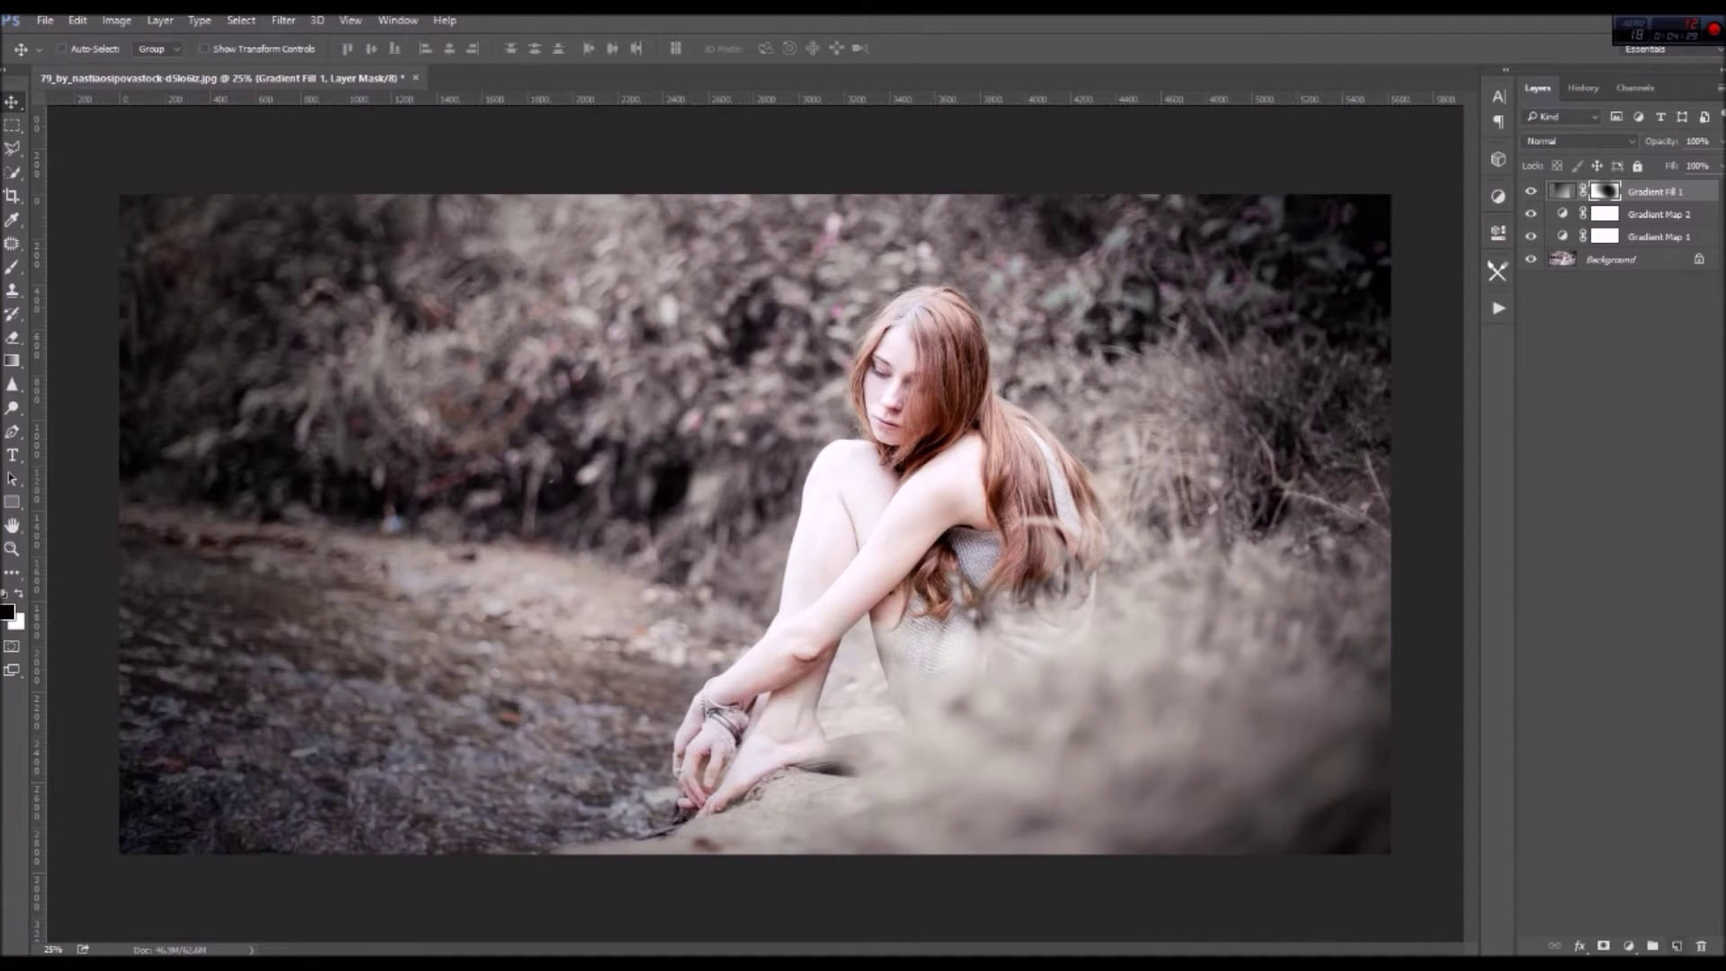
key("ctrl+shift+alt+n")
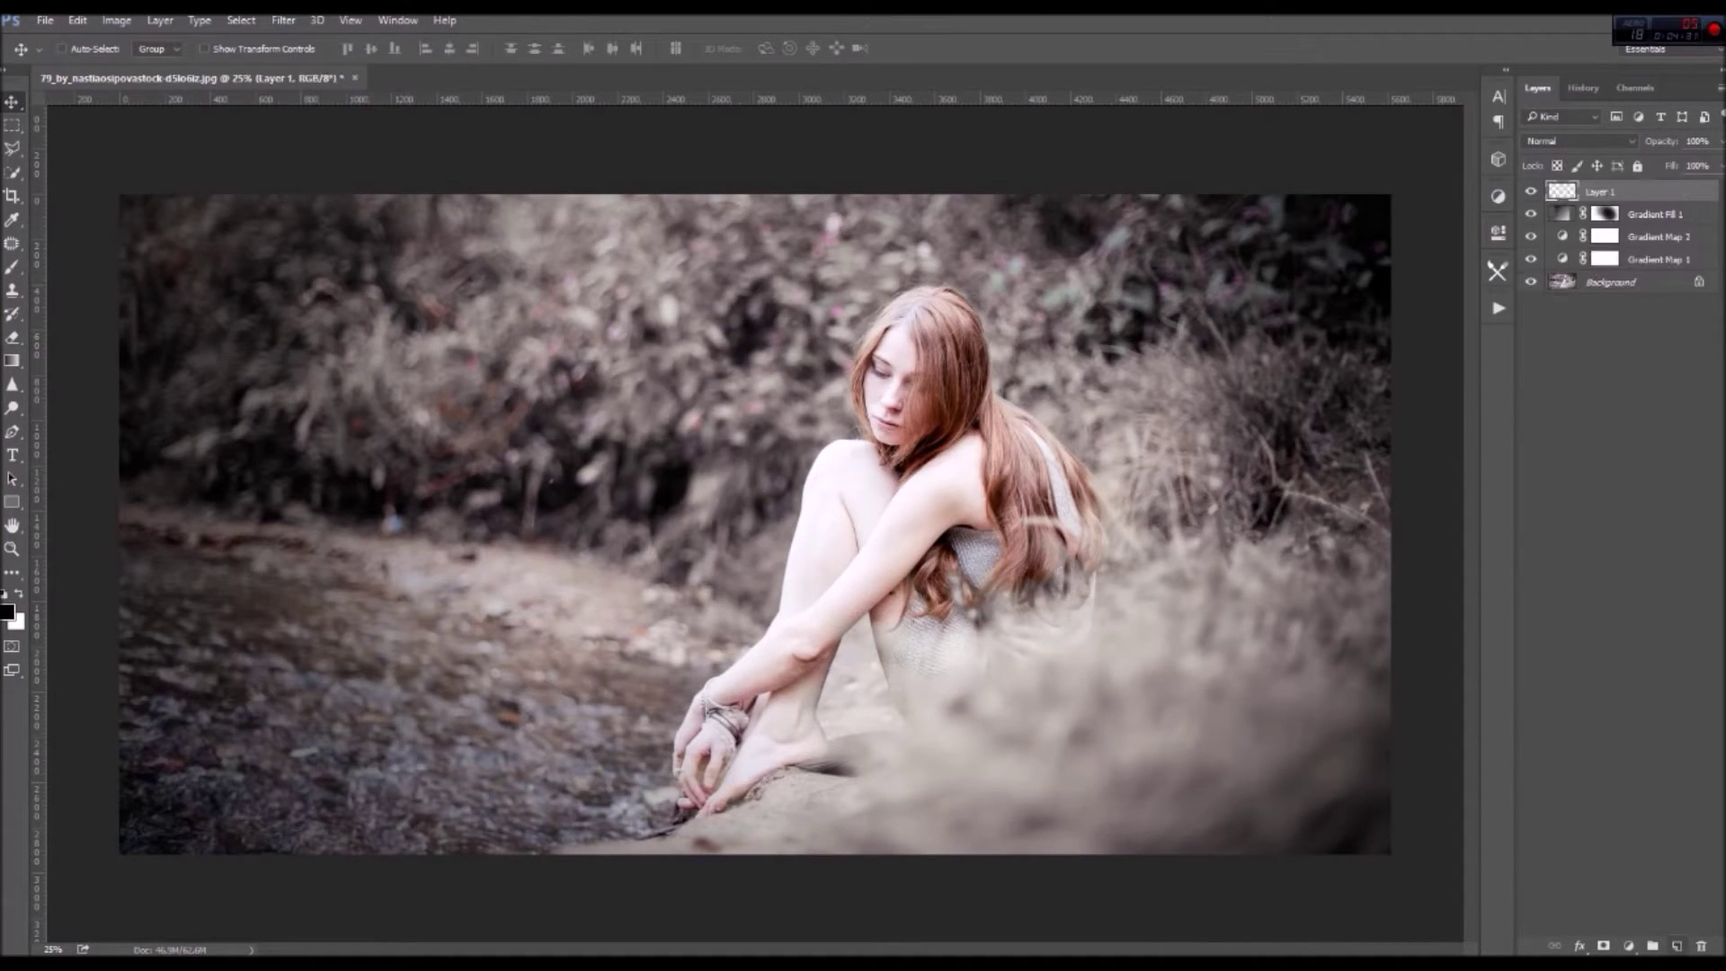
Sharpen the woman's hair, eye, nose and lips on Layer 1 at high zoom
left_click(12, 383)
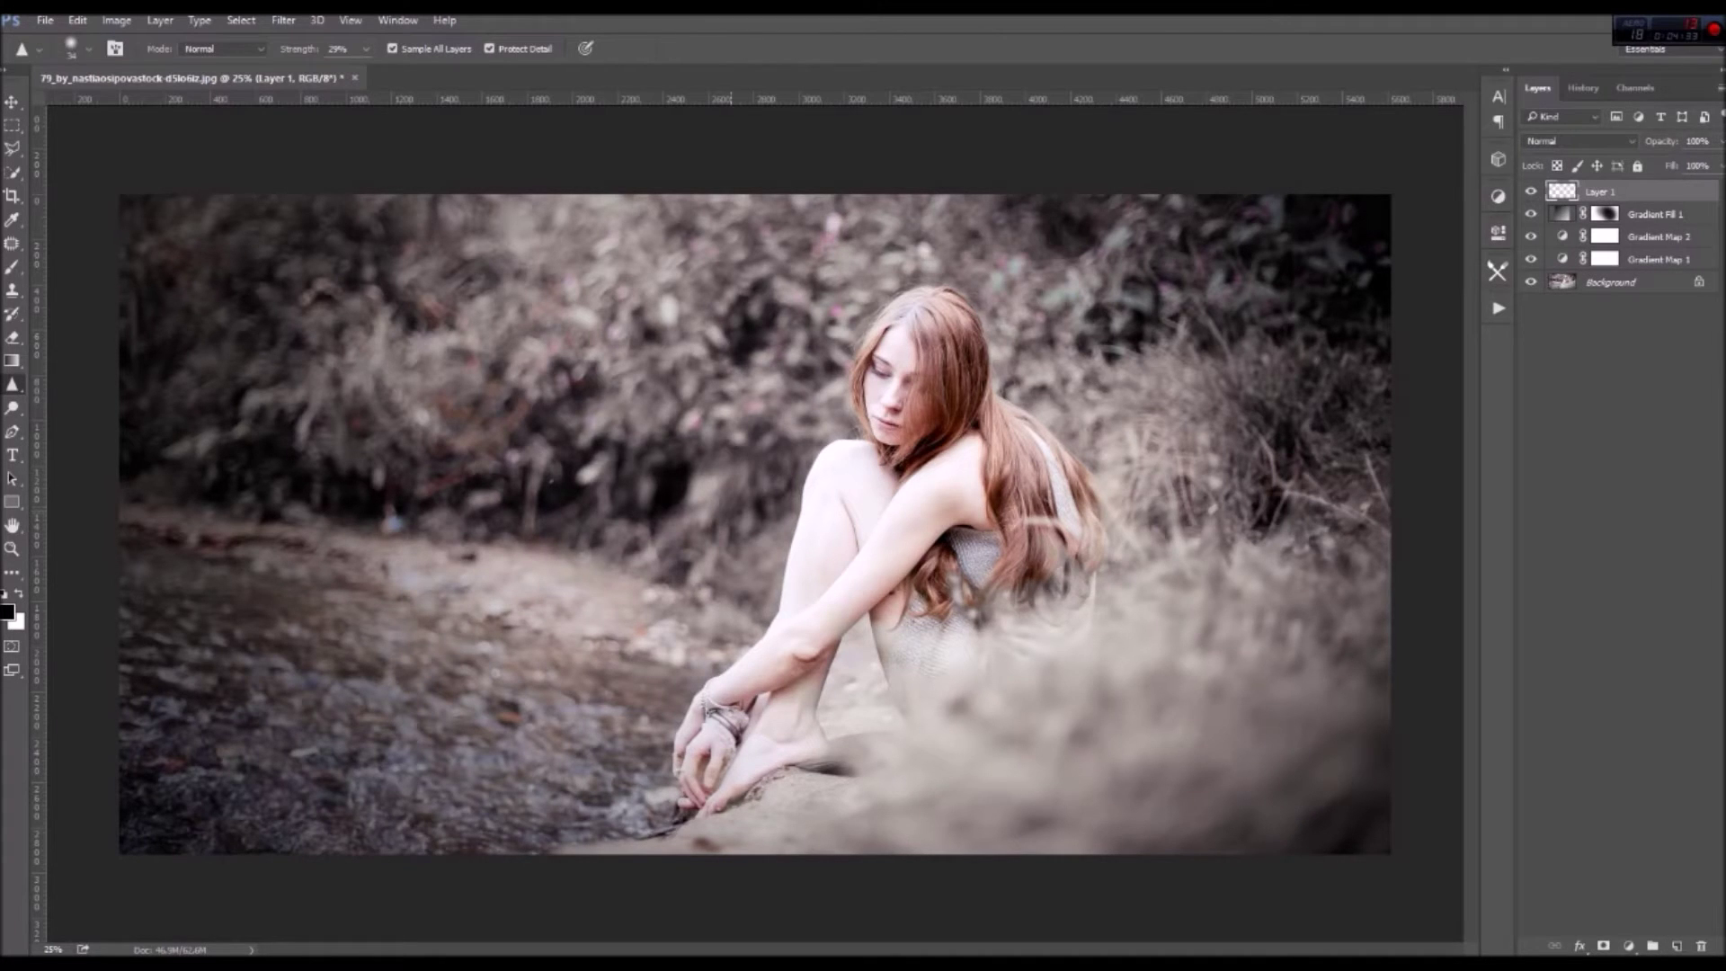
key("ctrl+plus")
key("ctrl+plus")
key("ctrl+plus")
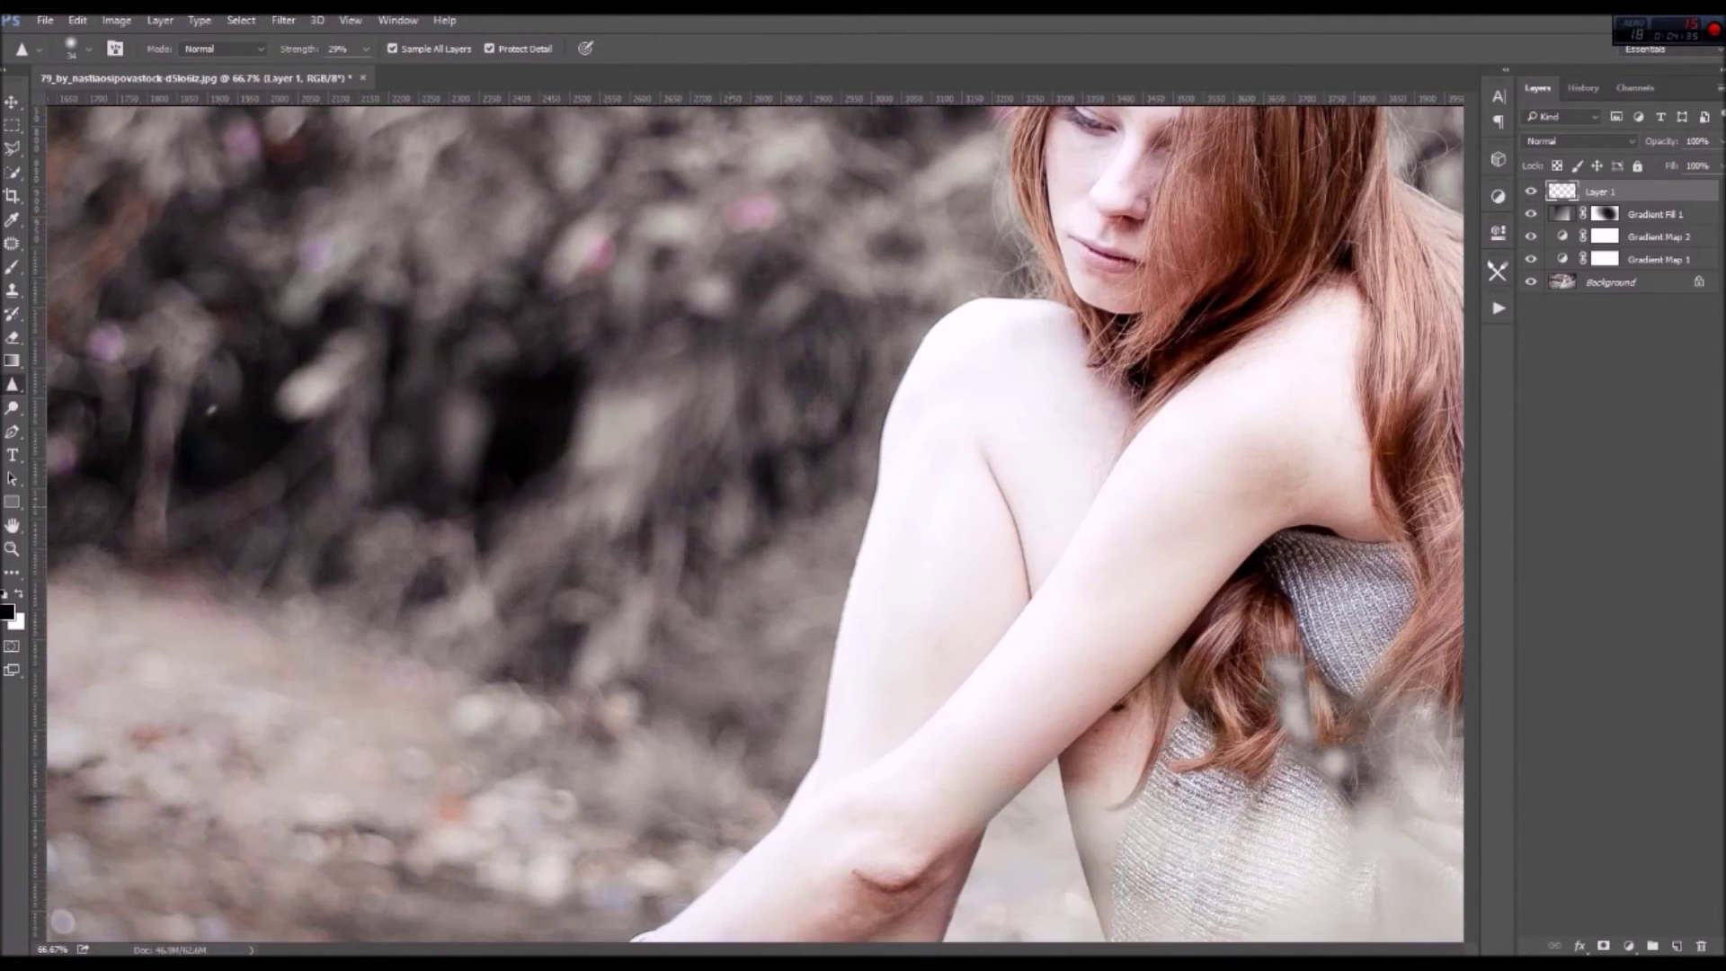
scroll(1001, 662, "up", 3)
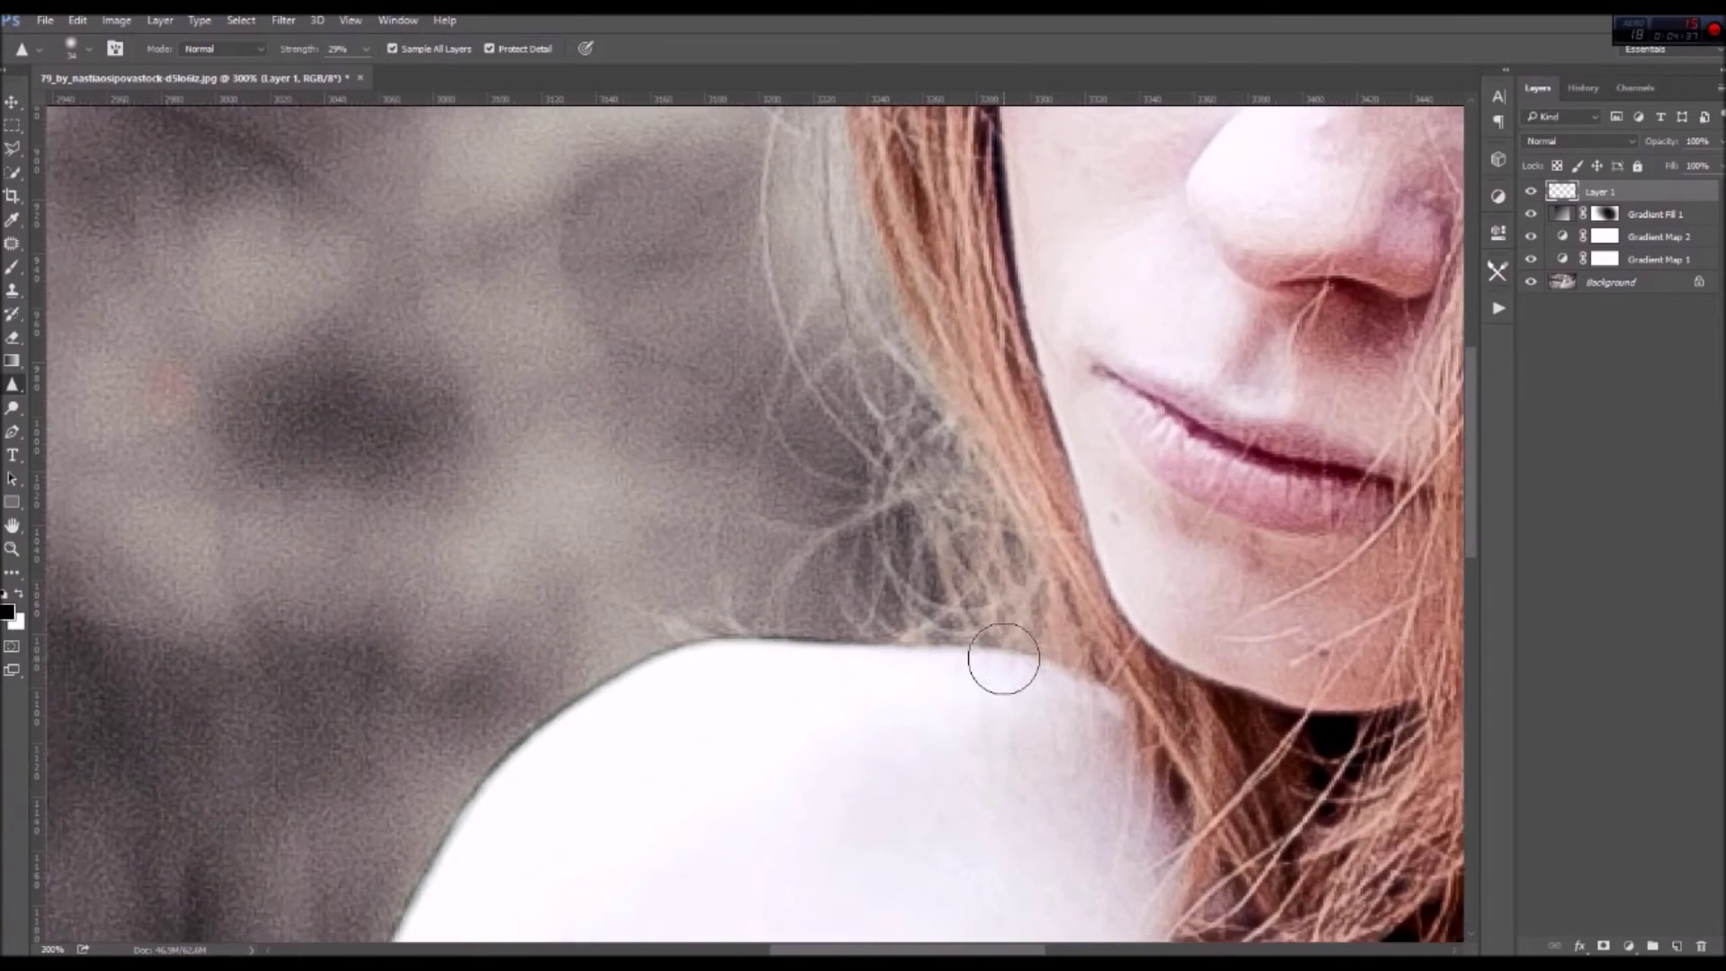
left_click_drag(1141, 251, 710, 764)
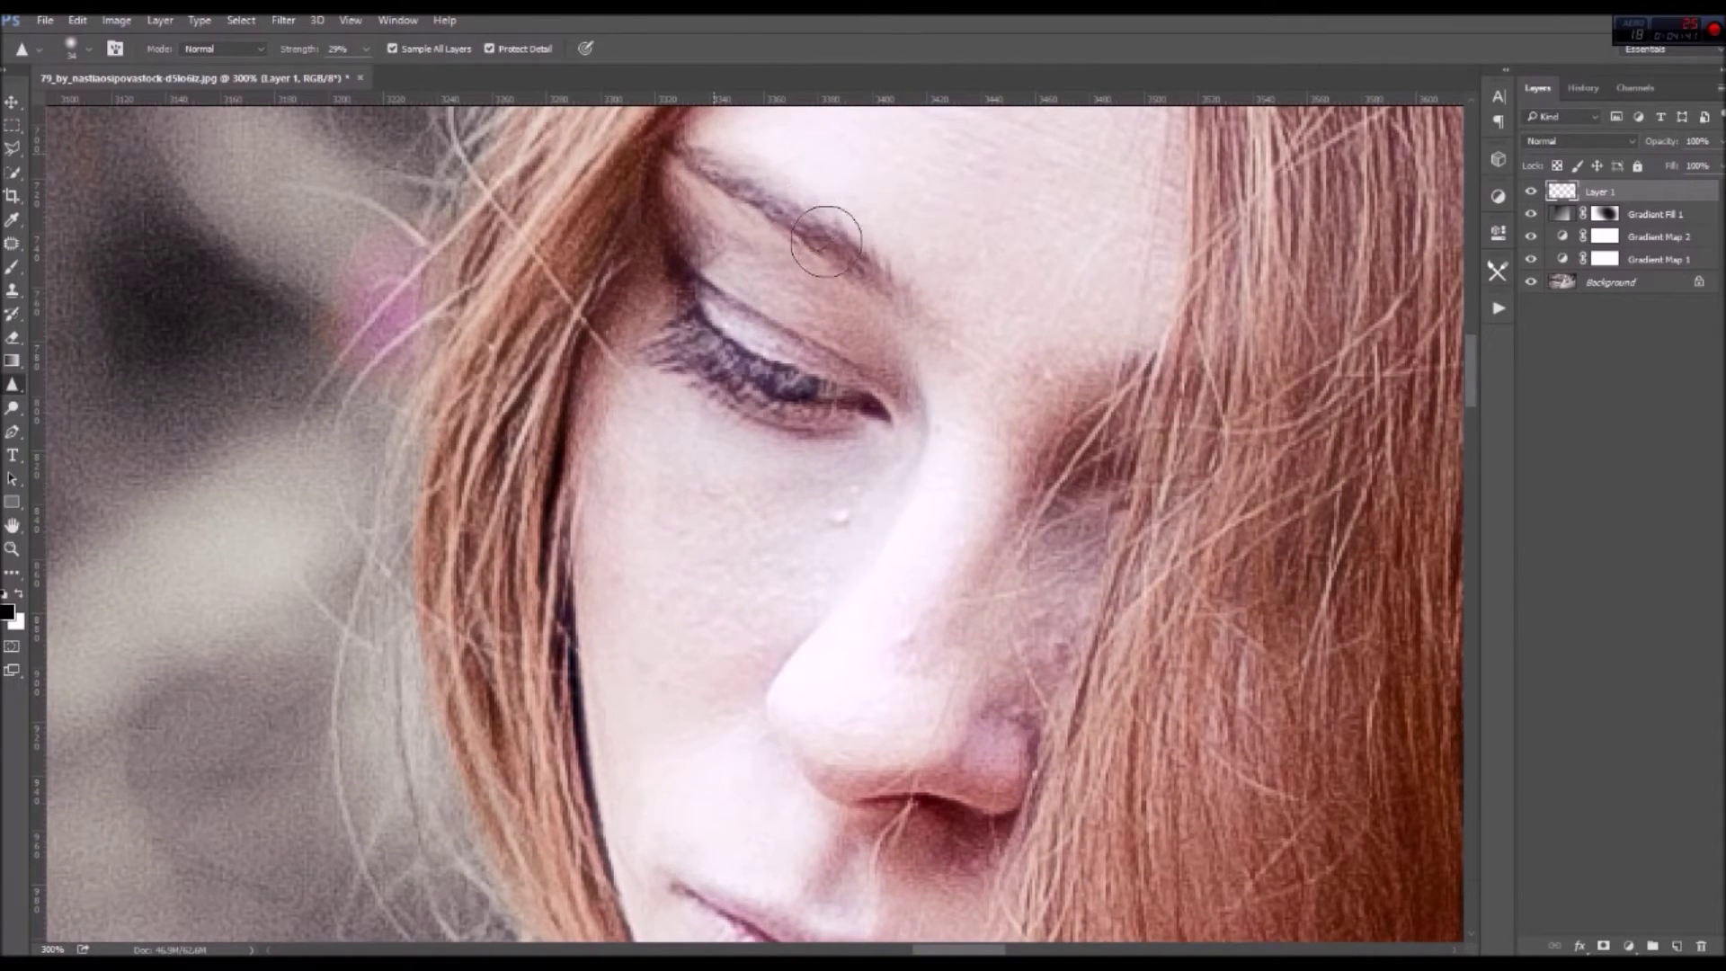
mouse_move(822, 935)
left_mouse_down()
mouse_move(977, 481)
mouse_move(894, 813)
left_mouse_up()
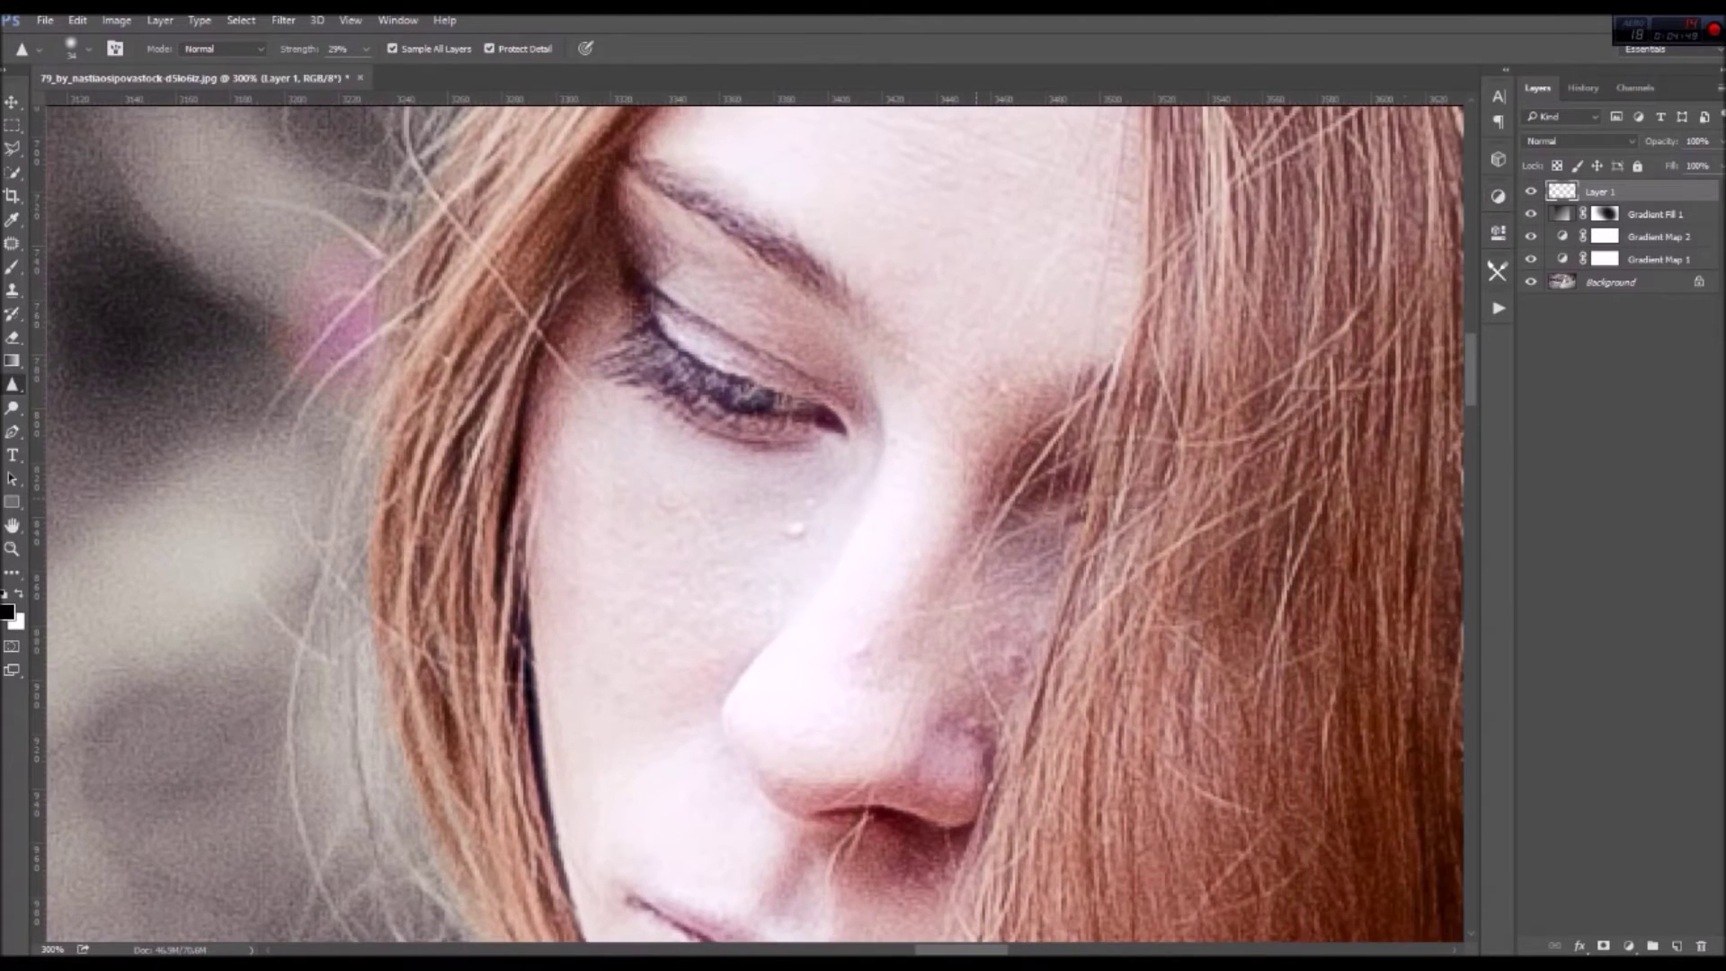
left_click_drag(953, 393, 799, 523)
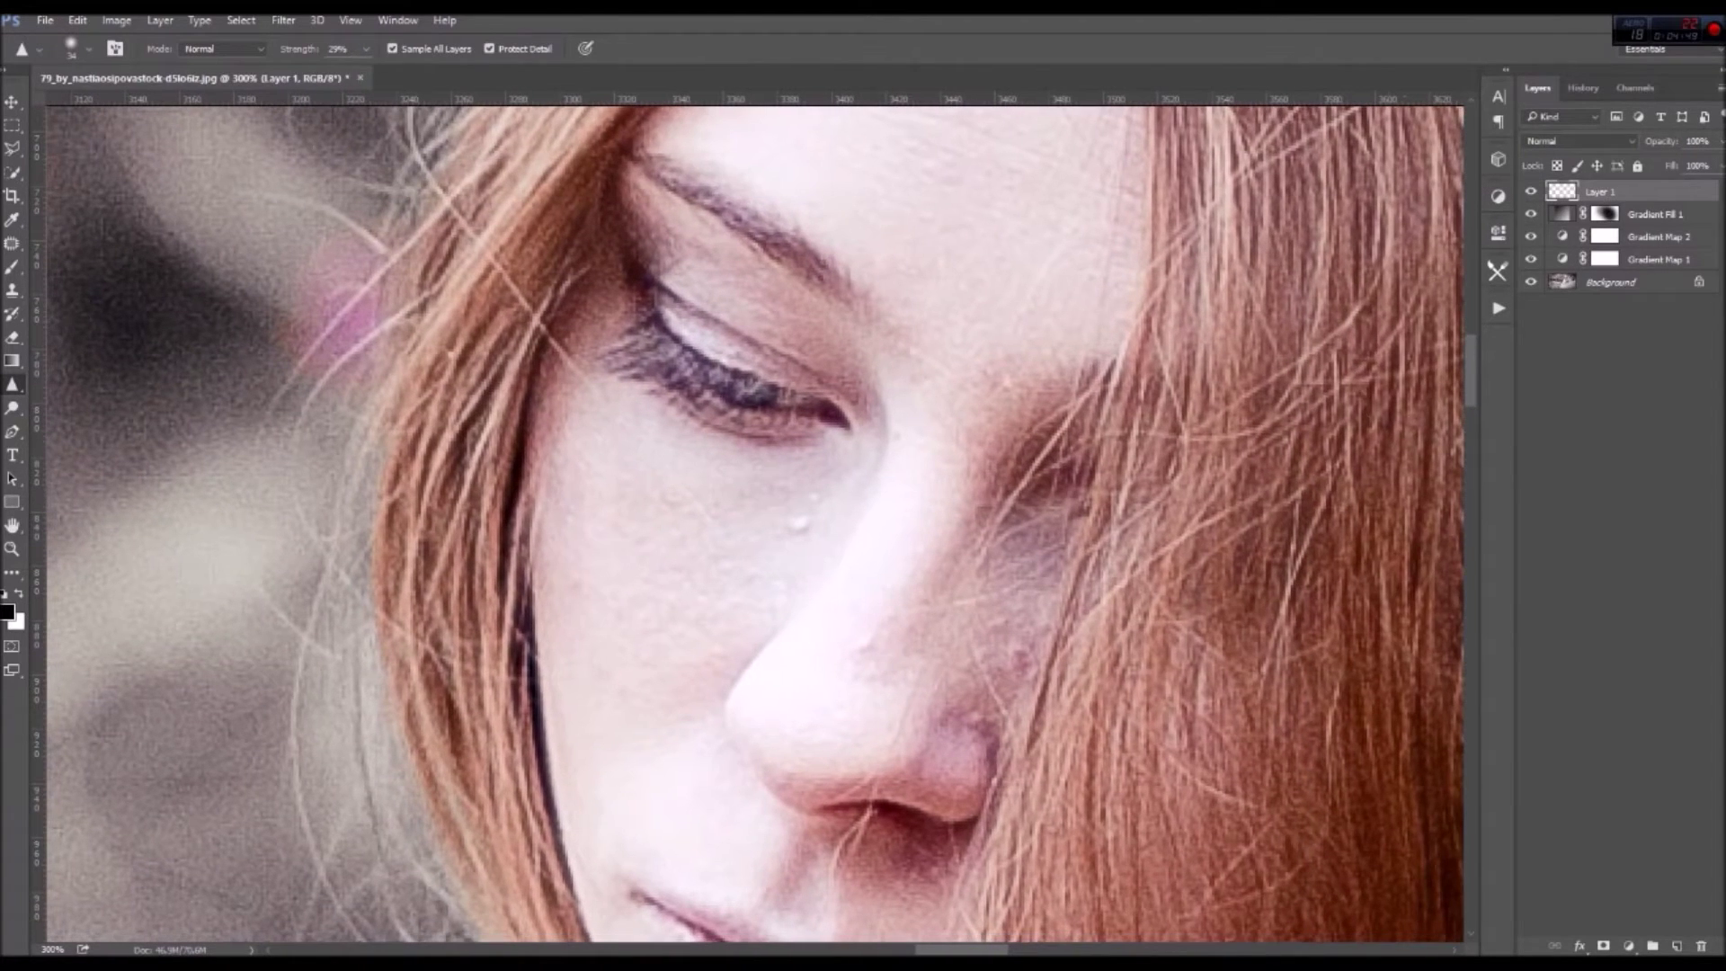
Patch away skin blemishes on the cheek on the Background layer
left_click(1609, 281)
key("j")
mouse_move(795, 508)
left_mouse_down()
mouse_move(798, 540)
mouse_move(645, 589)
left_mouse_up()
key("ctrl+d")
left_click_drag(896, 430, 901, 445)
key("ctrl+d")
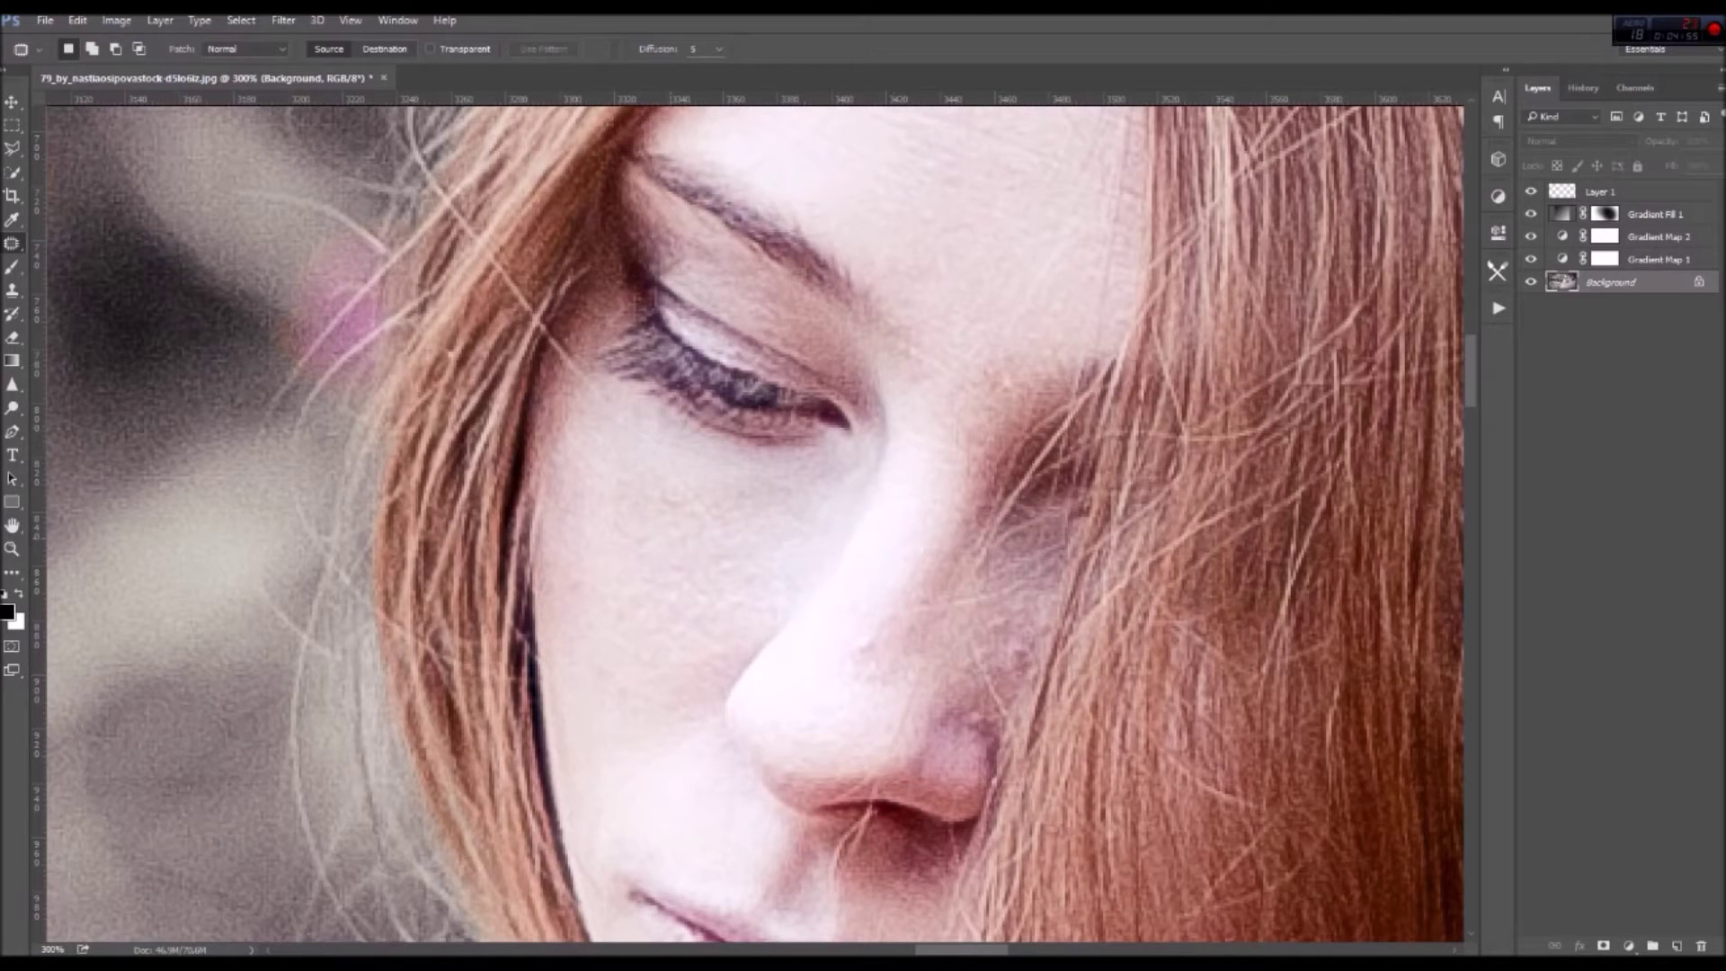
Patch away blemishes on the cheek, near the eyebrow and on the nose
left_click_drag(683, 480, 678, 530)
key("ctrl+d")
scroll(755, 521, "up", 3)
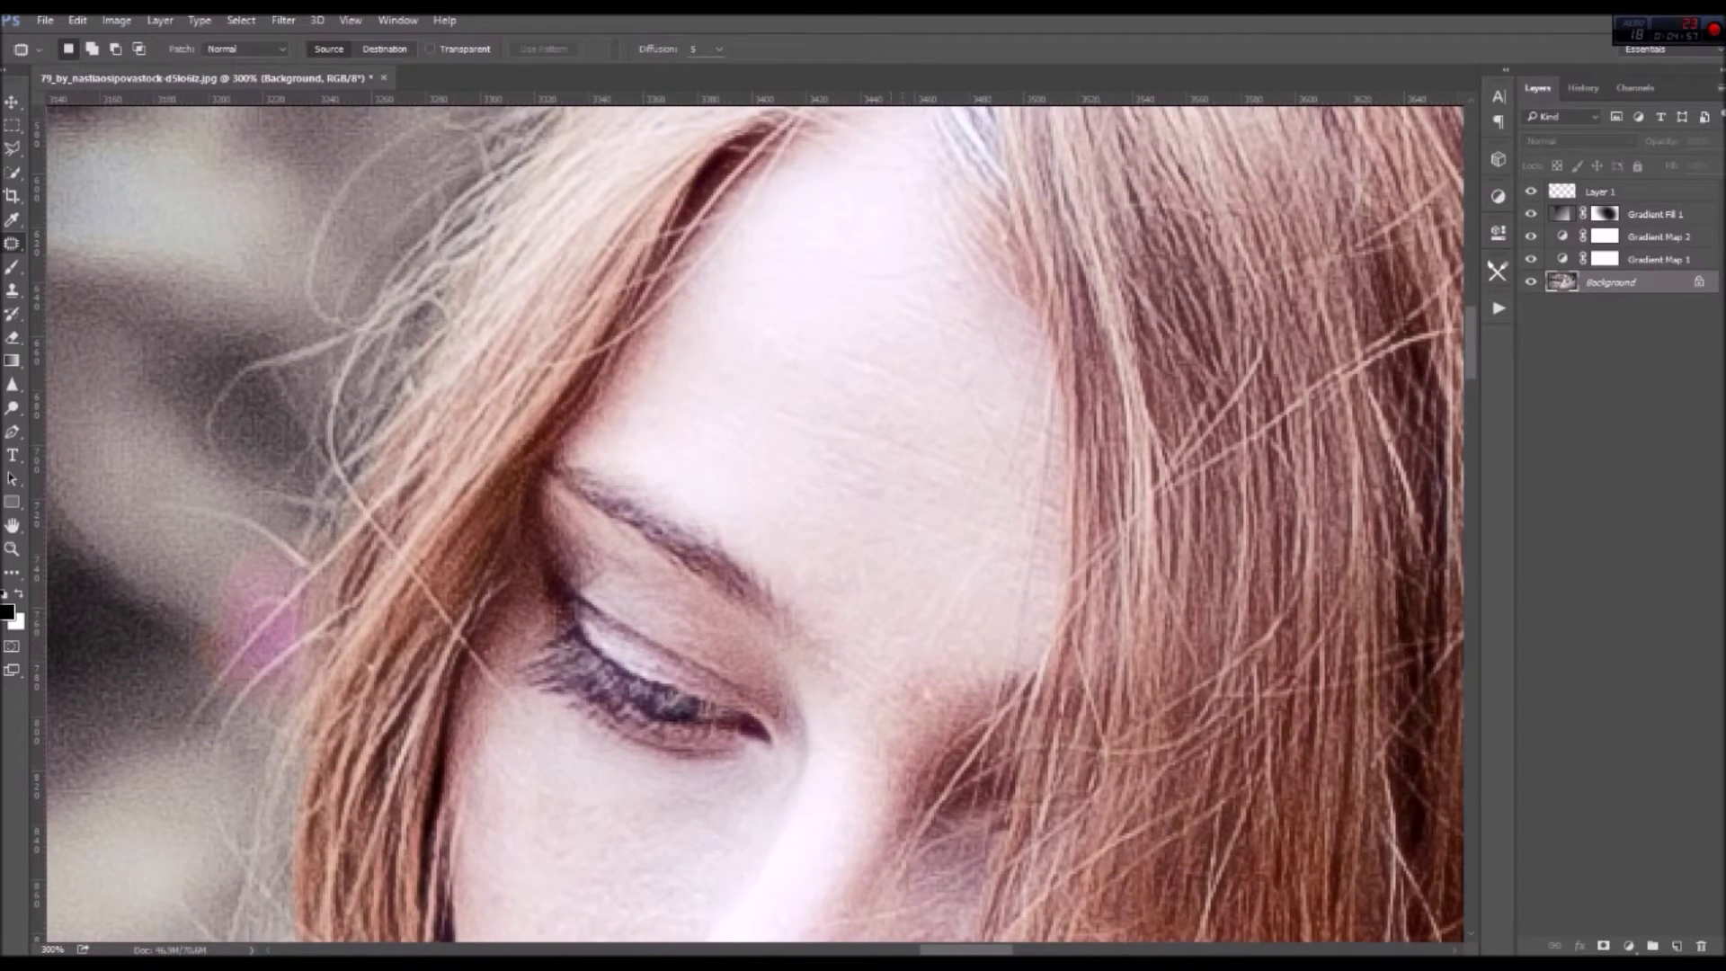
left_click_drag(789, 382, 782, 385)
left_click_drag(787, 232, 770, 316)
scroll(755, 522, "down", 6)
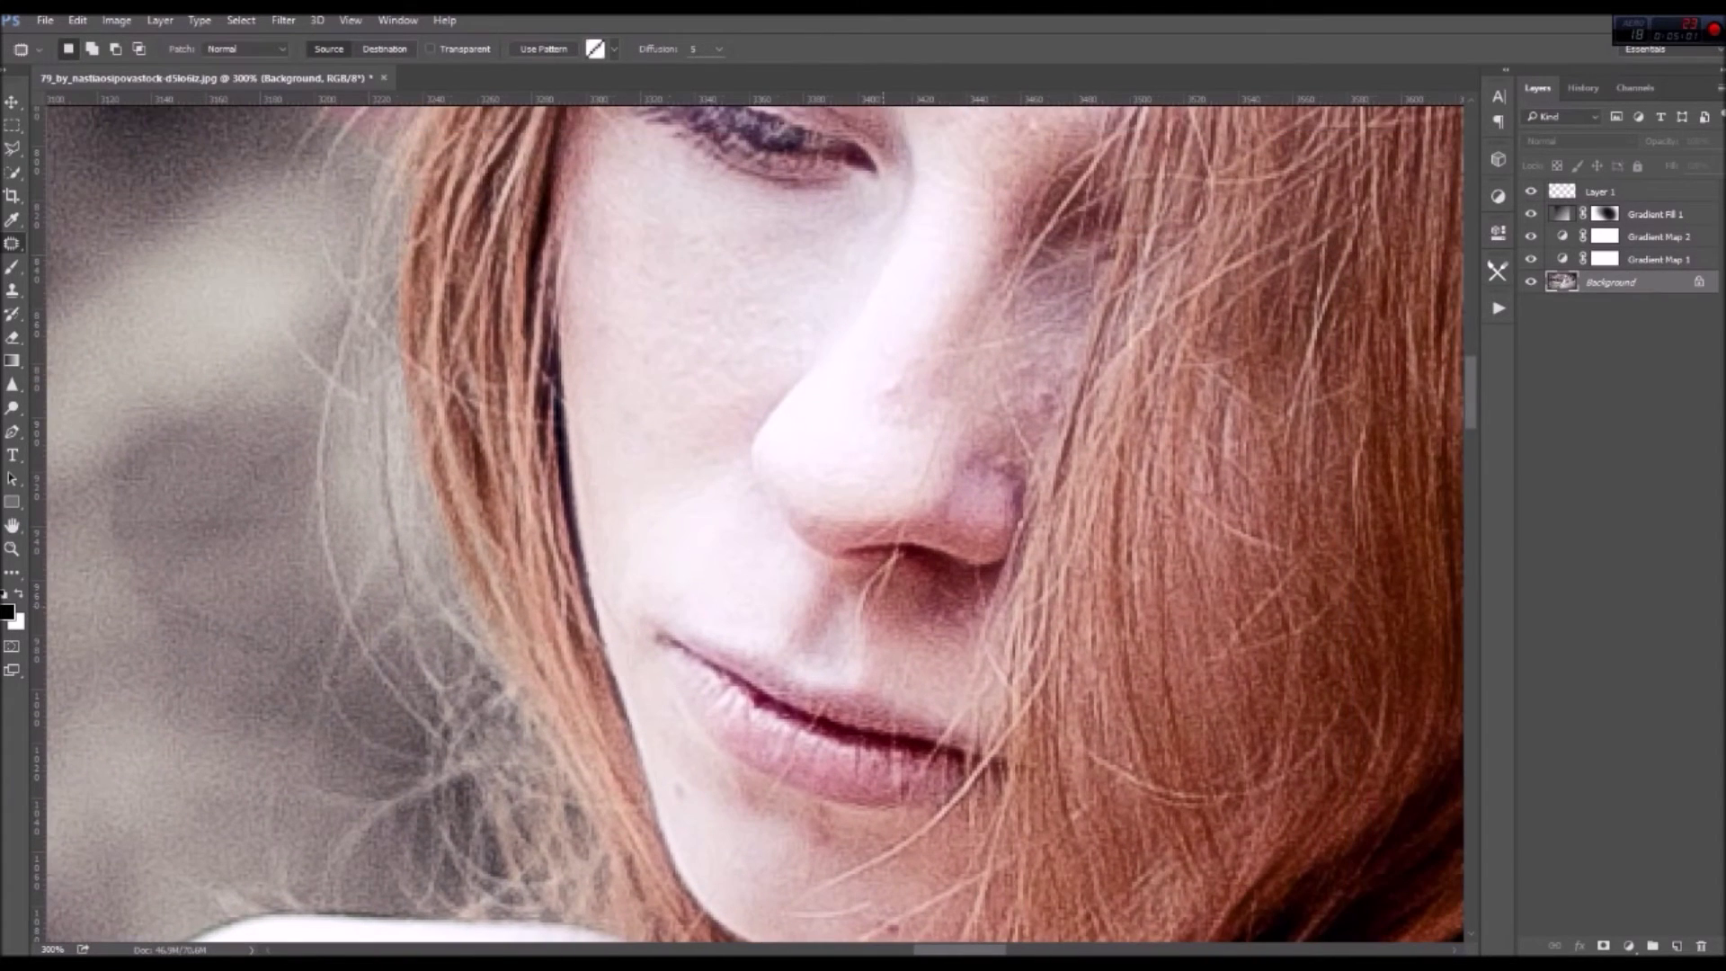
left_click_drag(886, 355, 832, 455)
key("ctrl+d")
Patch away the small blemishes on the chin
scroll(755, 521, "down", 5)
left_click_drag(836, 357, 849, 386)
key("ctrl+d")
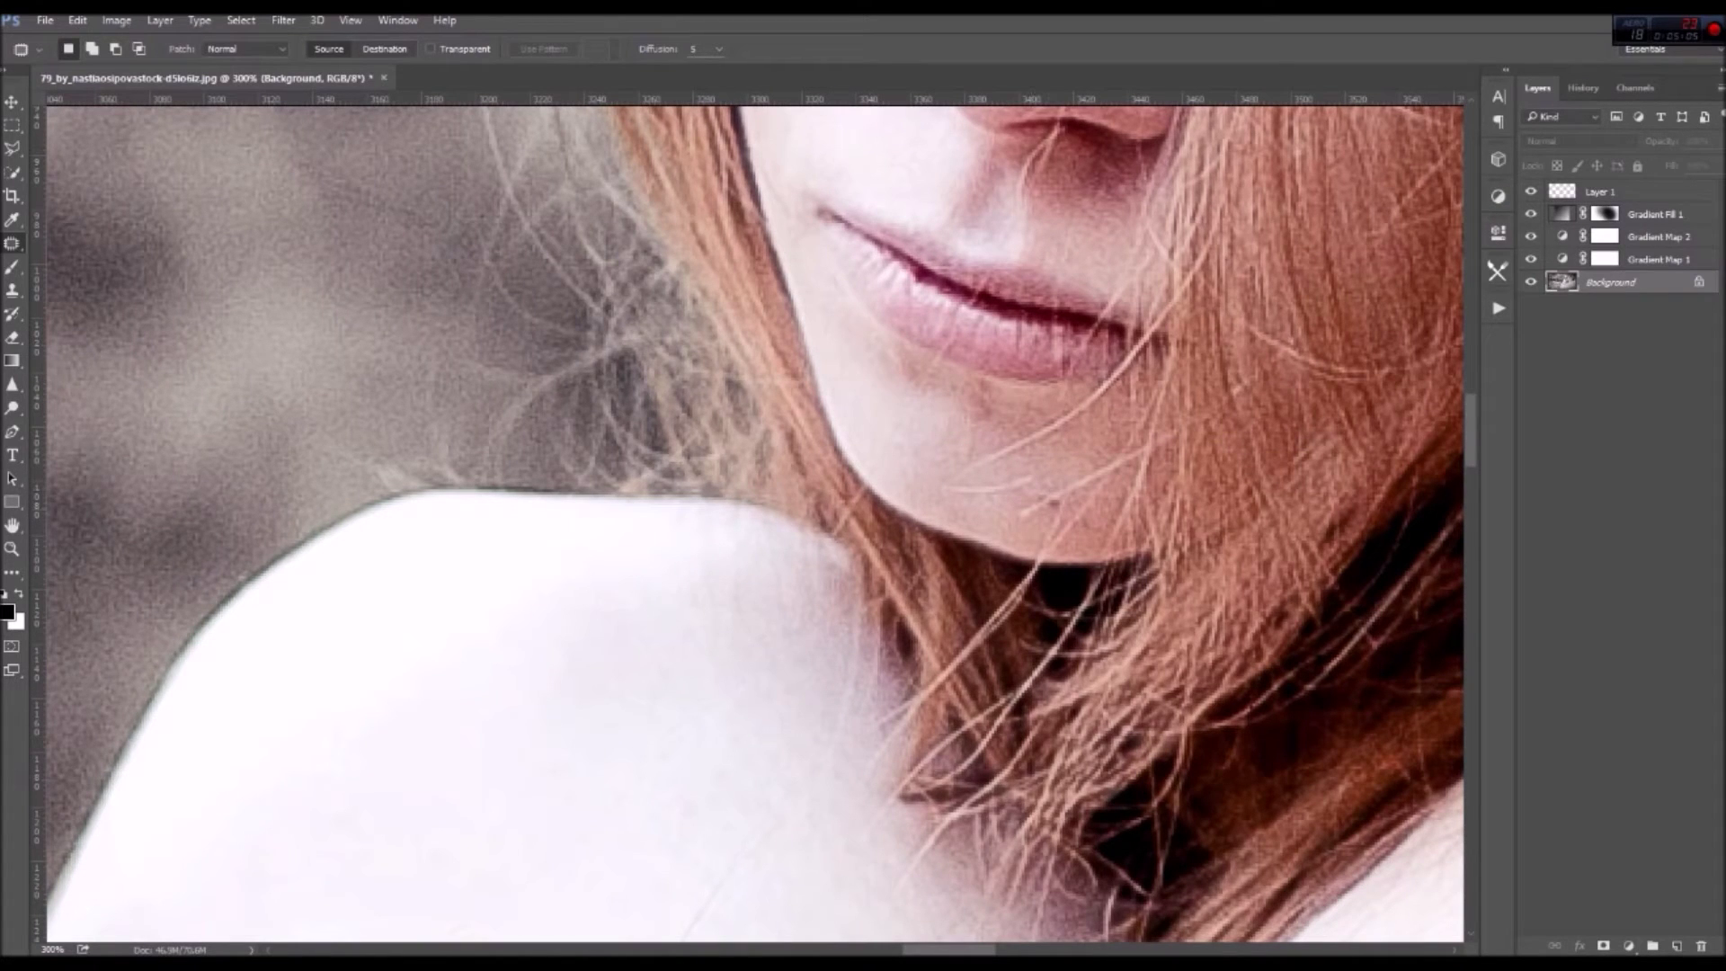
mouse_move(1034, 493)
left_mouse_down()
mouse_move(1070, 517)
mouse_move(988, 509)
left_mouse_up()
key("ctrl+d")
key("ctrl+d")
left_click_drag(1035, 509, 984, 508)
key("ctrl+d")
Add a new empty Layer 2 above Layer 1 and bring up the Fill settings
left_click_drag(755, 522, 898, 378)
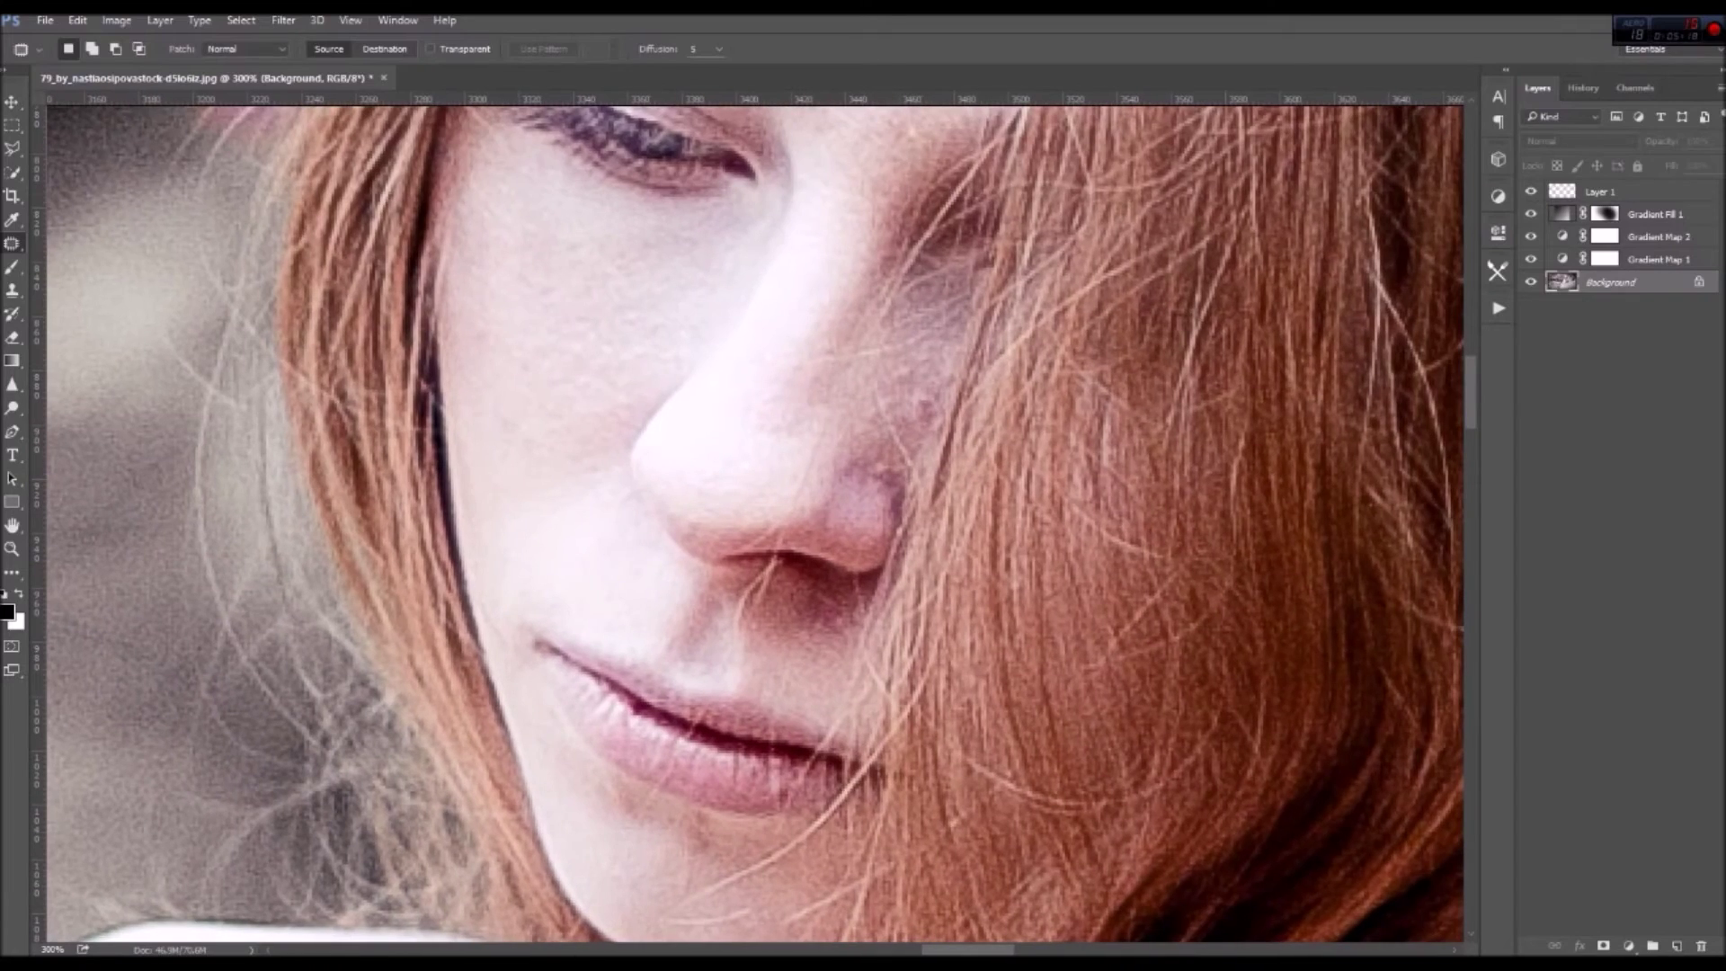
left_click(1600, 192)
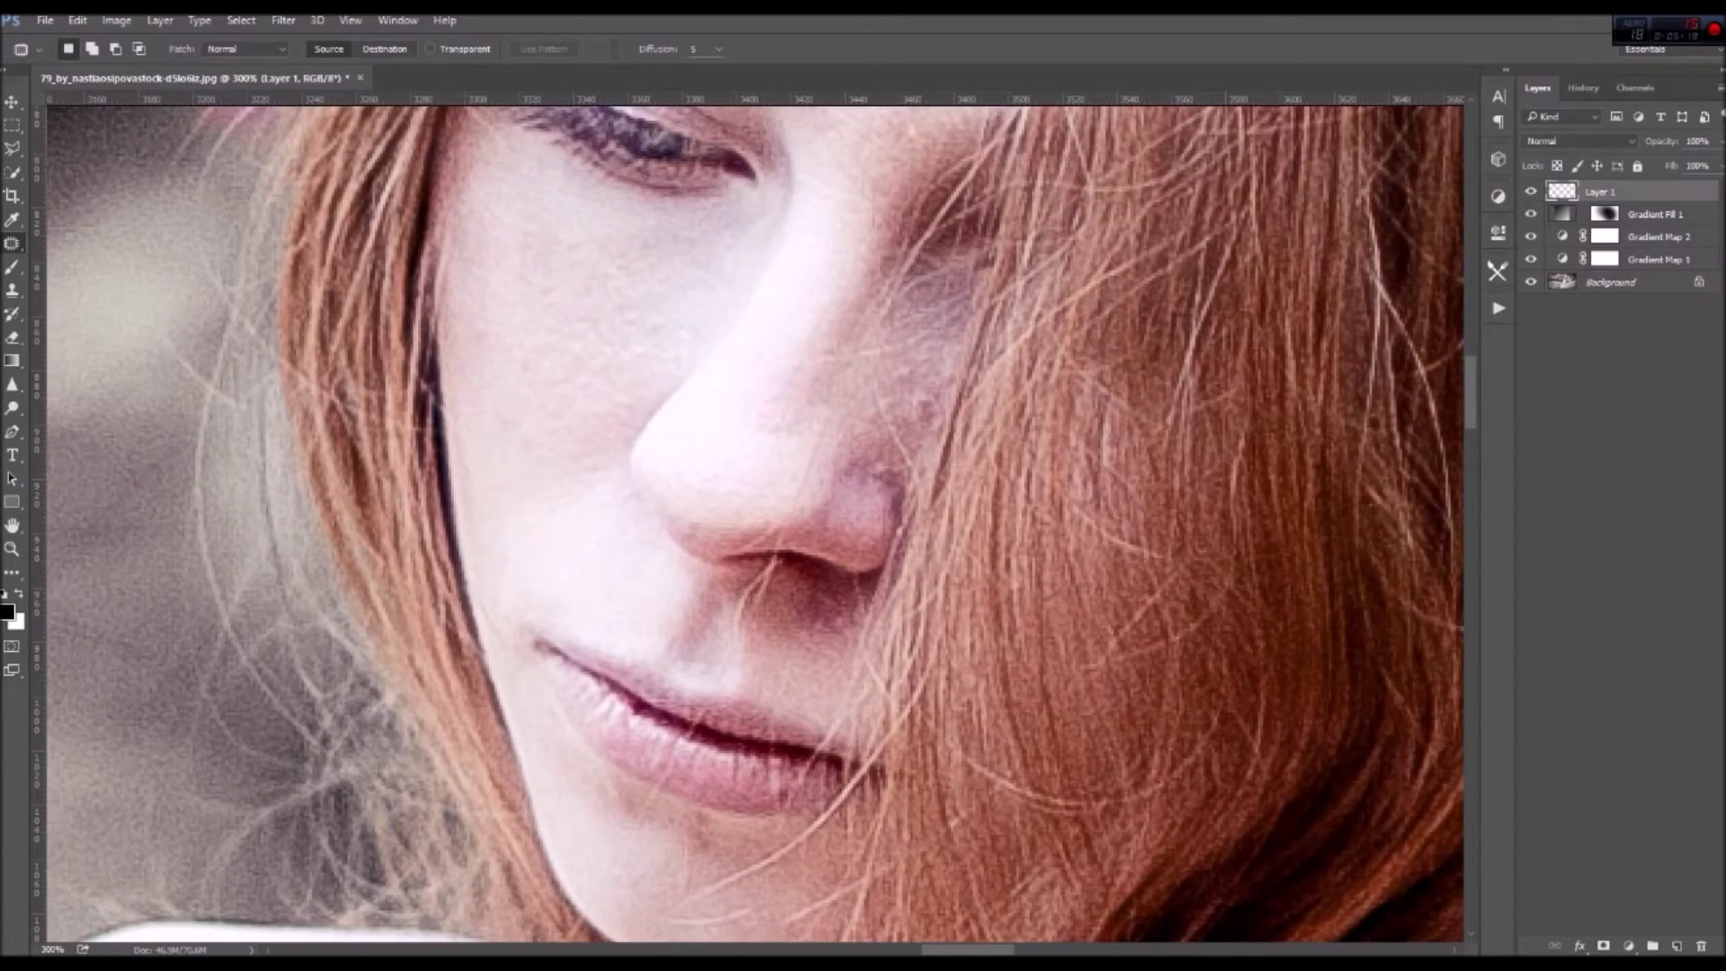
left_click(1677, 946)
key("shift+F5")
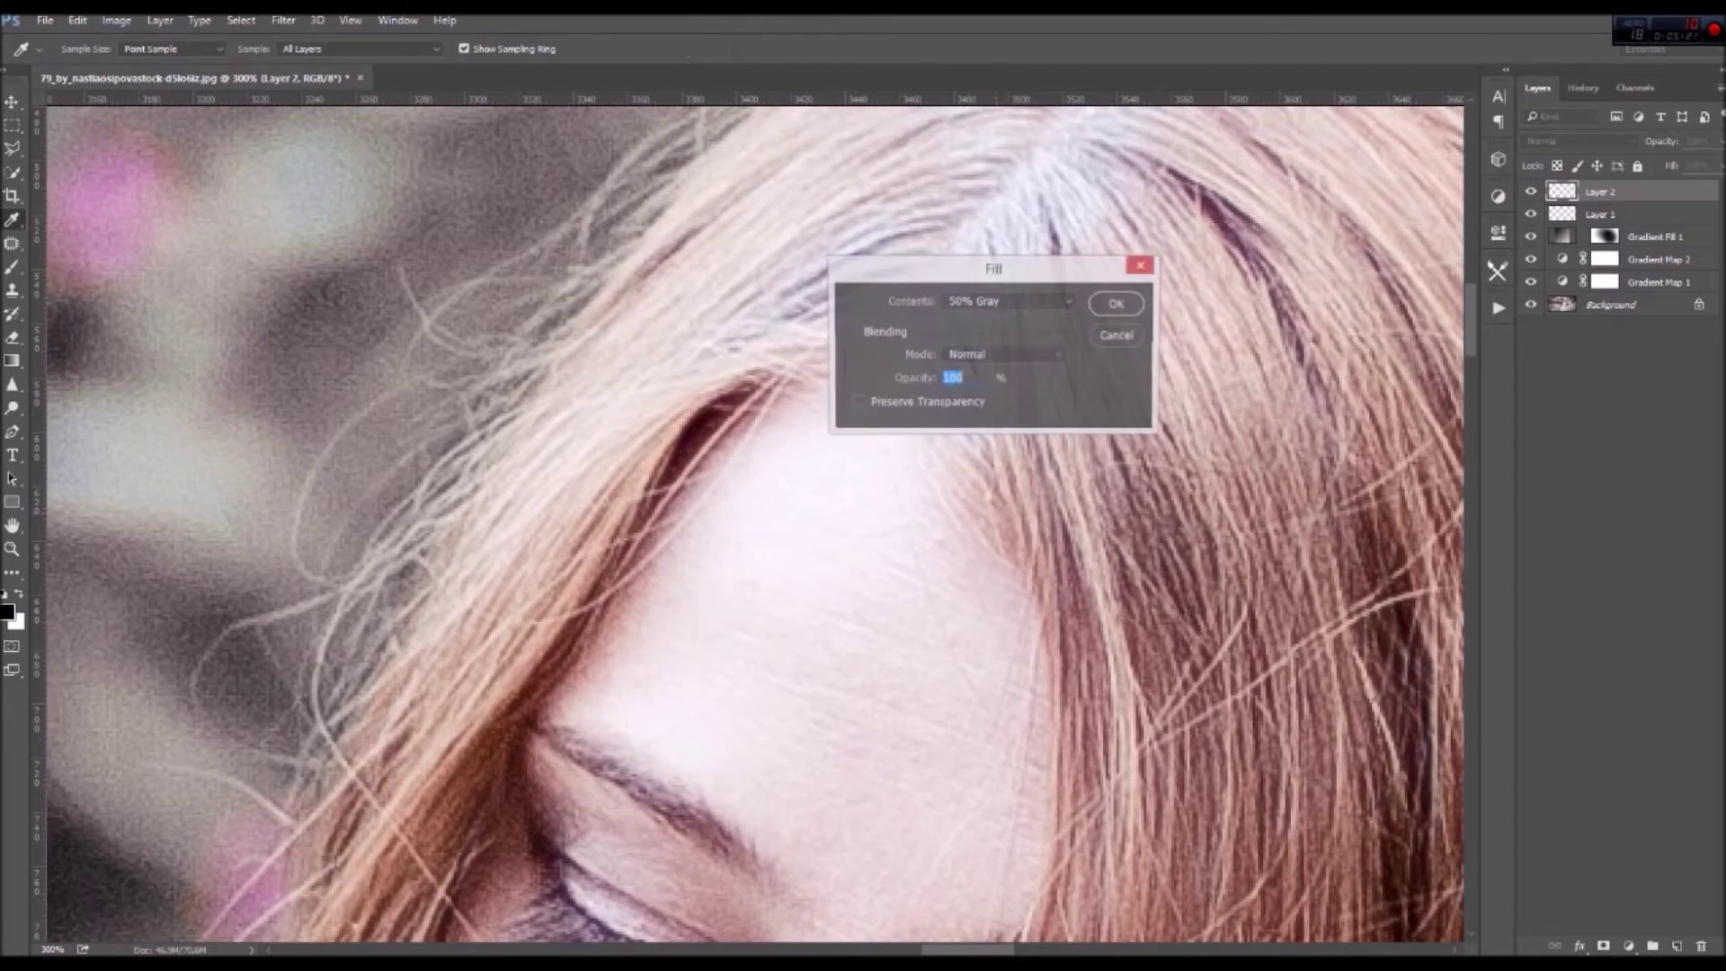
Fill Layer 2 with 50% gray and blend it as Soft Light
left_click(1117, 297)
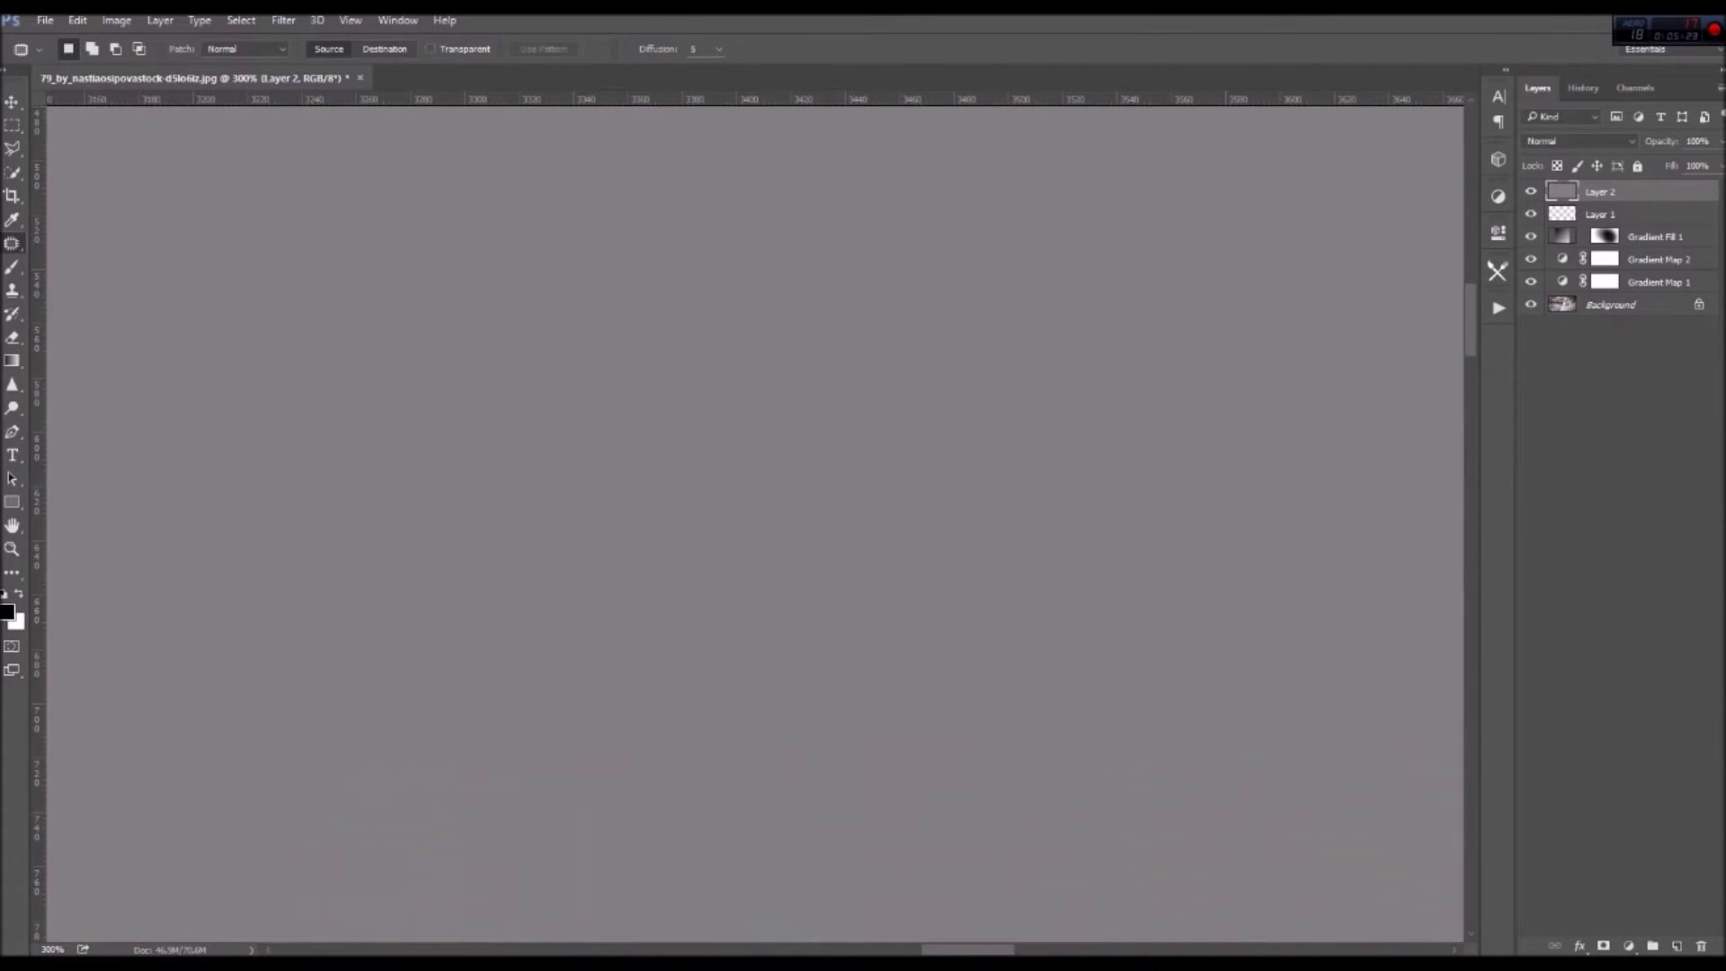
left_click(1579, 141)
left_click(1546, 331)
Dodge the white strap with a soft 40 px Midtones brush on the gray layer
key("o")
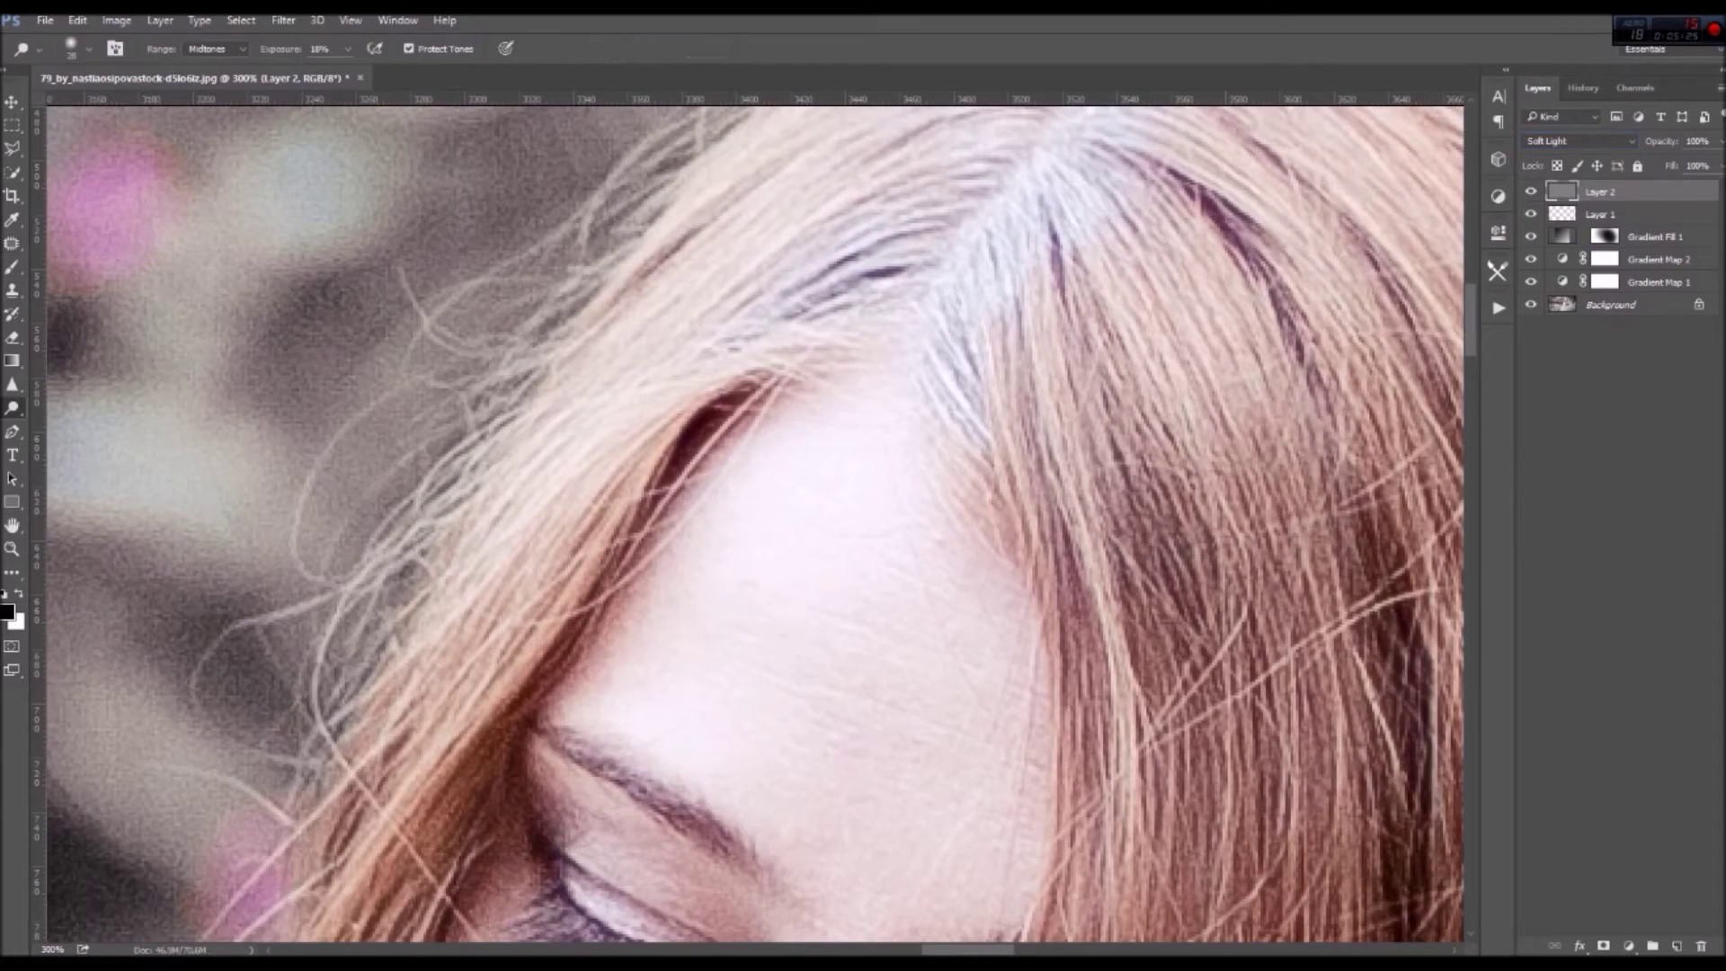
scroll(644, 601, "down", 5)
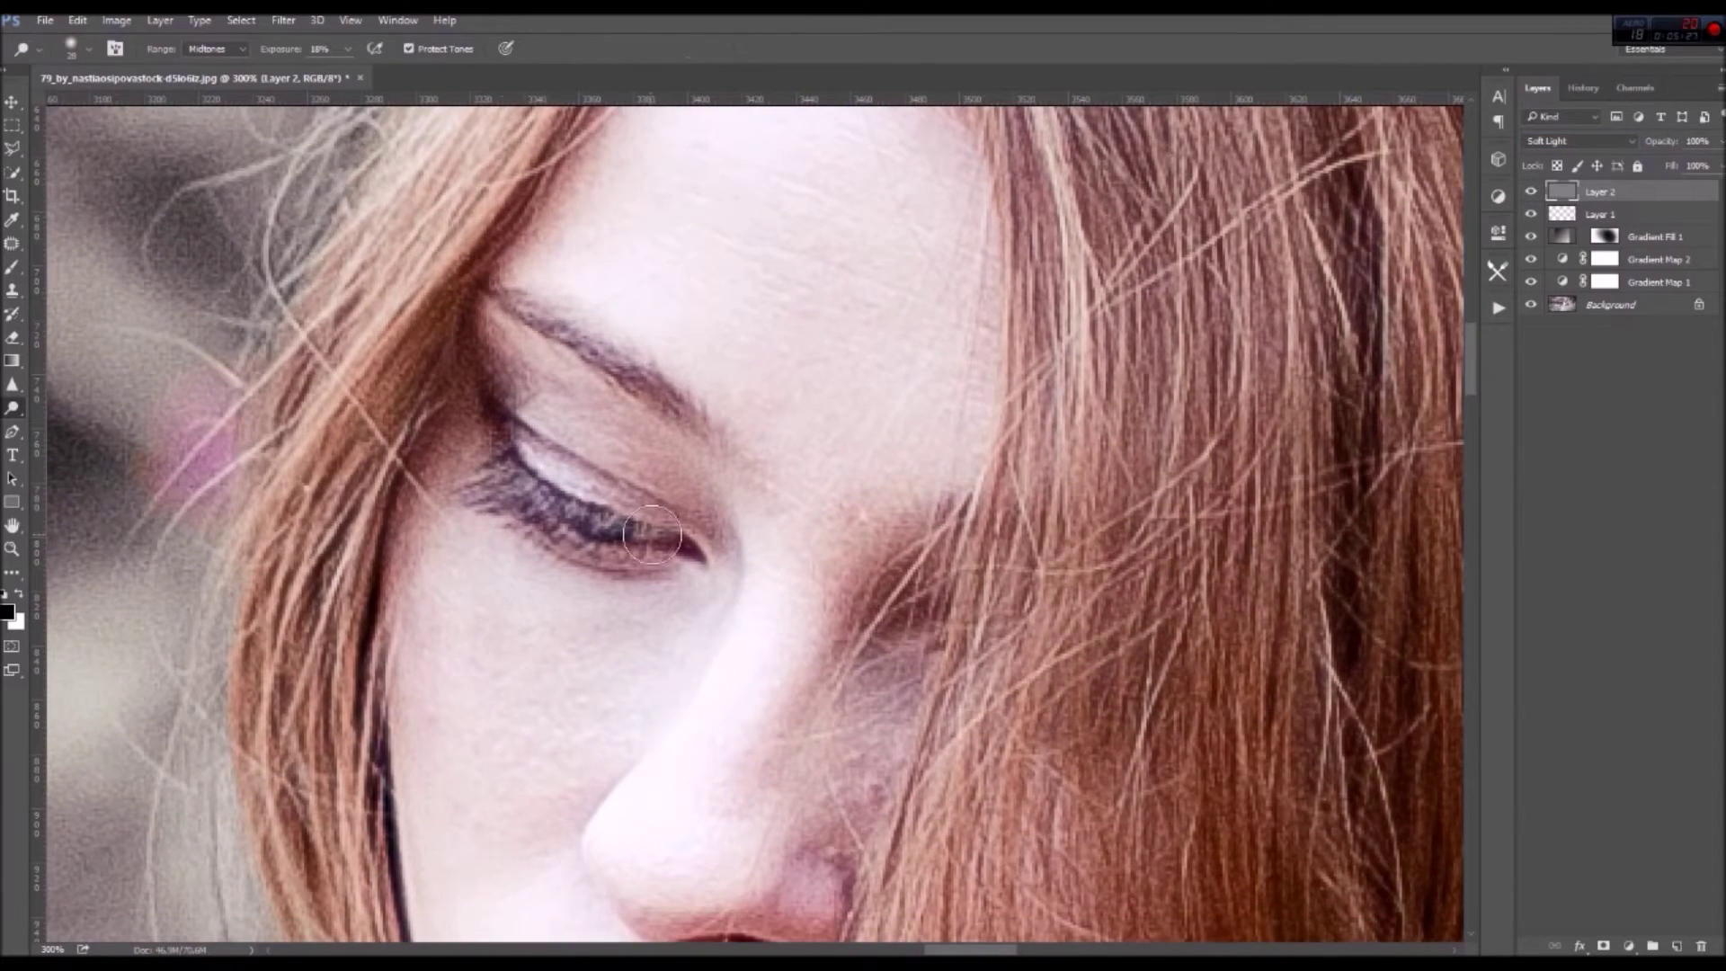
key("ctrl+minus")
key("ctrl+minus")
right_click(966, 335)
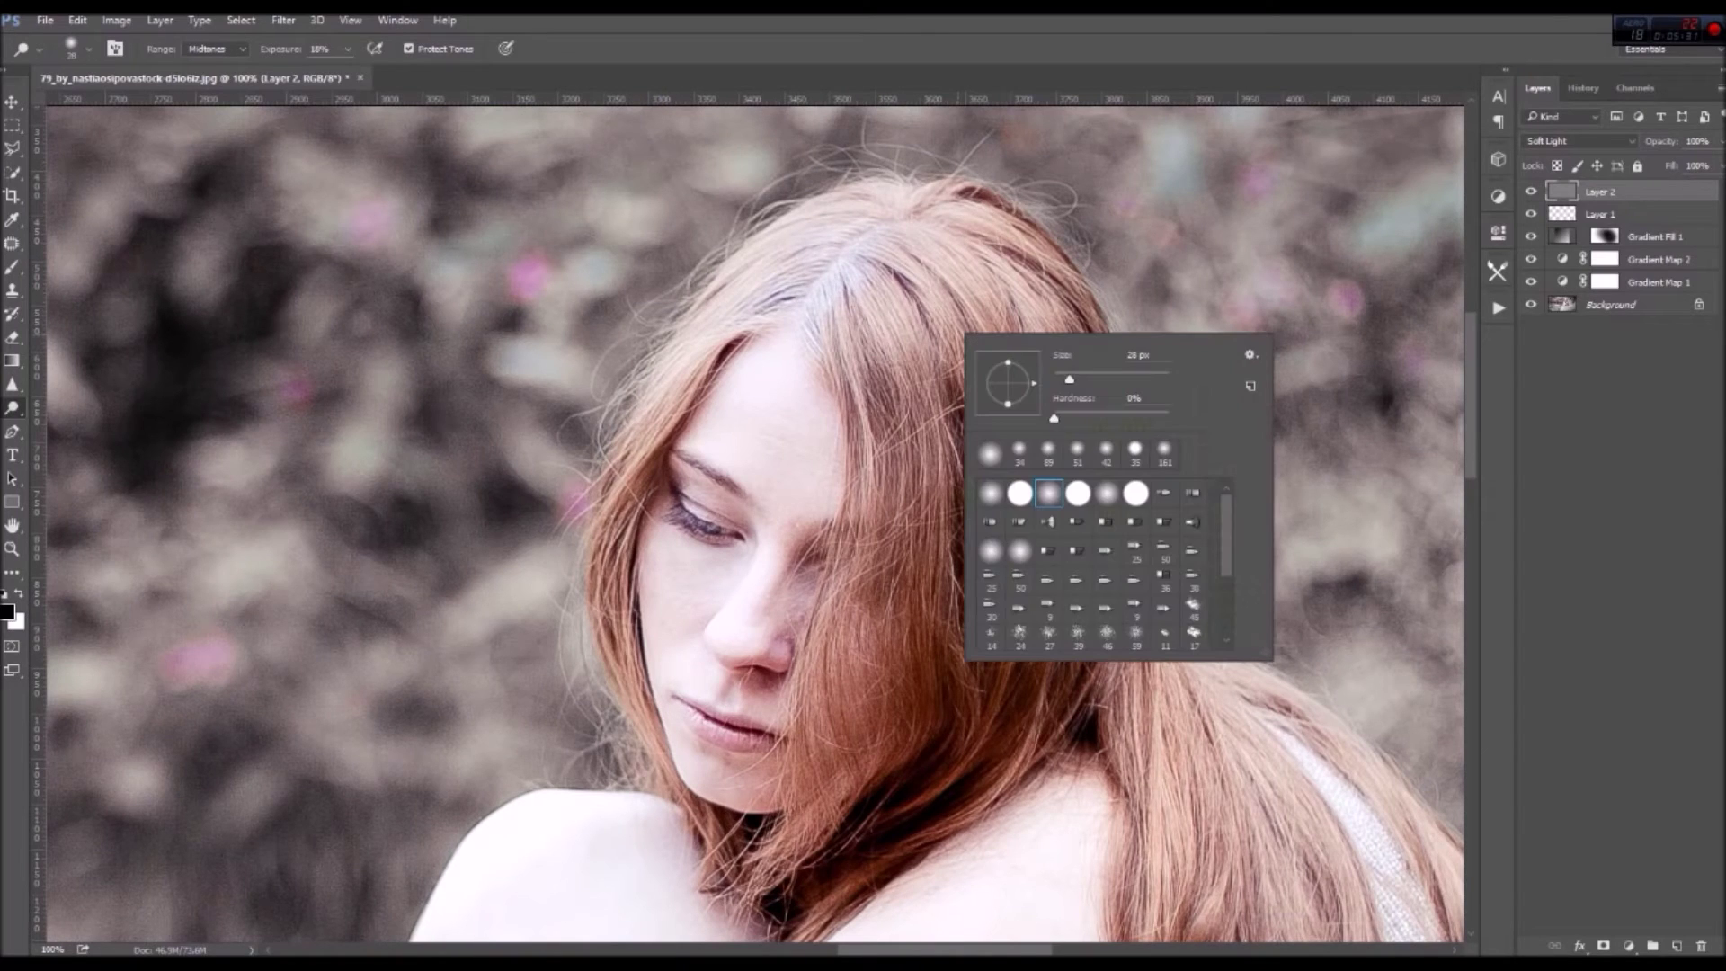
key("Return")
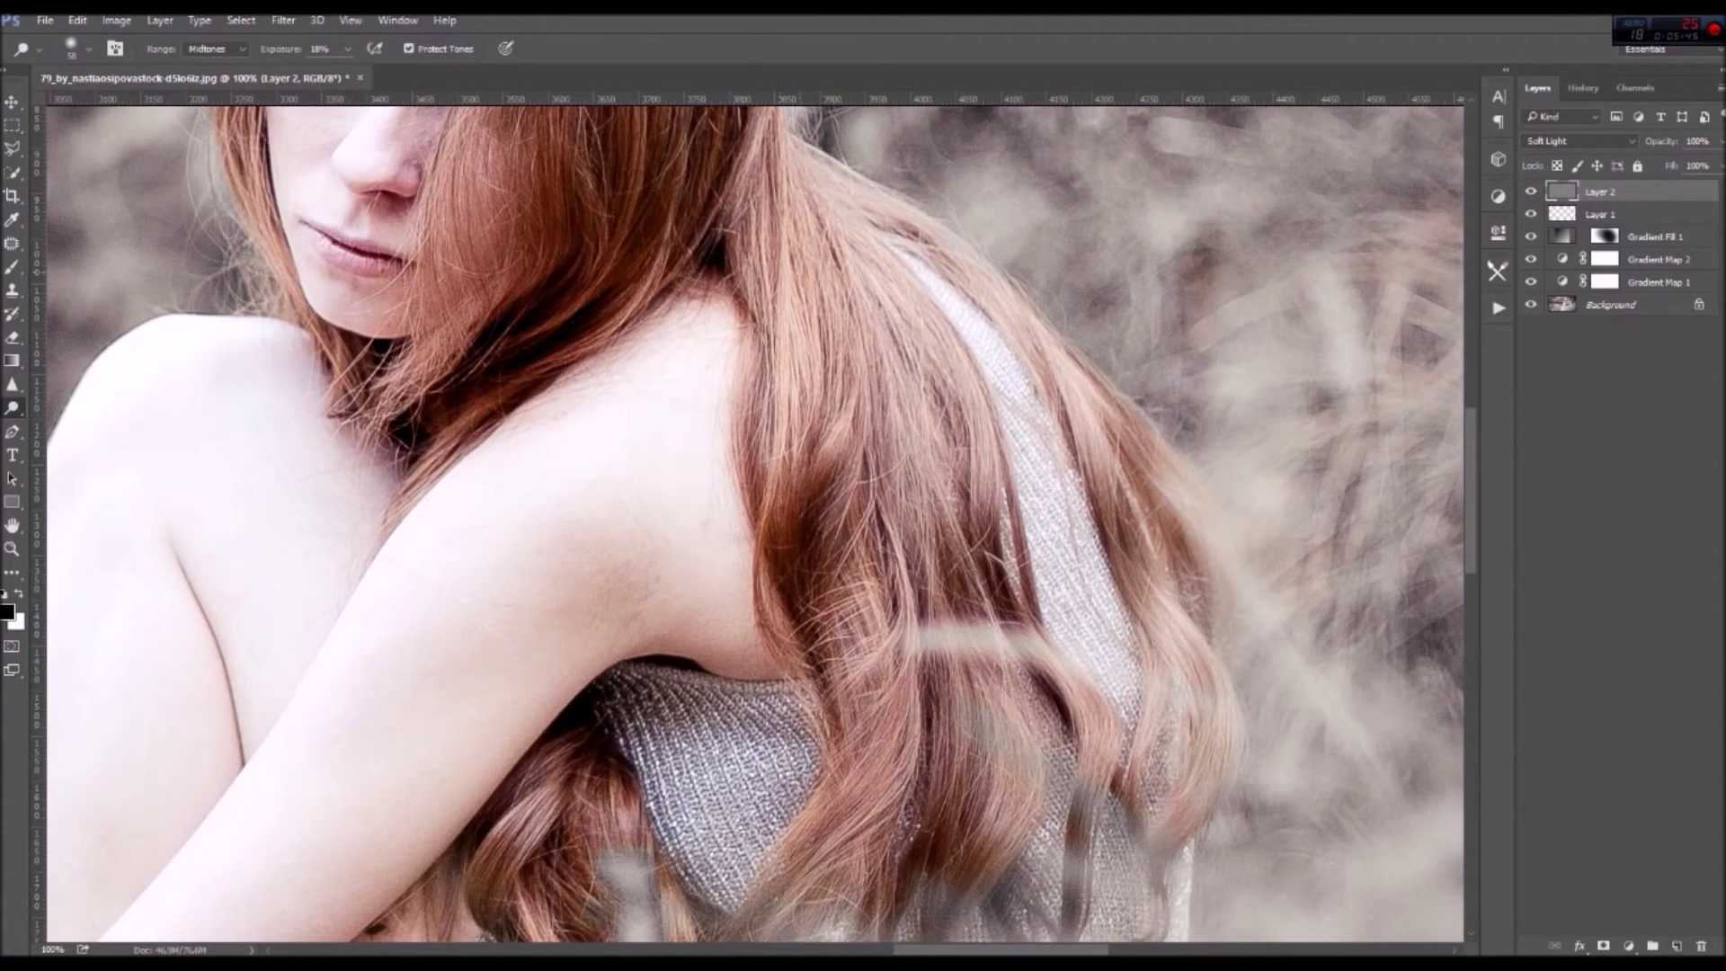
left_click(1120, 537)
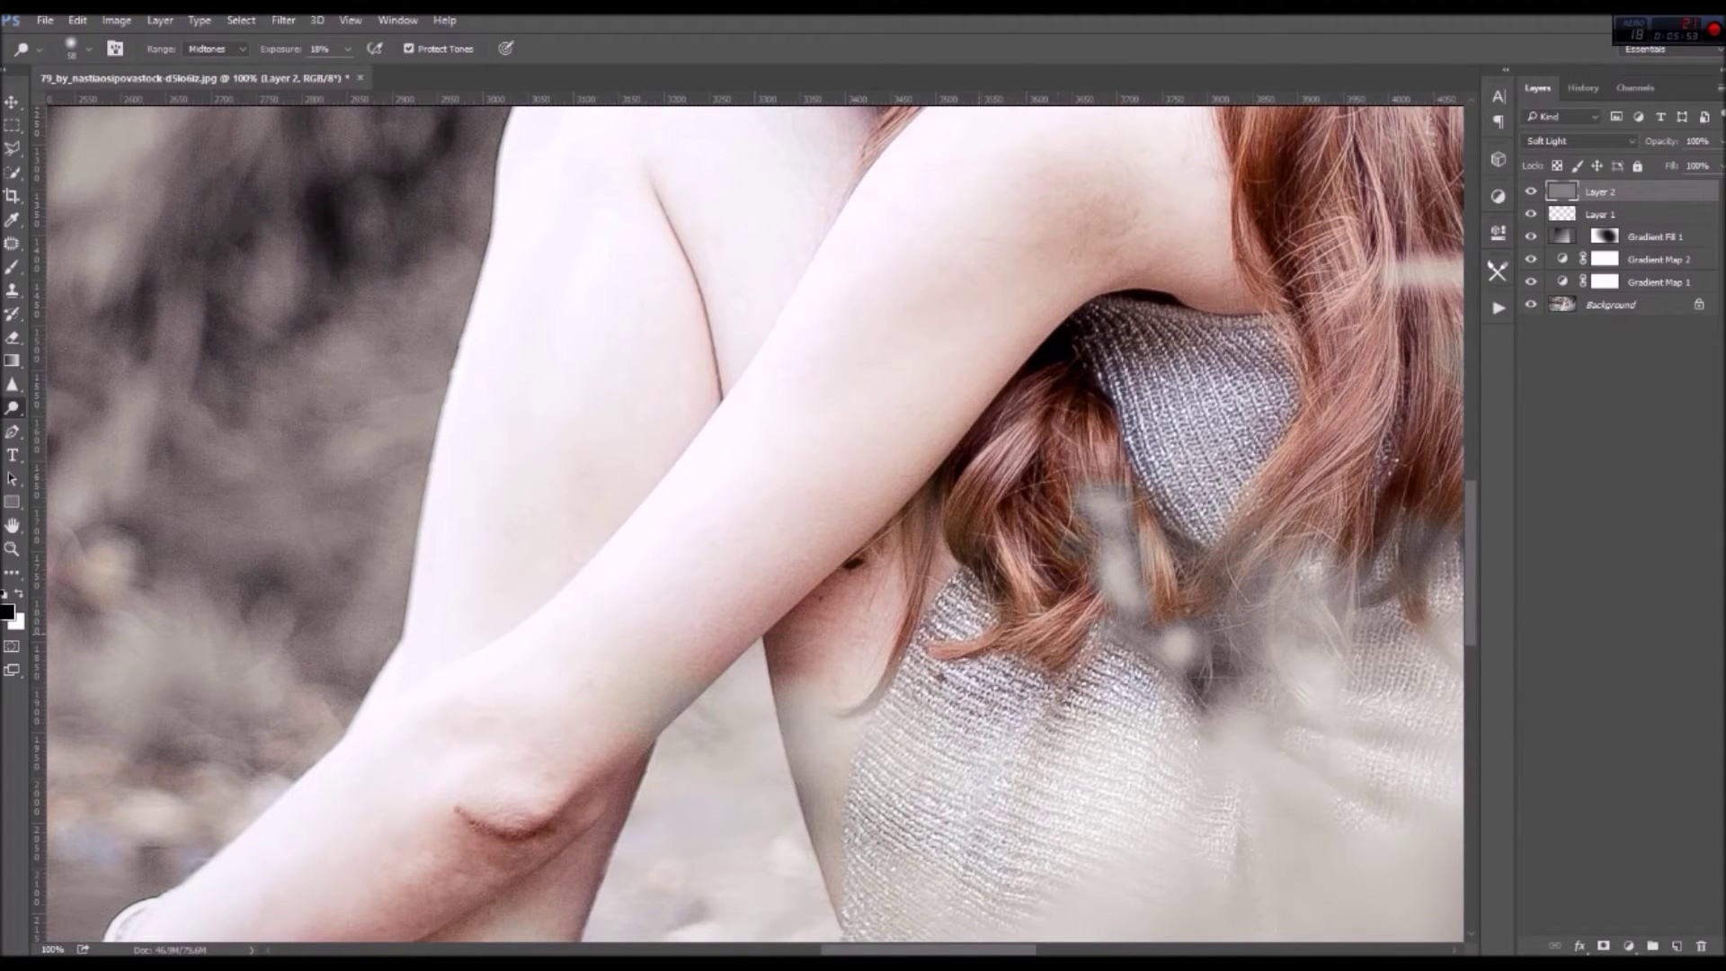
right_click(11, 407)
left_click(81, 422)
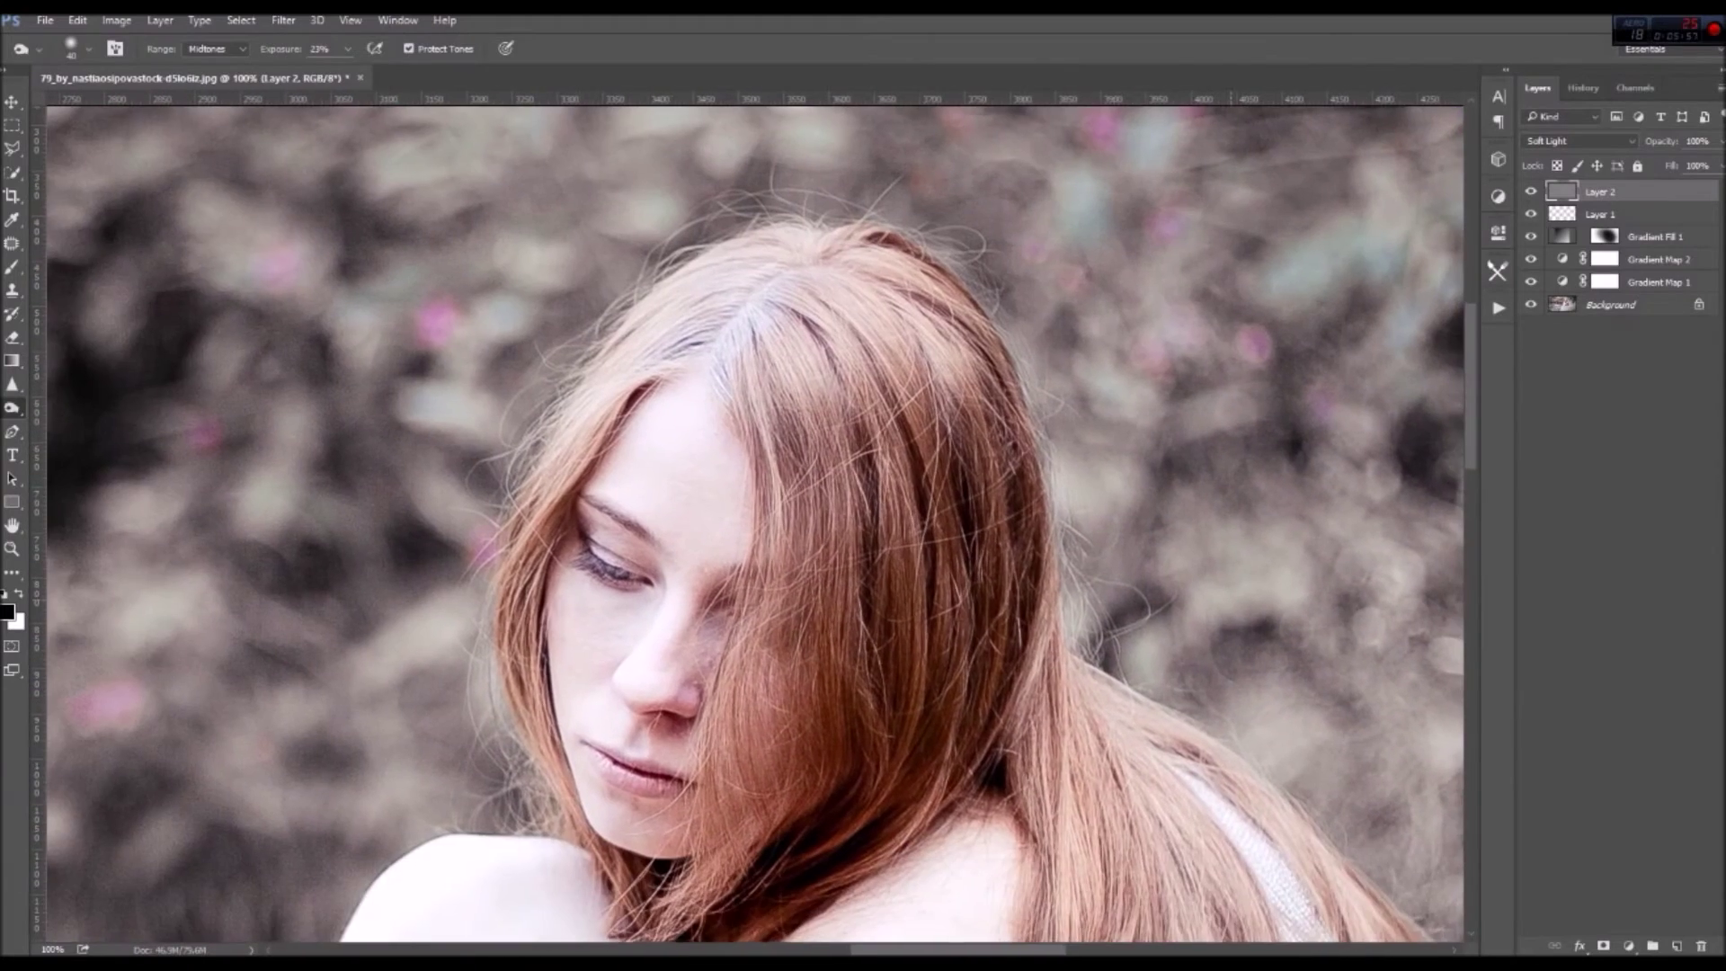
With a 59 px brush, burn hair strands beside the face, lower down and along the left edge
right_click(1020, 443)
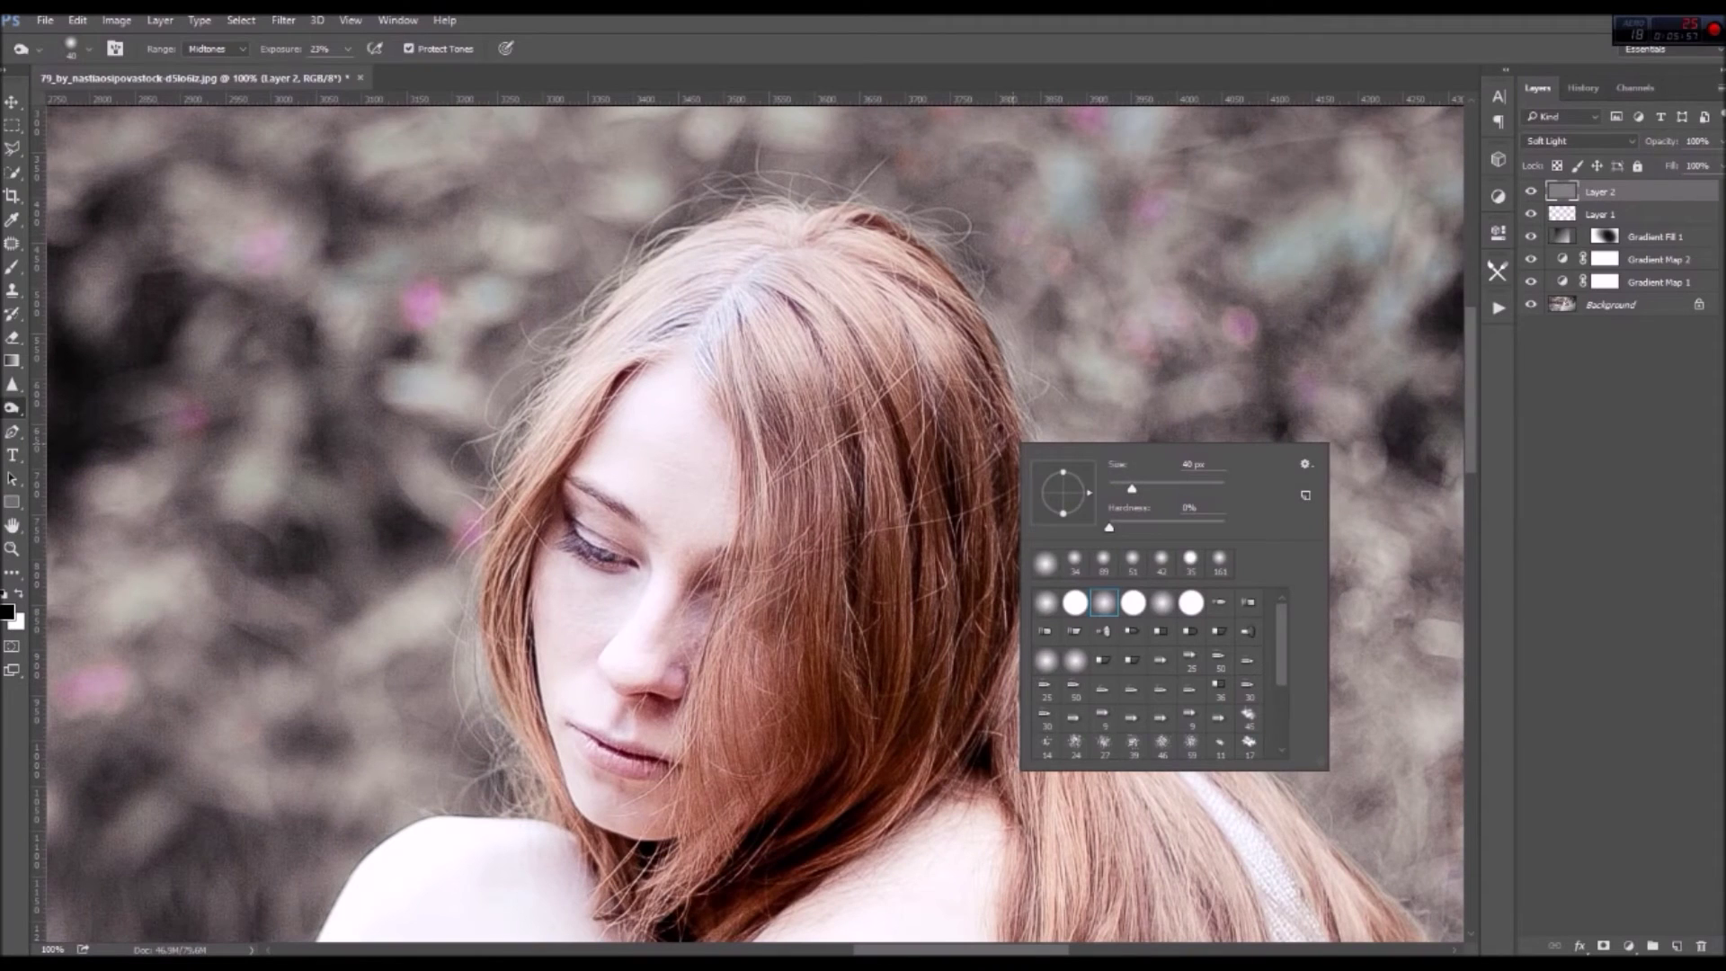
left_click_drag(1132, 488, 1141, 488)
key("Return")
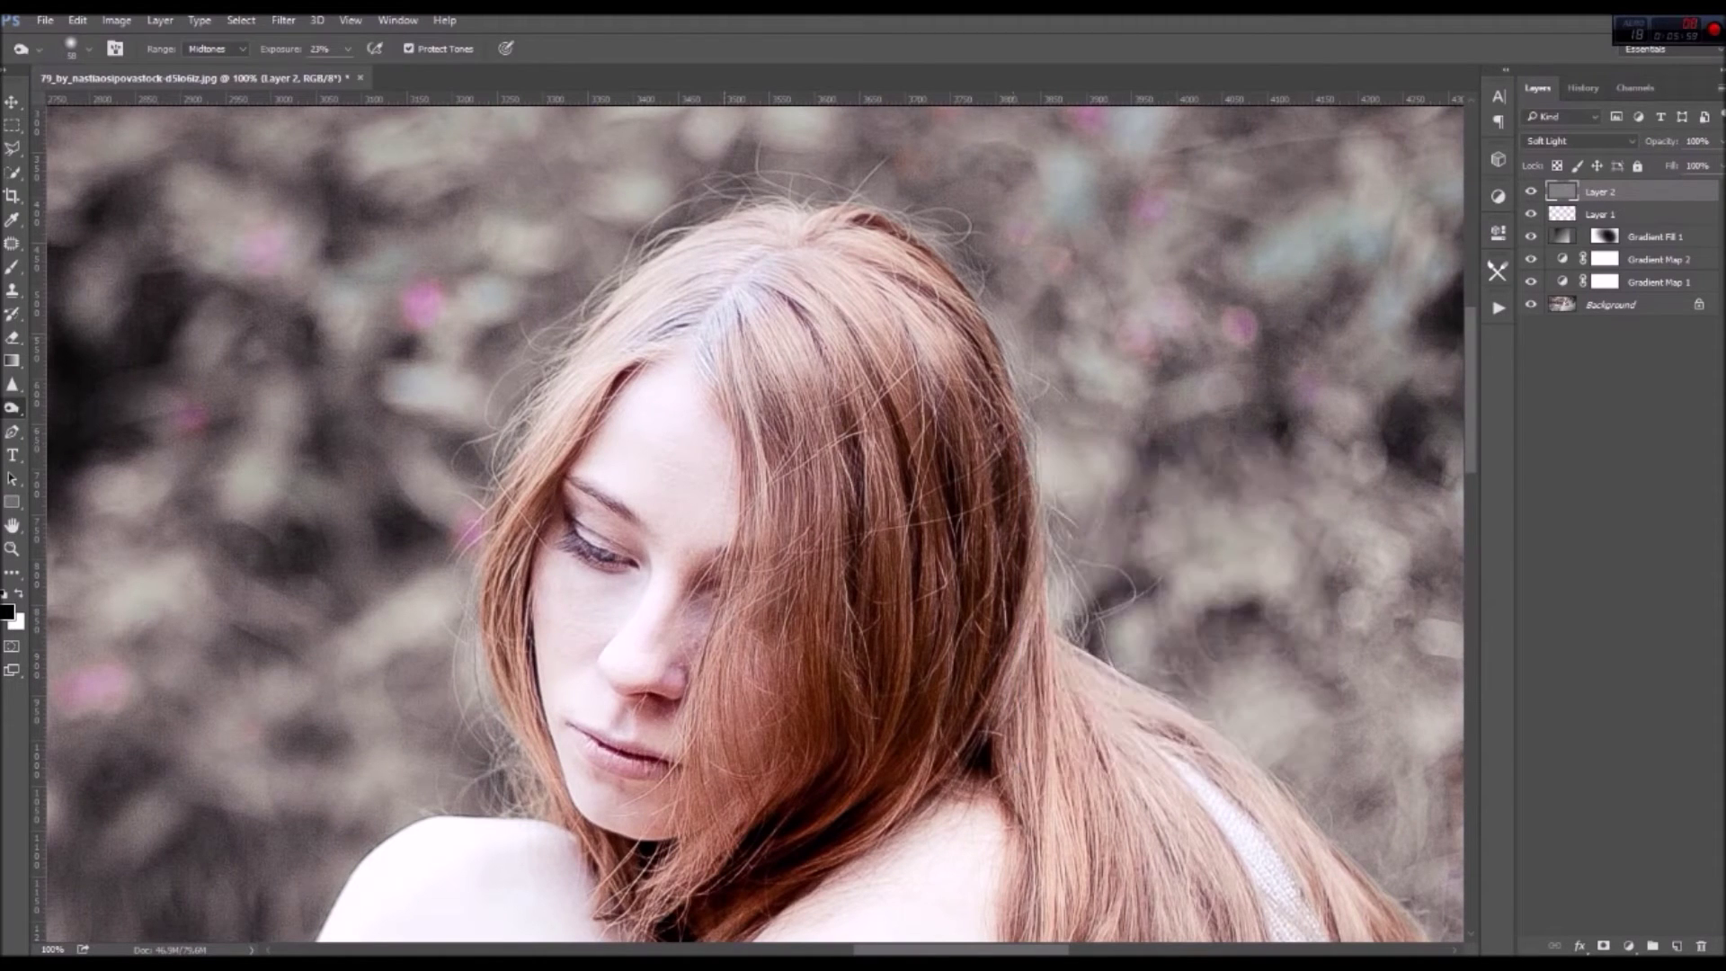
left_click_drag(979, 324, 978, 355)
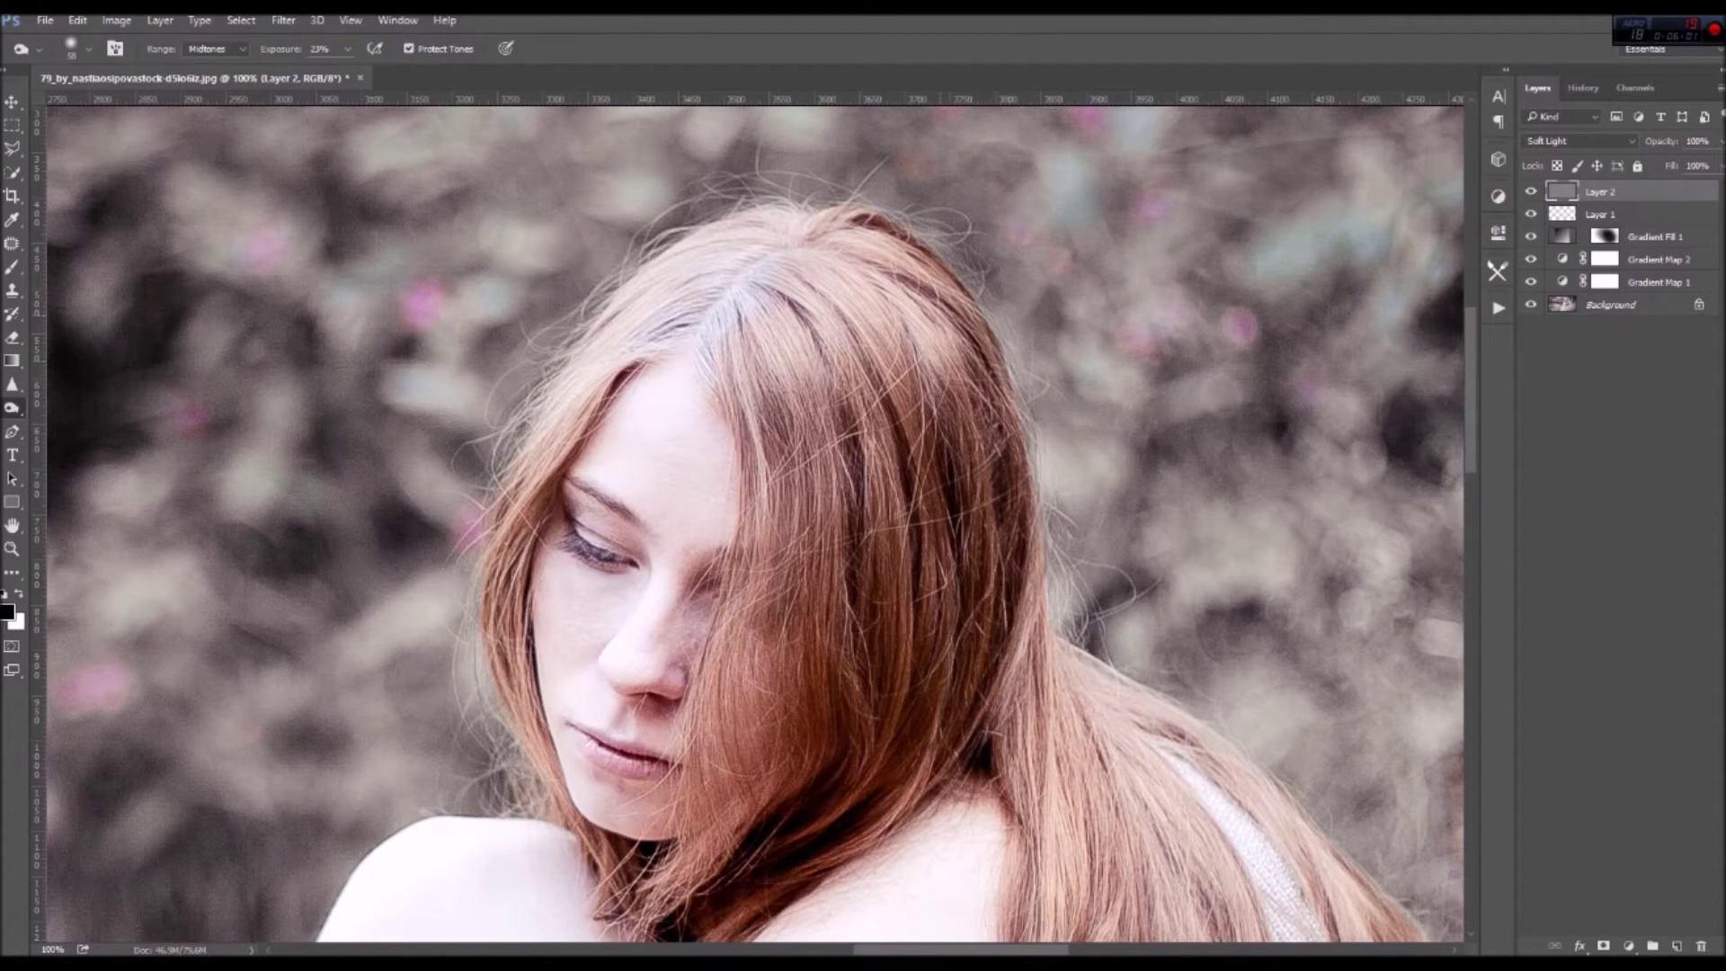
left_click_drag(968, 447, 968, 459)
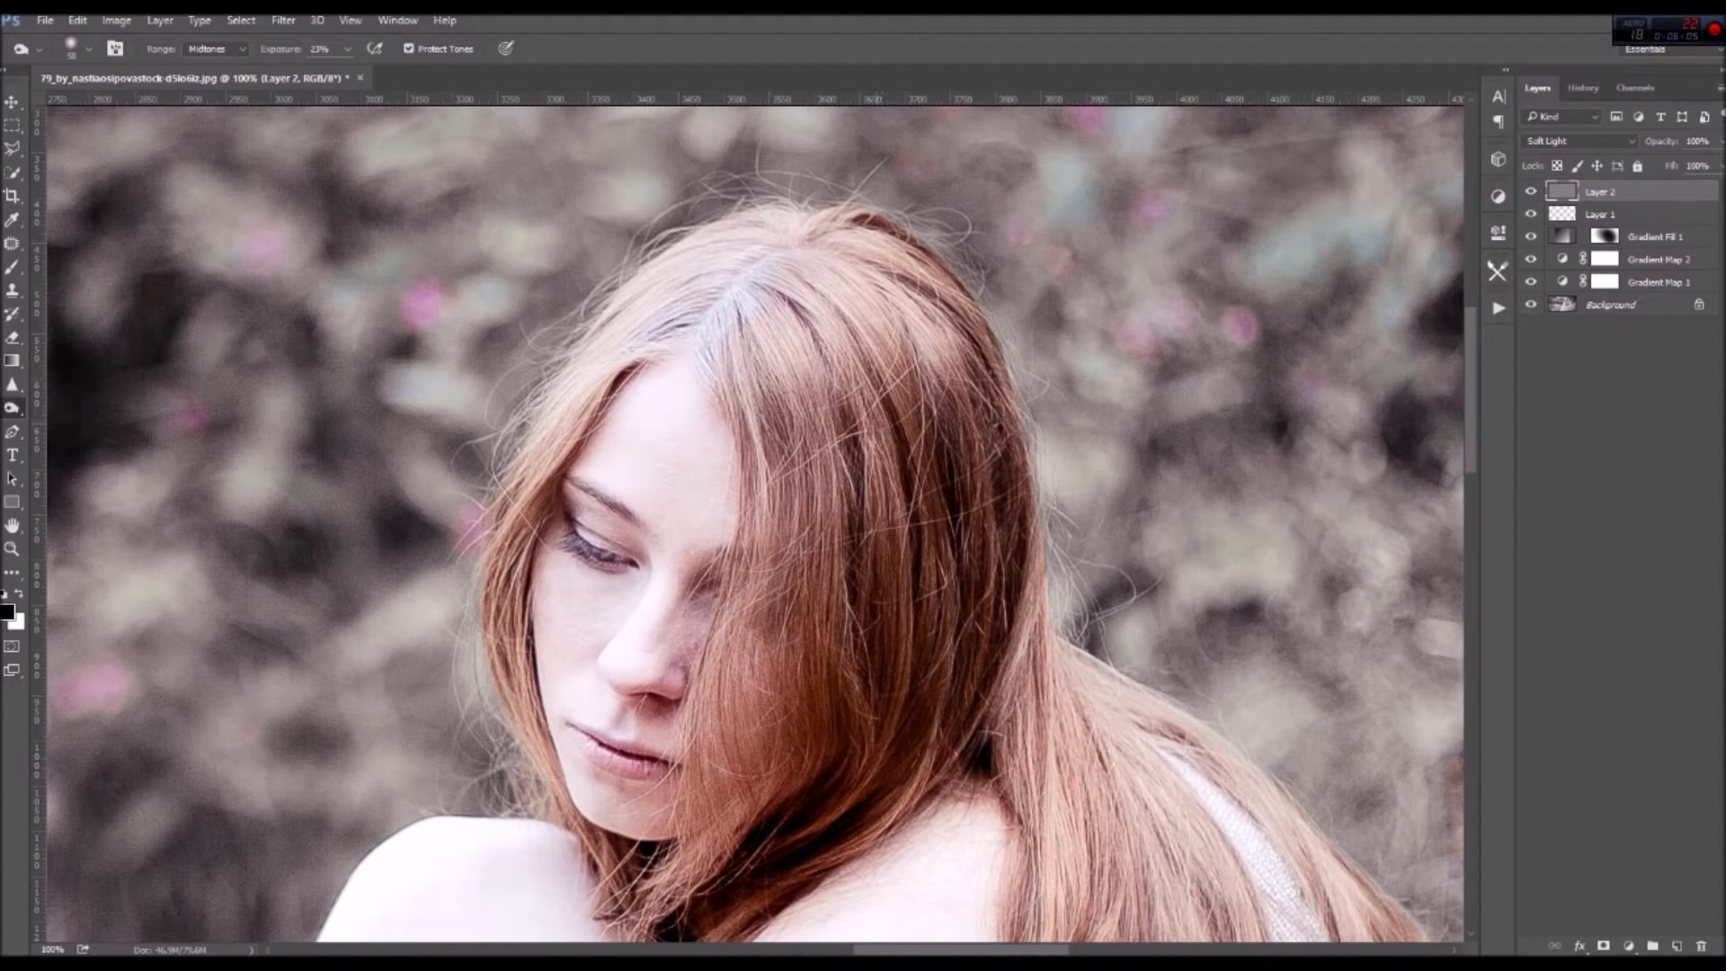
mouse_move(832, 427)
left_mouse_down()
mouse_move(832, 485)
mouse_move(748, 566)
left_mouse_up()
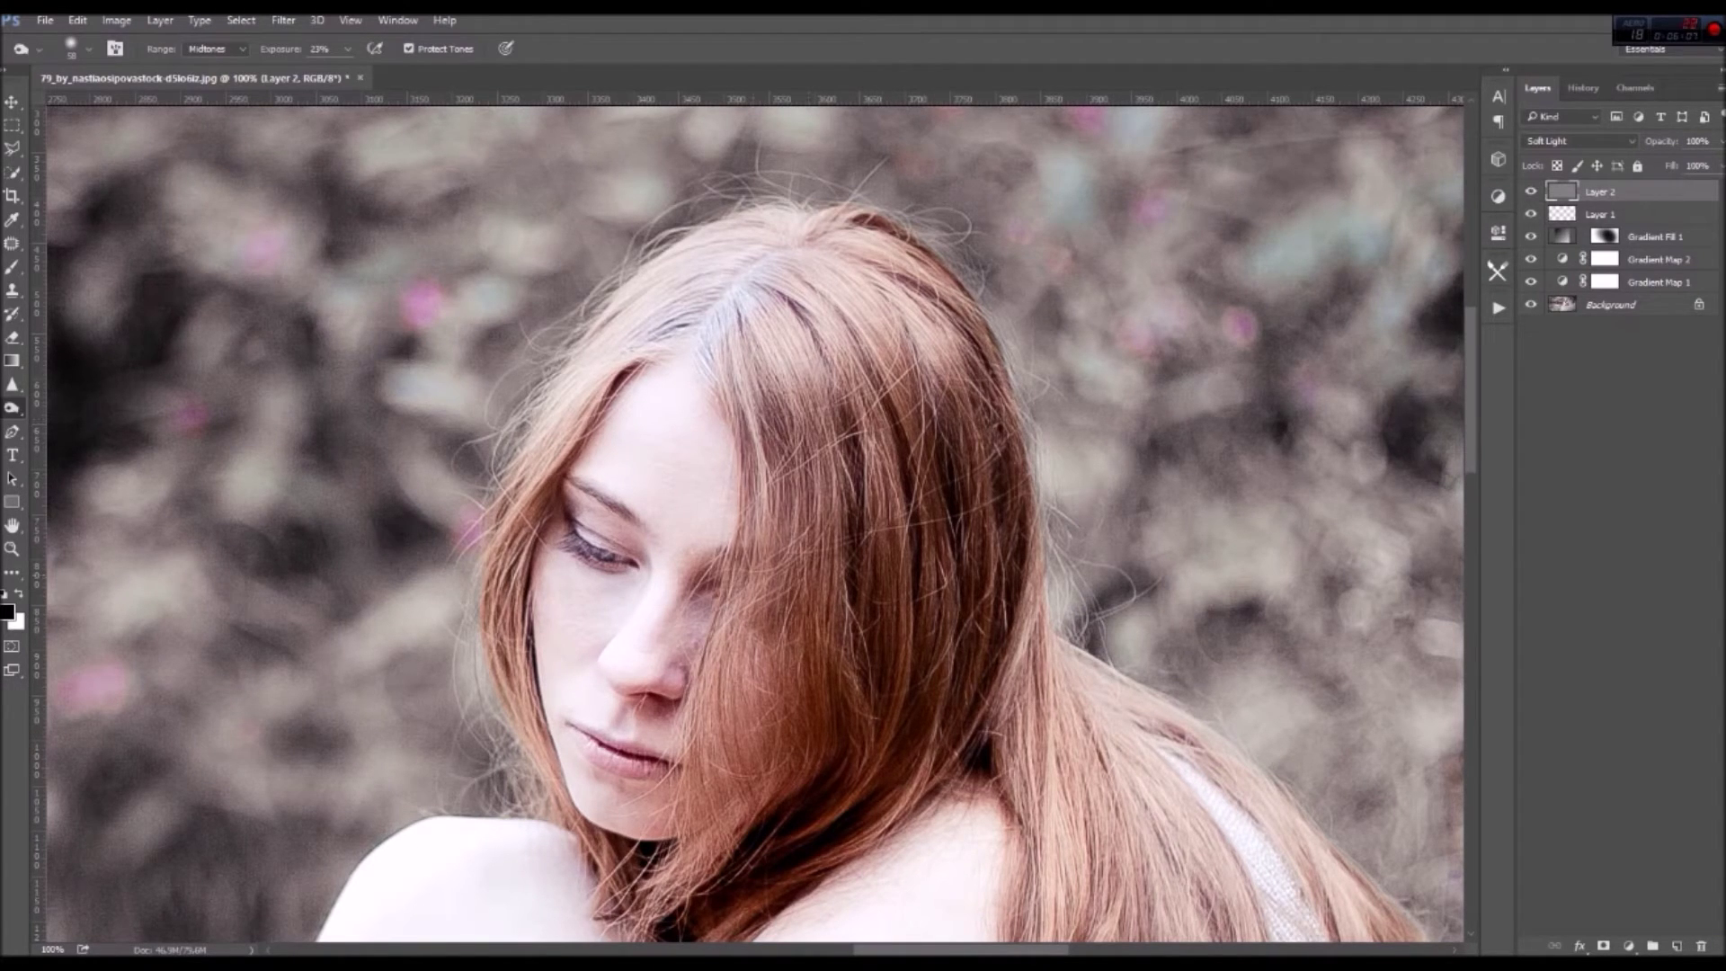
left_click_drag(804, 620, 797, 674)
left_click_drag(767, 766, 712, 863)
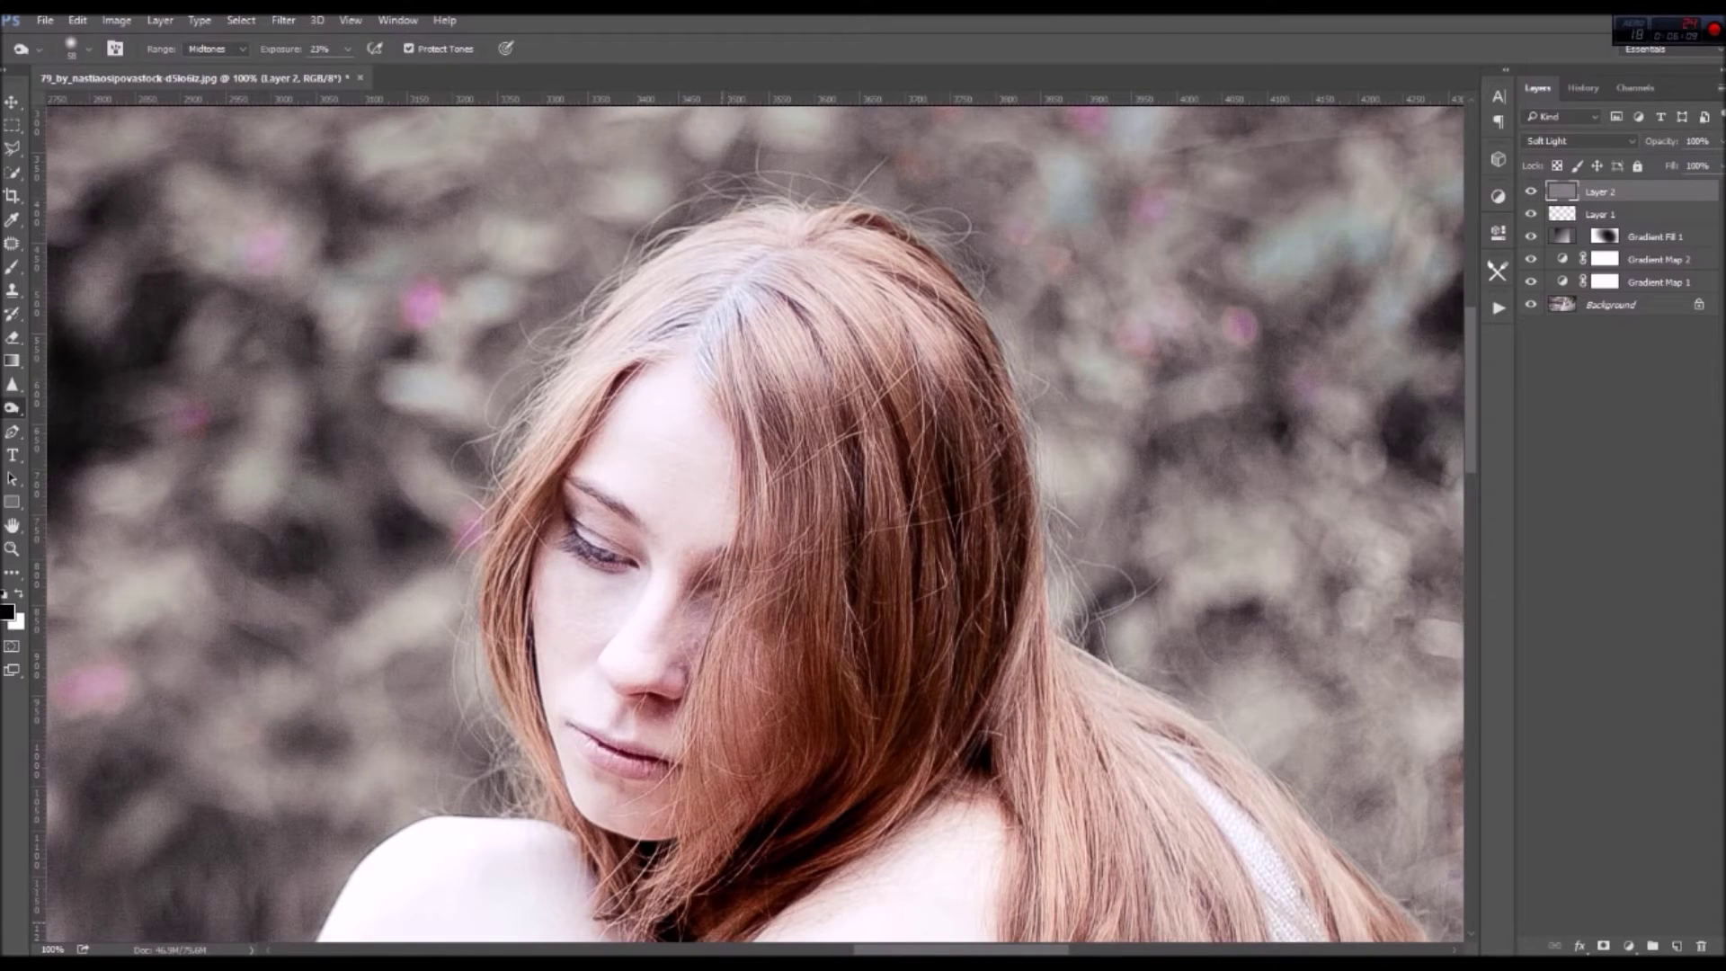
left_click_drag(510, 550, 495, 670)
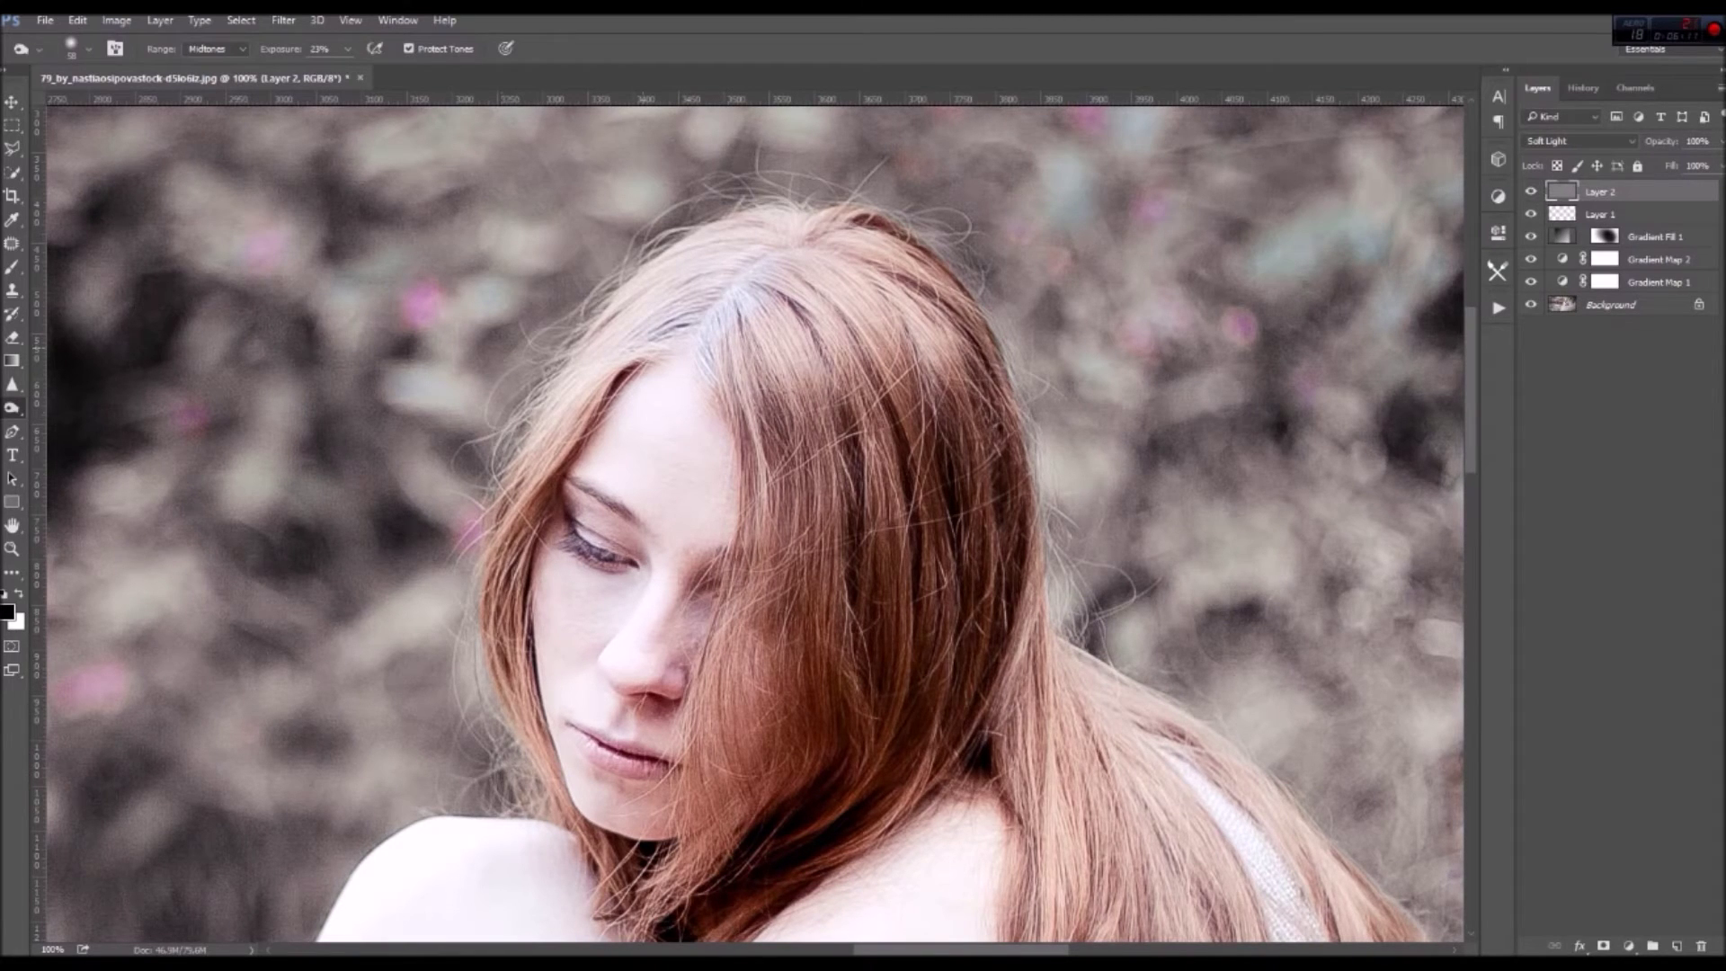
Resize the burn brush to 14 px, then 40 px, while shifting the view
right_click(757, 482)
type("14")
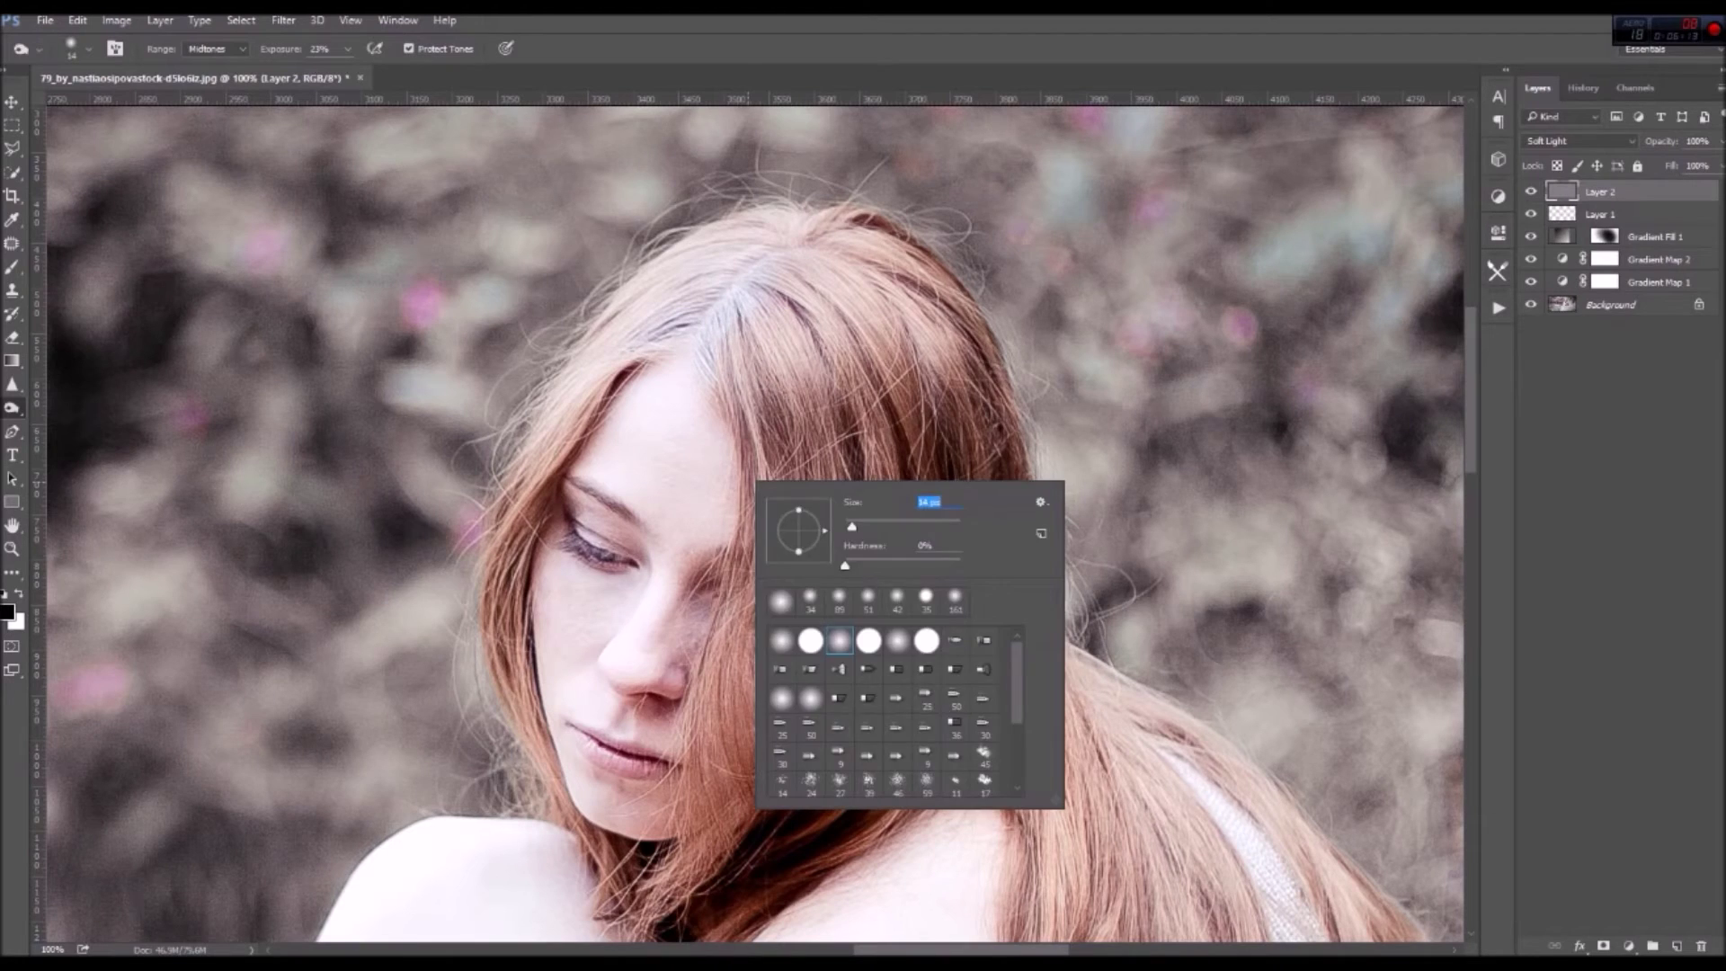
key("Return")
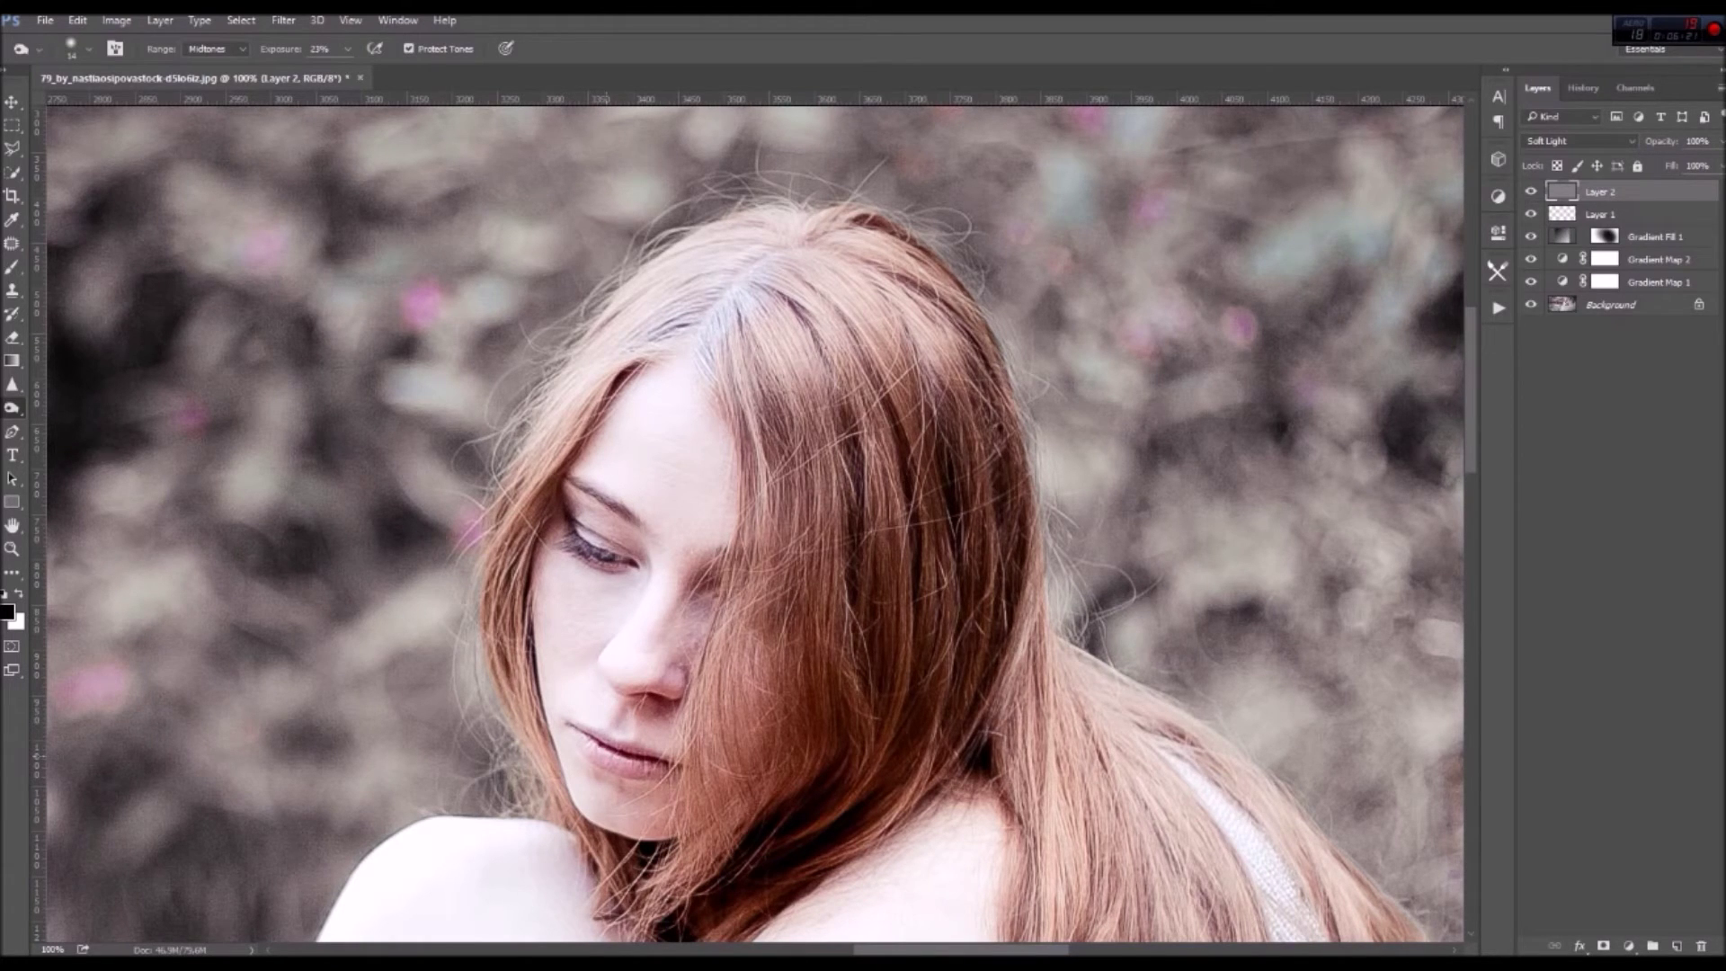
scroll(868, 479, "down", 5)
scroll(869, 479, "right", 5)
right_click(869, 479)
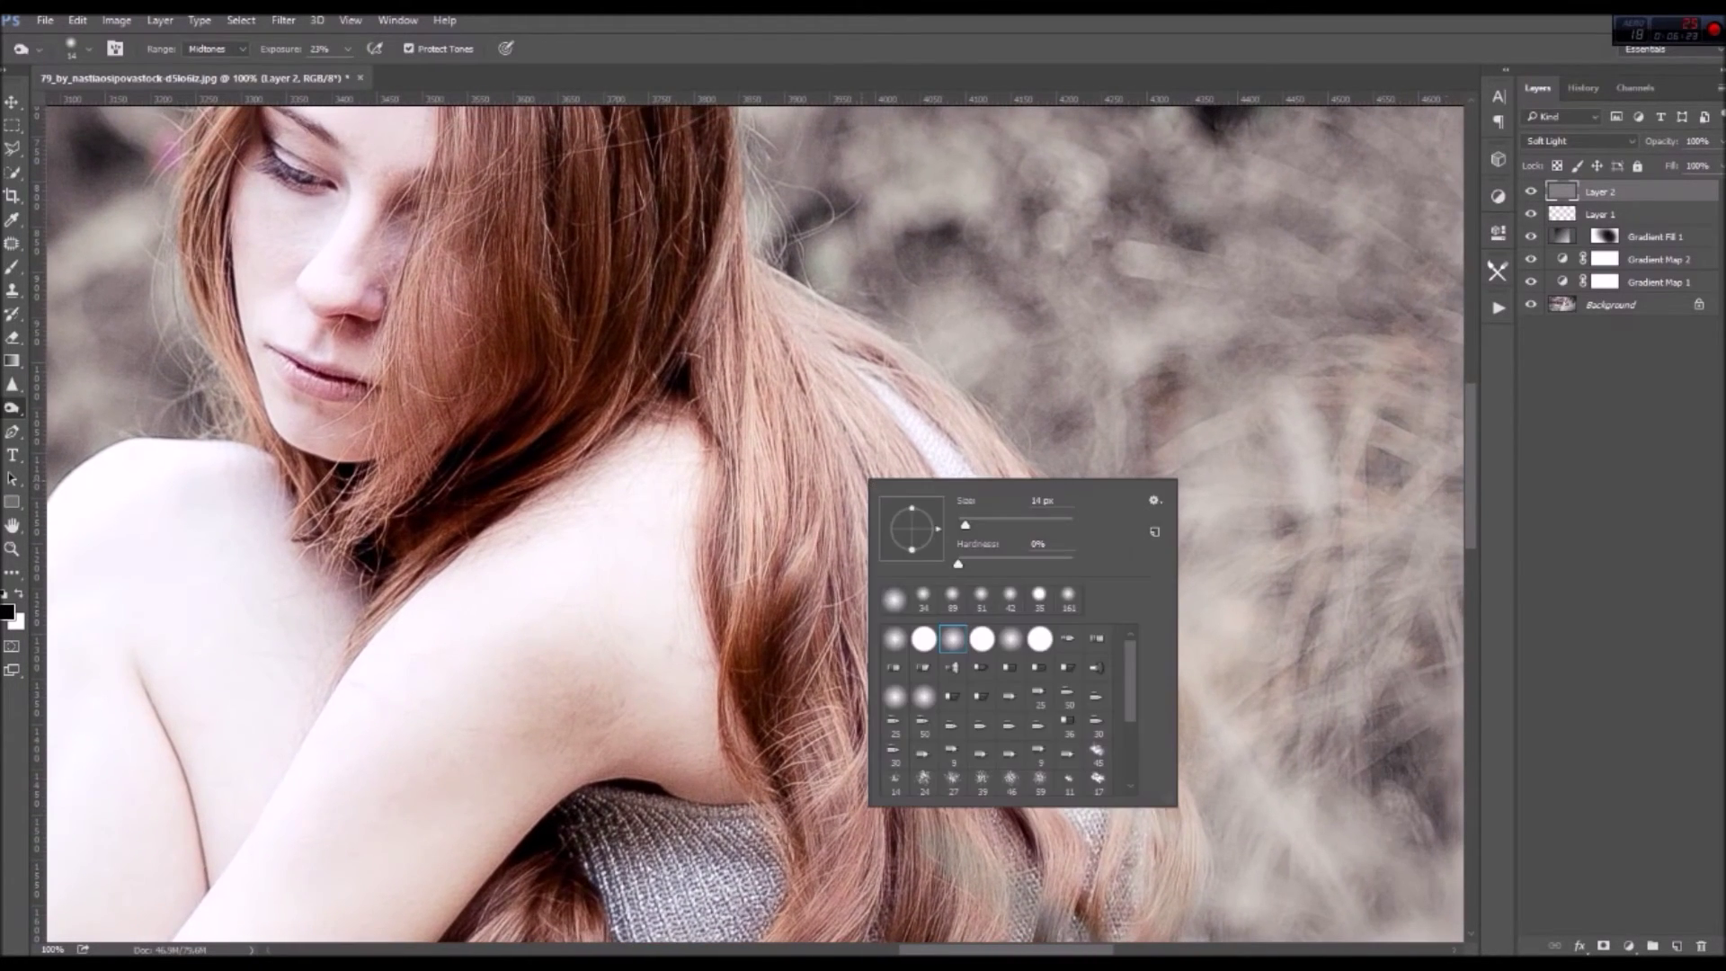
type("40")
key("Return")
With a 50 px brush, burn the long hair strands over the shoulder and near the sweater
right_click(991, 381)
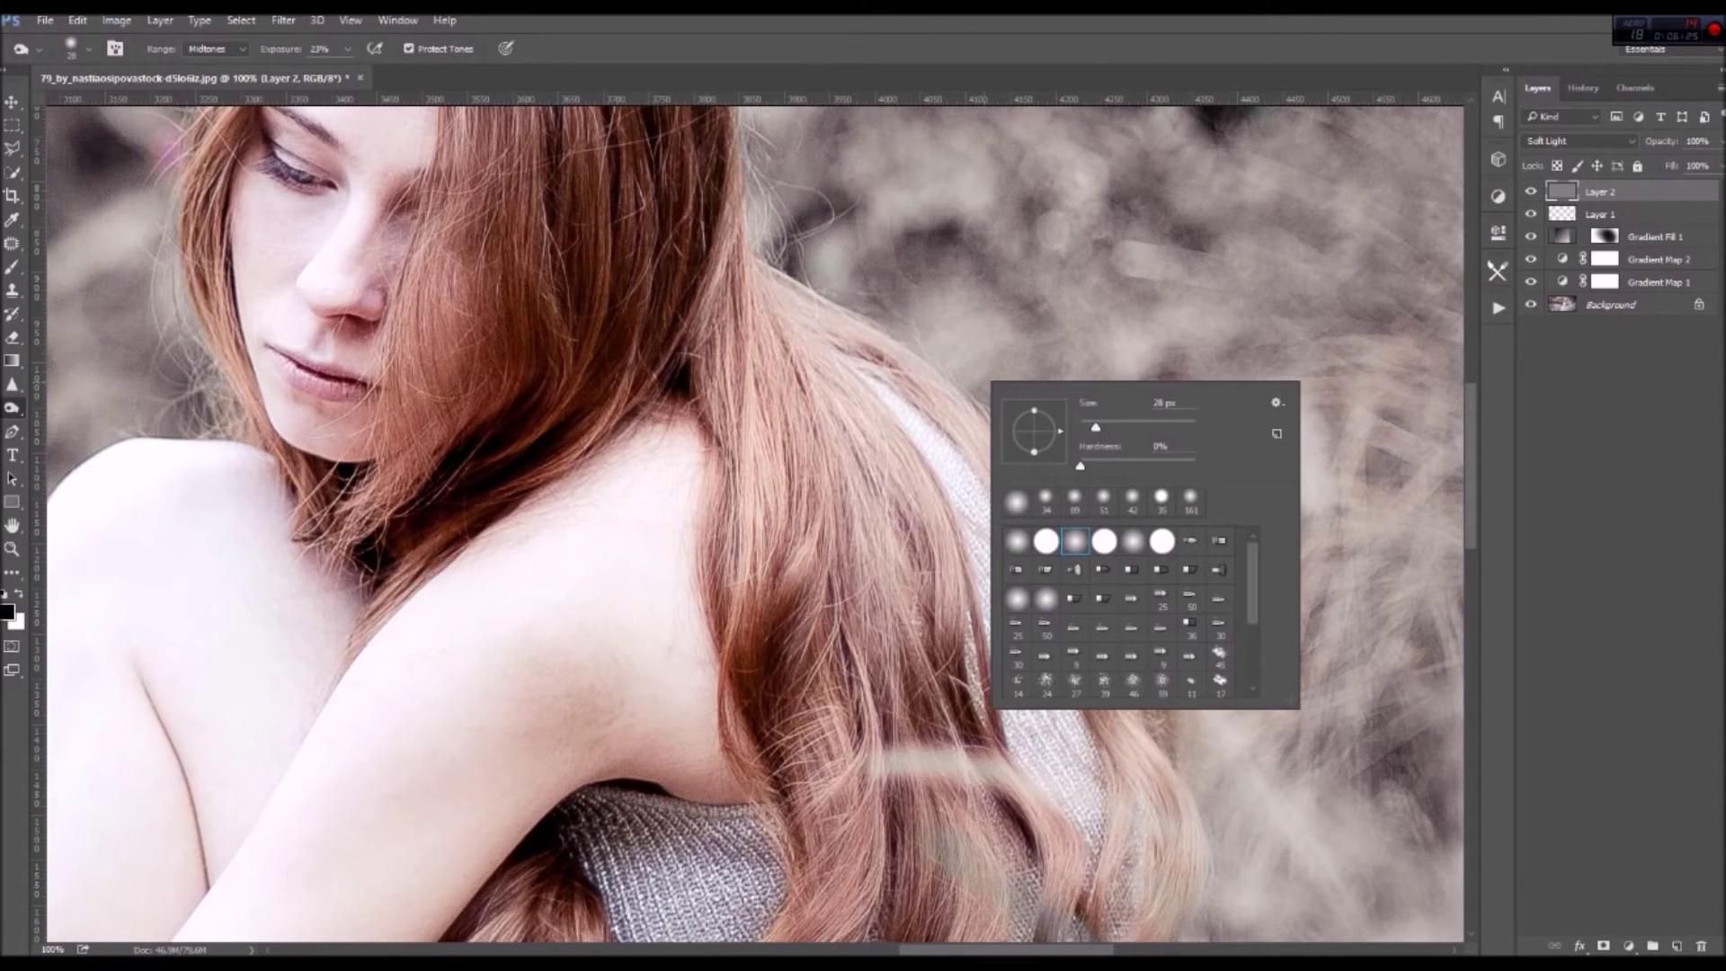
type("50")
key("Return")
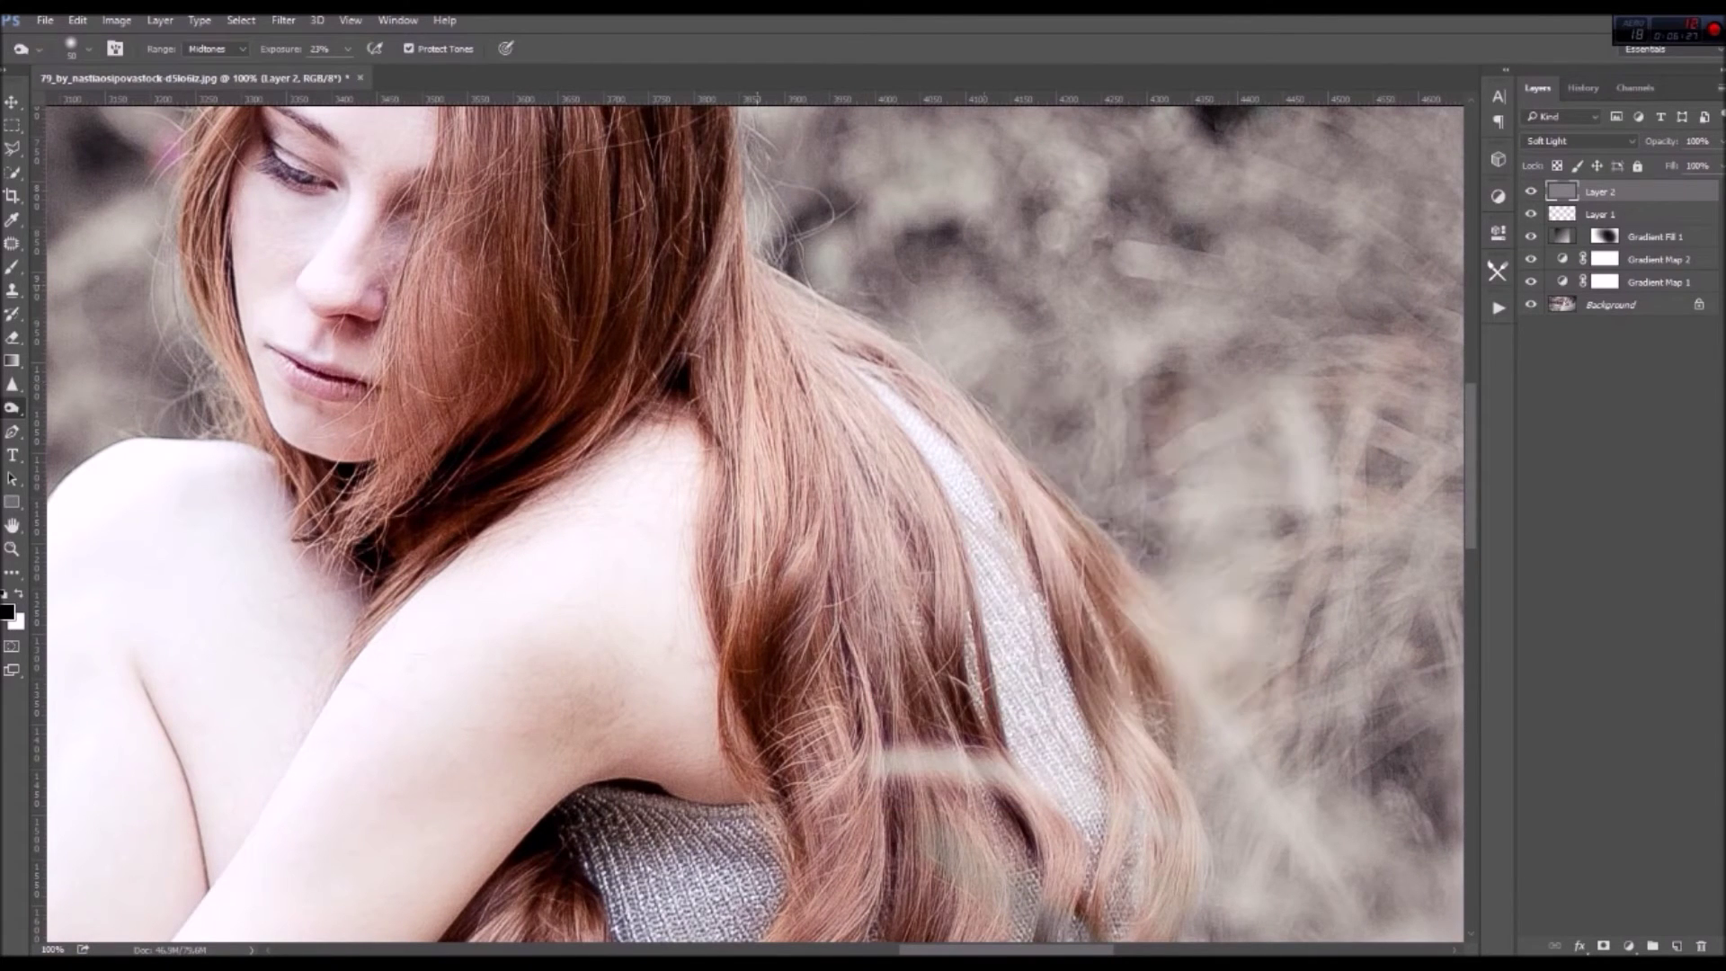
left_click_drag(845, 629, 878, 584)
left_click_drag(949, 728, 923, 611)
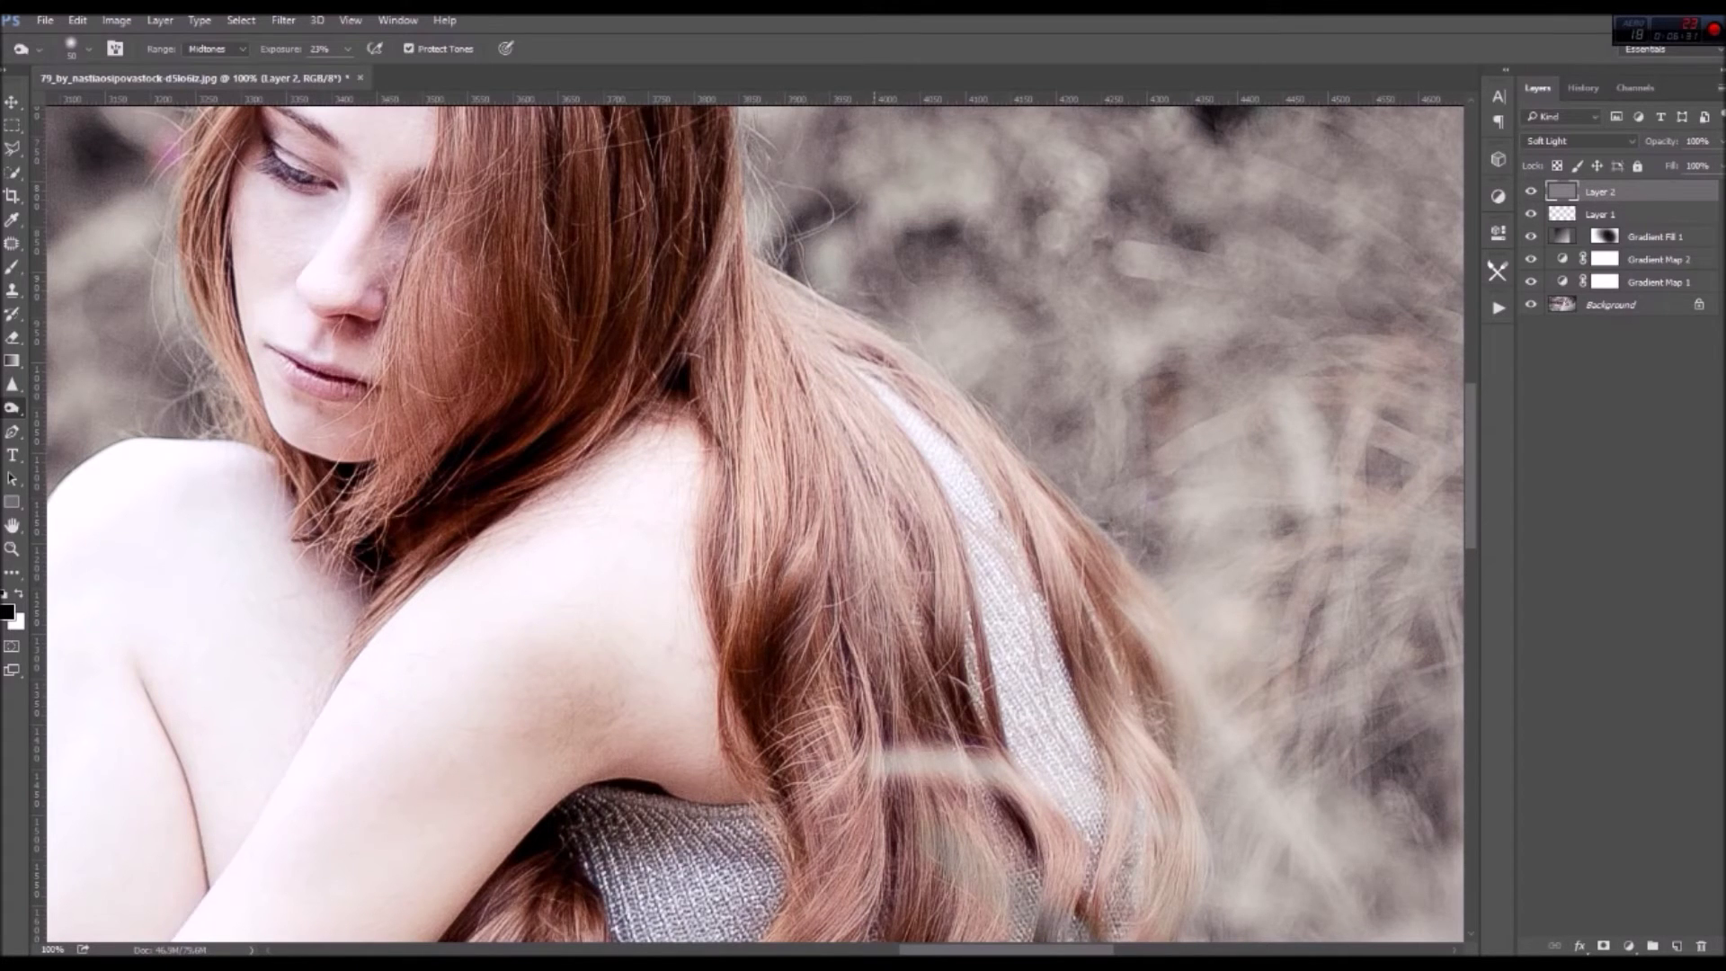
left_click_drag(755, 720, 791, 423)
left_click_drag(839, 634, 811, 675)
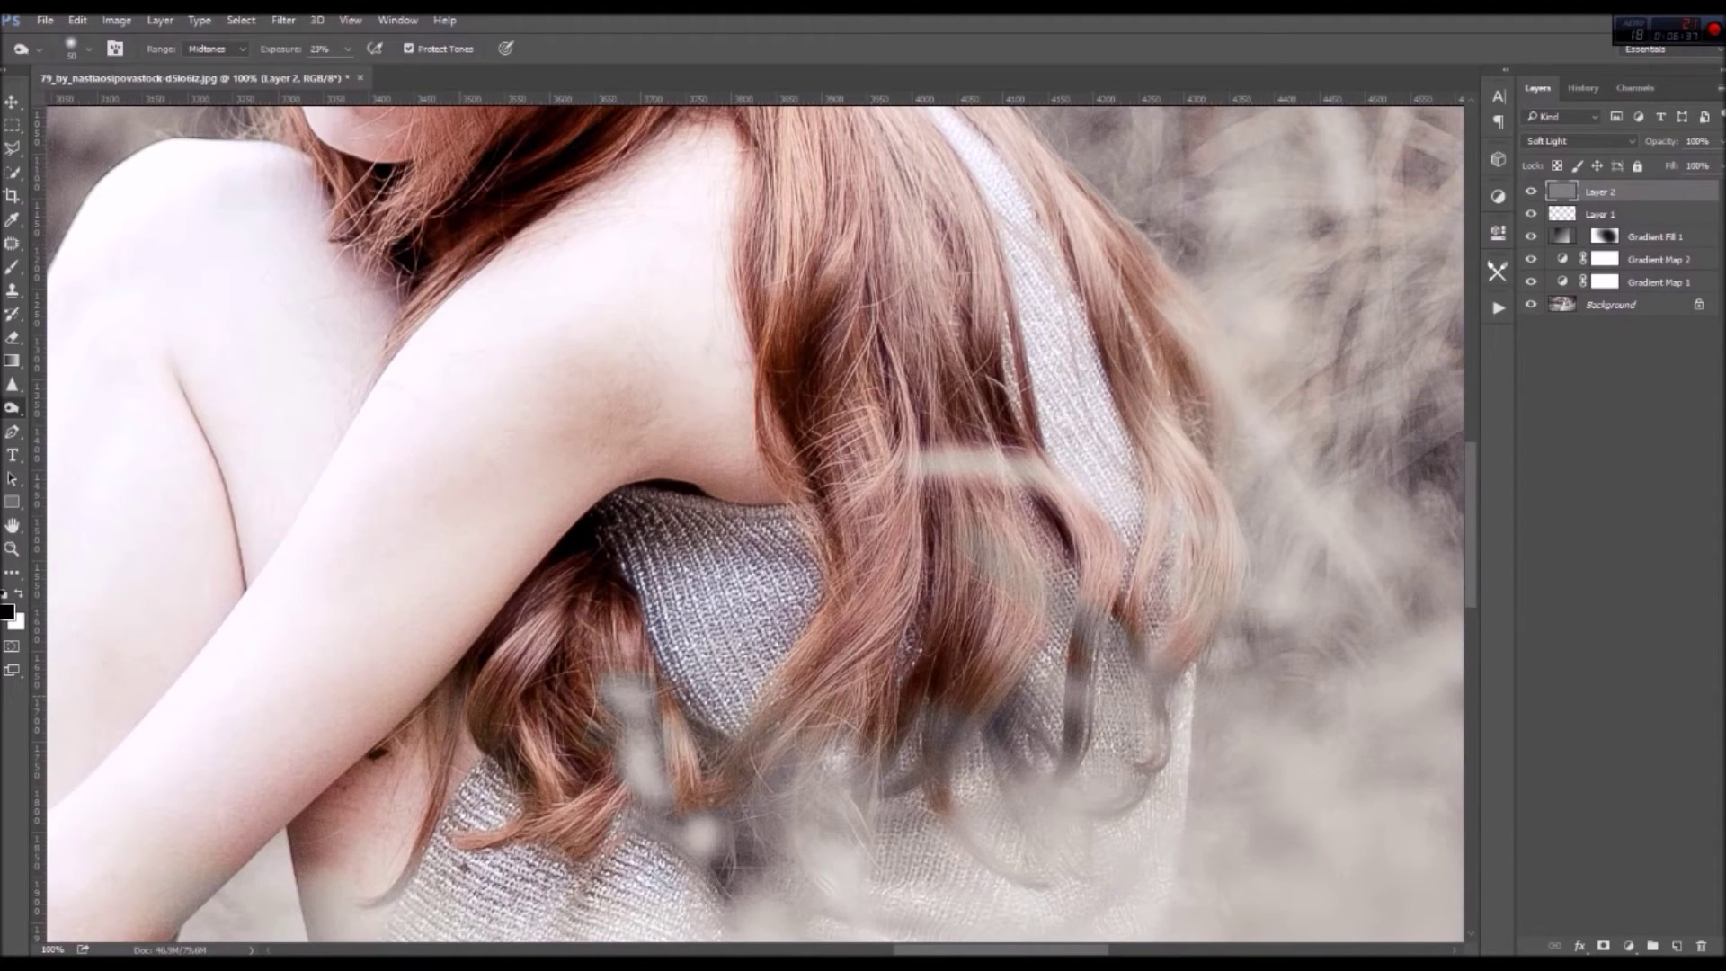
On the Background layer, outline the dark mole under the arm with the Patch tool
scroll(763, 509, "up", 2)
scroll(763, 510, "up", 3)
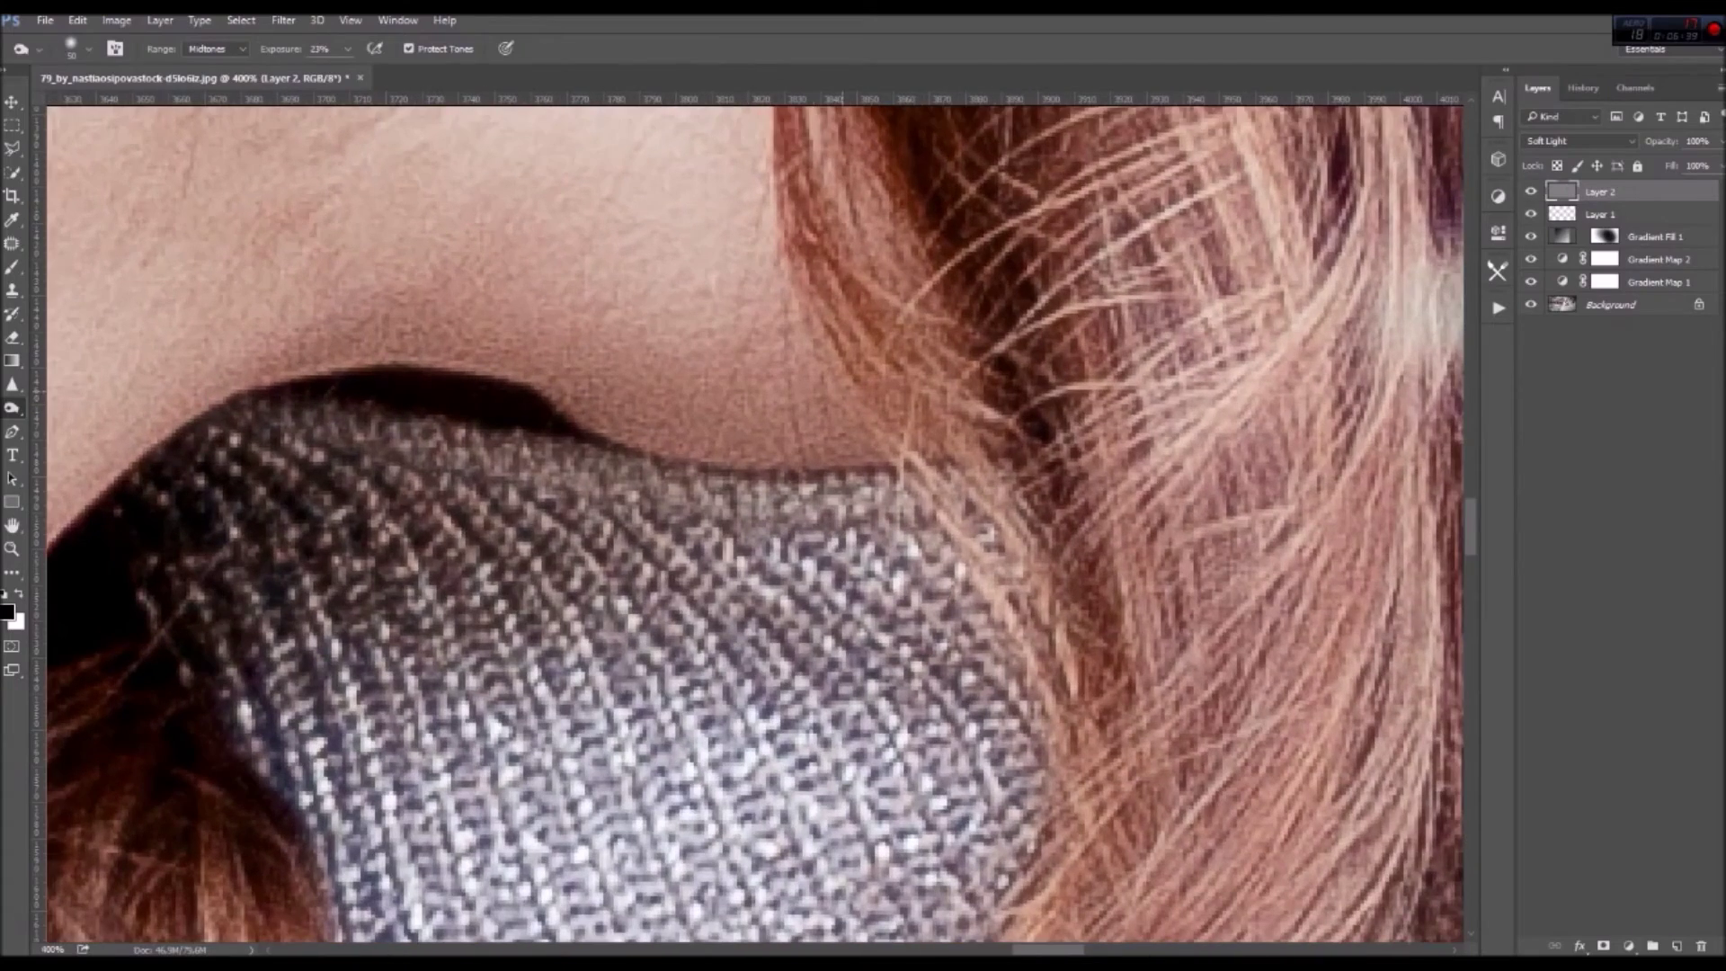
scroll(755, 521, "left", 10)
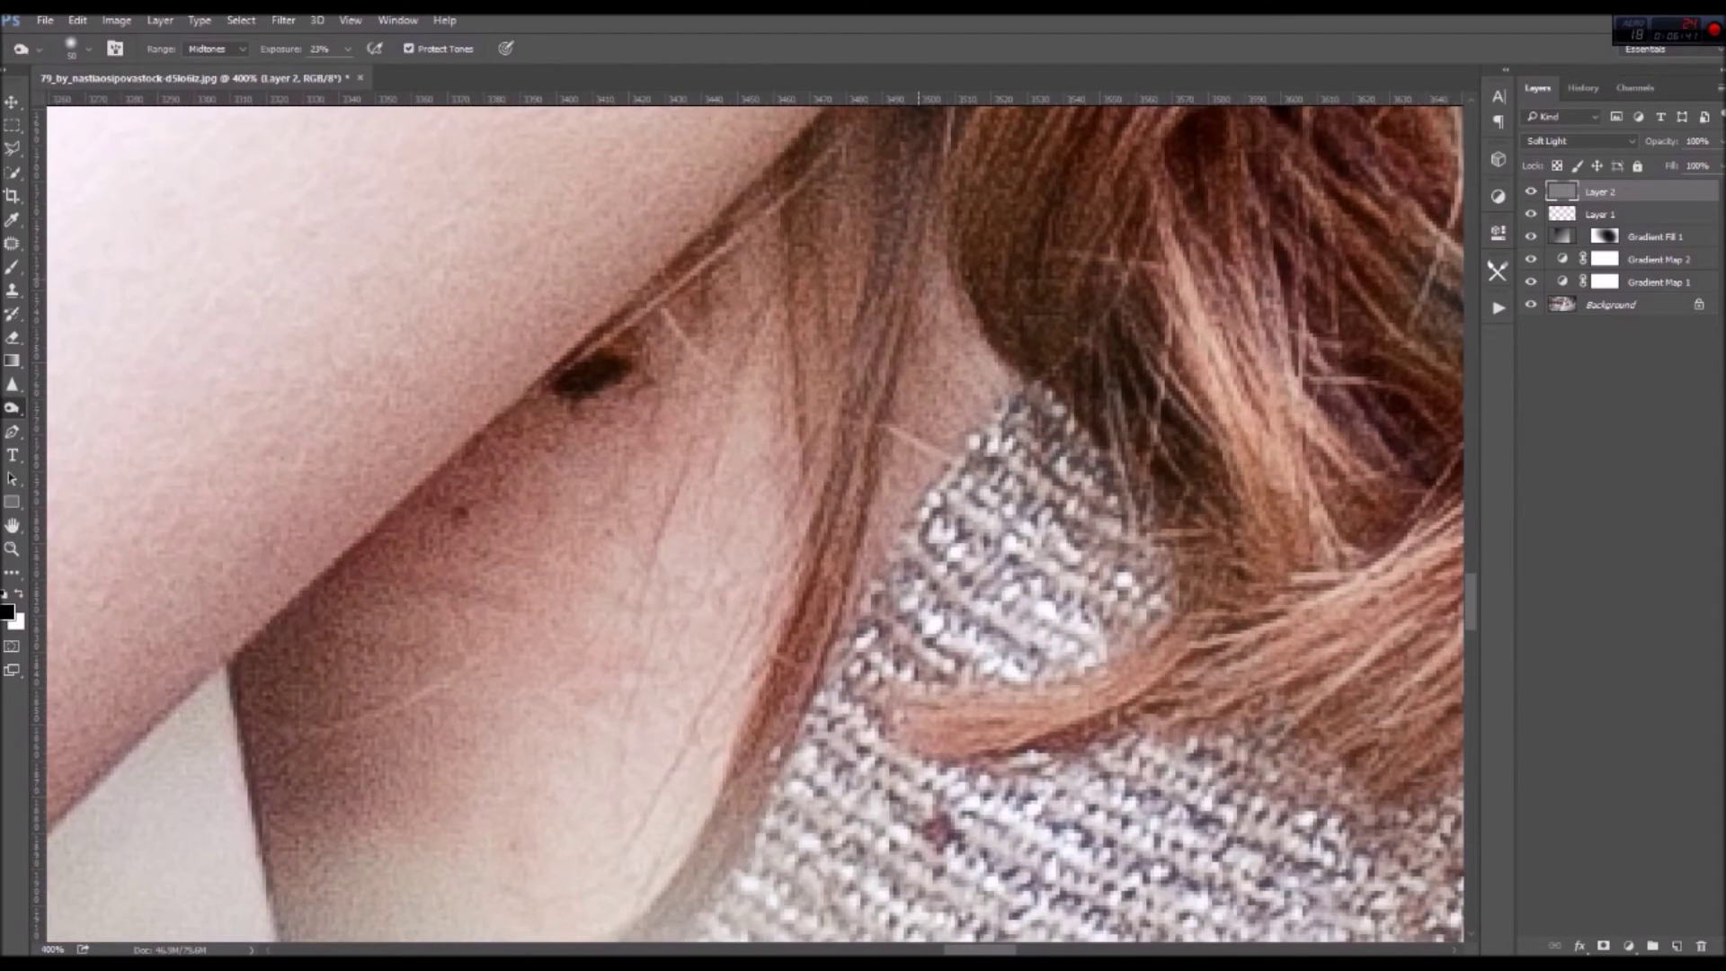
key("j")
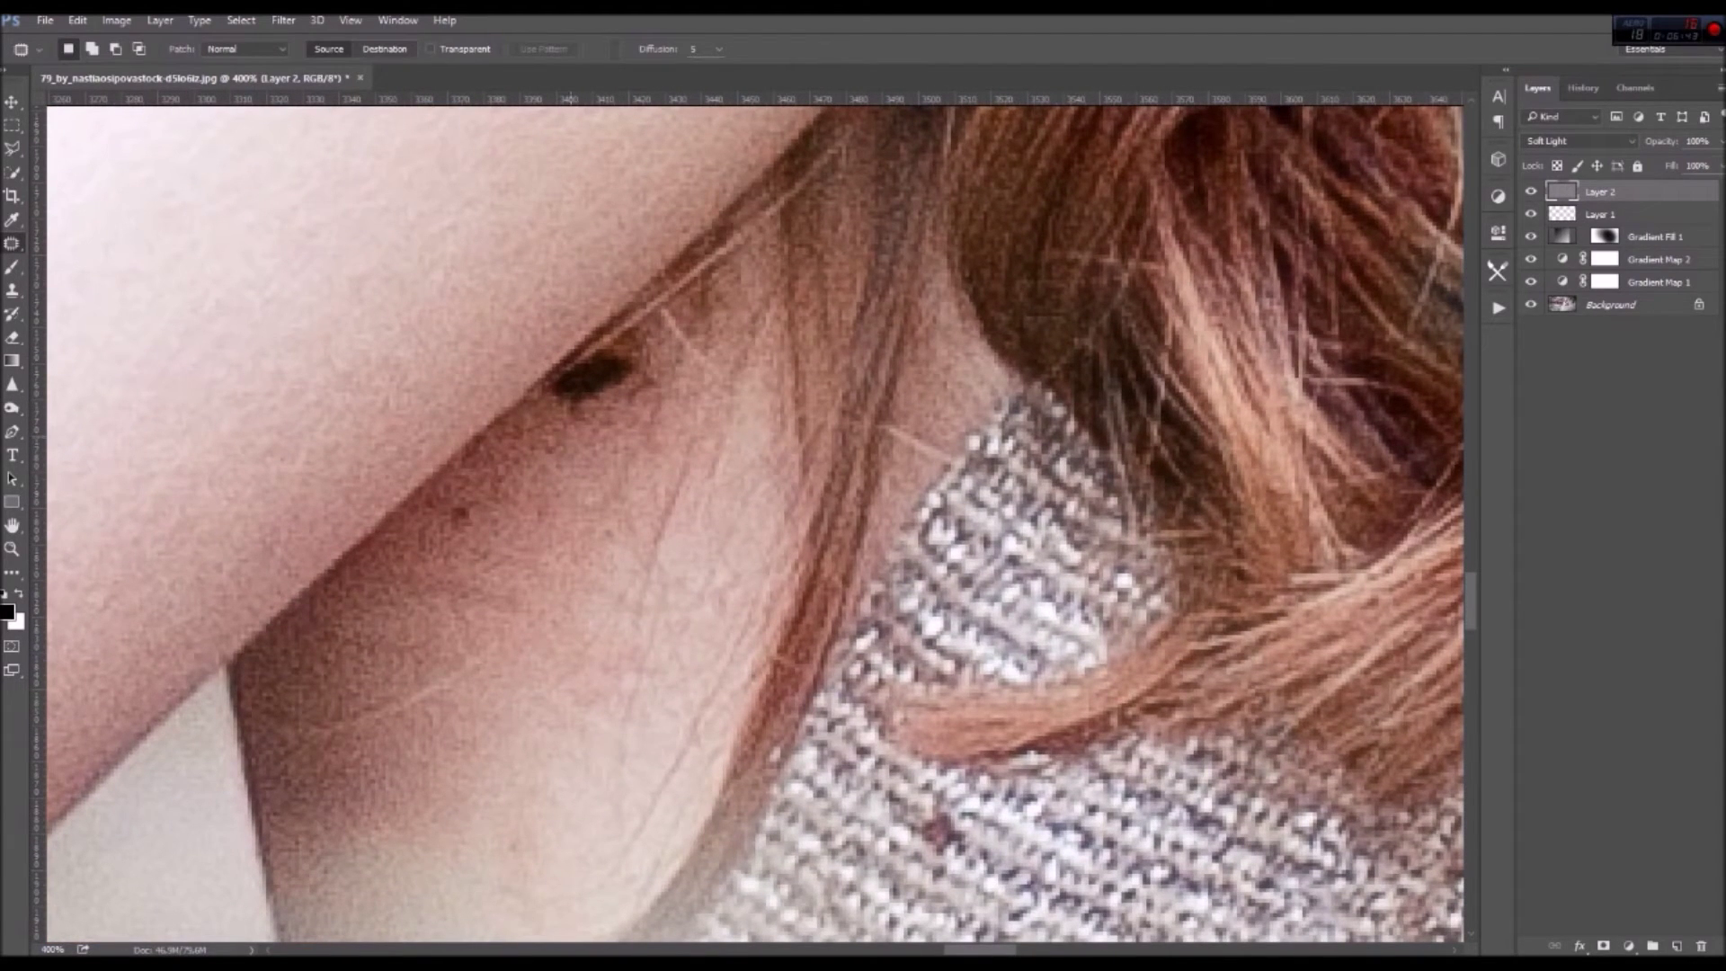
left_click_drag(575, 430, 630, 422)
key("alt+shift+bracketleft")
key("ctrl+d")
Patch a small dark mole and an upper-arm blemish with clean nearby skin
left_click_drag(454, 506, 449, 554)
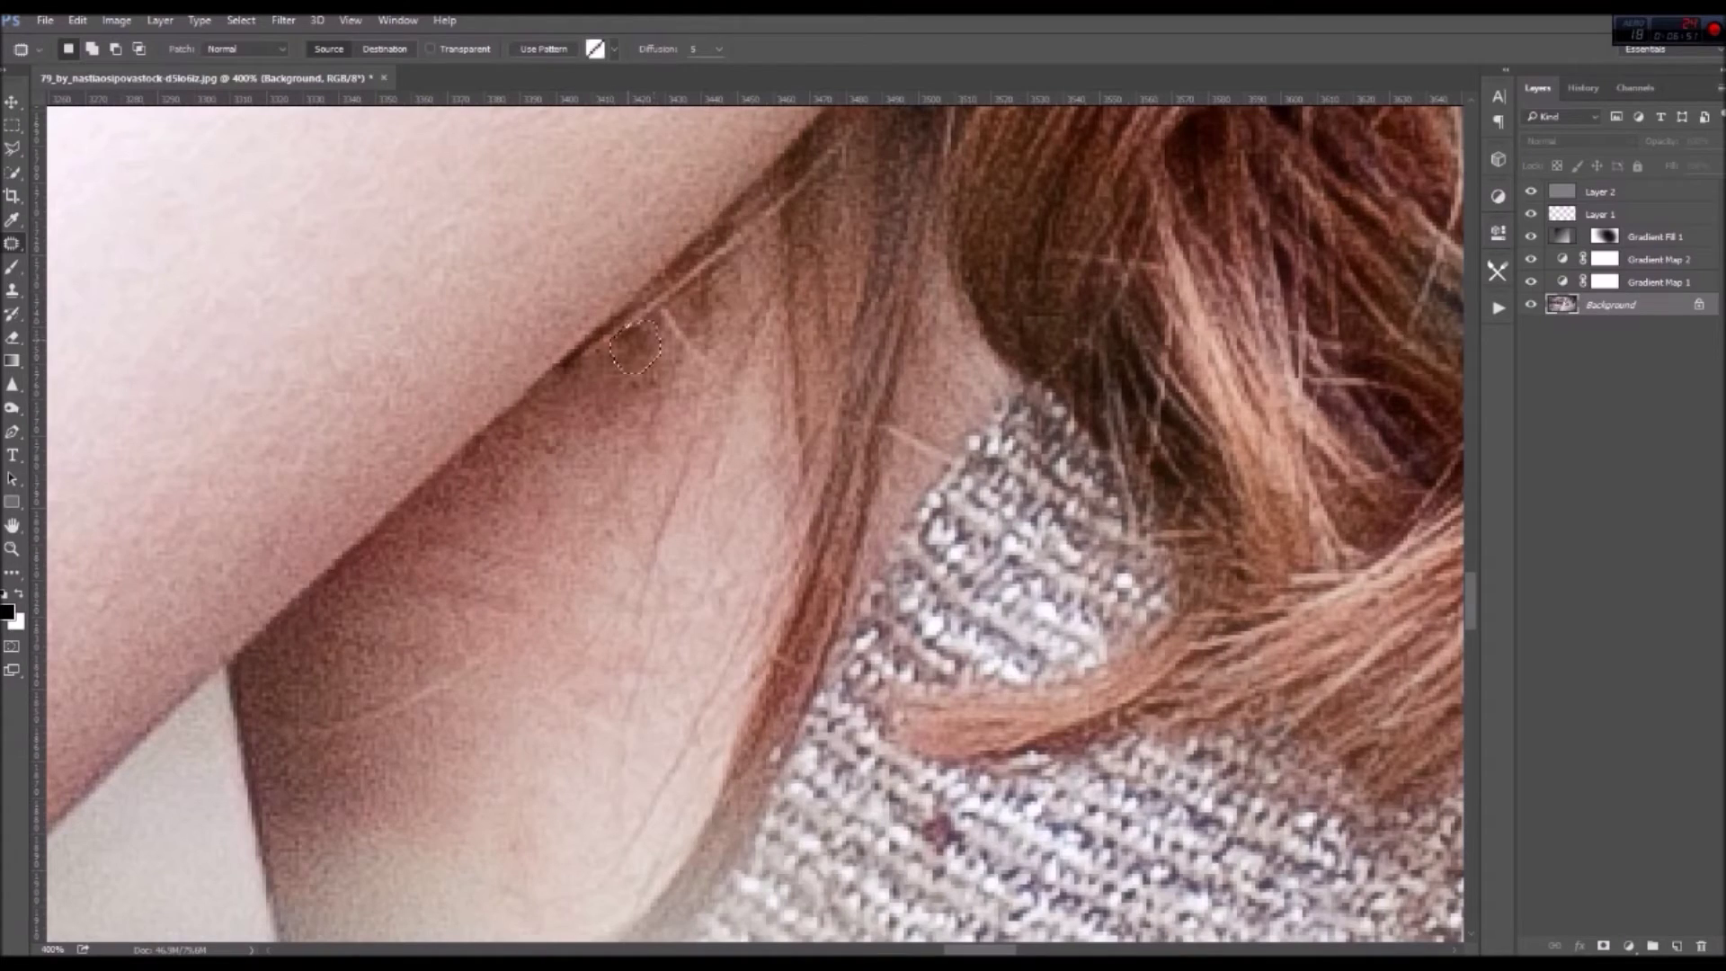
key("ctrl+1")
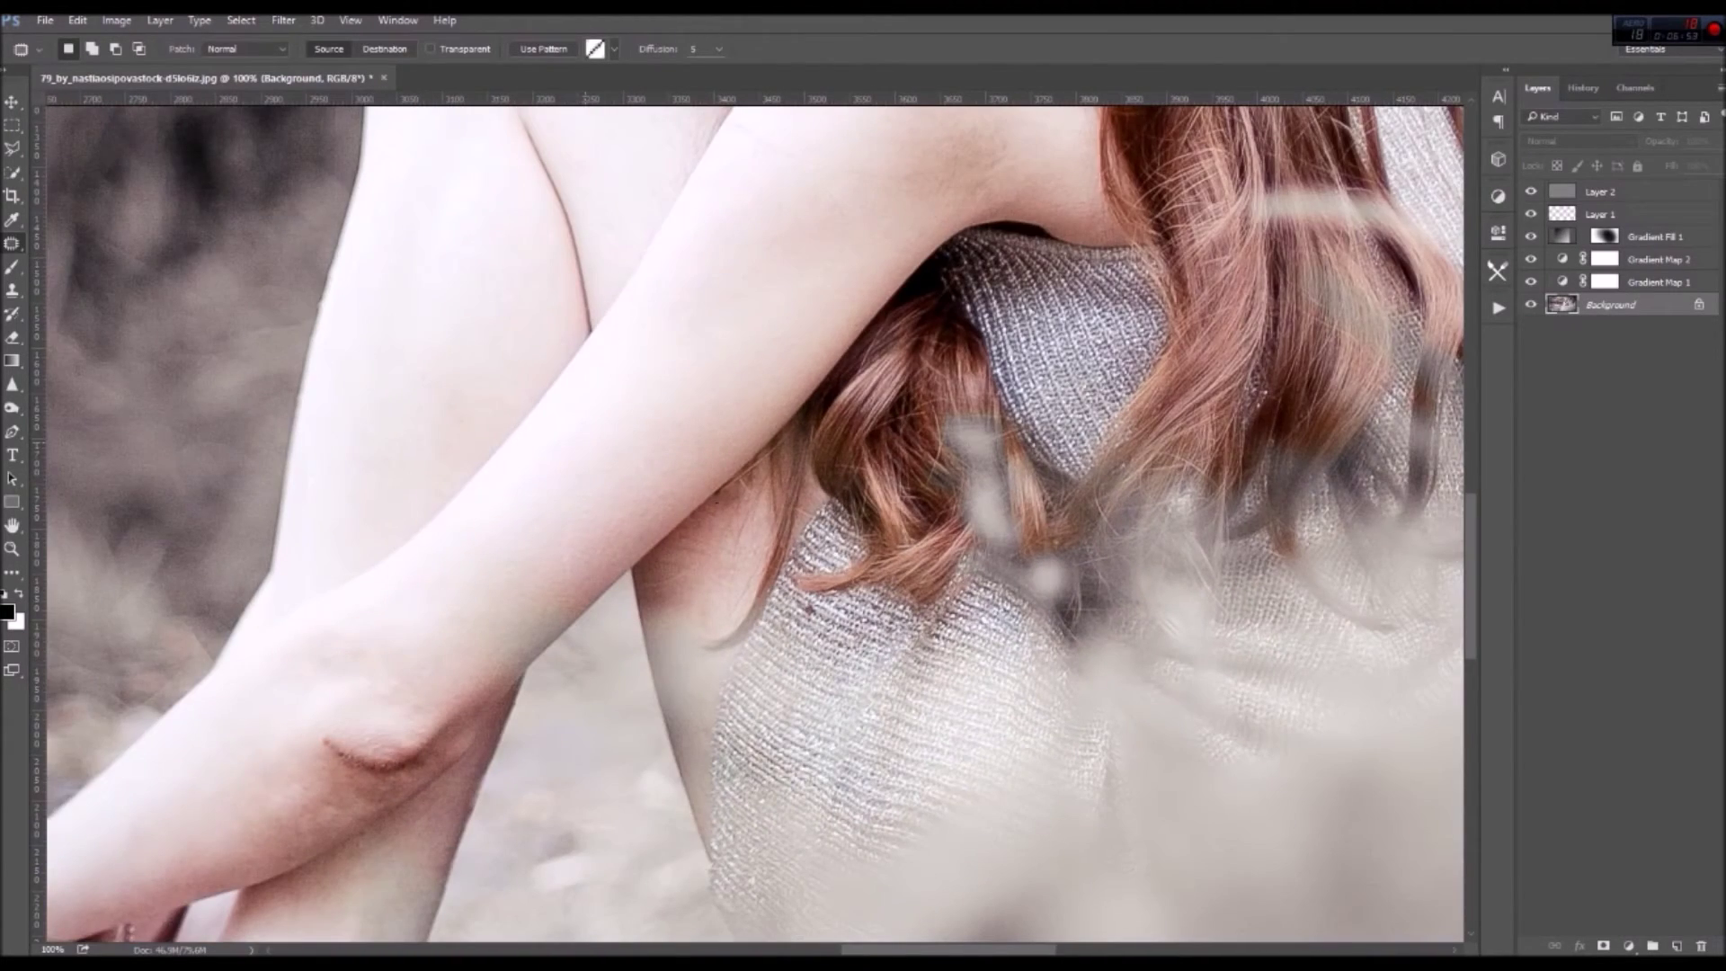
scroll(755, 521, "up", 5)
scroll(755, 522, "right", 3)
mouse_move(791, 585)
left_mouse_down()
mouse_move(710, 476)
mouse_move(773, 613)
left_mouse_up()
left_click_drag(719, 539, 549, 719)
key("ctrl+d")
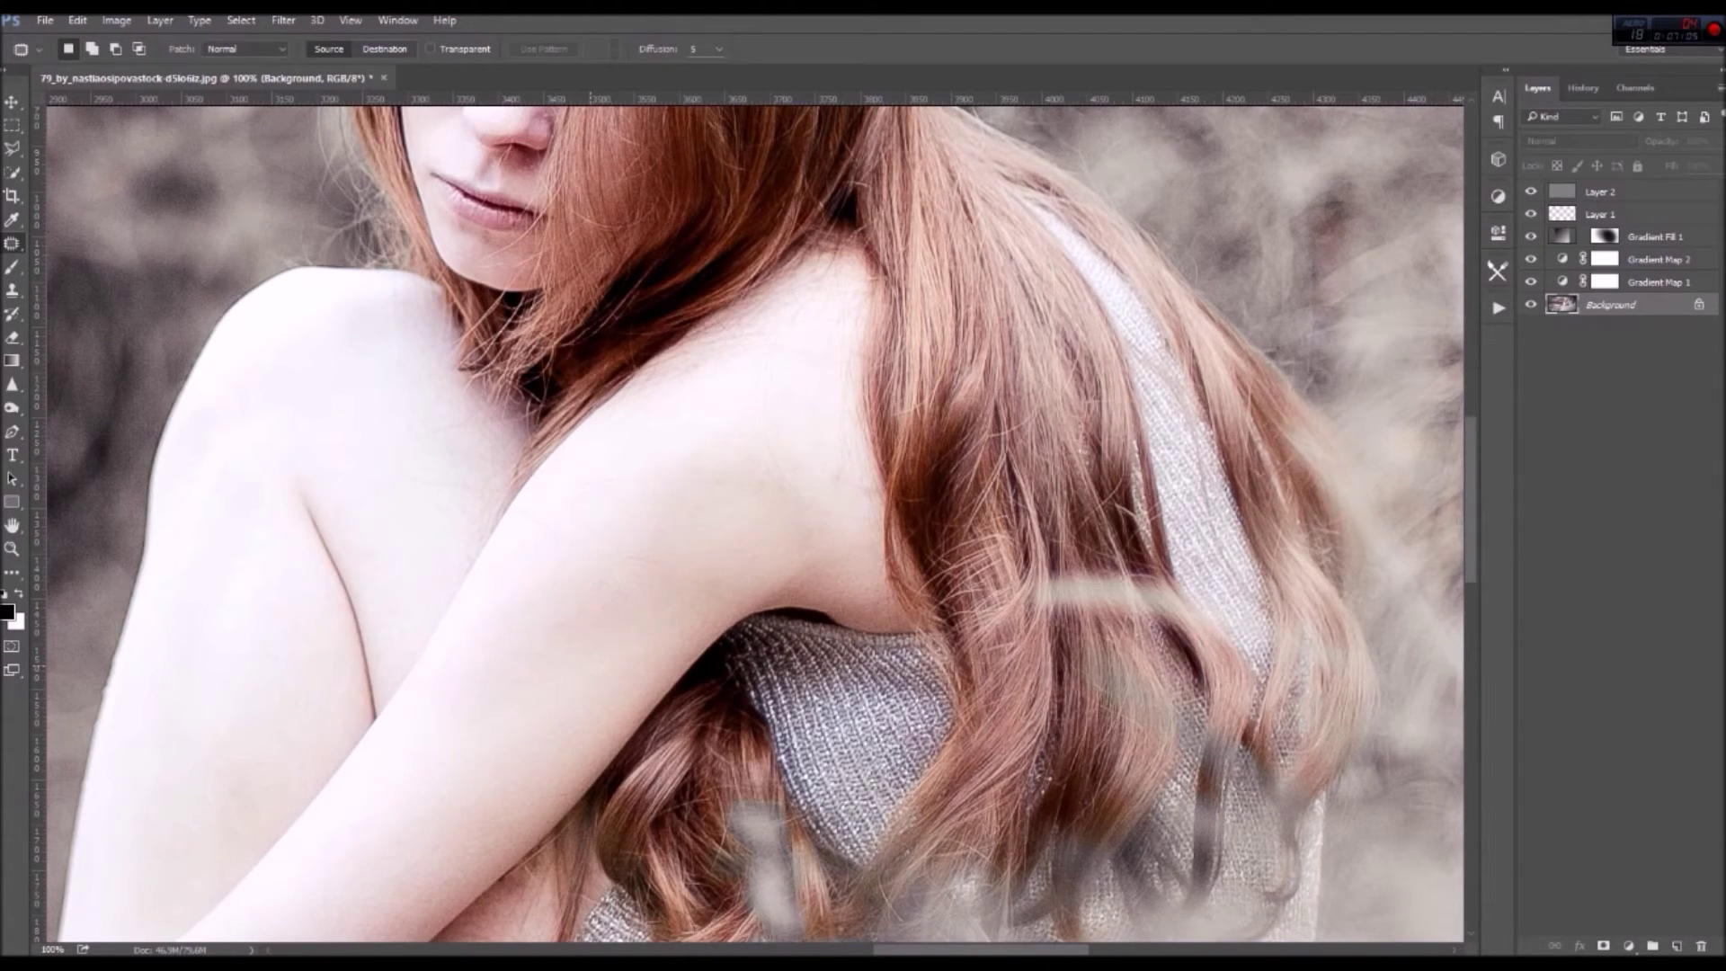
Outline a blemish on her cheek for patching, then navigate down to the chin
scroll(755, 521, "up", 3)
scroll(755, 521, "up", 3)
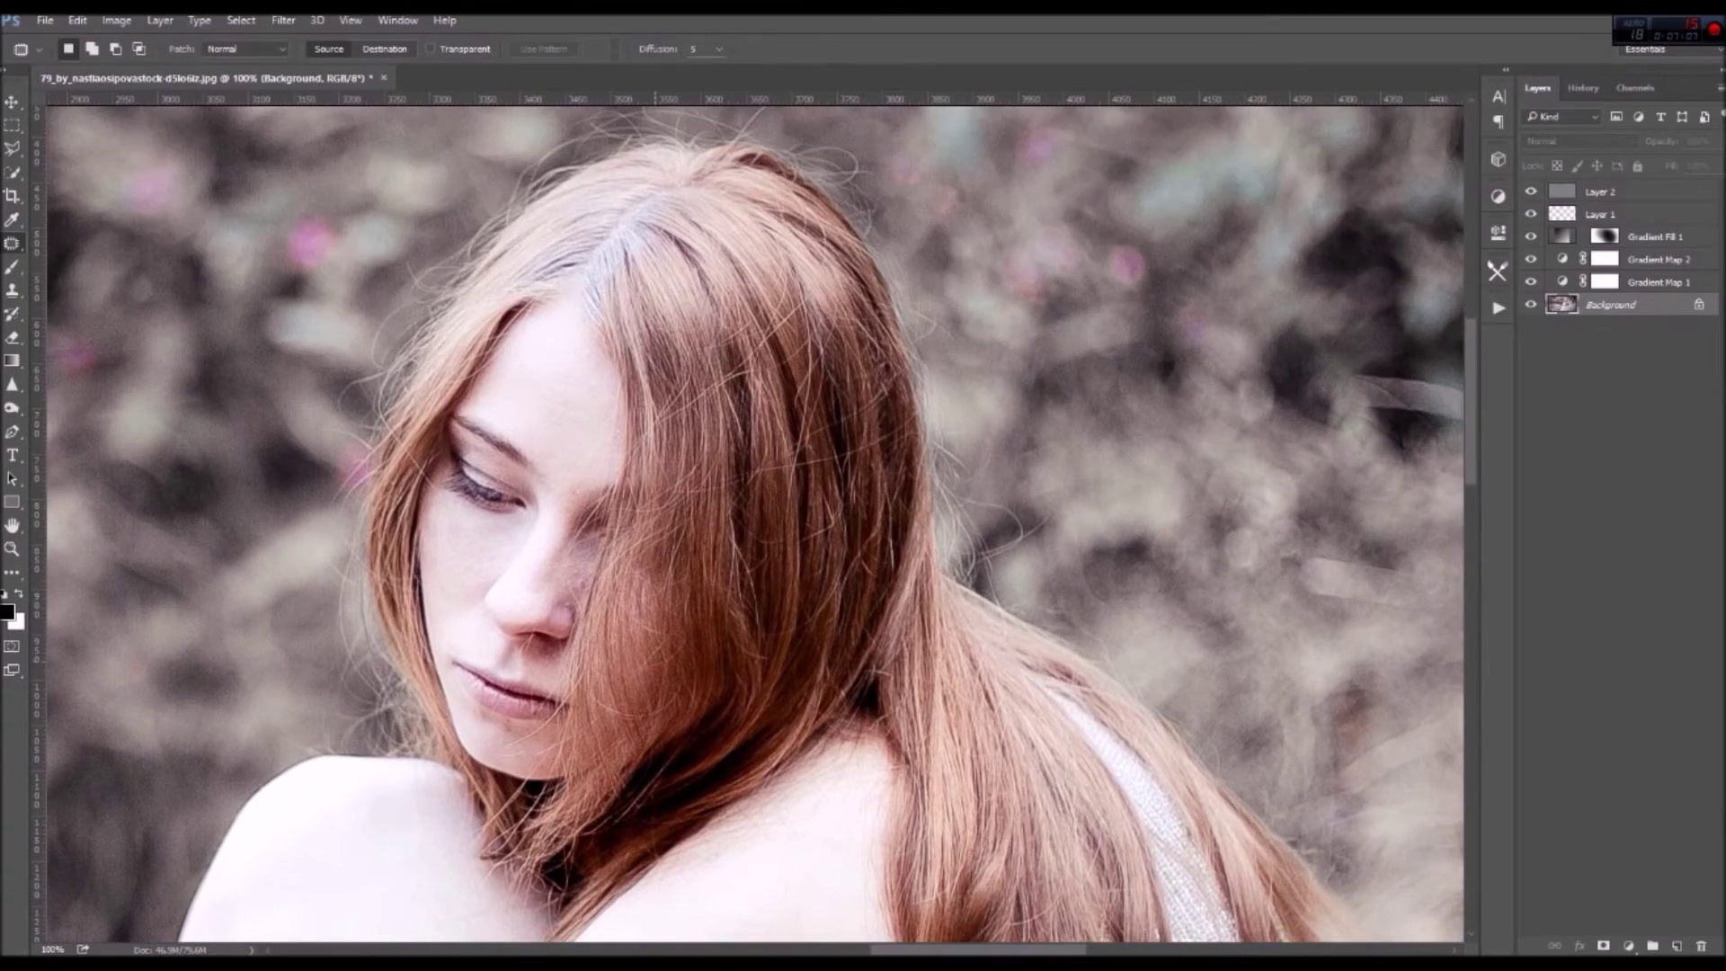
scroll(728, 526, "up", 2)
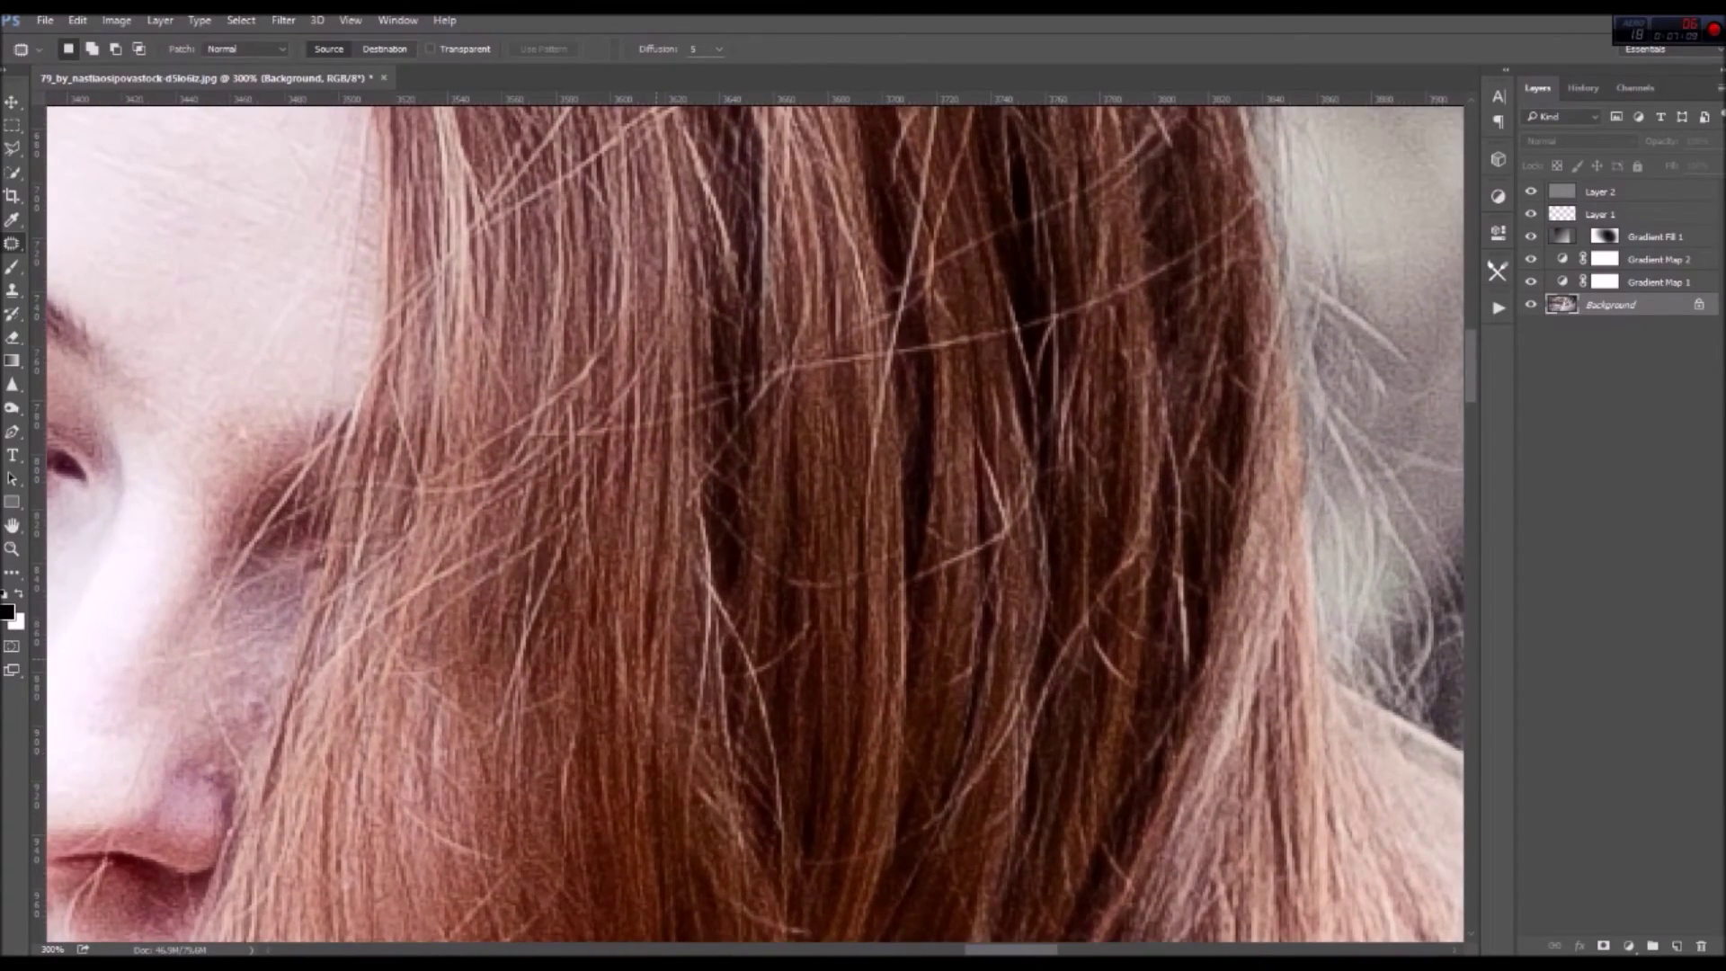
scroll(755, 522, "left", 5)
scroll(755, 522, "down", 2)
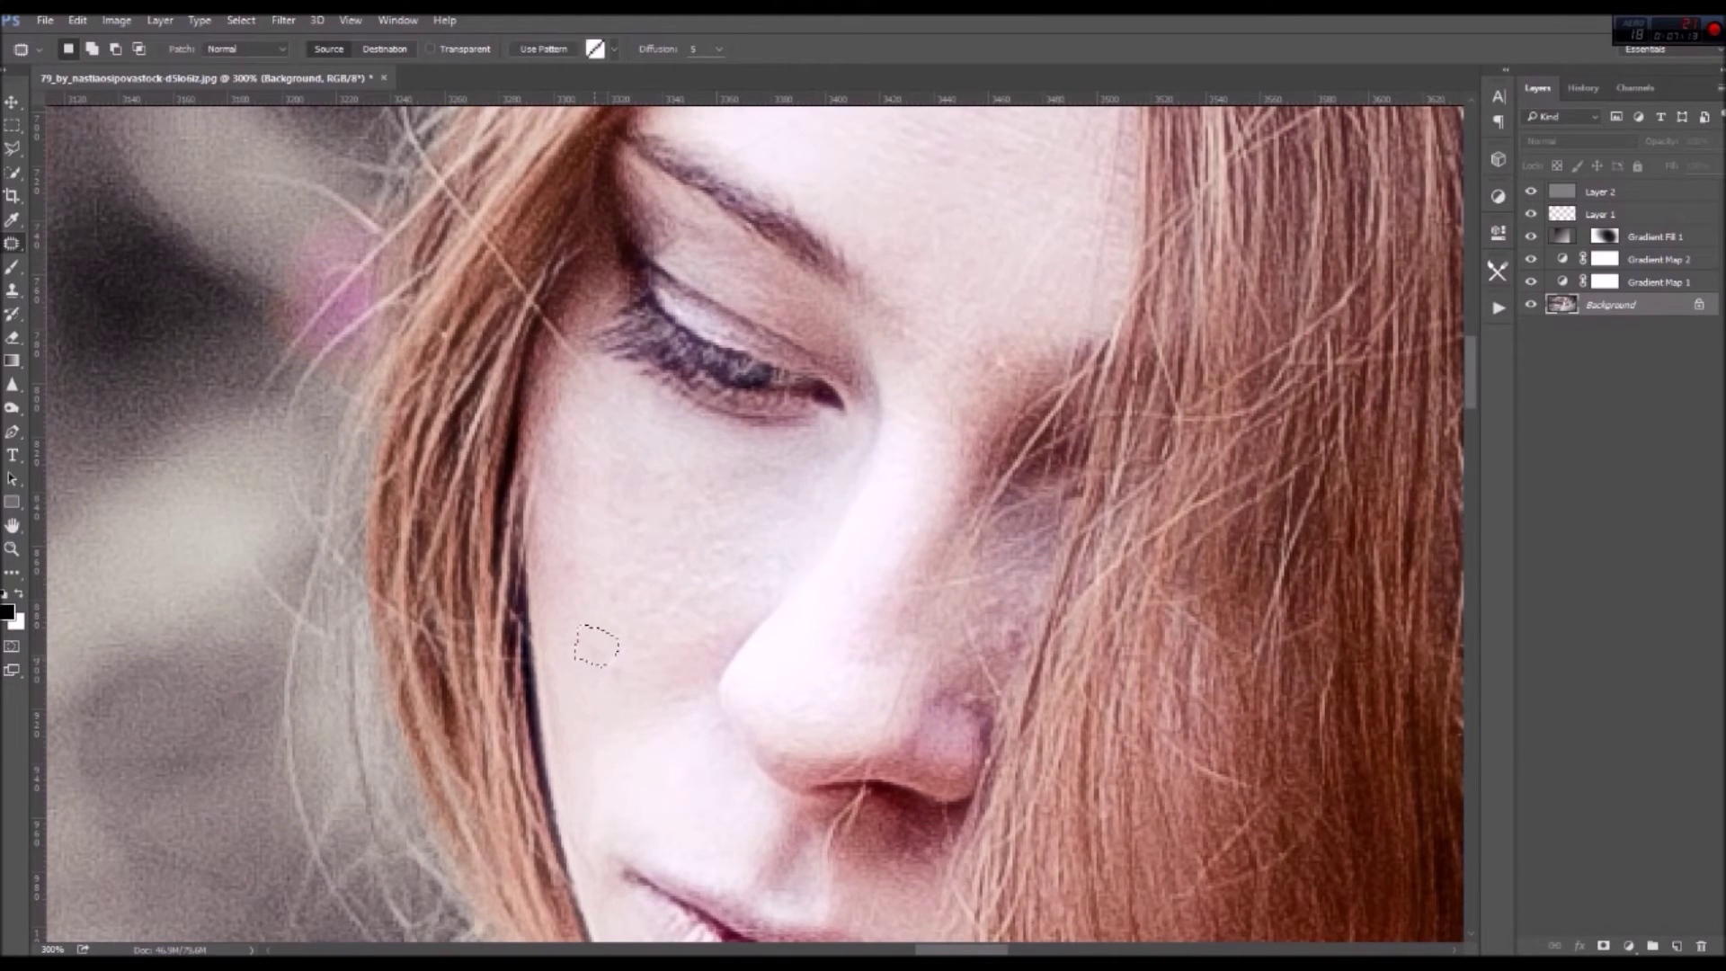
mouse_move(657, 475)
left_mouse_down()
mouse_move(615, 530)
mouse_move(654, 469)
left_mouse_up()
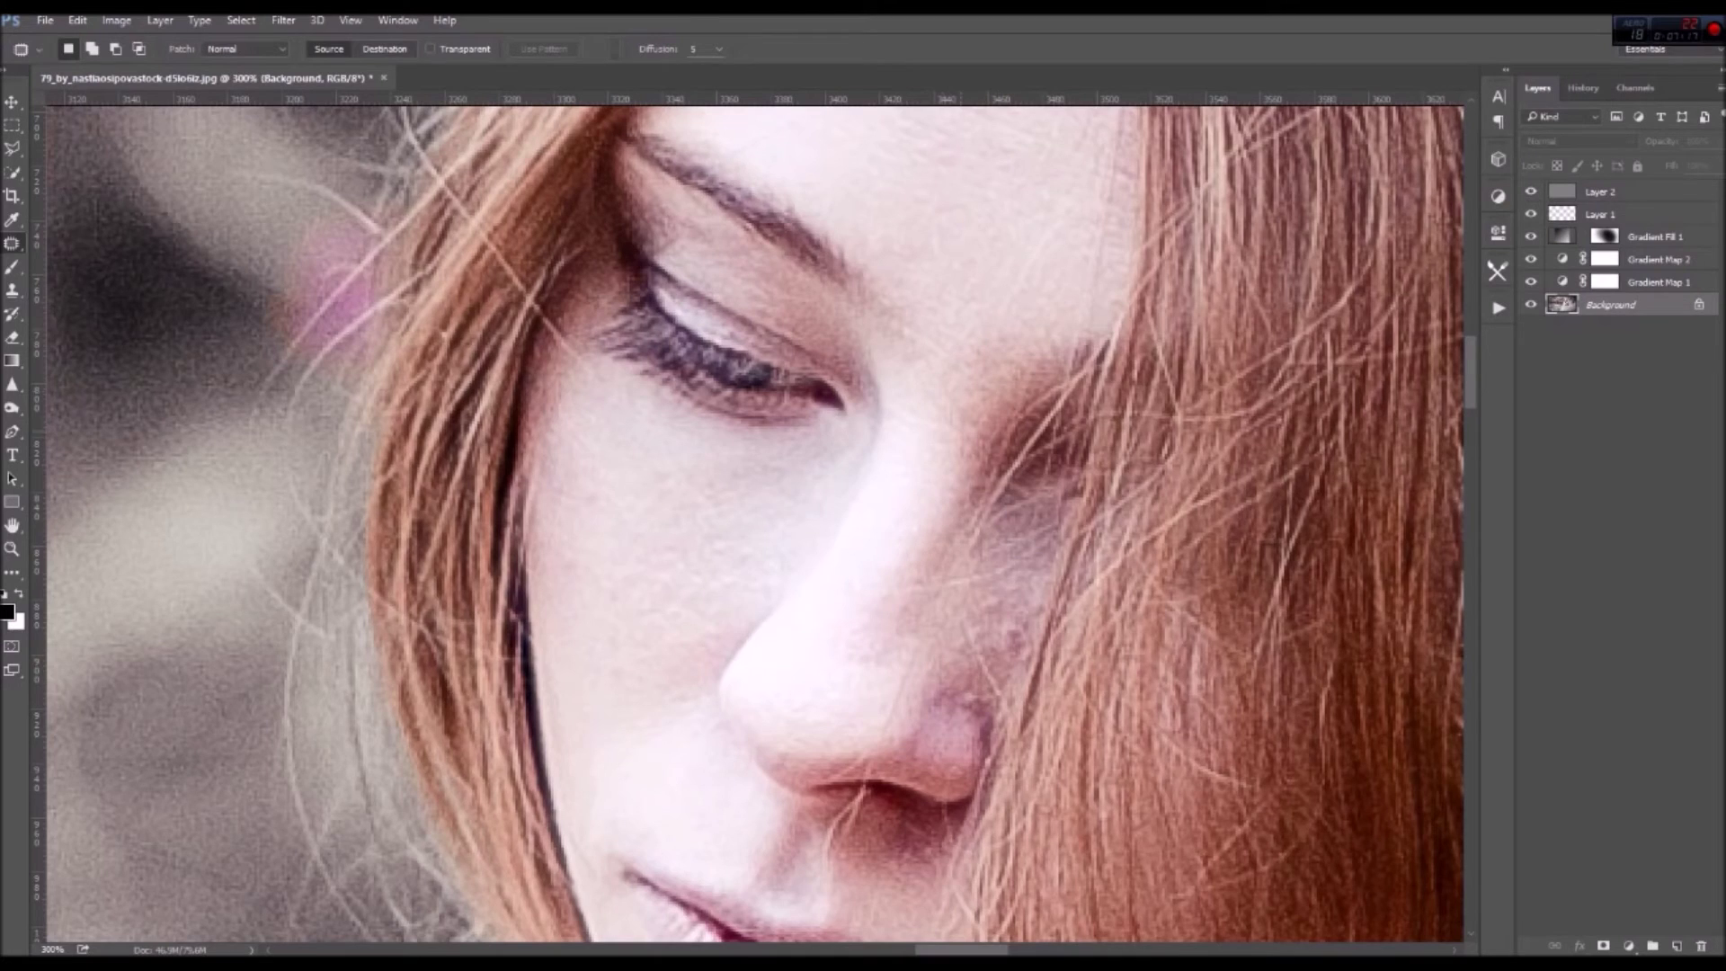
scroll(755, 521, "up", 3)
scroll(755, 521, "right", 3)
scroll(755, 521, "up", 3)
scroll(755, 521, "right", 1)
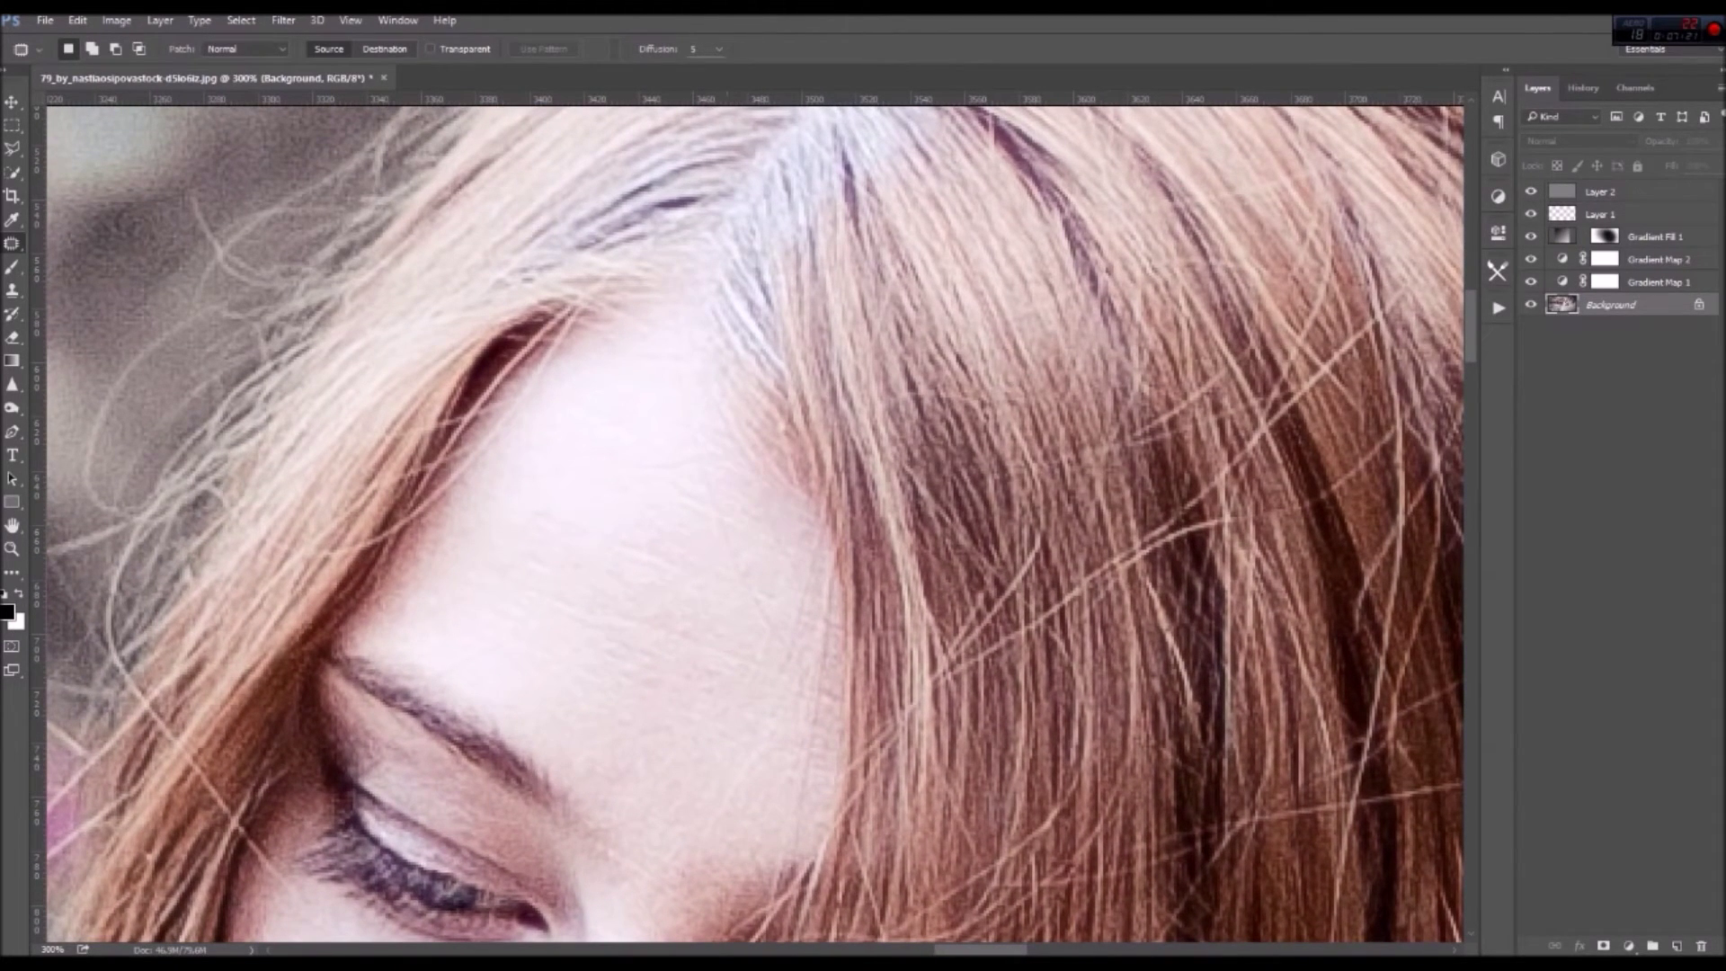
scroll(755, 521, "down", 5)
scroll(755, 522, "left", 3)
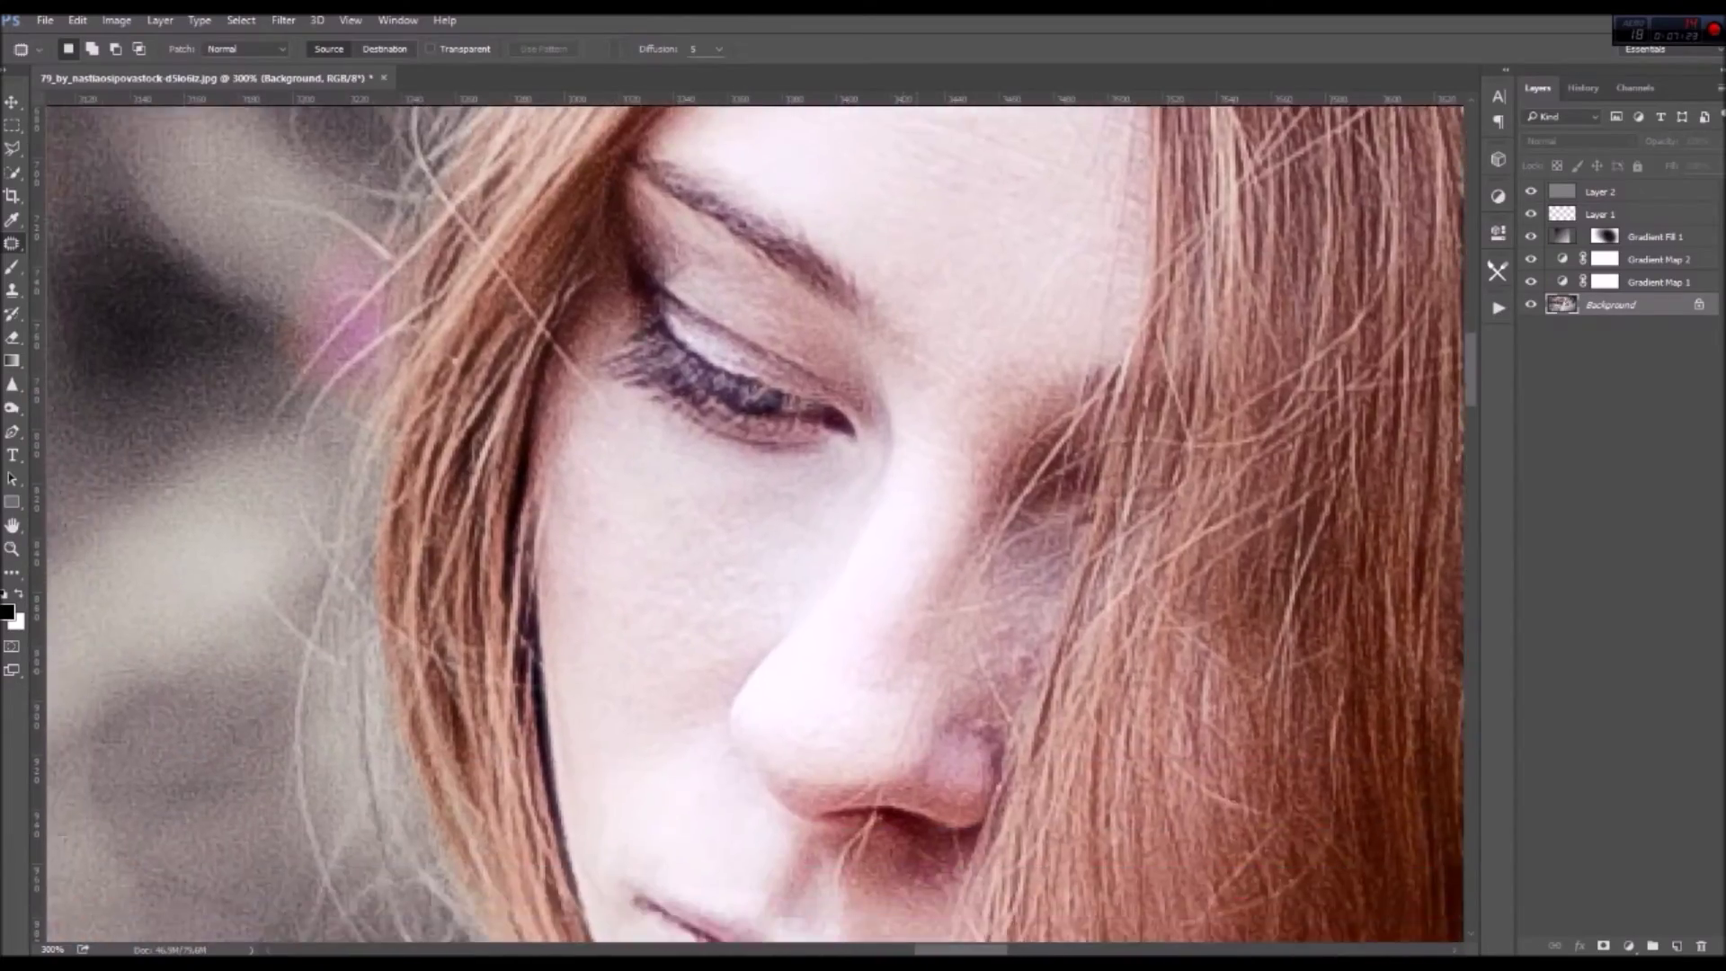
scroll(755, 522, "down", 5)
scroll(755, 521, "down", 1)
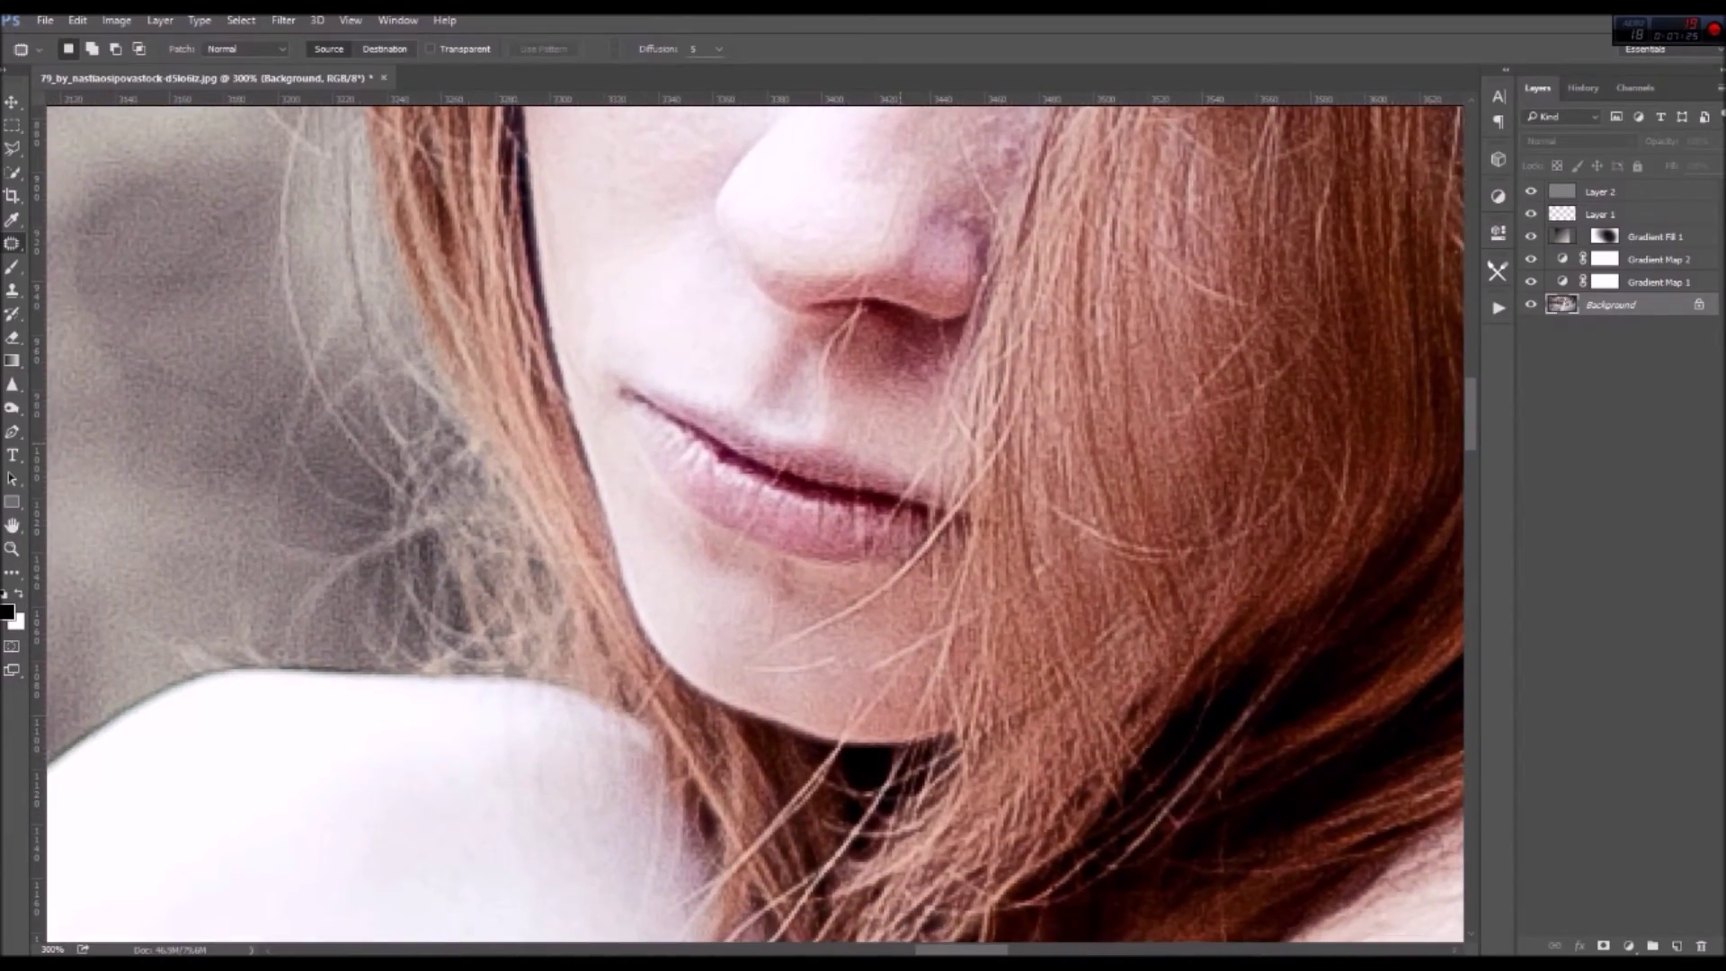
scroll(755, 522, "down", 3)
scroll(755, 522, "down", 5)
scroll(755, 522, "up", 1)
scroll(755, 521, "up", 5)
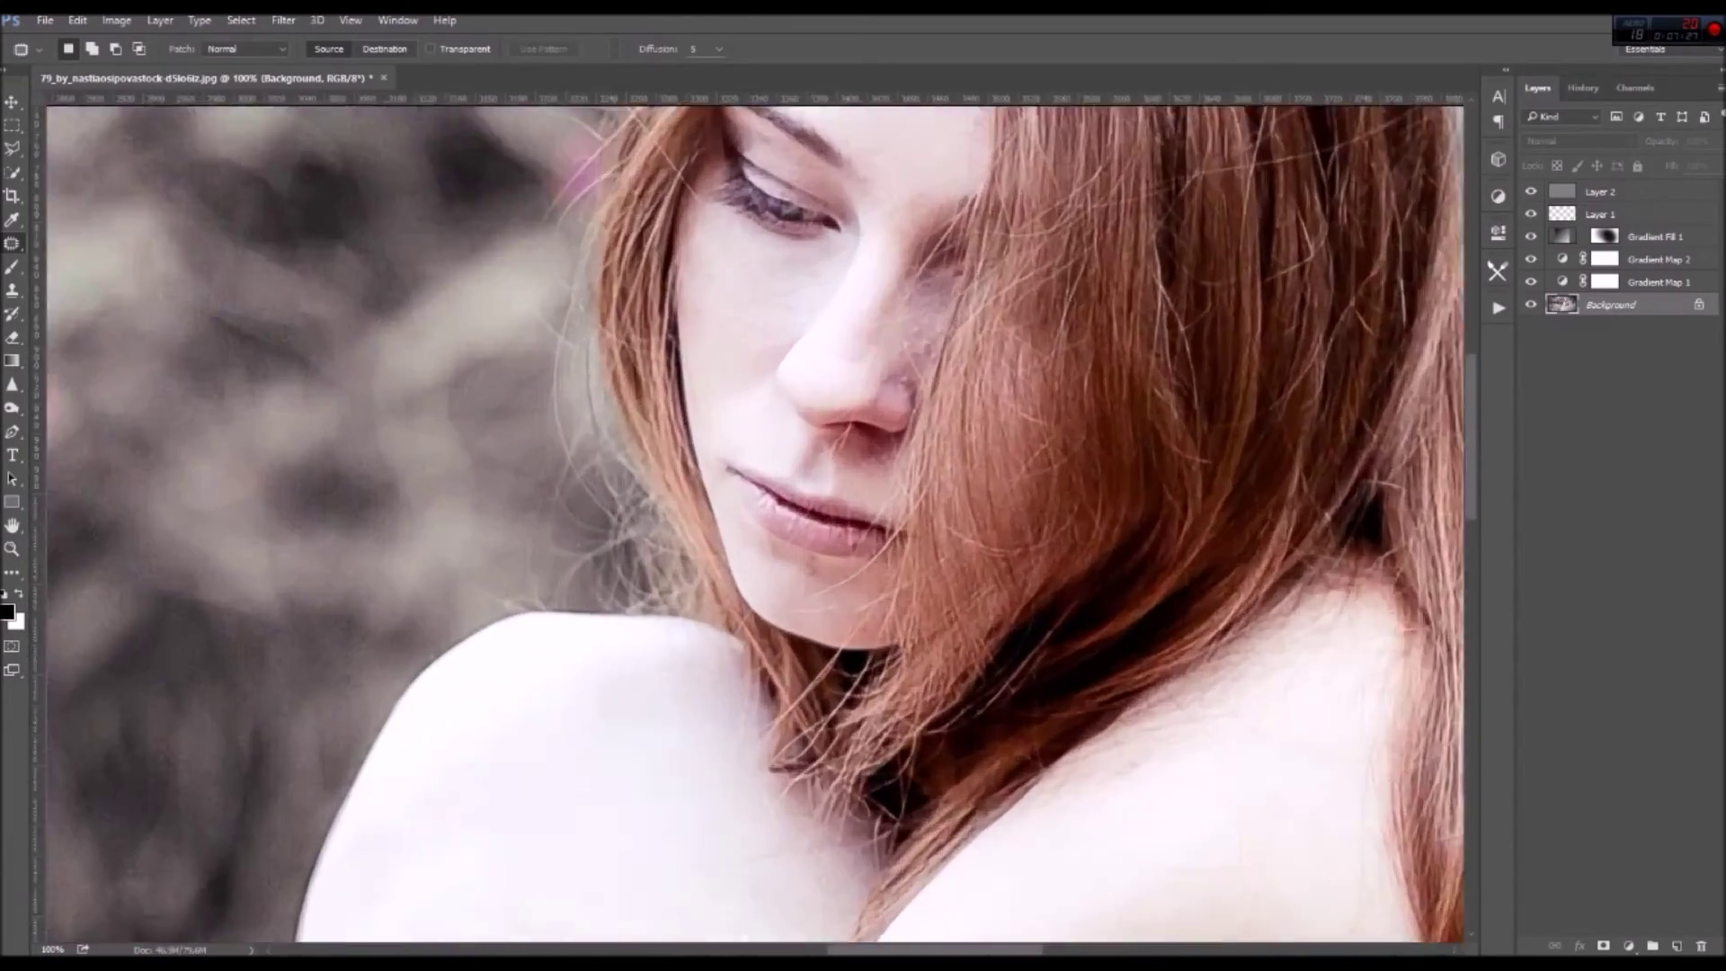
scroll(755, 522, "up", 4)
scroll(755, 521, "down", 2)
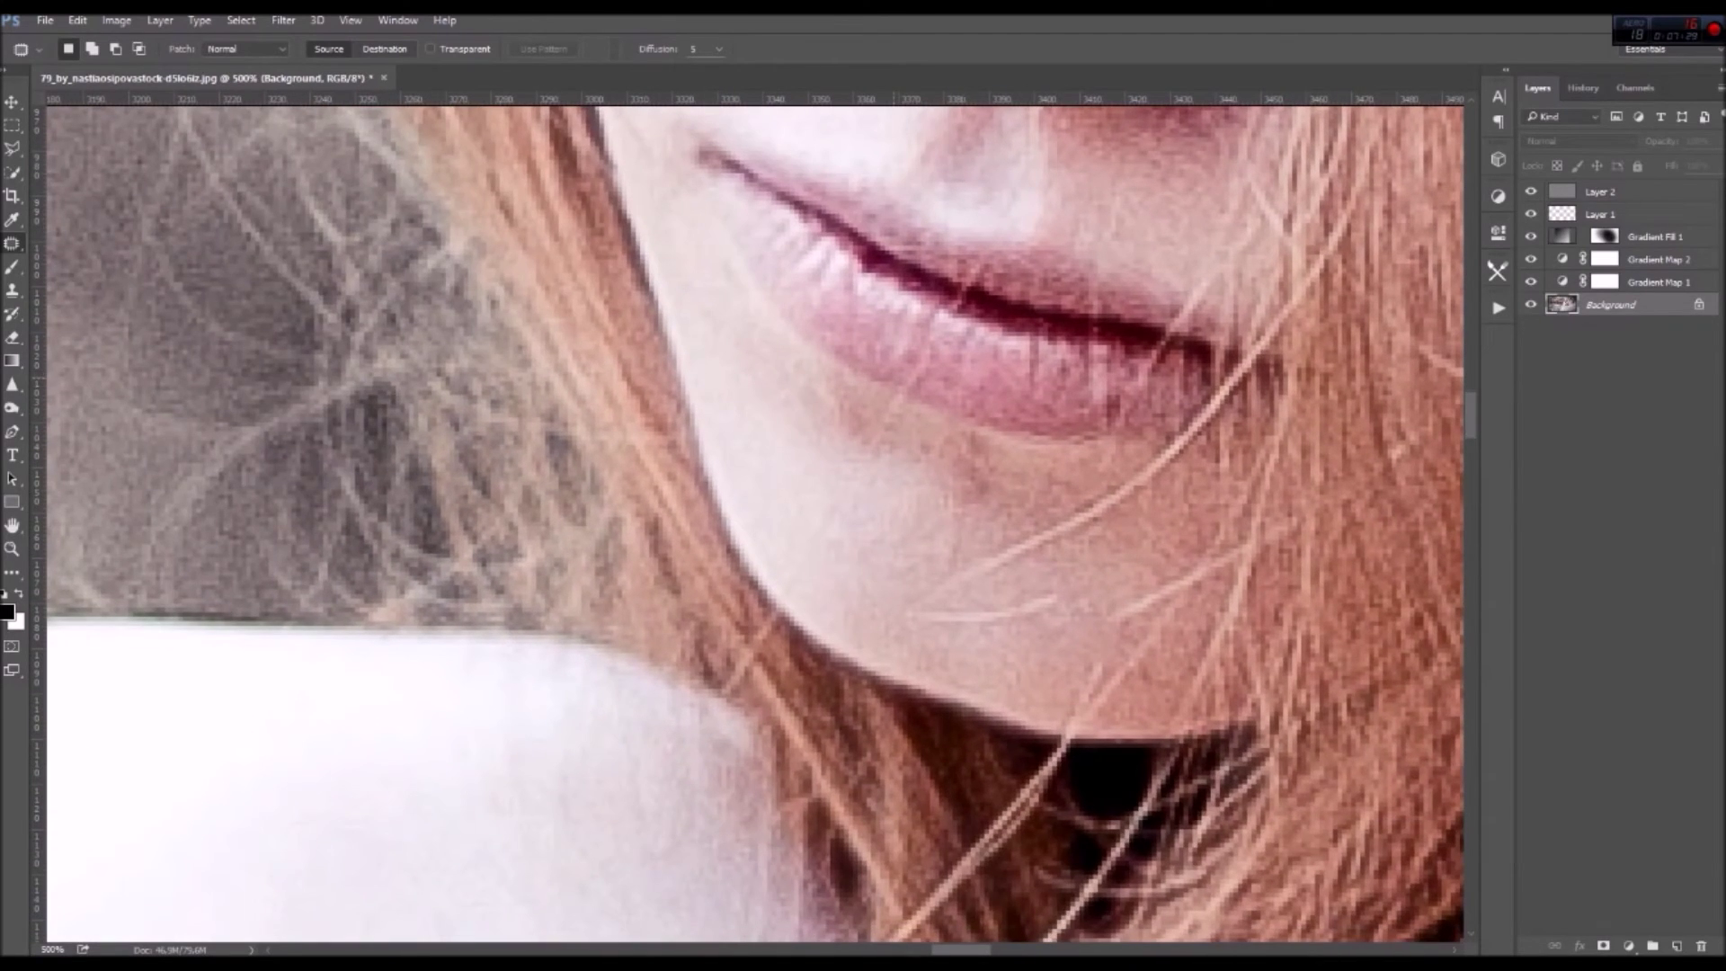
Patch the three chin spots with nearby clean skin and zoom out to the whole woman
left_click_drag(850, 388, 859, 486)
key("ctrl+d")
left_click_drag(975, 463, 979, 530)
key("ctrl+d")
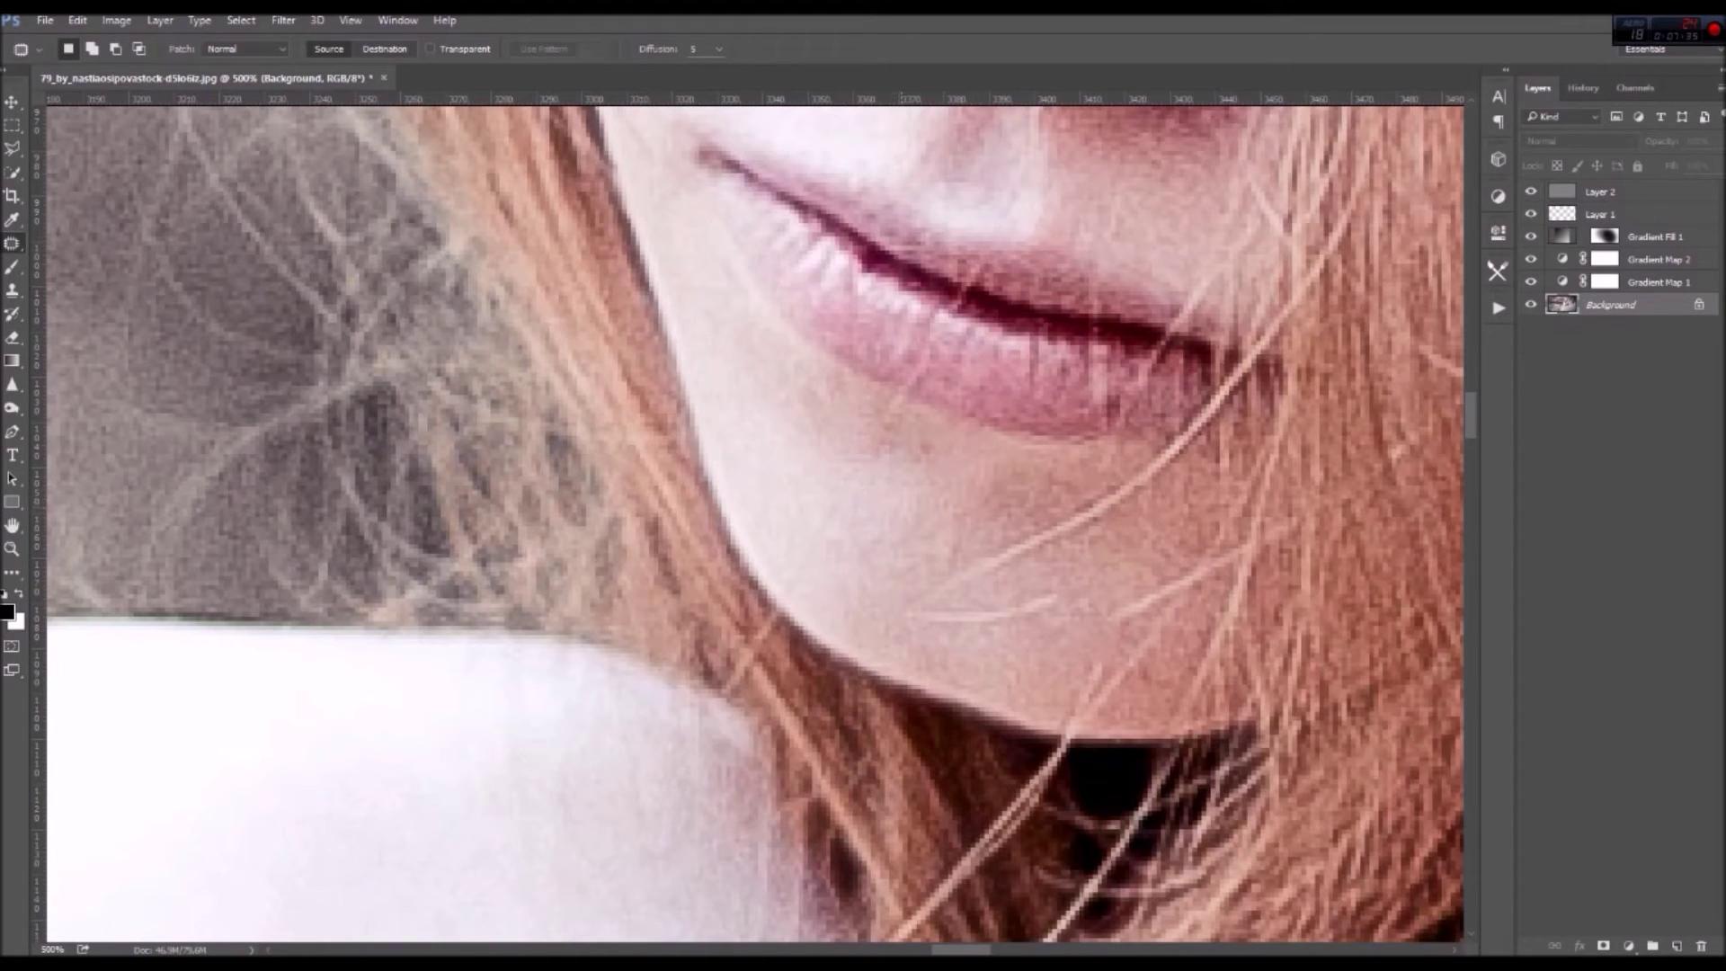
mouse_move(939, 467)
left_mouse_down()
mouse_move(863, 454)
mouse_move(906, 503)
left_mouse_up()
key("ctrl+d")
key("ctrl+minus")
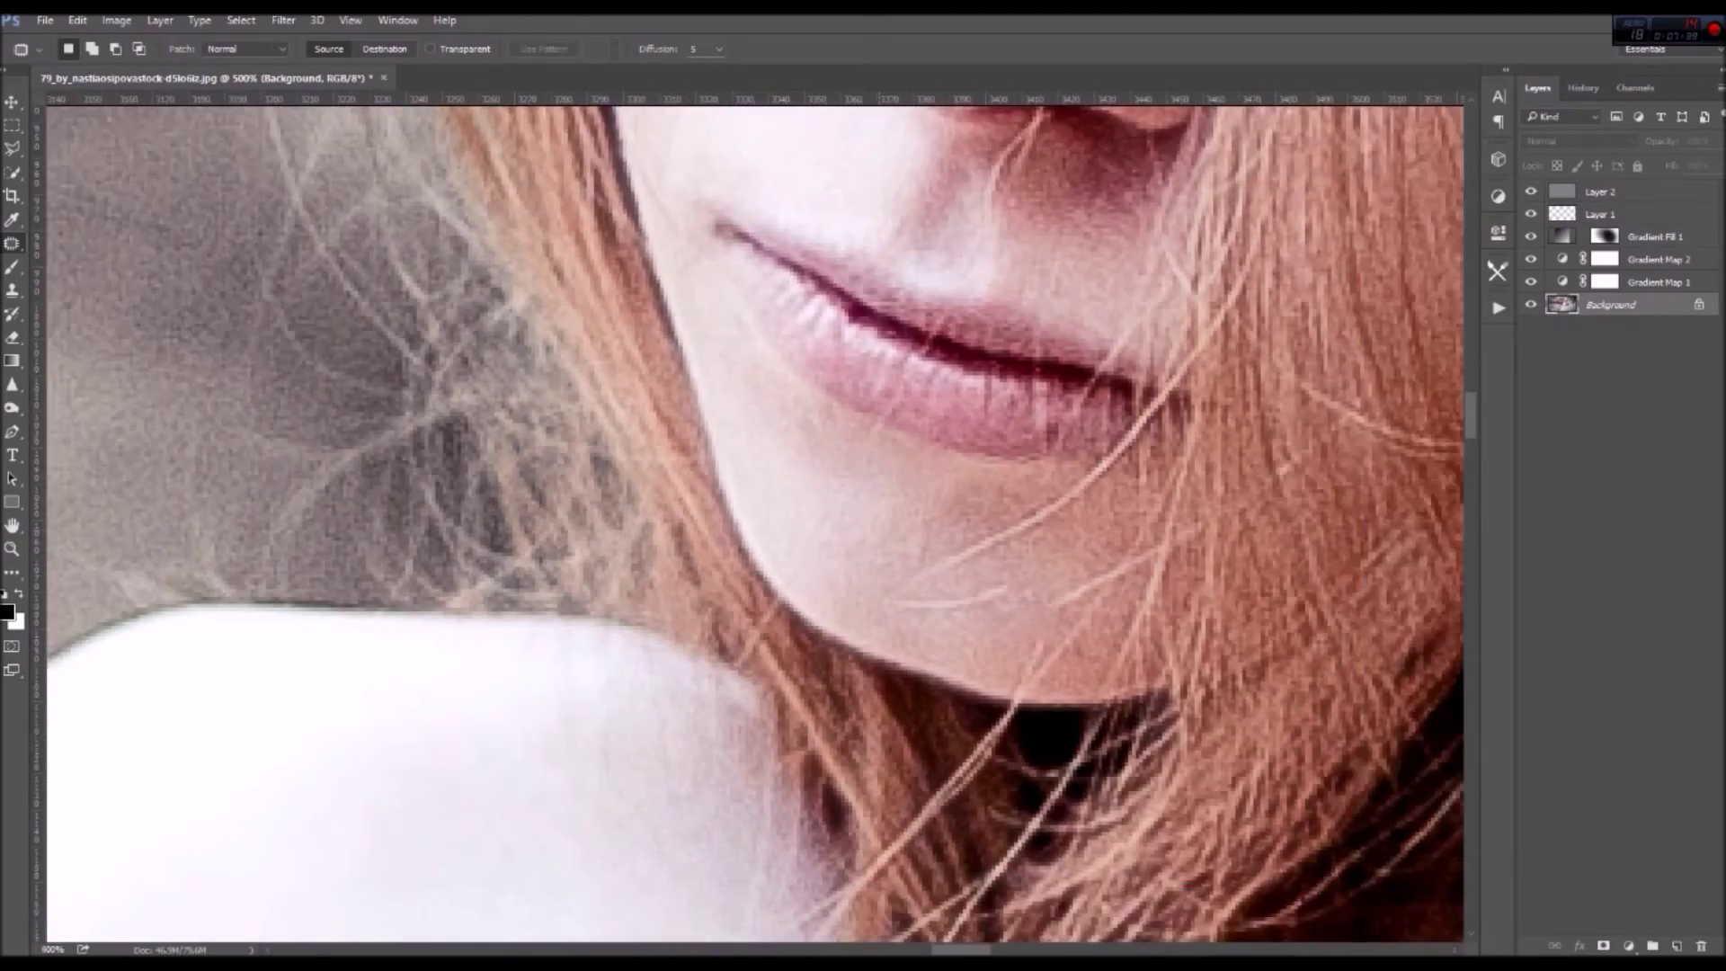
key("ctrl+minus")
key("ctrl+minus")
key("ctrl+minus")
key("ctrl+minus")
key("ctrl+minus")
key("ctrl+minus")
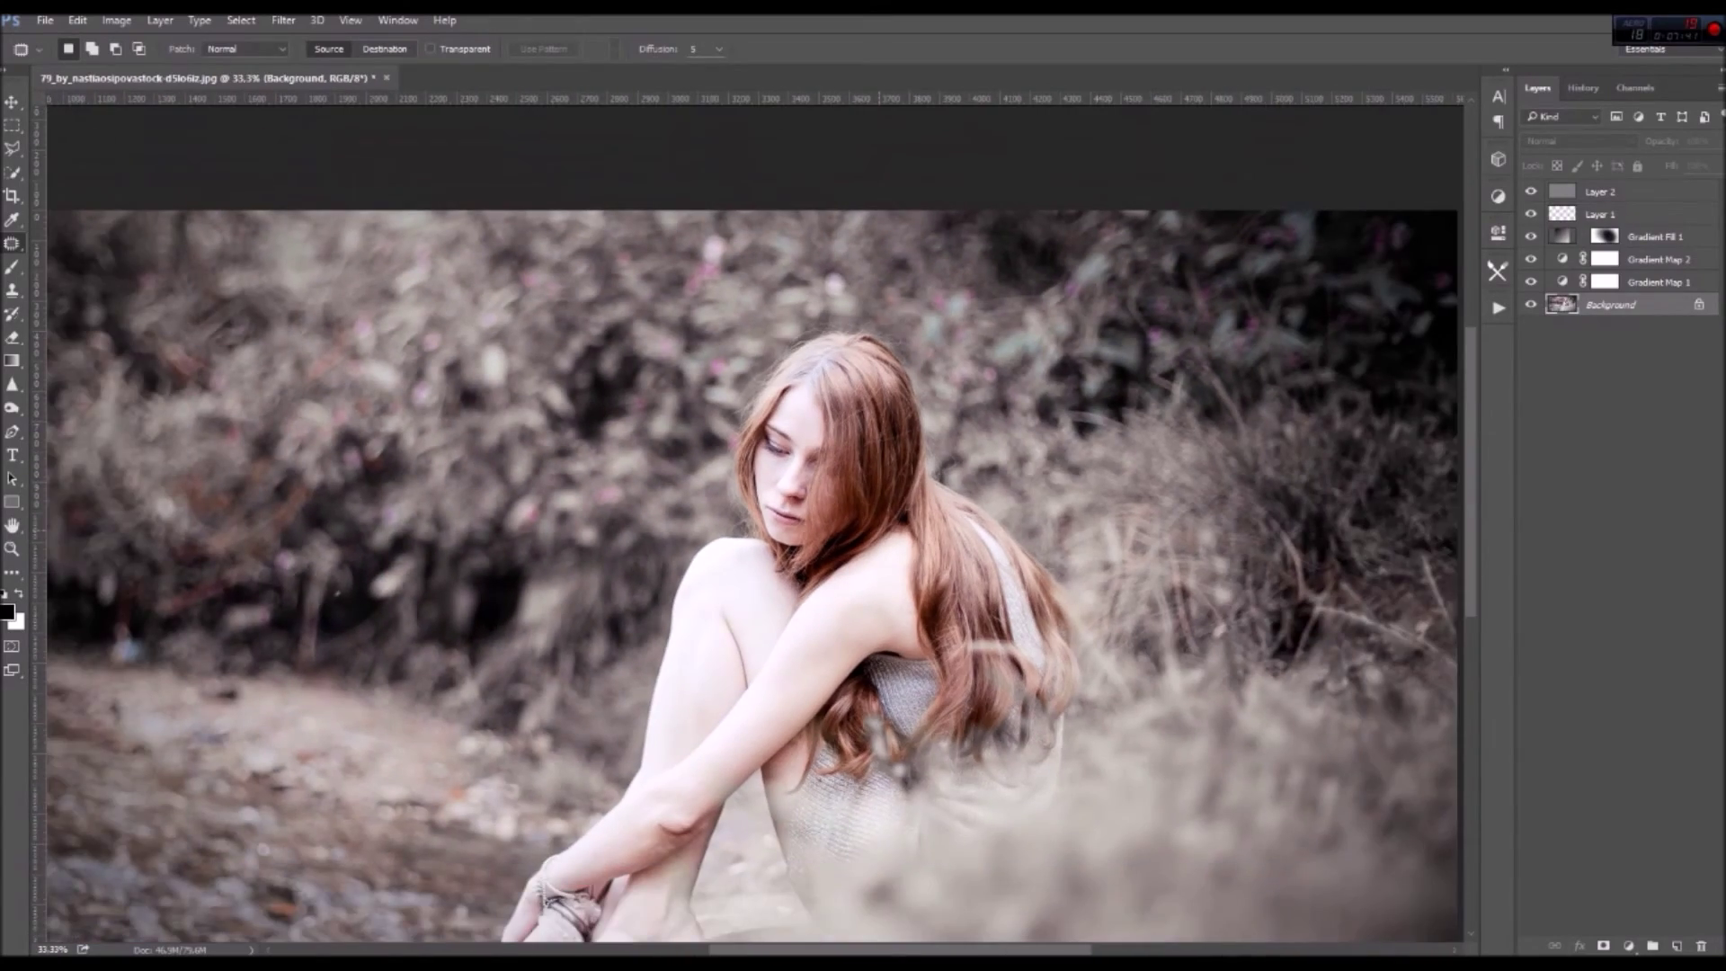
Zoom in on the arm and patch the crease's left end and the dark wrinkle
key("ctrl+plus")
key("ctrl+plus")
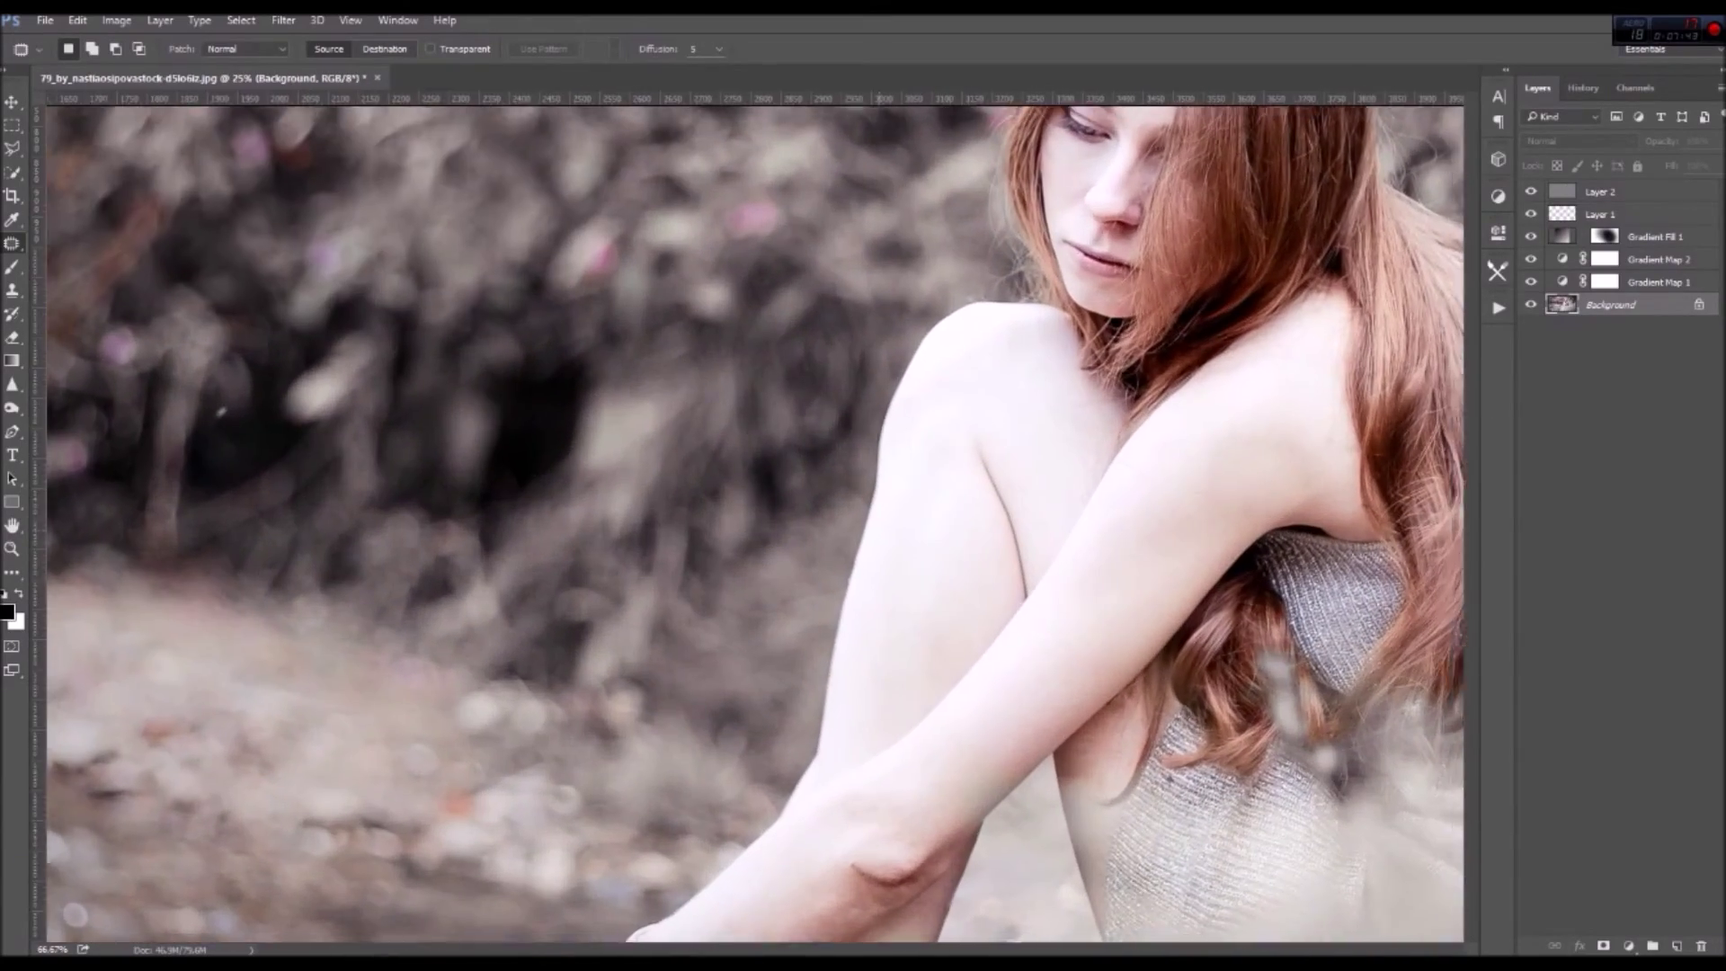
key("ctrl+plus")
key("ctrl+plus")
scroll(755, 522, "up", 3)
key("ctrl+plus")
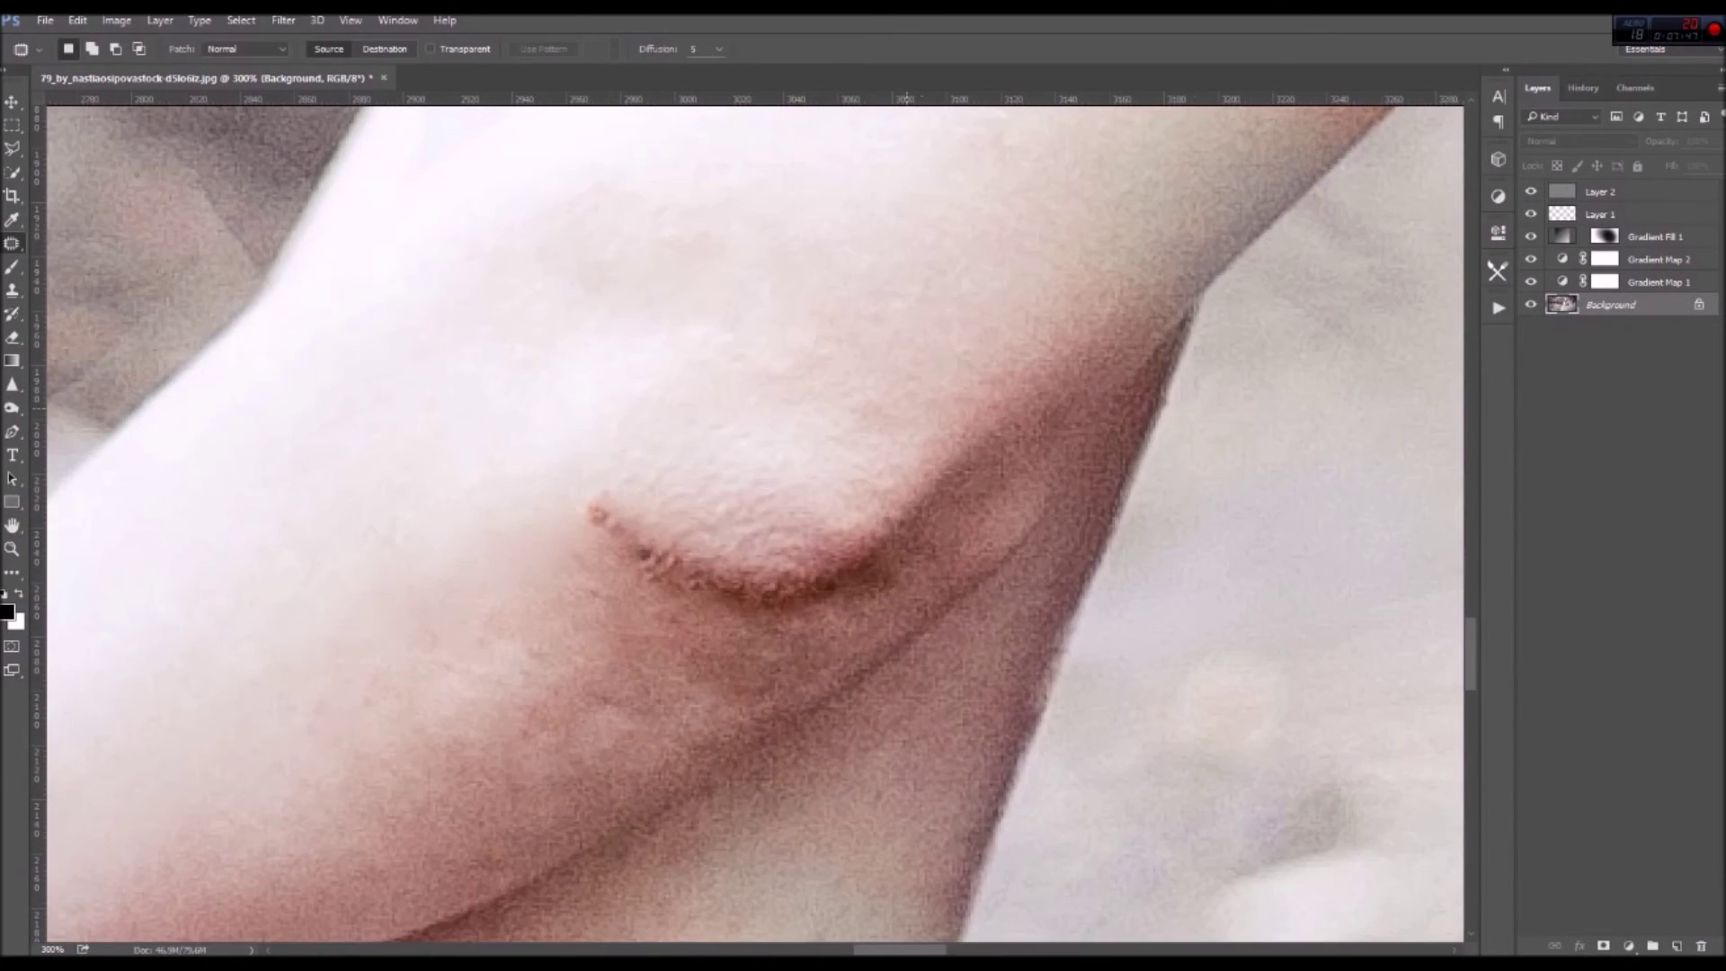
mouse_move(576, 514)
left_mouse_down()
mouse_move(569, 499)
mouse_move(629, 449)
left_mouse_up()
key("ctrl+d")
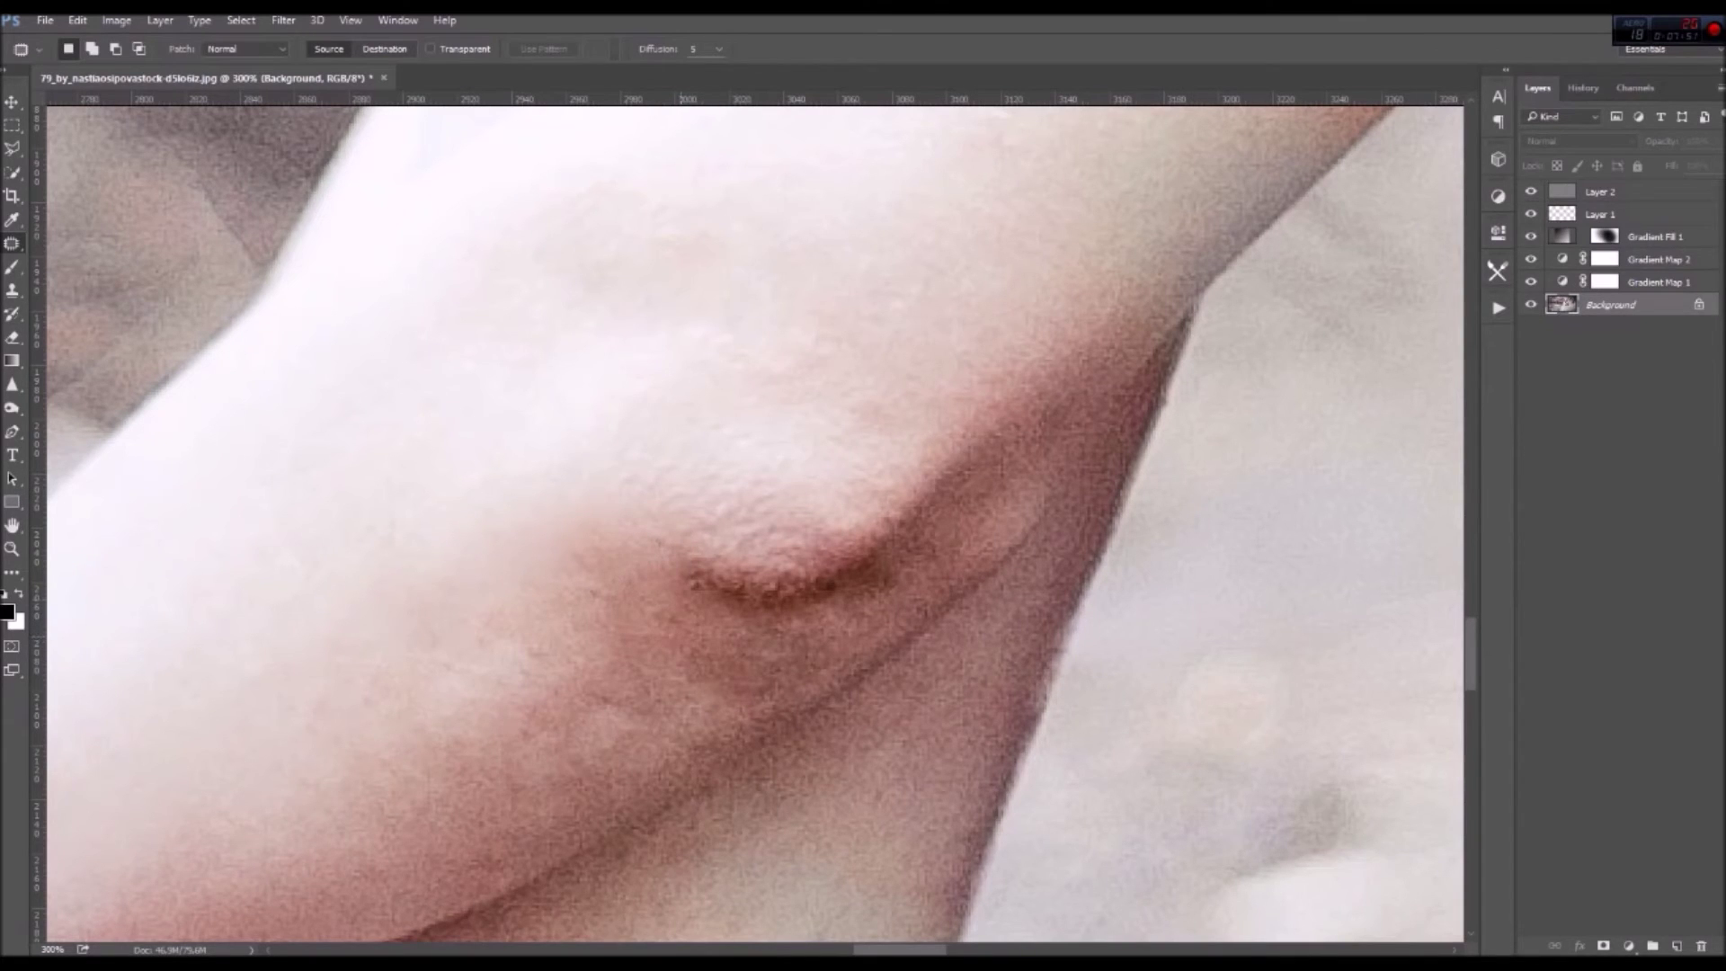
left_click_drag(687, 575, 692, 580)
left_click_drag(728, 593, 728, 503)
key("ctrl+d")
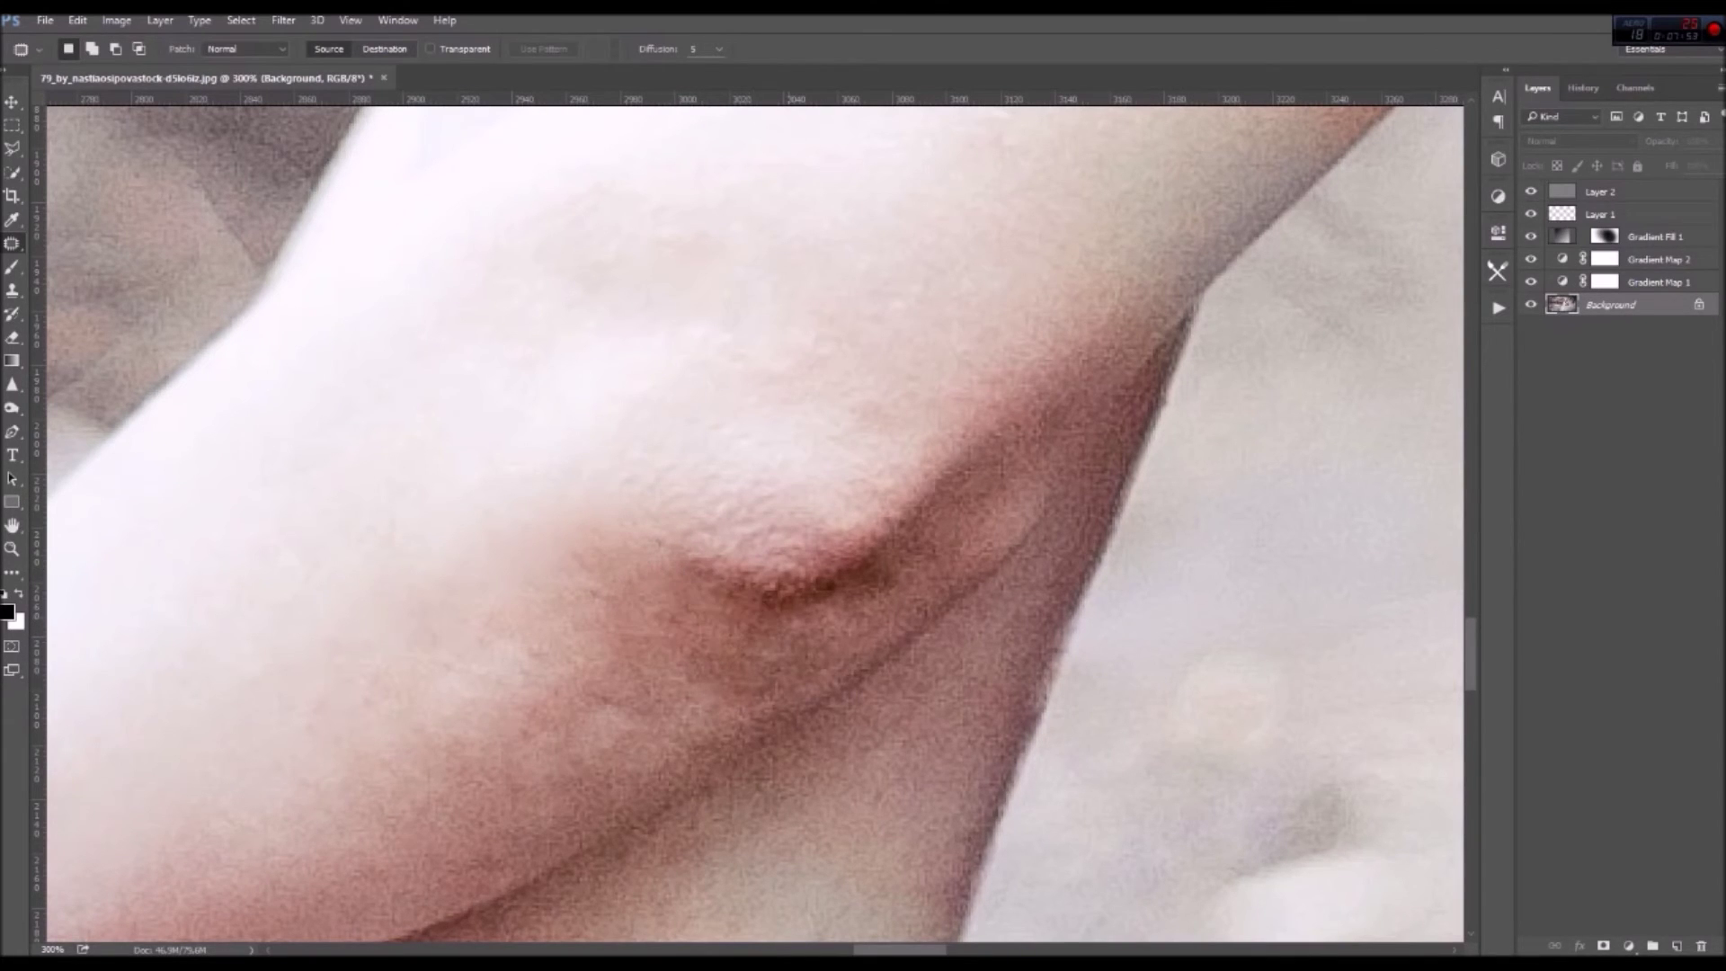
Heal the remaining dark creases with lighter skin and zoom out to fit the photo
mouse_move(890, 571)
left_mouse_down()
mouse_move(781, 598)
mouse_move(836, 504)
left_mouse_up()
key("ctrl+d")
left_click_drag(899, 566, 782, 606)
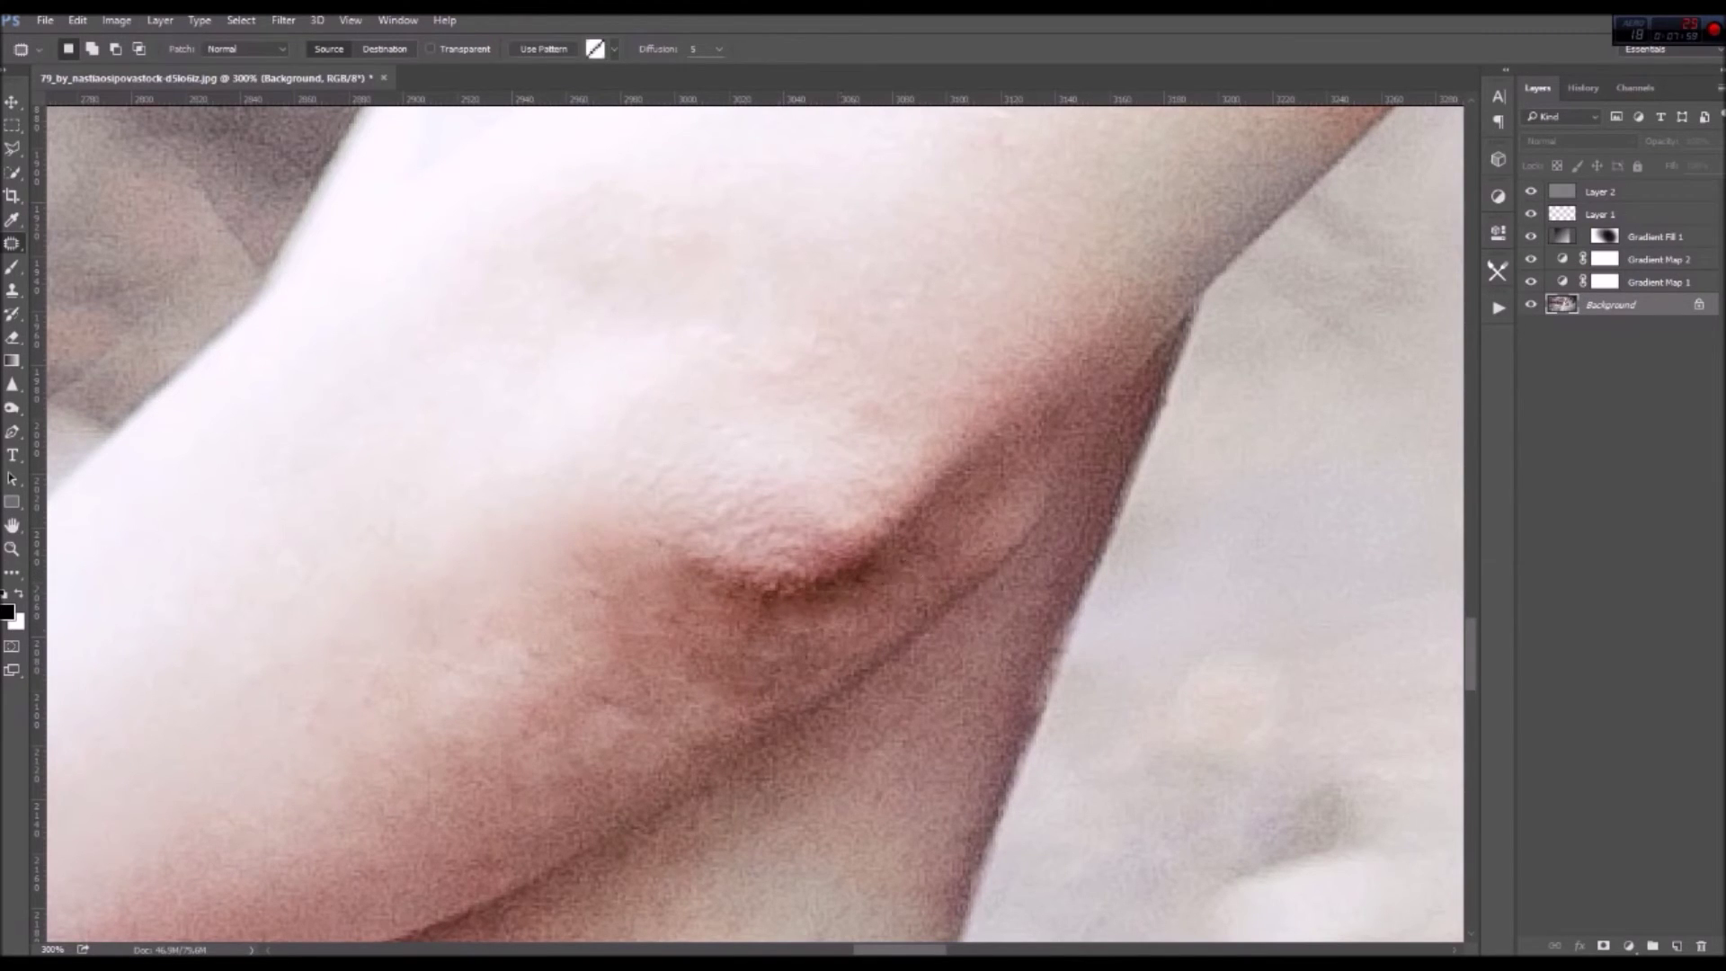
left_click_drag(863, 584, 962, 512)
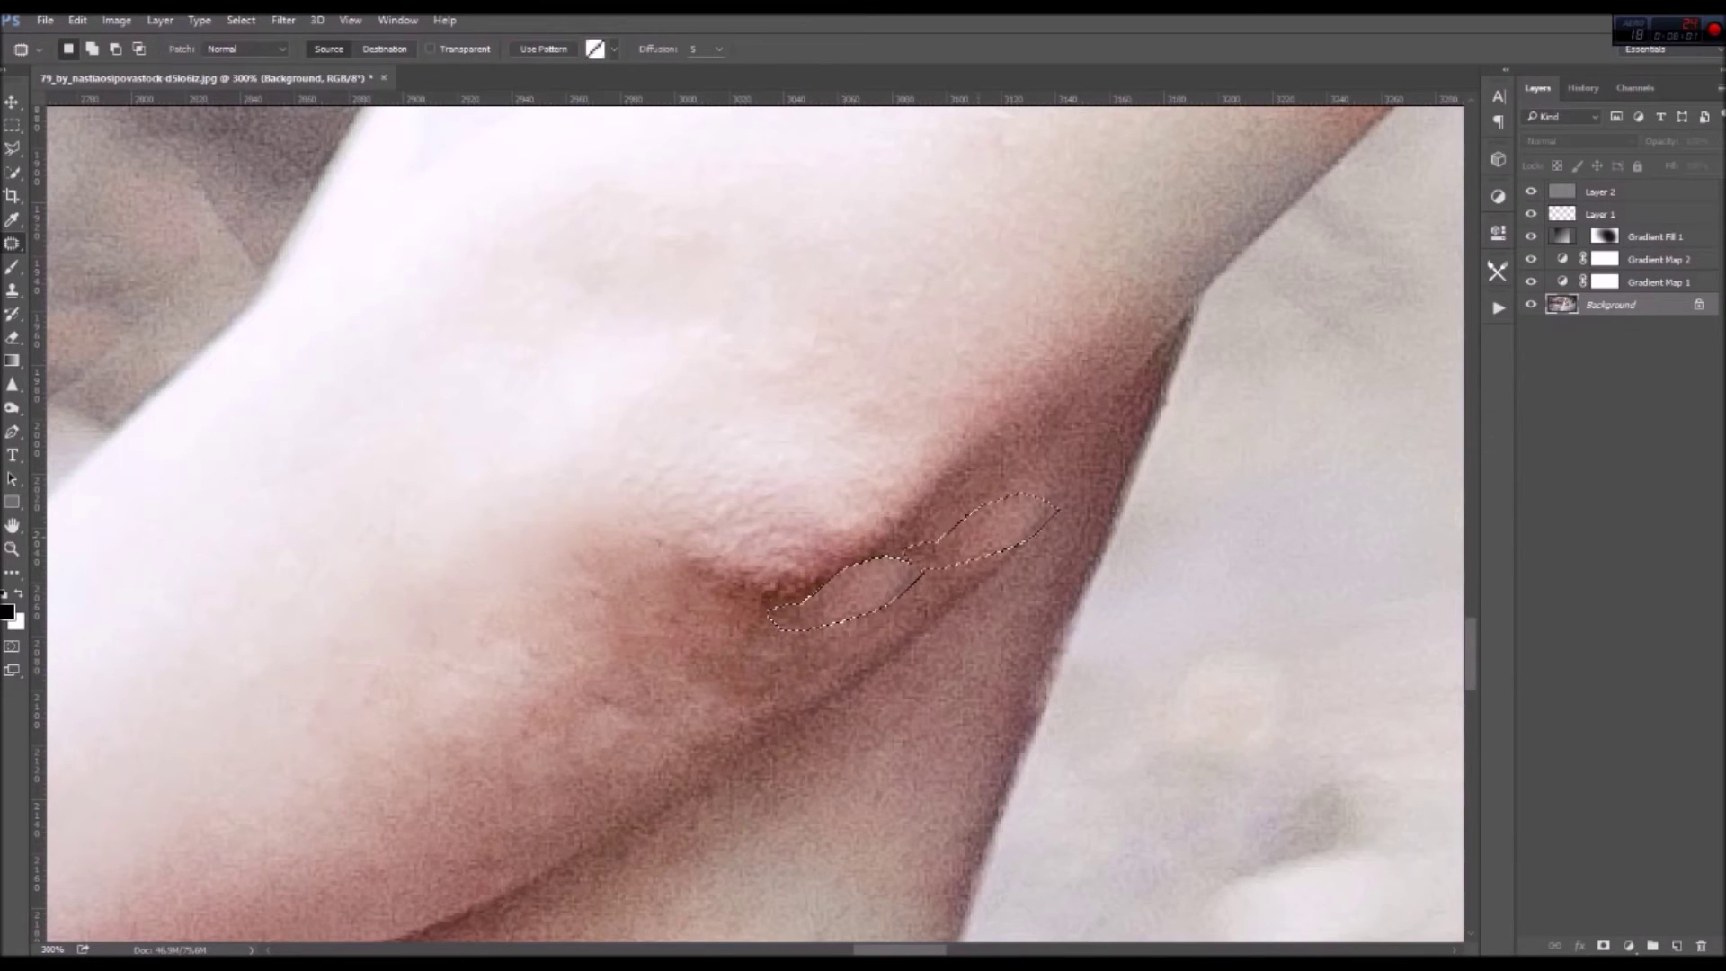
key("ctrl+d")
key("ctrl+minus")
key("ctrl+minus")
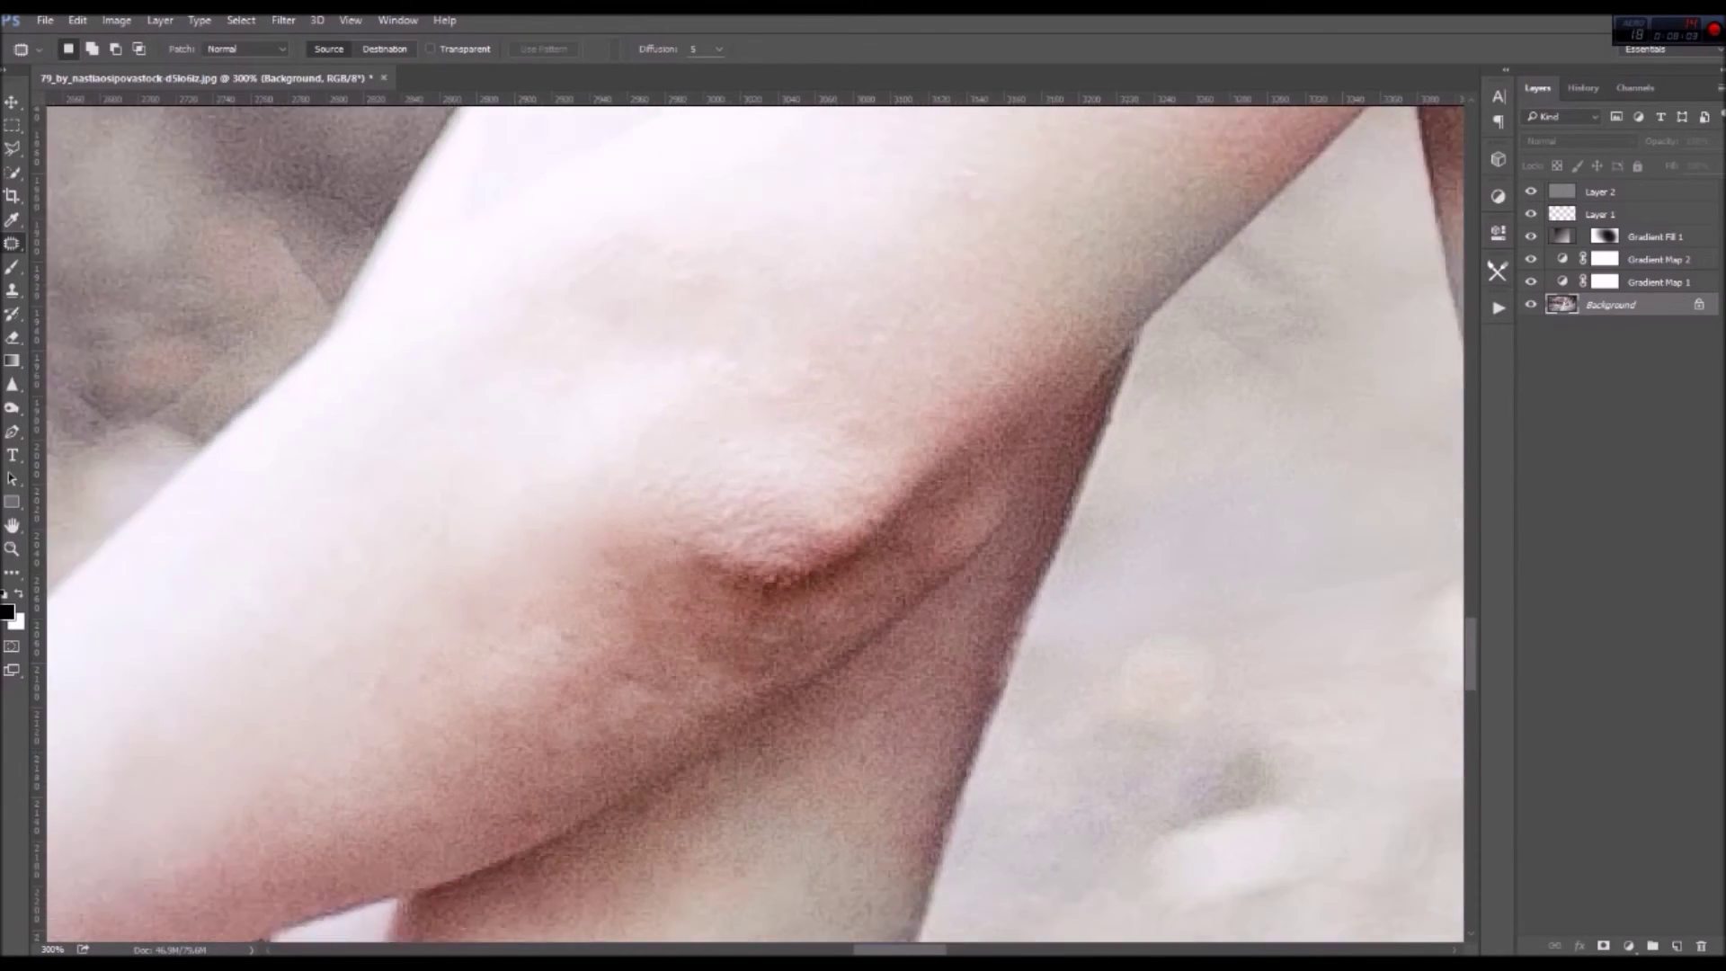
key("ctrl+minus")
key("ctrl+minus")
key("ctrl+minus")
key("ctrl+minus")
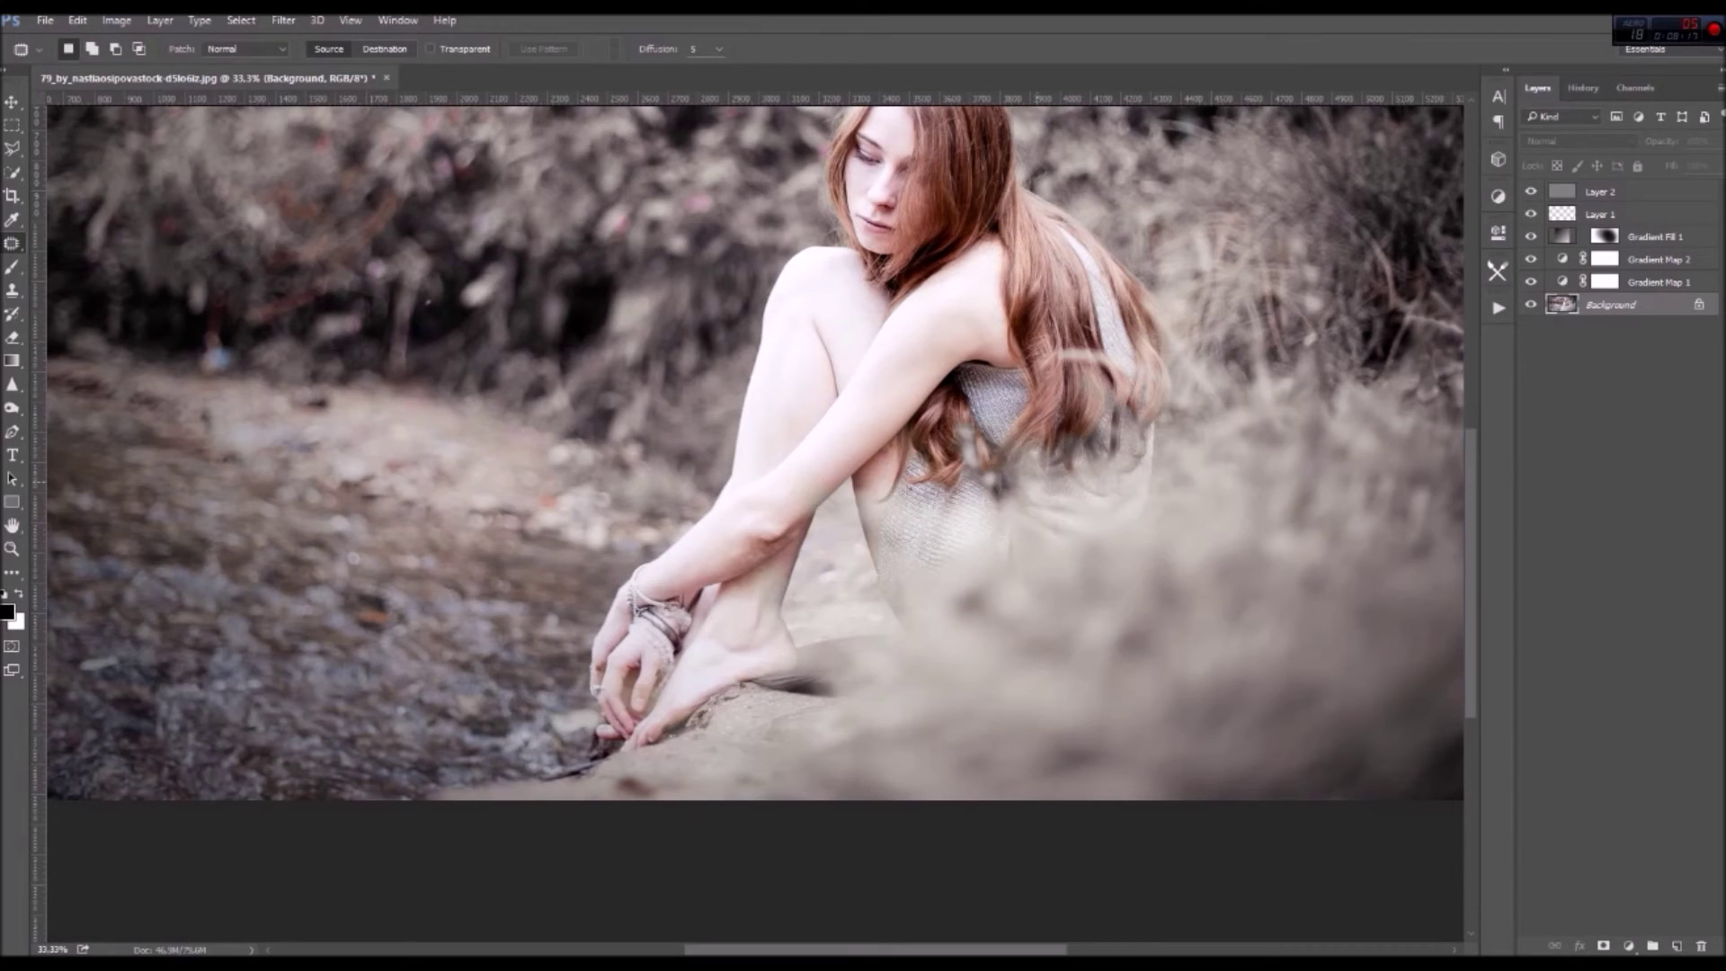
key("ctrl+minus")
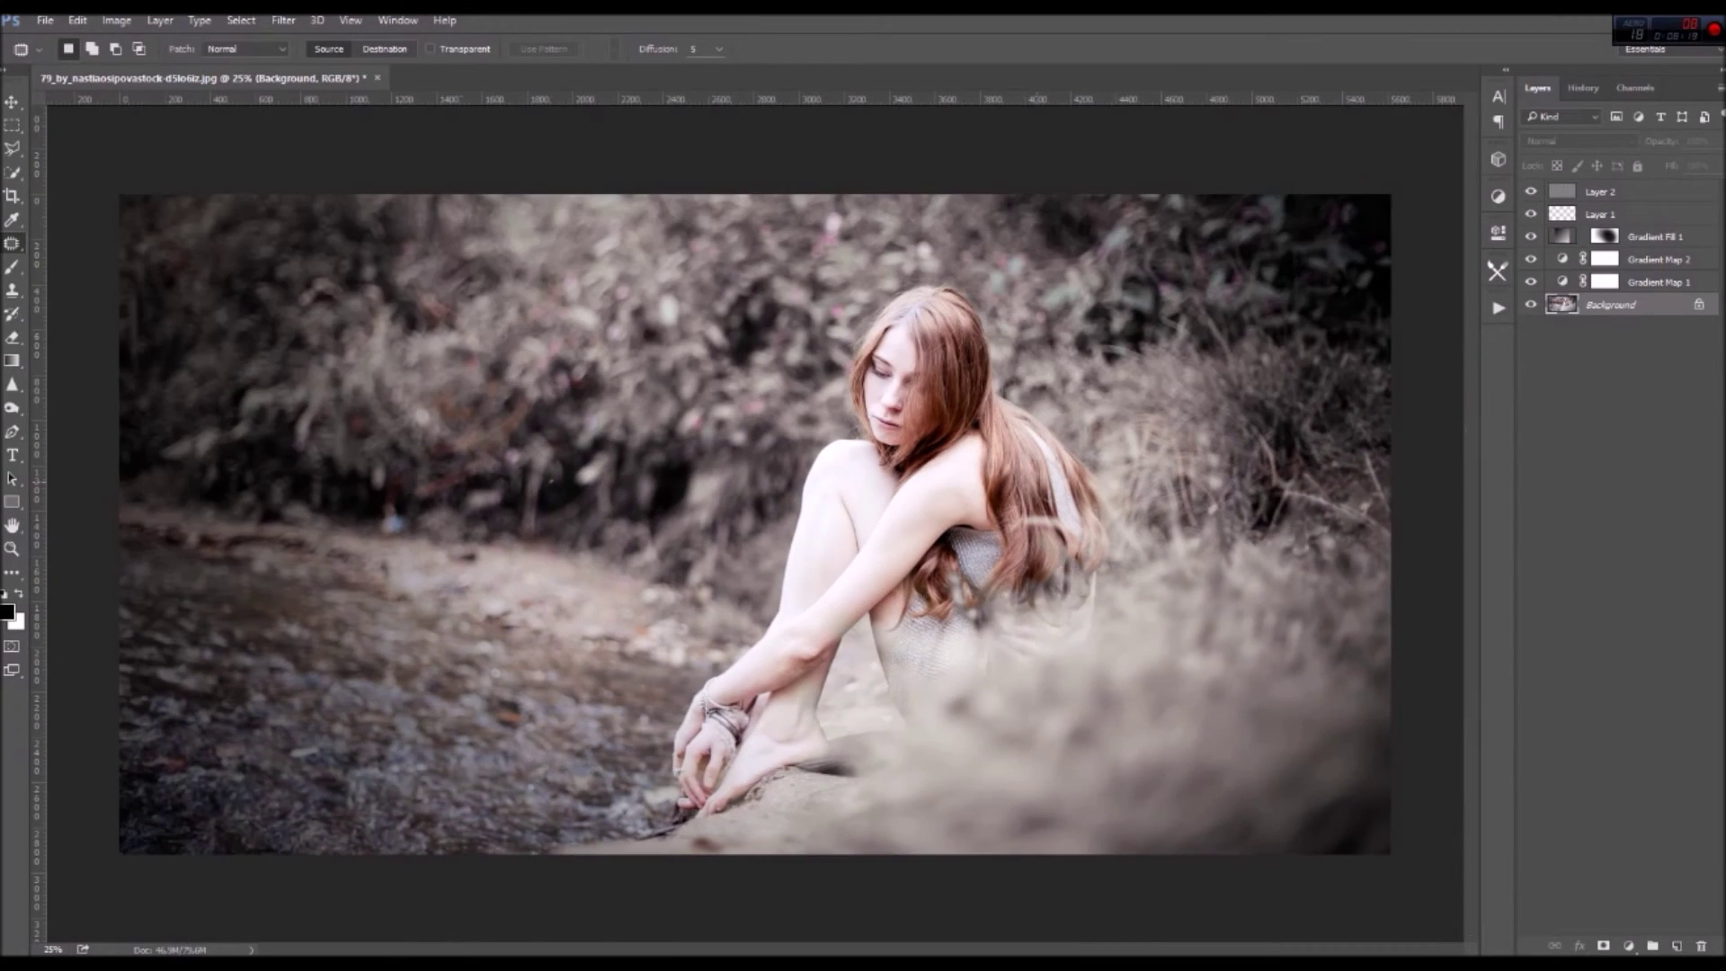
Above Layer 2, add a Selective Color layer adding cyan and magenta +8 to the Reds
left_click(1609, 191)
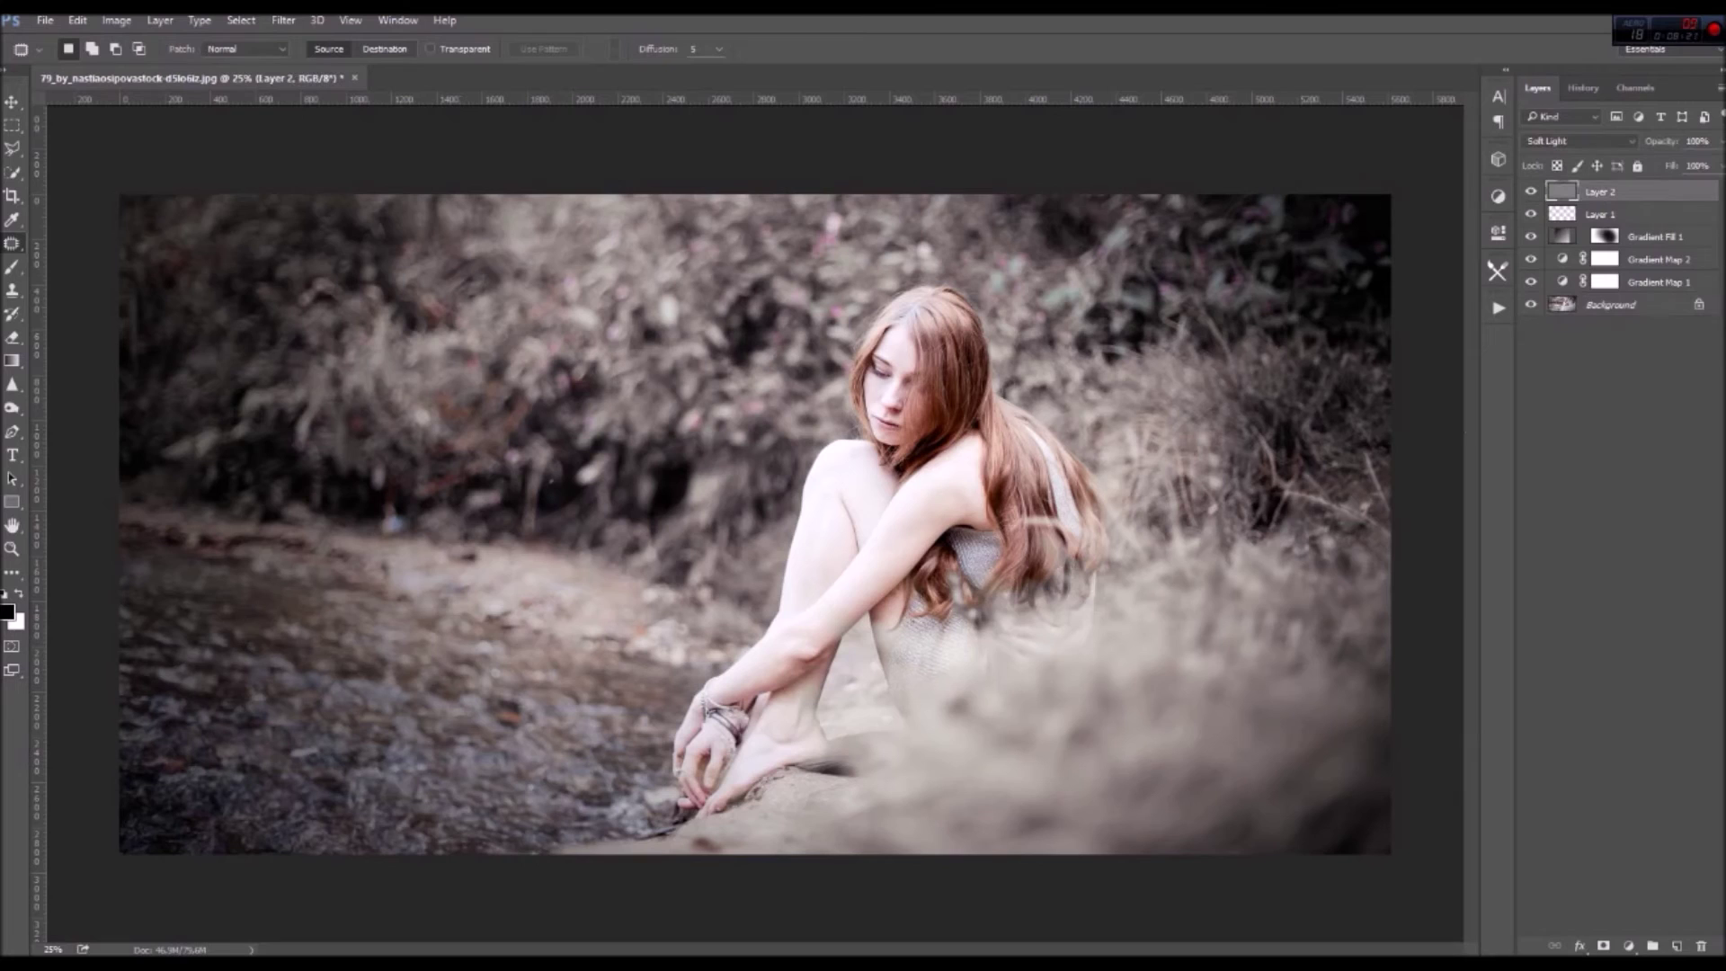
left_click(1628, 946)
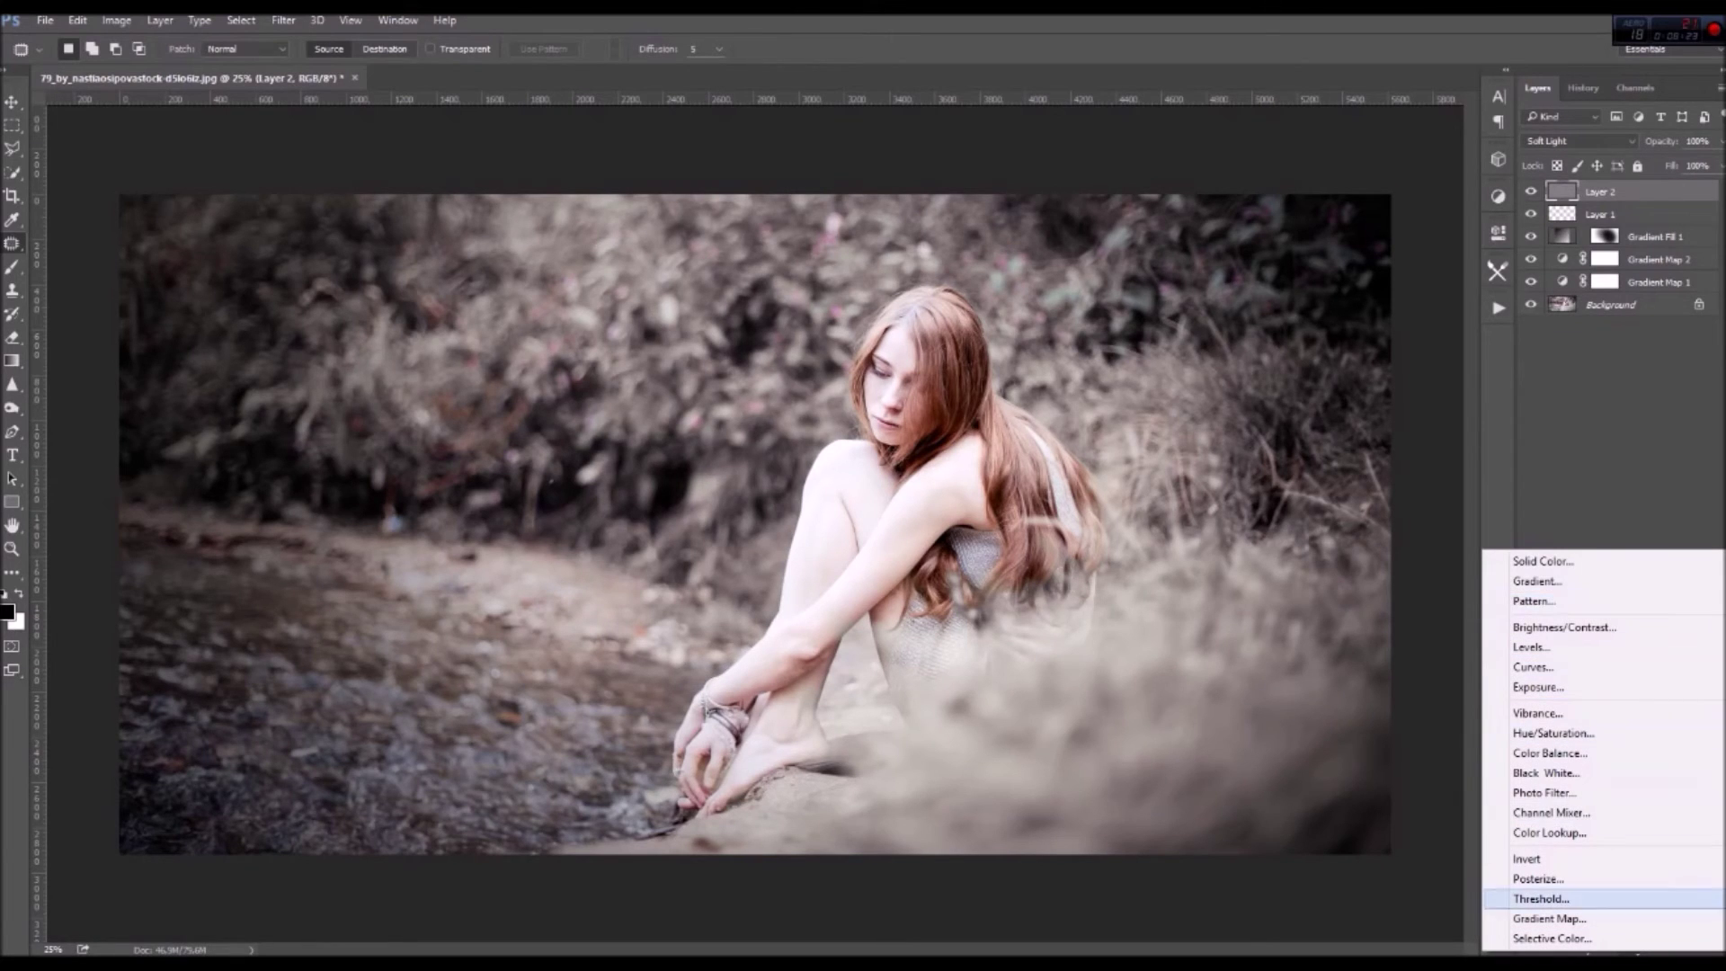
left_click(1551, 937)
left_click(1362, 305)
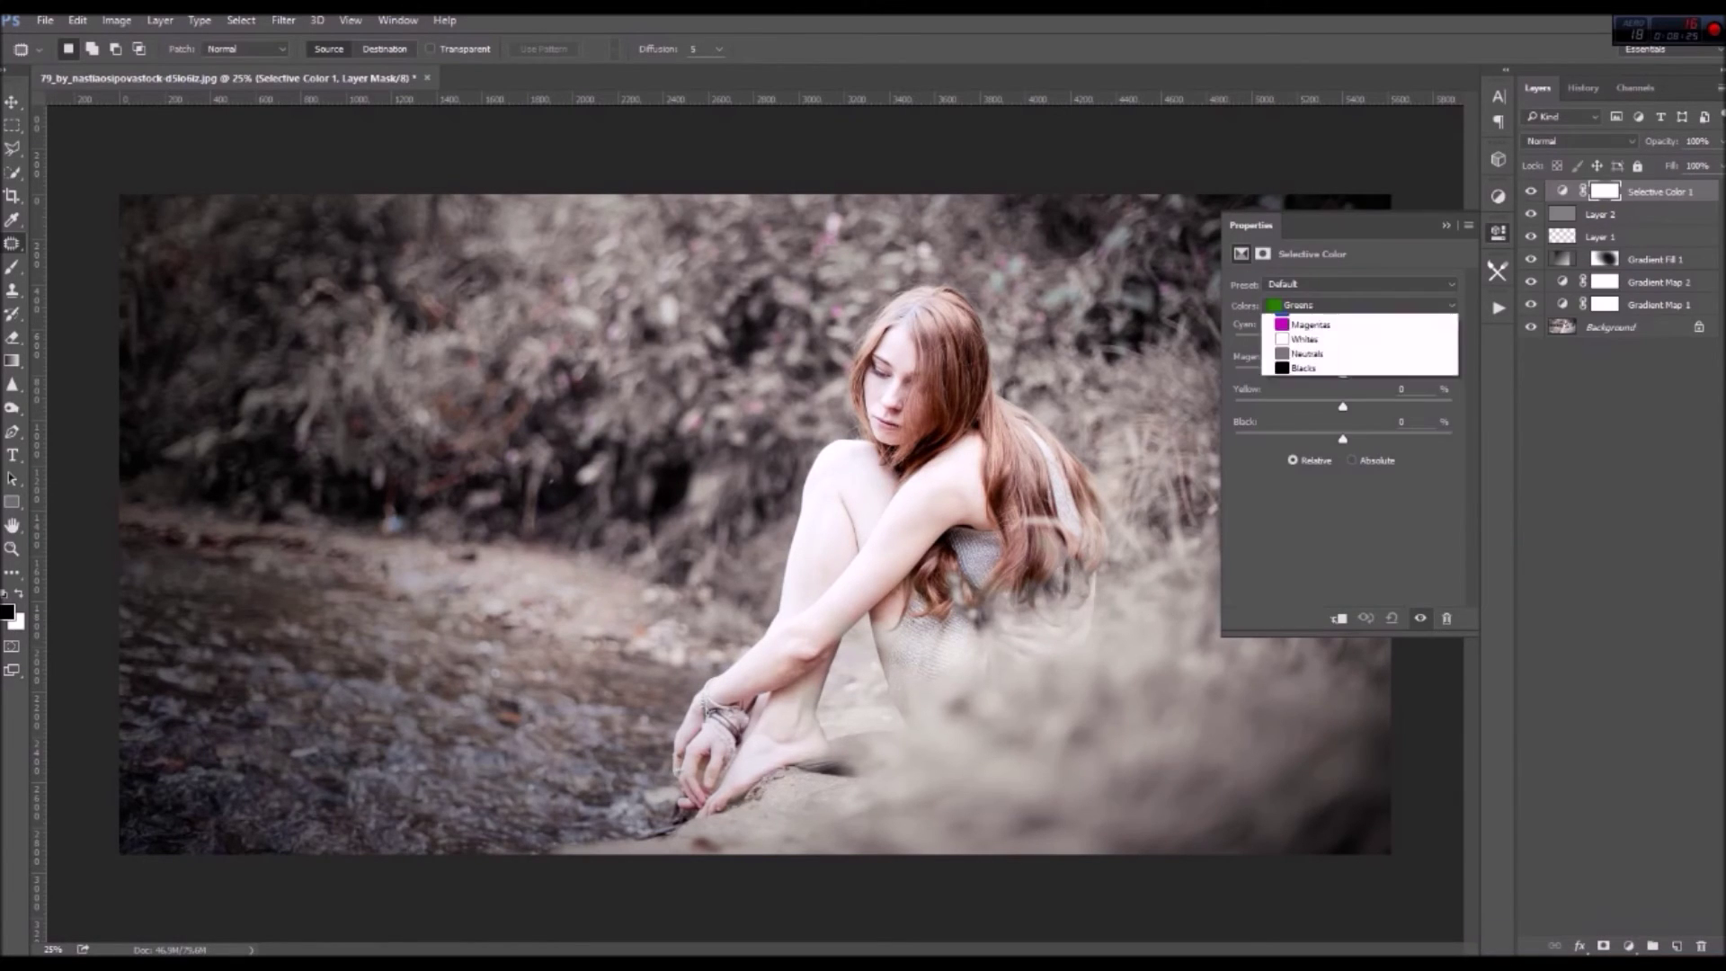
left_click(1308, 321)
left_click_drag(1343, 341, 1364, 341)
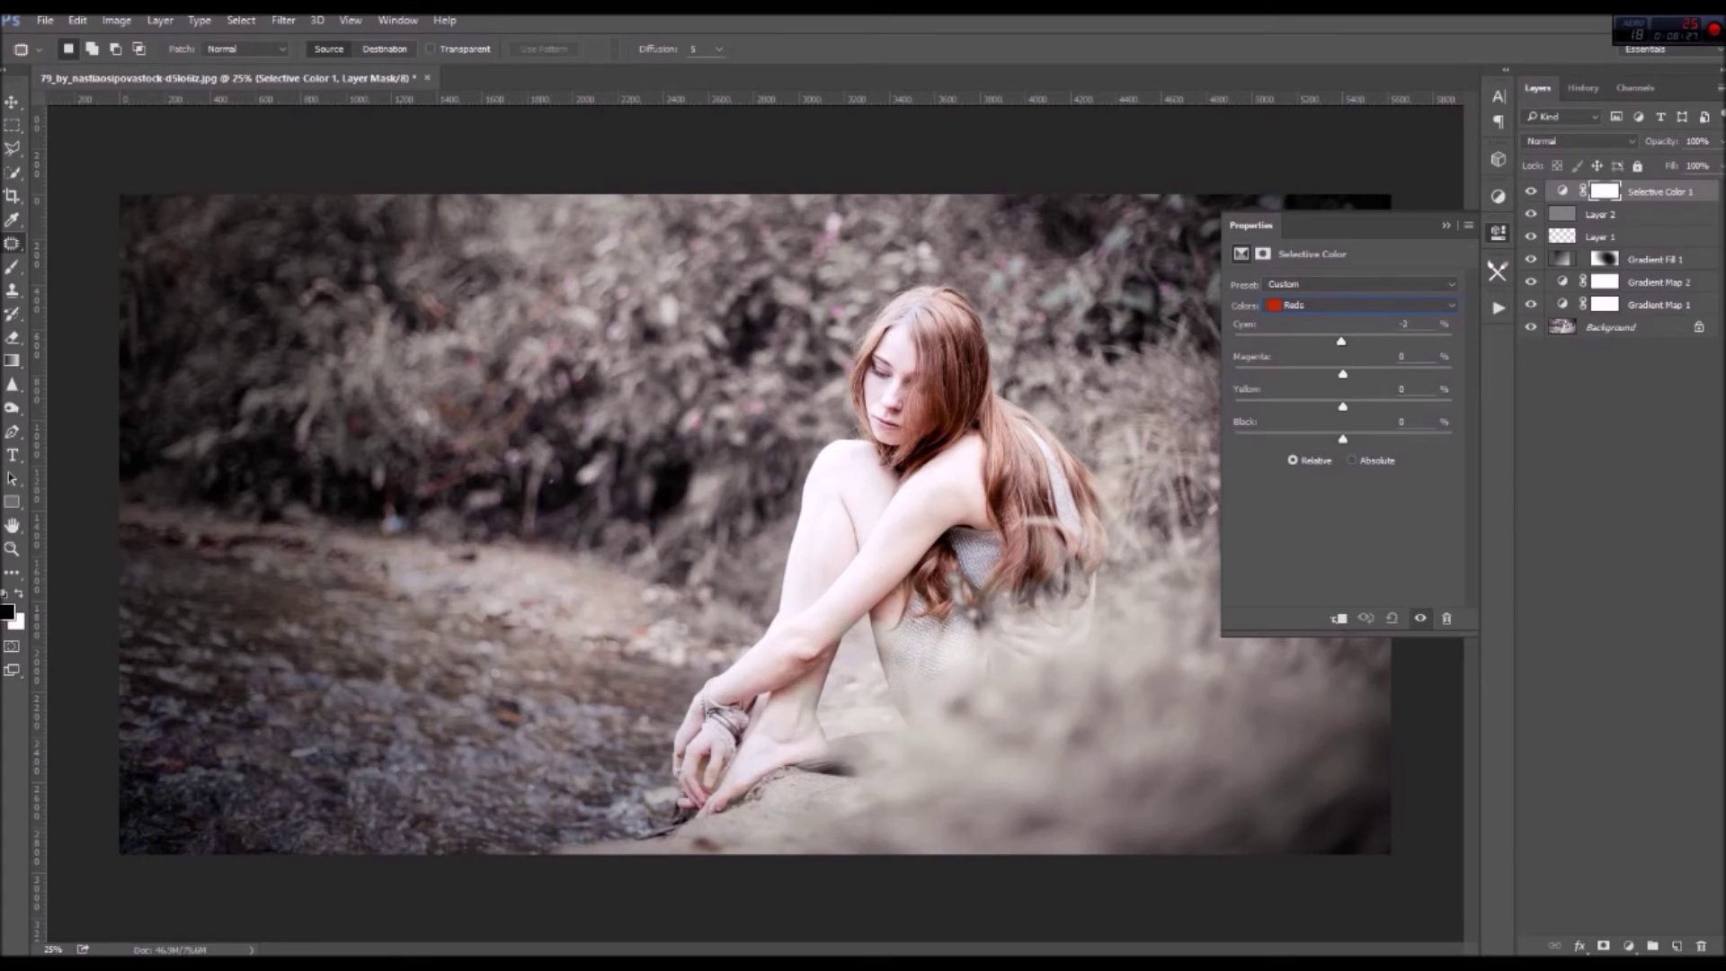
mouse_move(1316, 373)
left_mouse_down()
mouse_move(1352, 373)
mouse_move(1325, 439)
left_mouse_up()
Add cyan to the Yellows and slightly tweak the Blacks' cyan, magenta, yellow and black
left_click(1362, 305)
left_click(1303, 333)
left_click_drag(1343, 342, 1362, 342)
left_click(1362, 305)
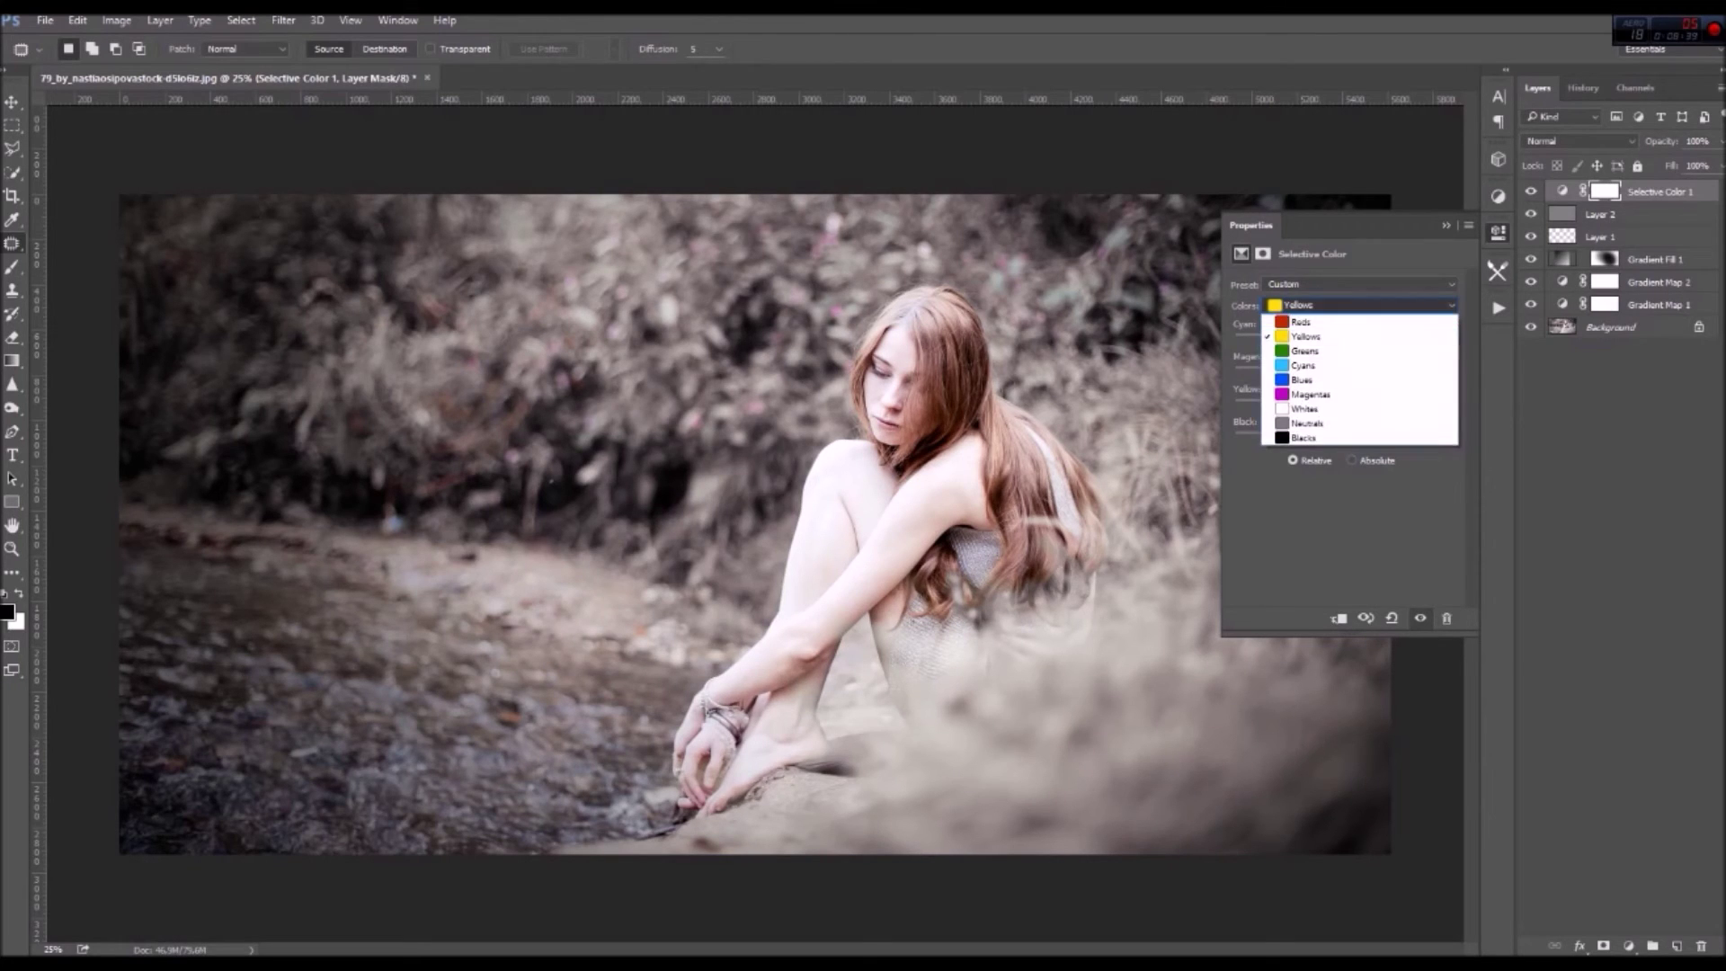
left_click(1303, 438)
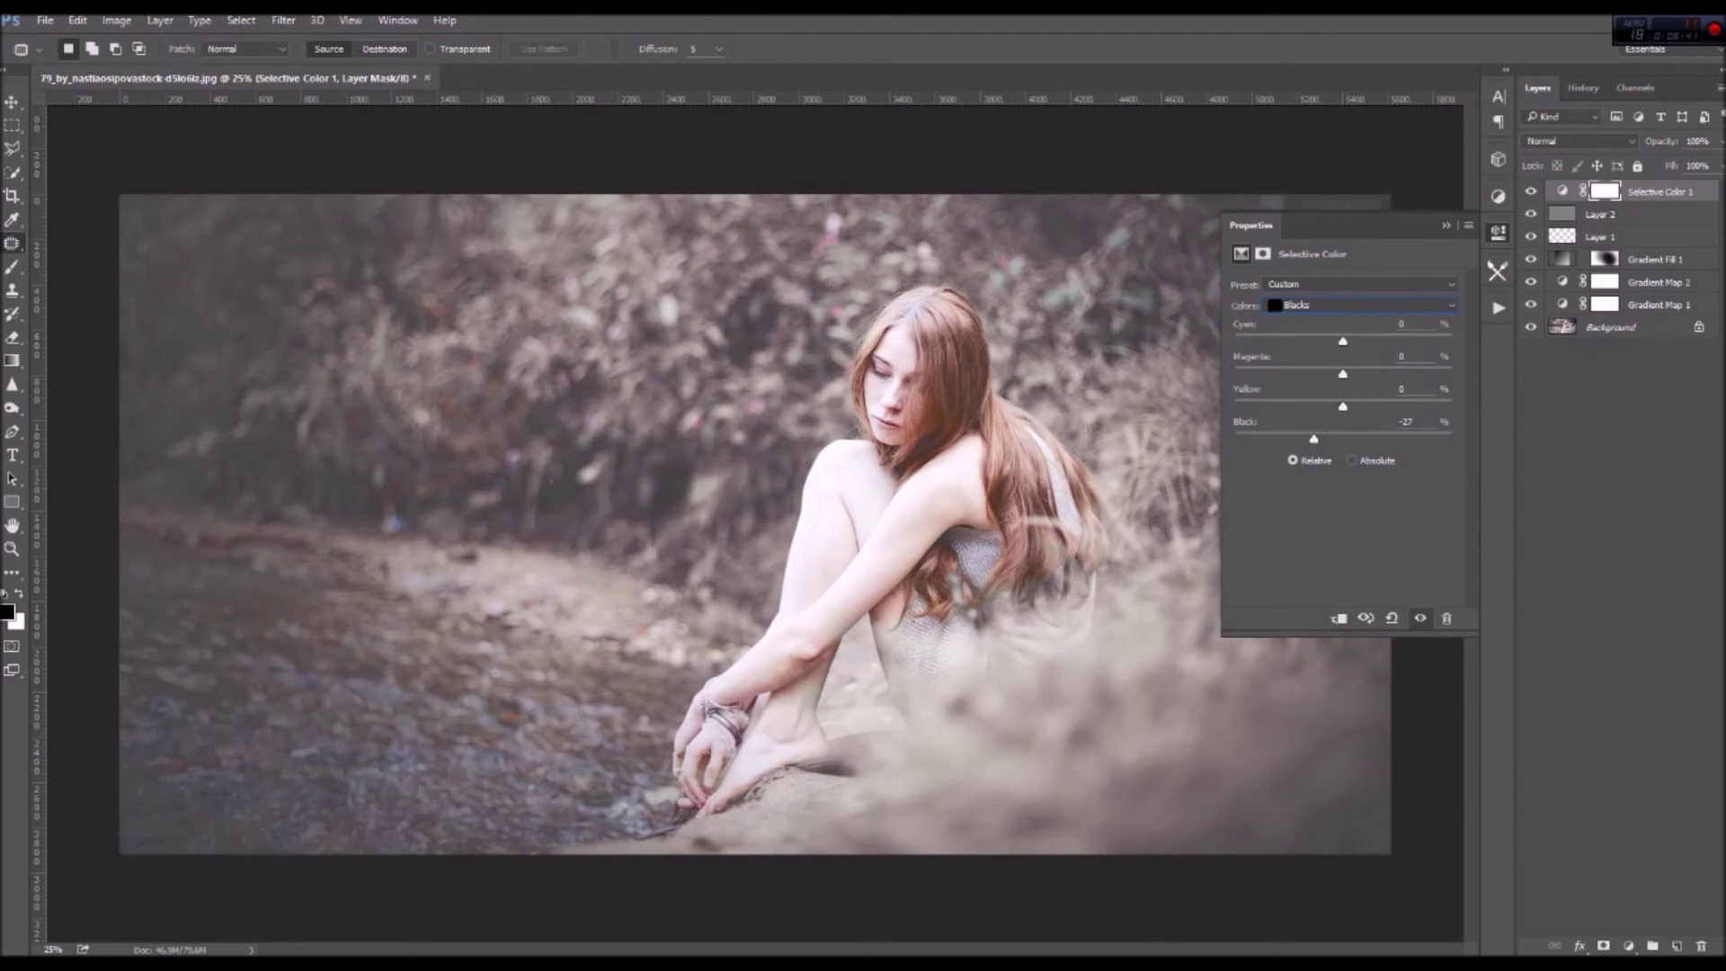
left_click_drag(1343, 439, 1338, 439)
left_click_drag(1343, 342, 1346, 341)
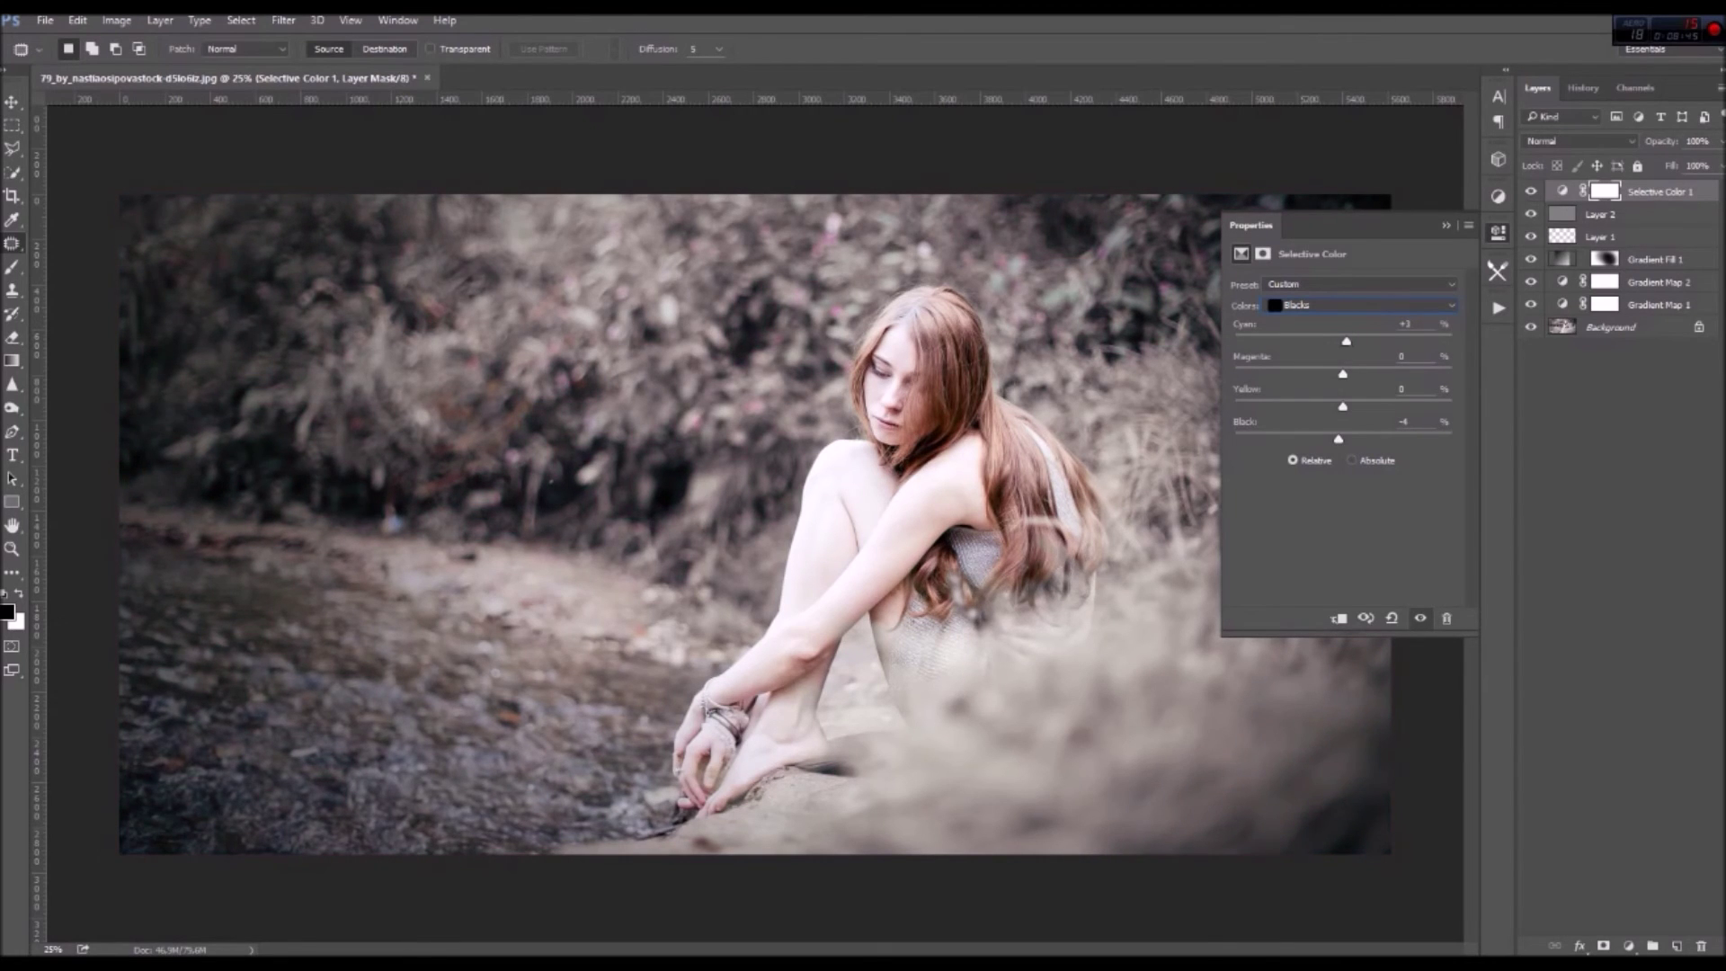
left_click_drag(1343, 374, 1337, 374)
left_click_drag(1342, 406, 1341, 406)
left_click(1497, 232)
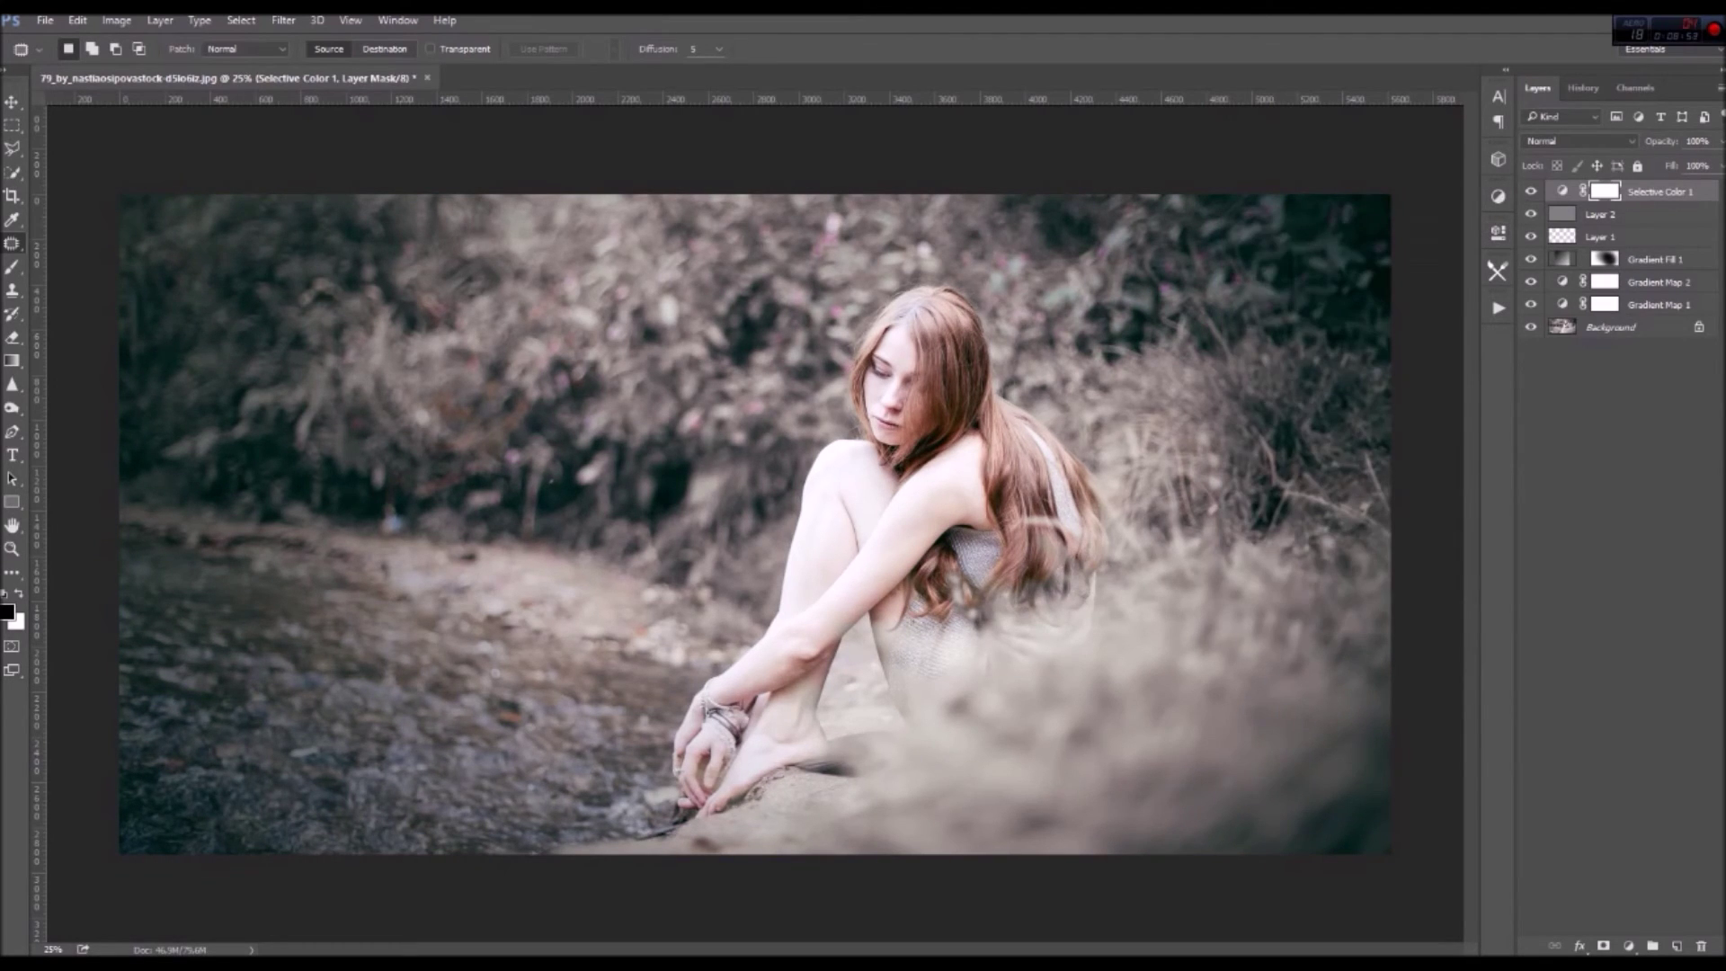
Add Selective Color 2 with Yellows at Cyan -5, Magenta +13, then select Layer 1
left_click(1628, 945)
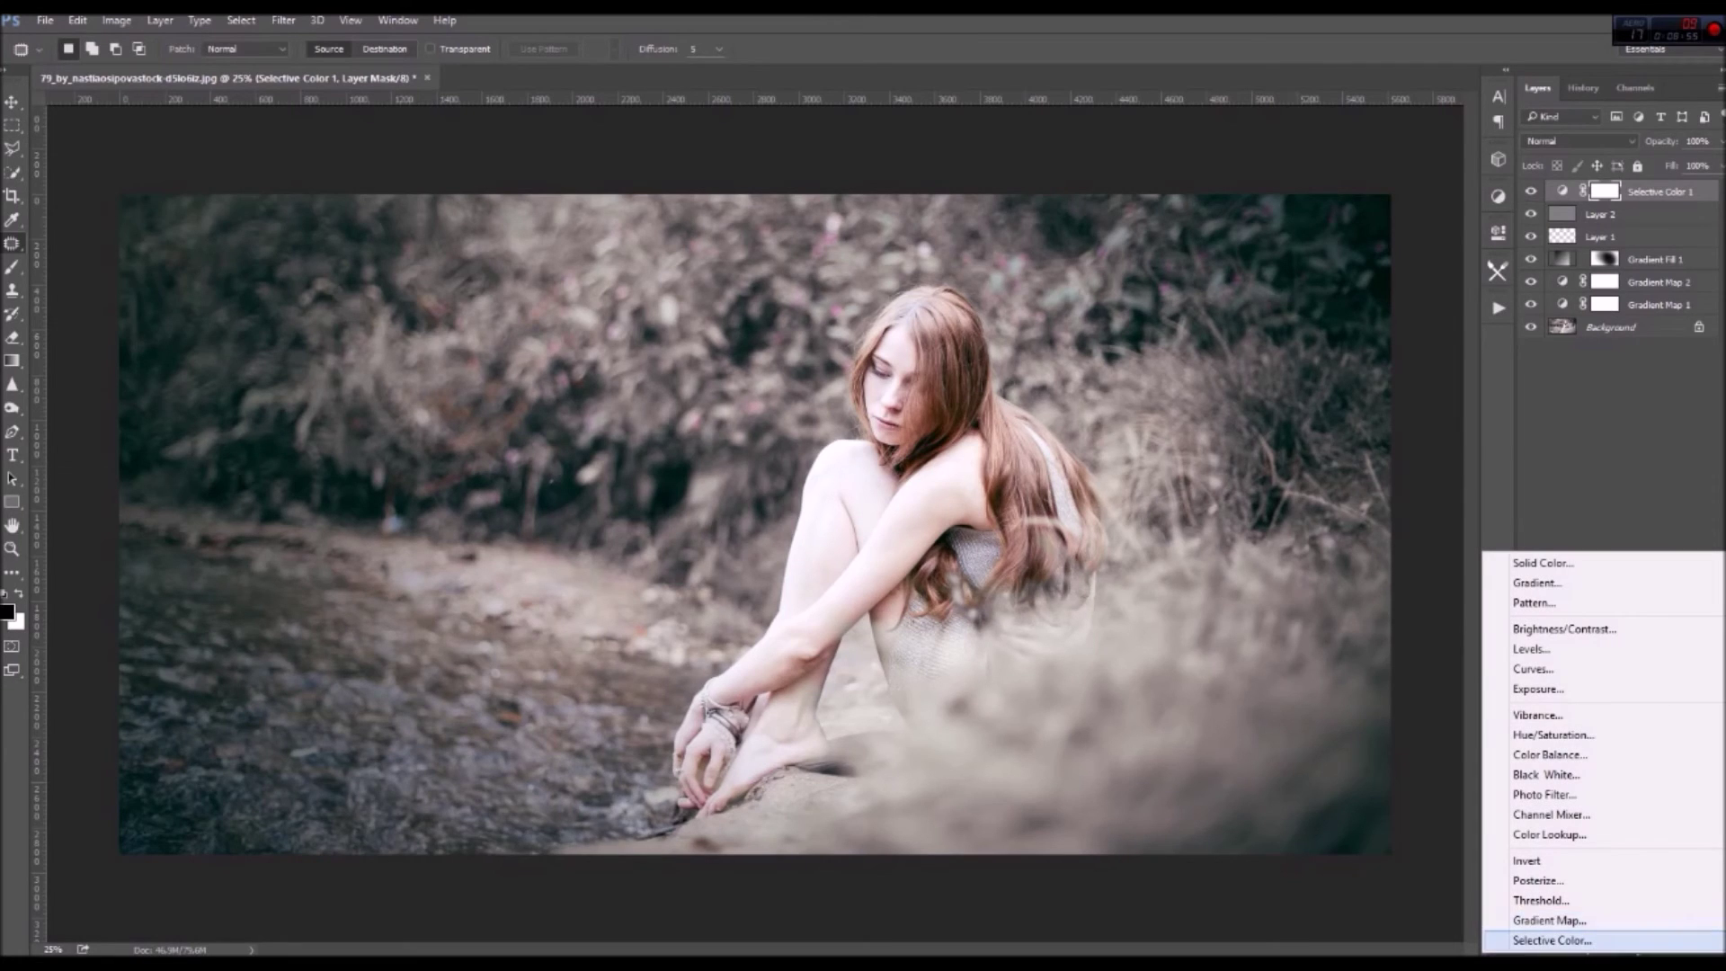
left_click(1552, 940)
left_click(1359, 304)
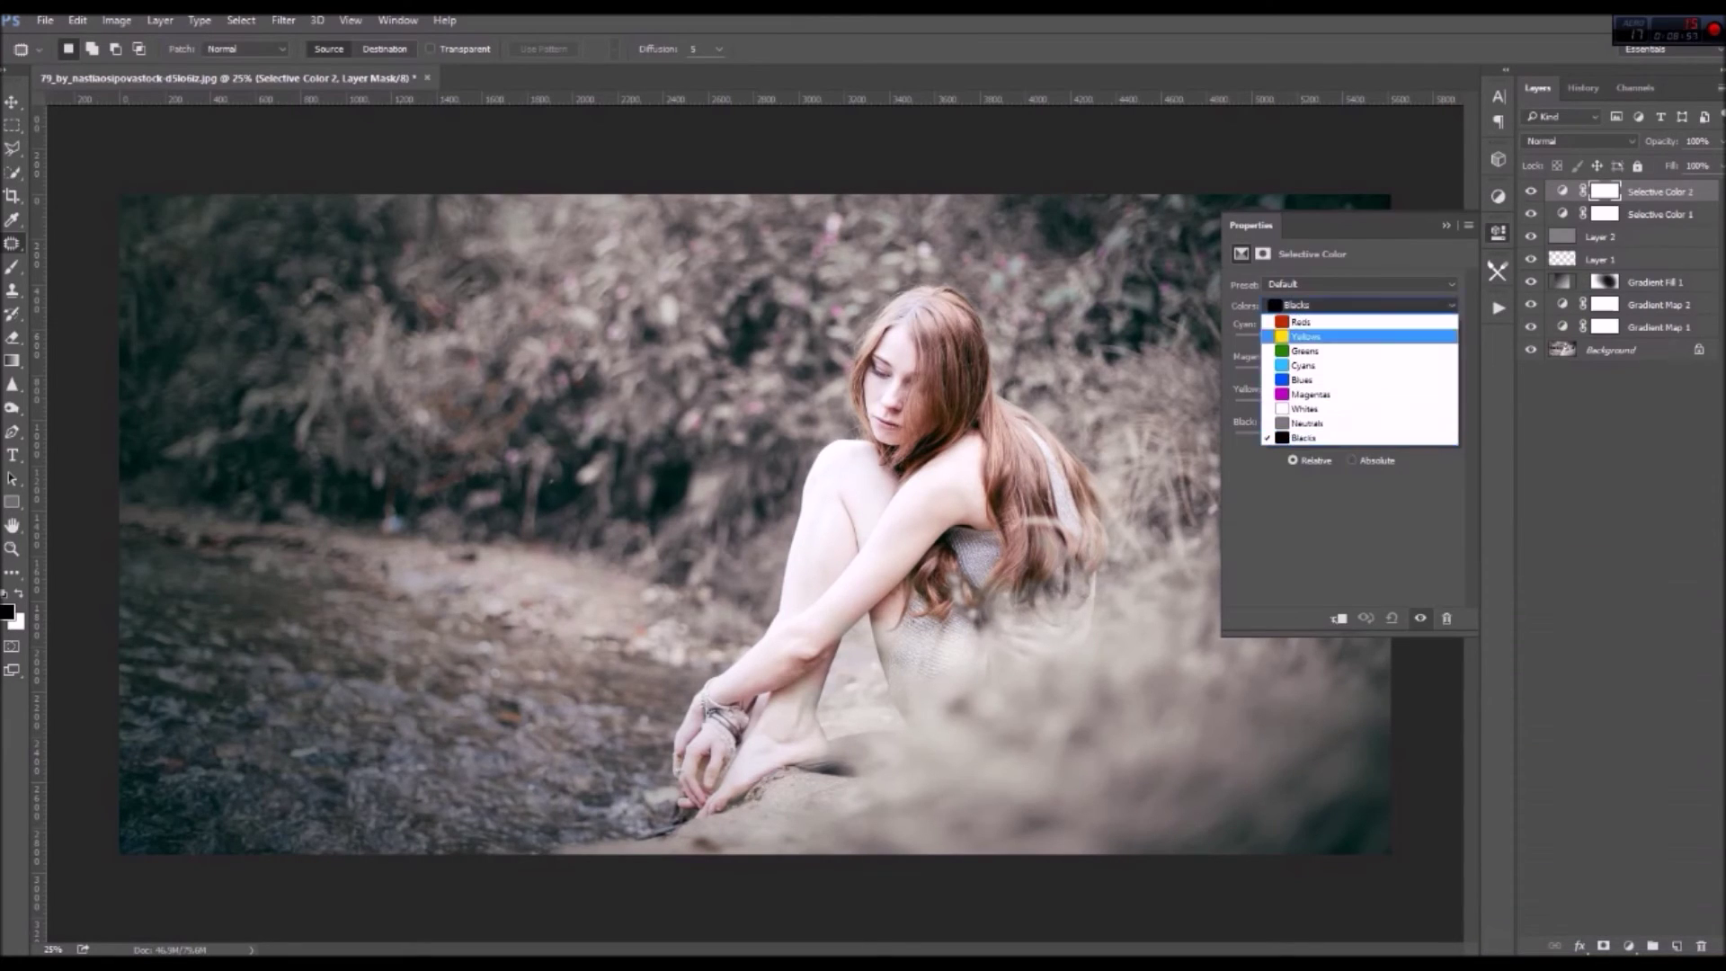
left_click(1312, 336)
left_click_drag(1342, 341, 1358, 374)
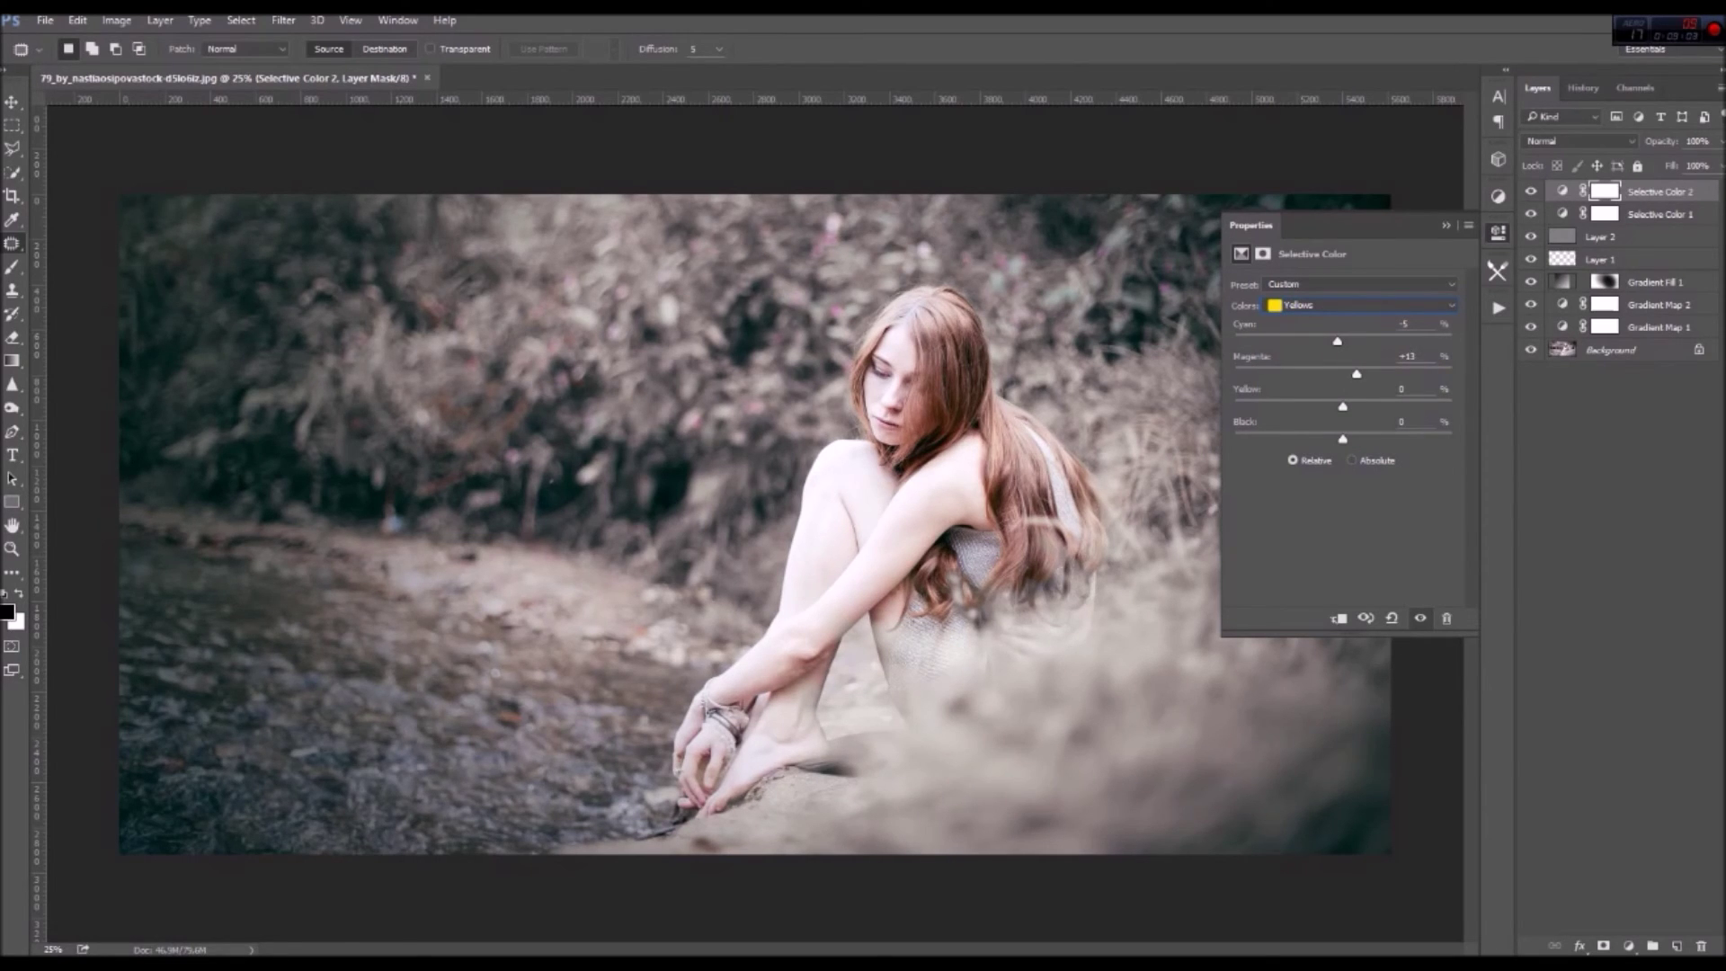
left_click(1497, 232)
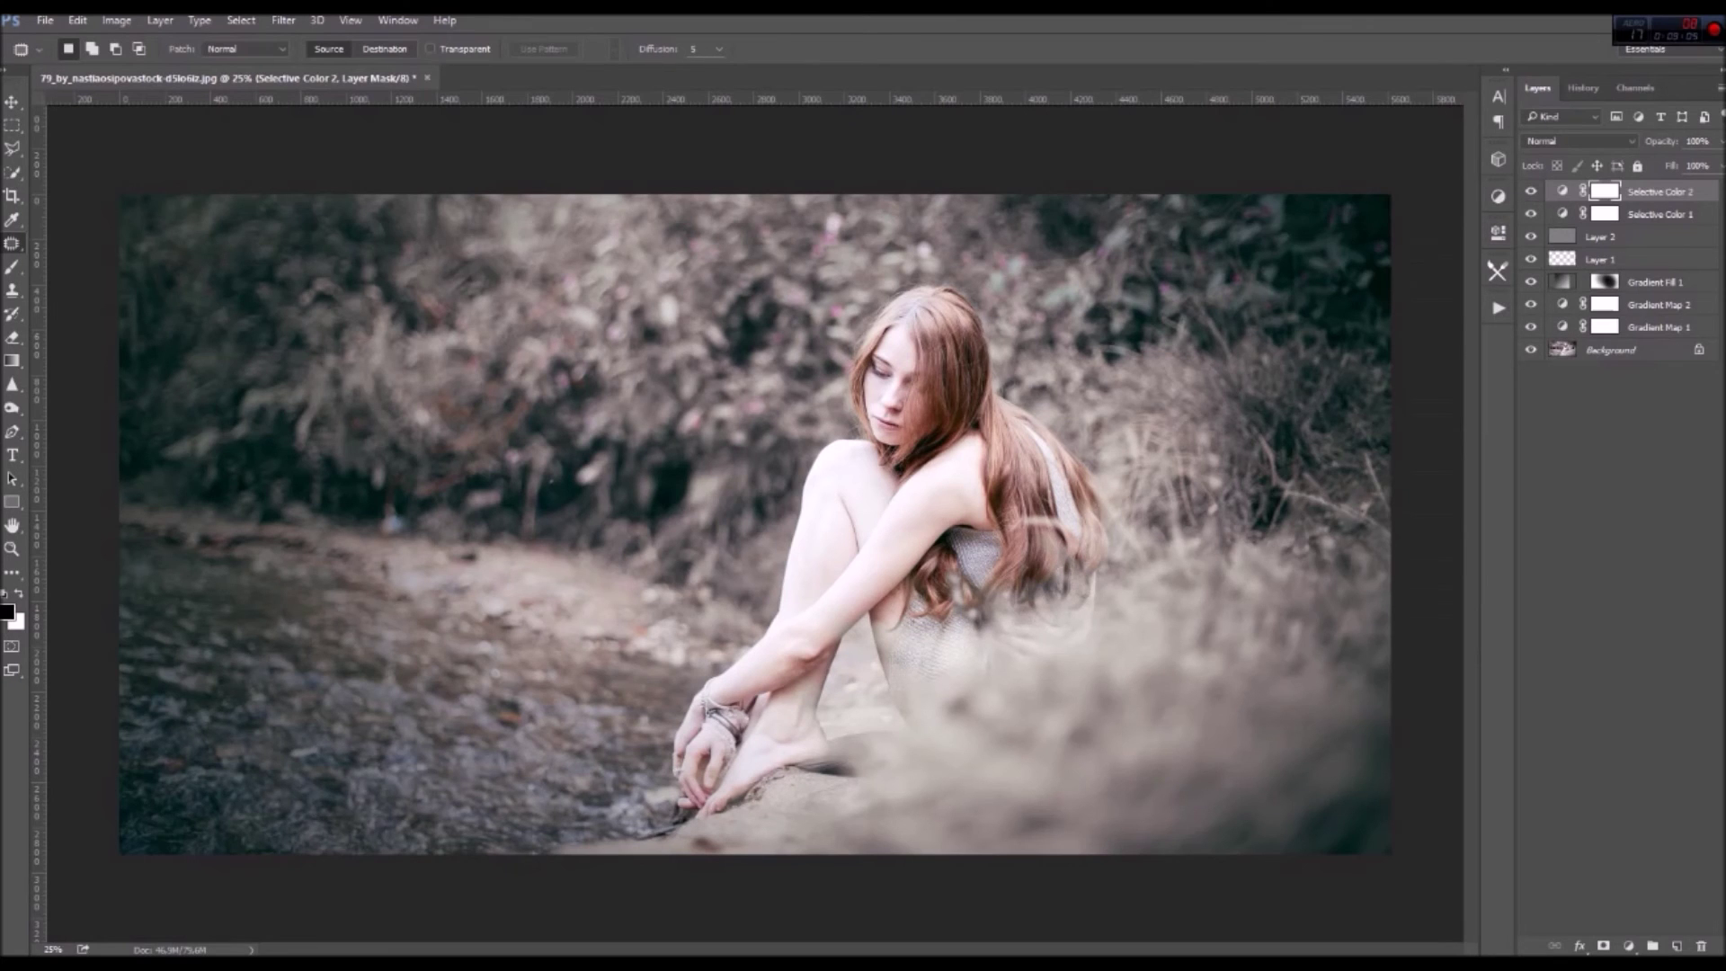
left_click(1600, 259)
Zoom to the hands and pick the Sharpen tool at 29%, working on Soft Light Layer 2
scroll(750, 431, "up", 2)
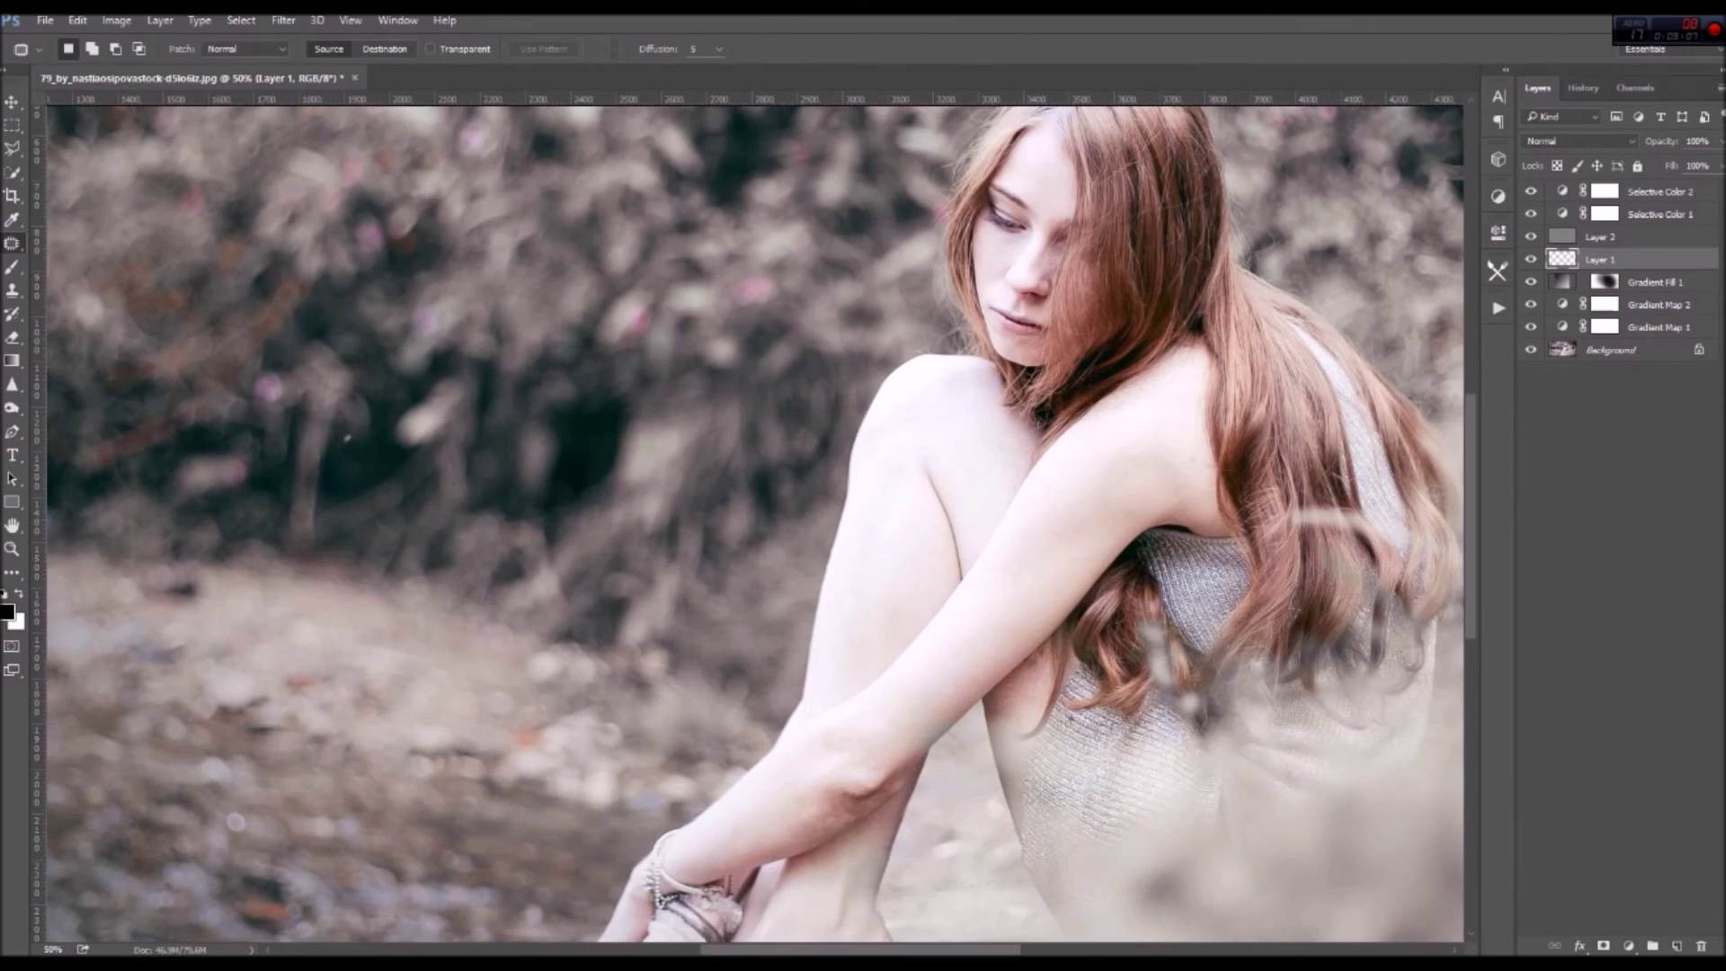
scroll(755, 522, "down", 3)
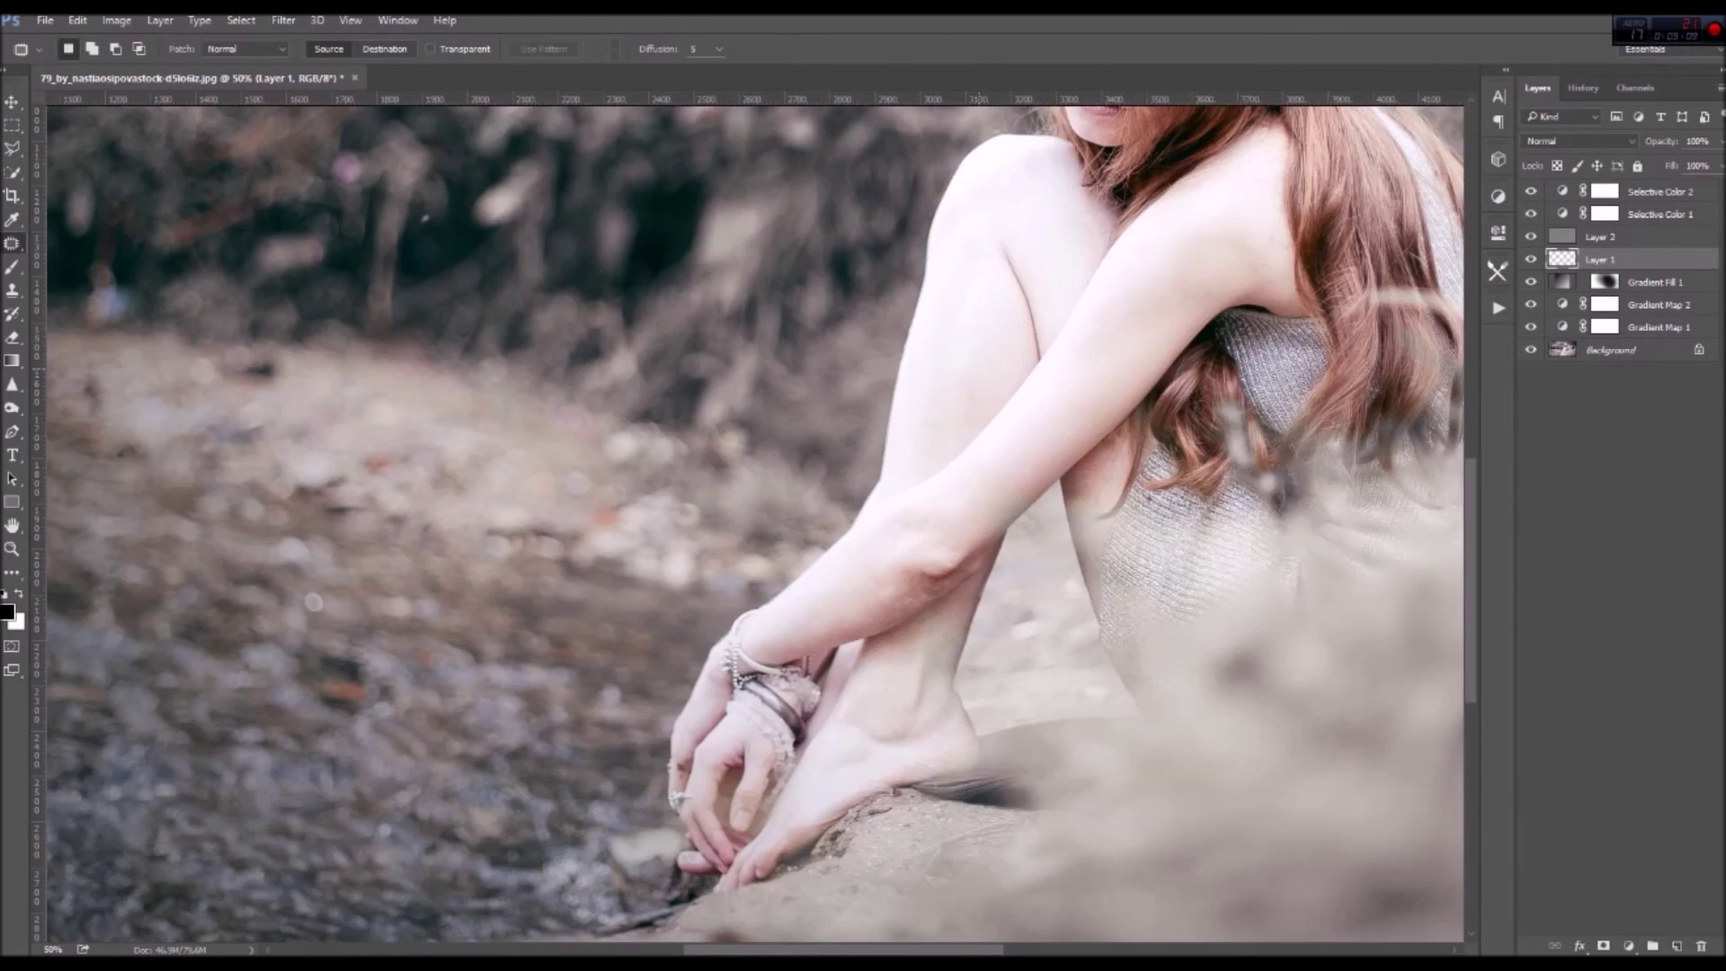
scroll(759, 512, "up", 2)
scroll(755, 521, "down", 3)
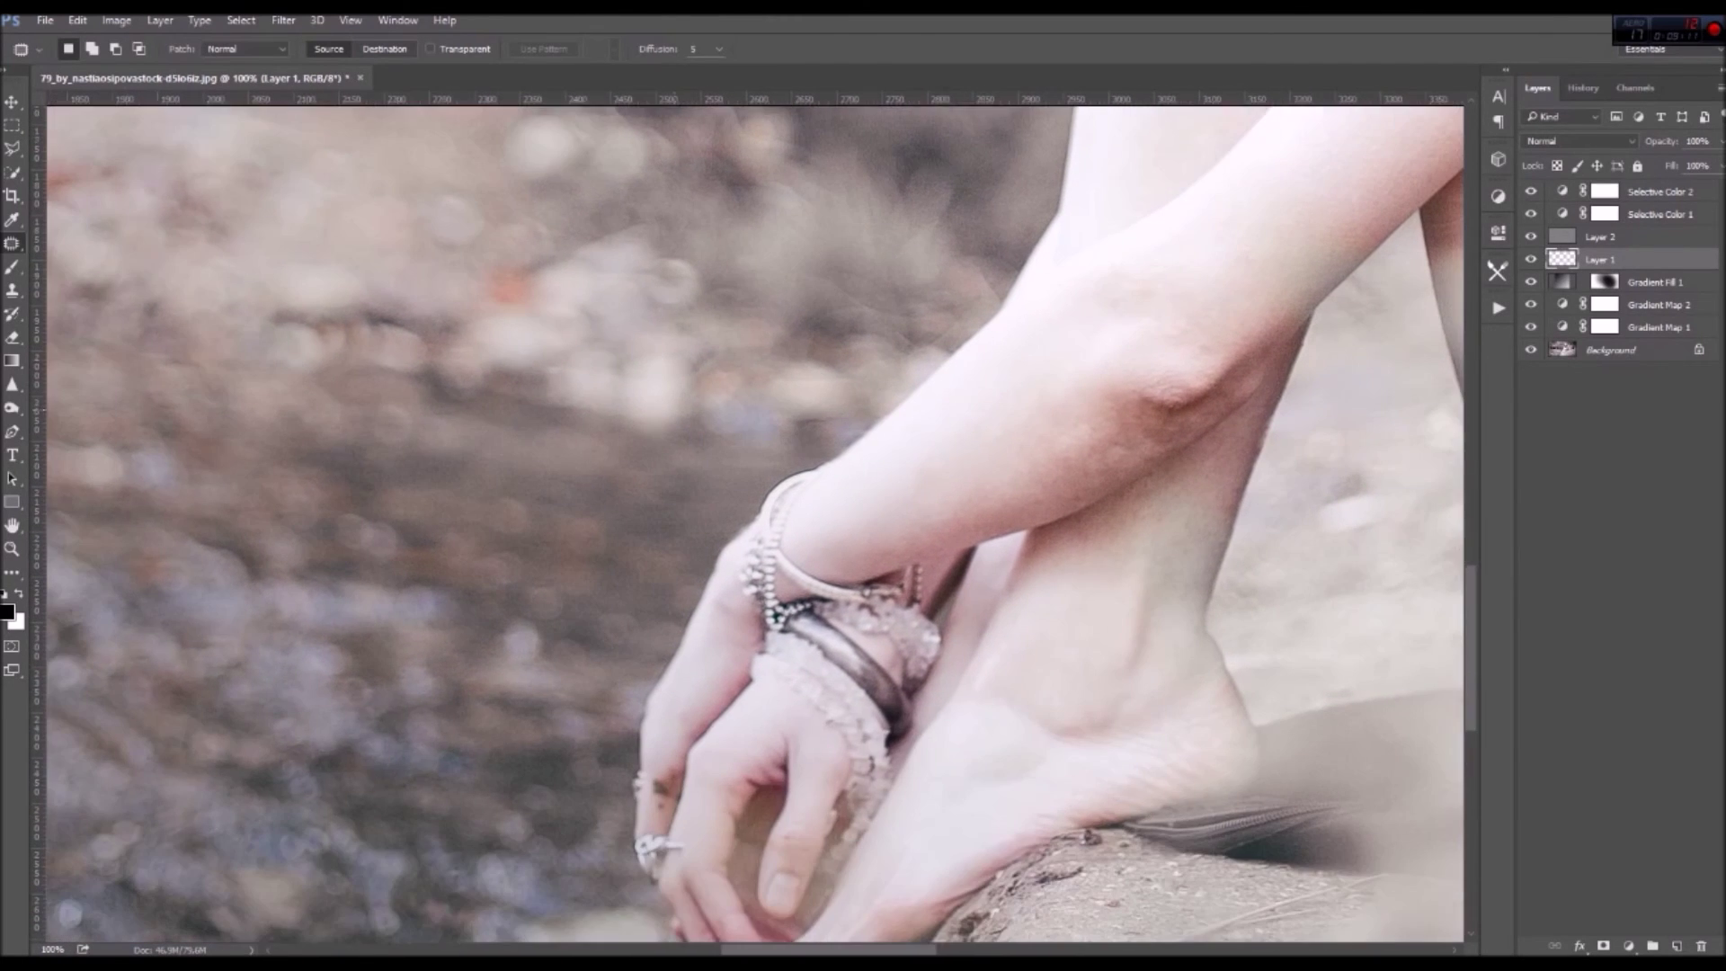
left_click(11, 383)
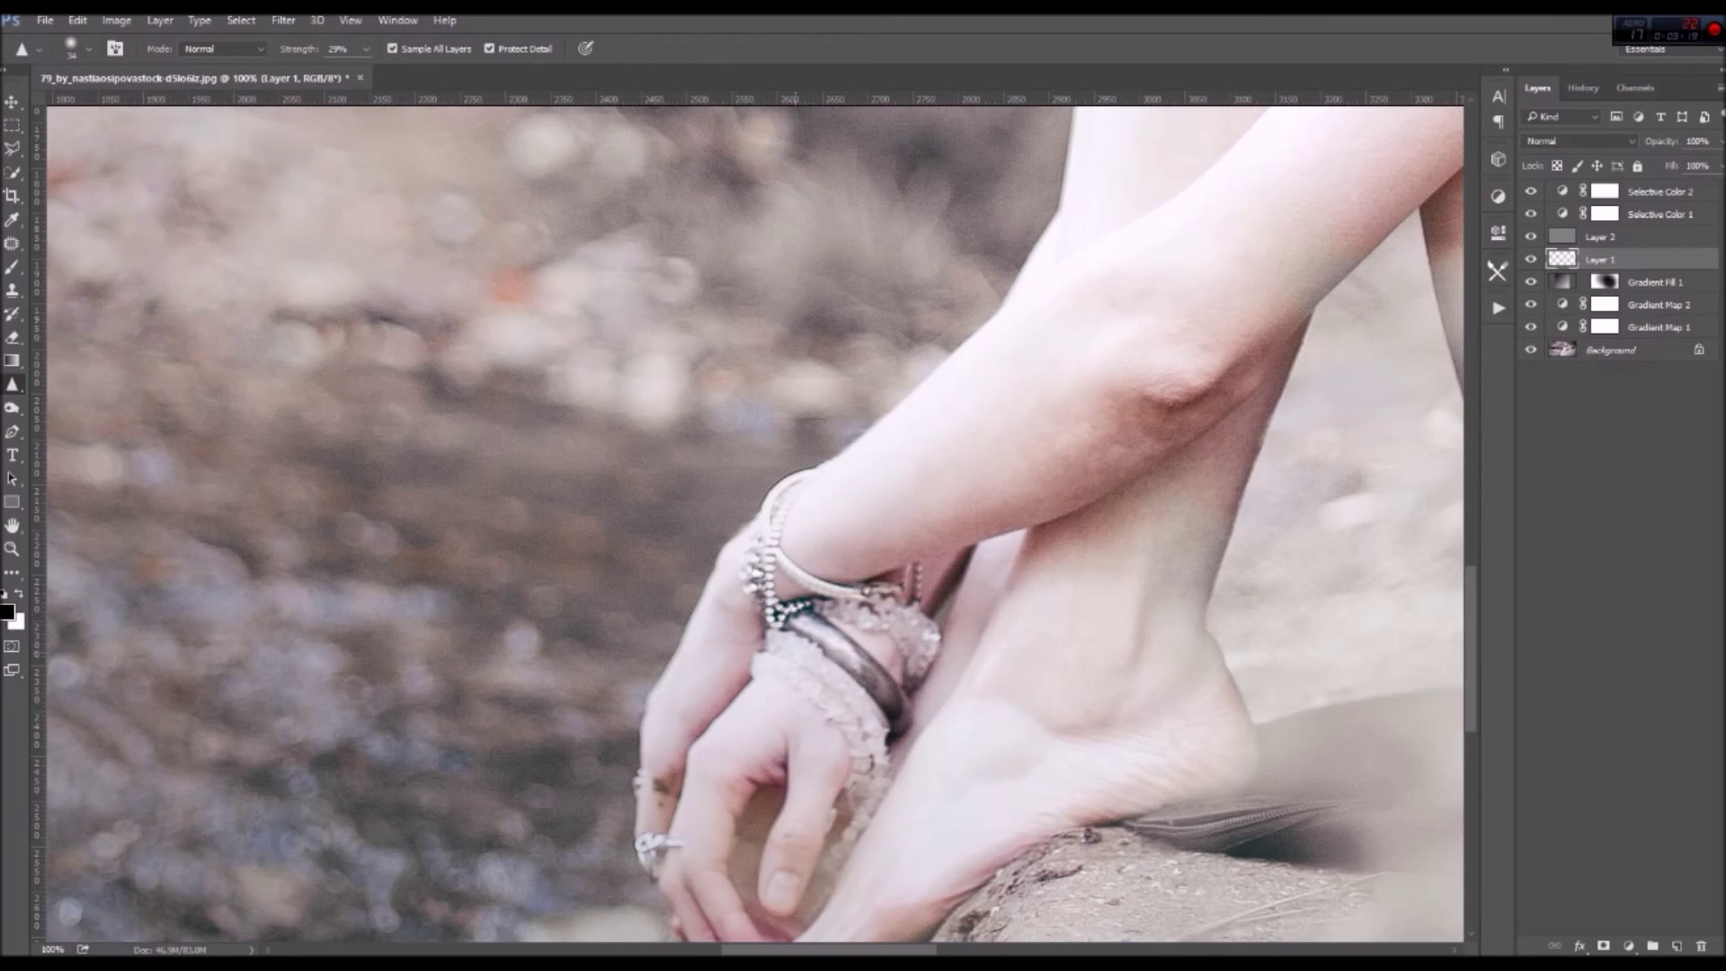
key("alt+bracketright")
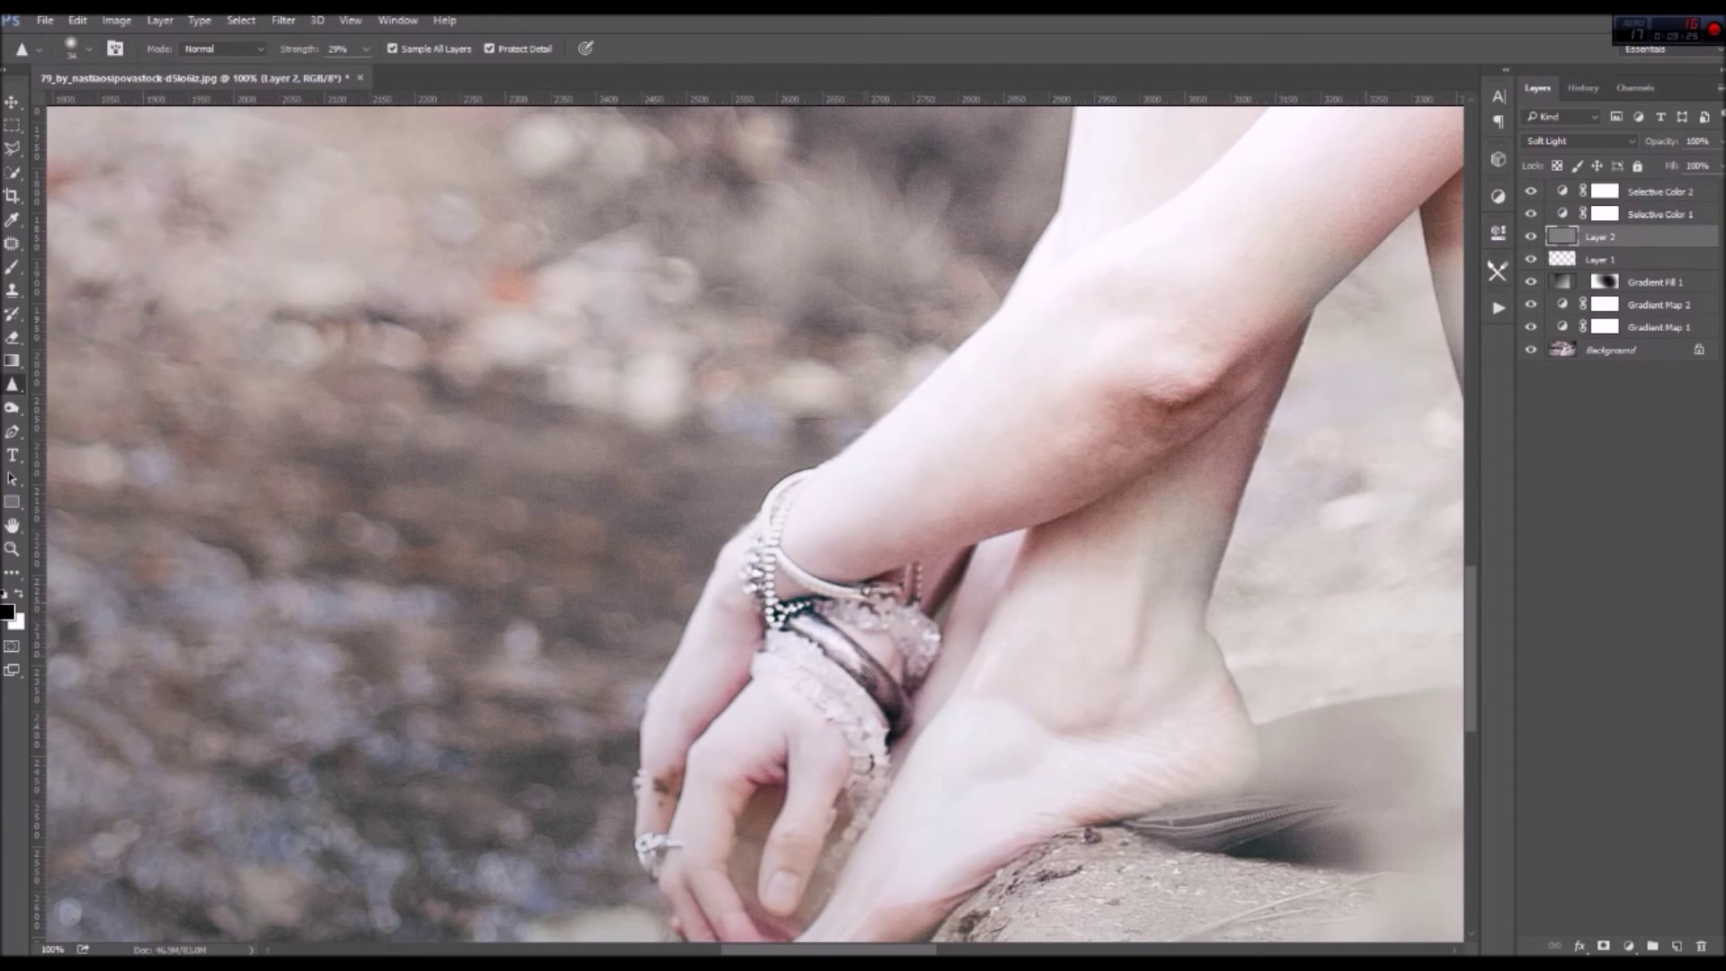
Zoom back out, make Selective Color 2 the active layer and switch to the Move tool
scroll(712, 672, "down", 2)
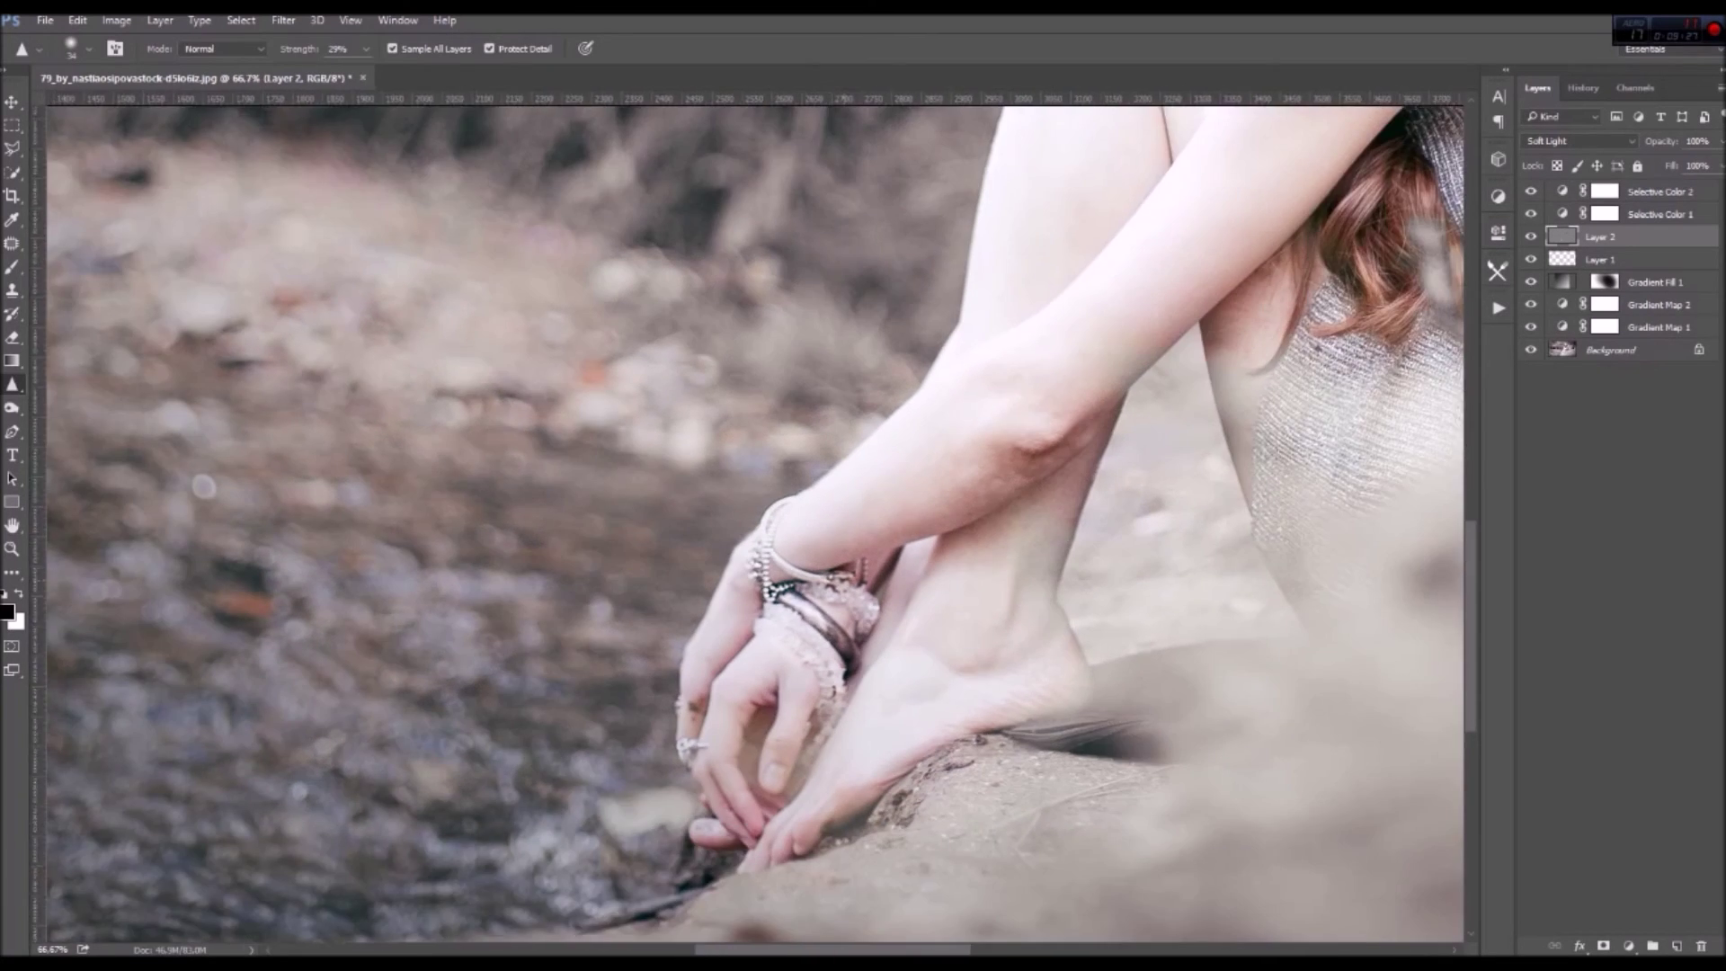
scroll(712, 673, "down", 1)
scroll(712, 672, "down", 2)
left_click(1696, 165)
key("alt+bracketright")
key("alt+bracketright")
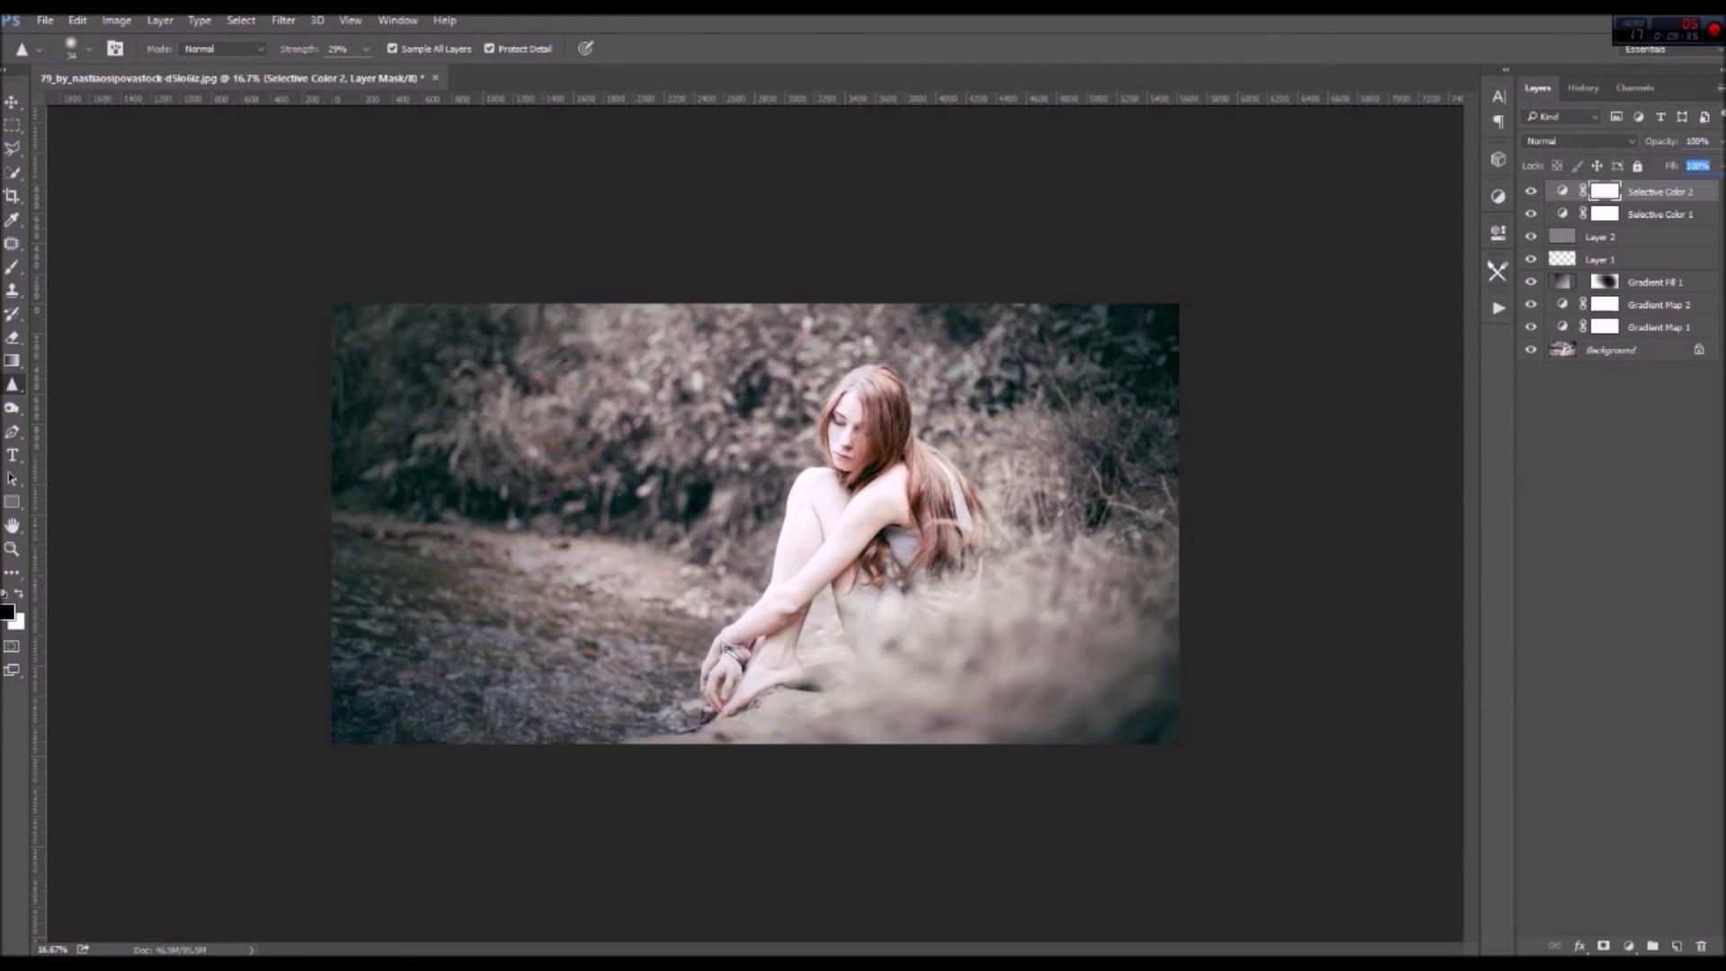
key("v")
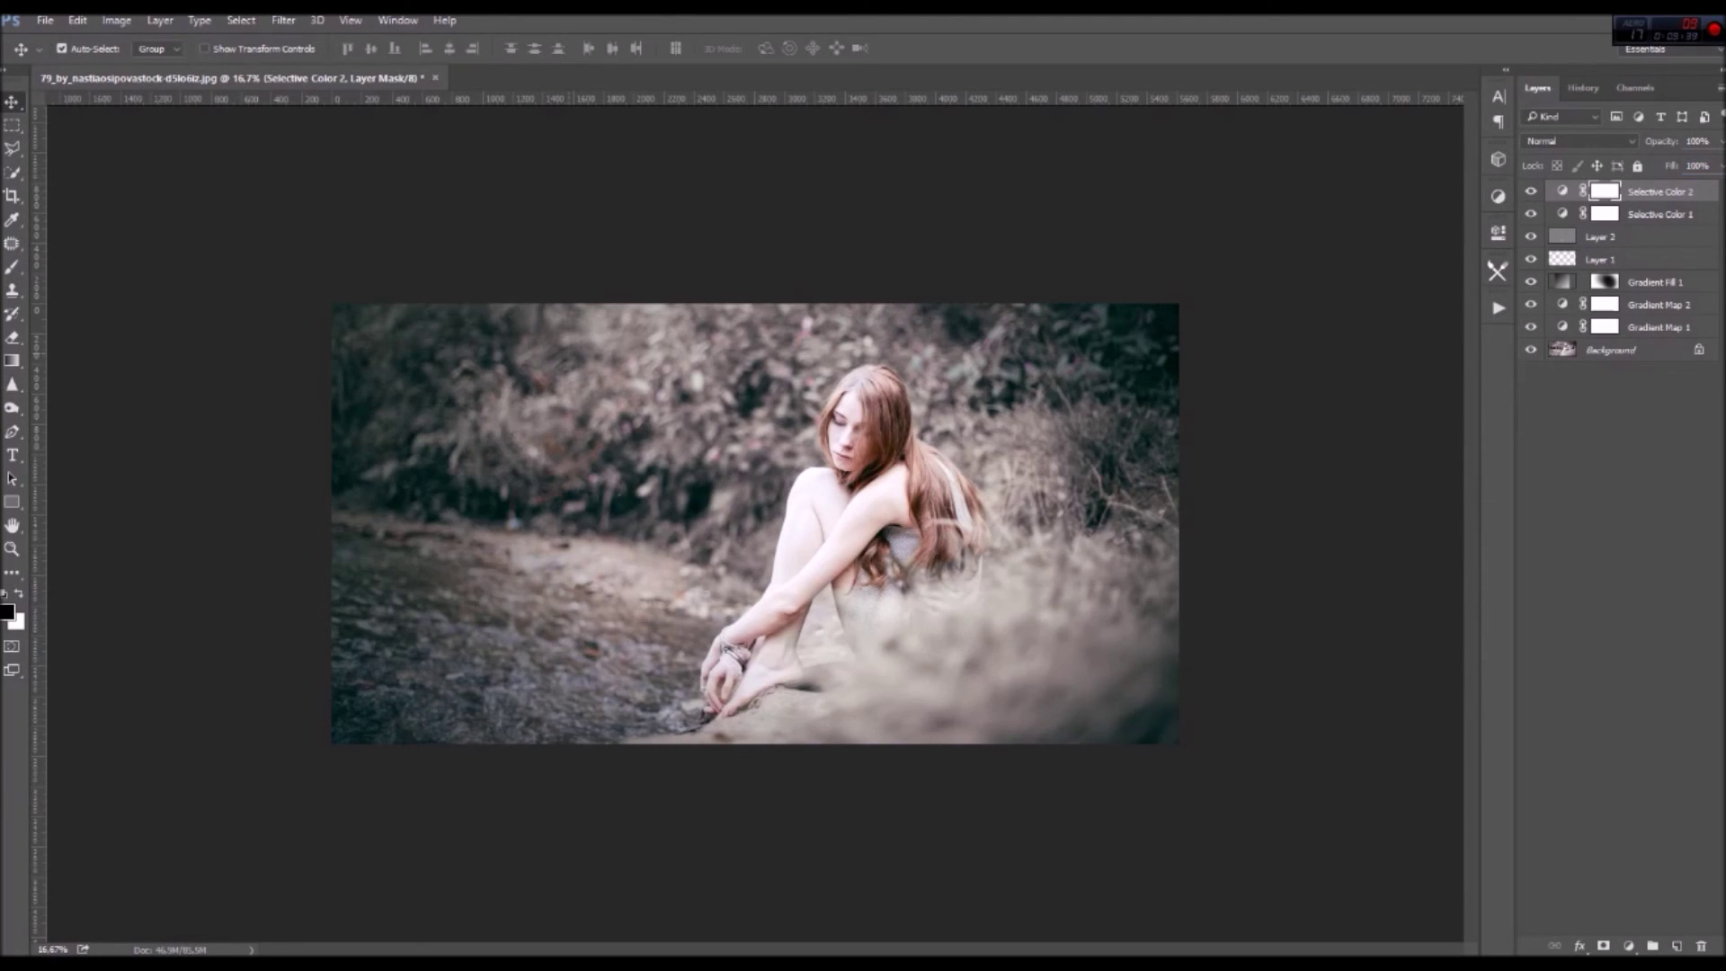
Stamp visible into Layer 3 and, in Camera Raw, set highlights -30, shadows +35, whites -17
key("ctrl+shift+alt+e")
left_click(283, 20)
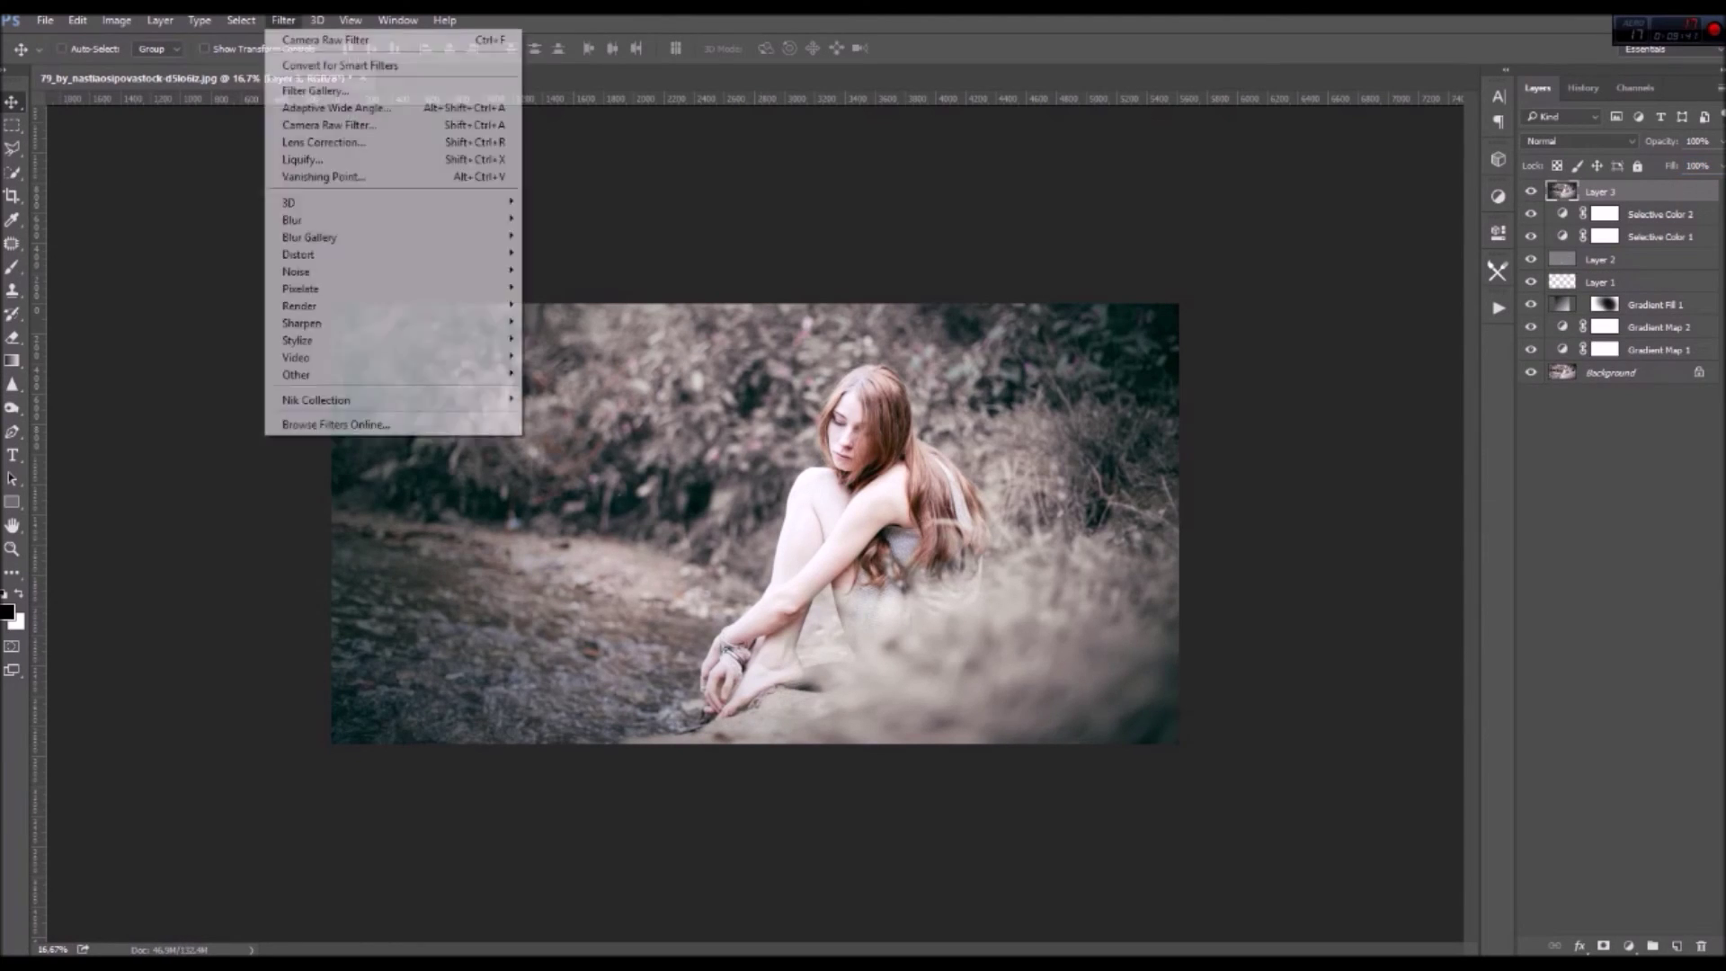
left_click(315, 123)
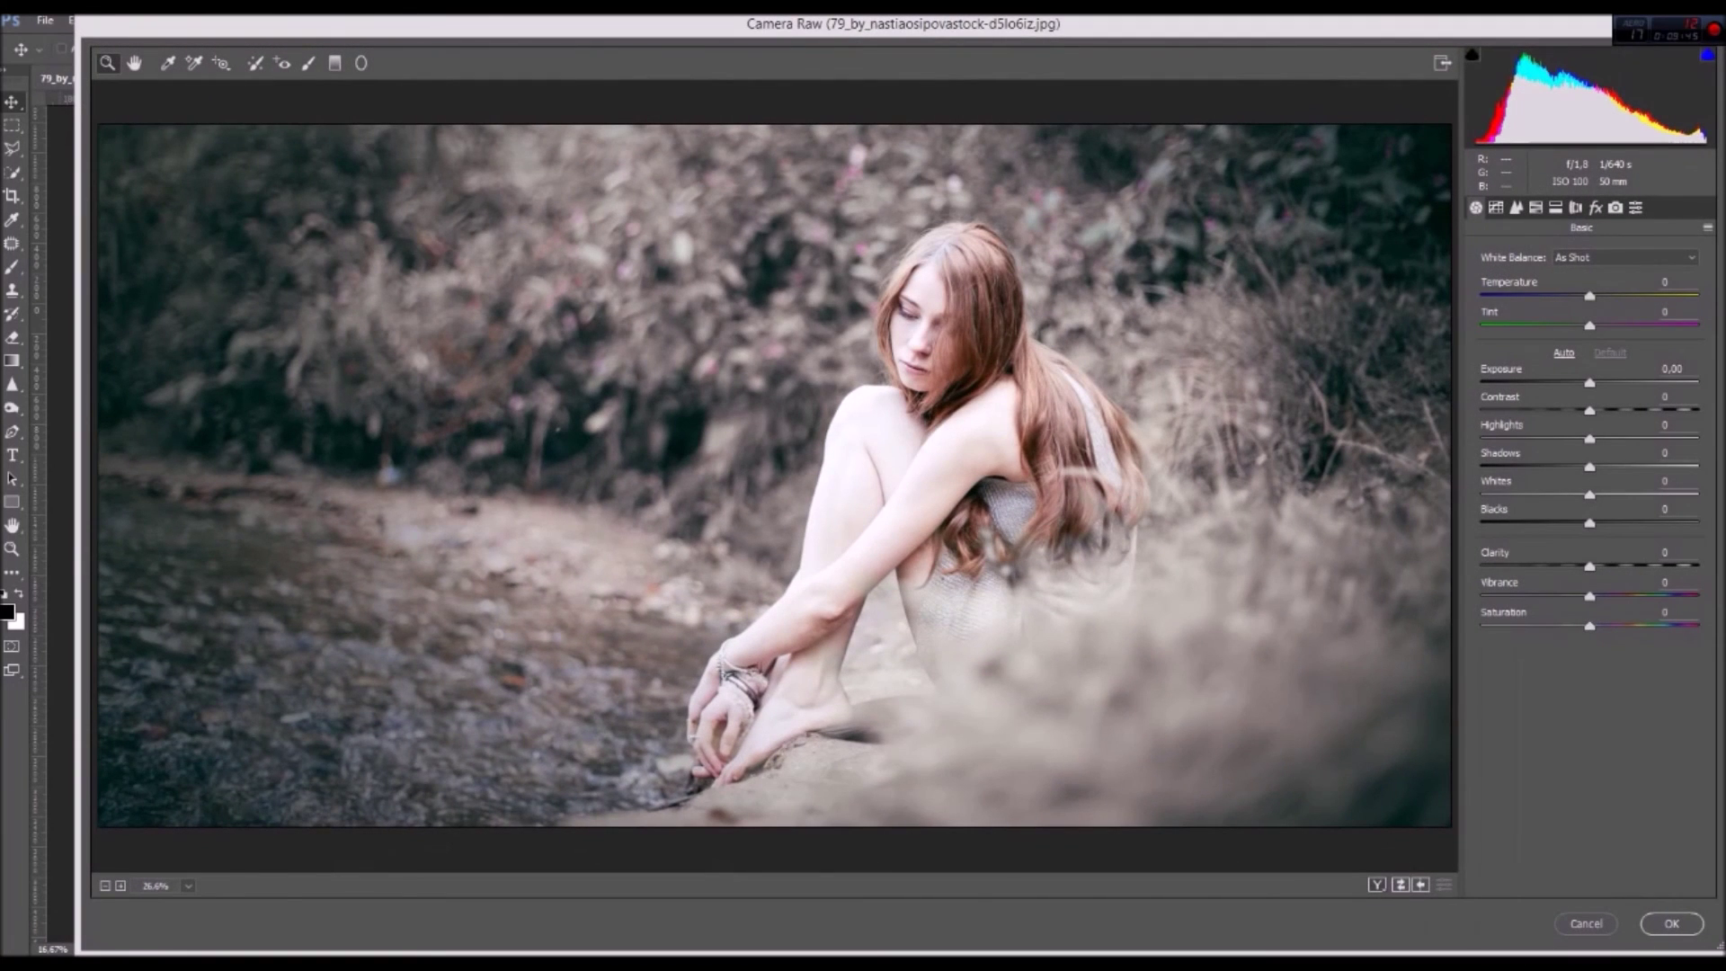
key("shift+Down")
key("shift+Down")
key("shift+Down")
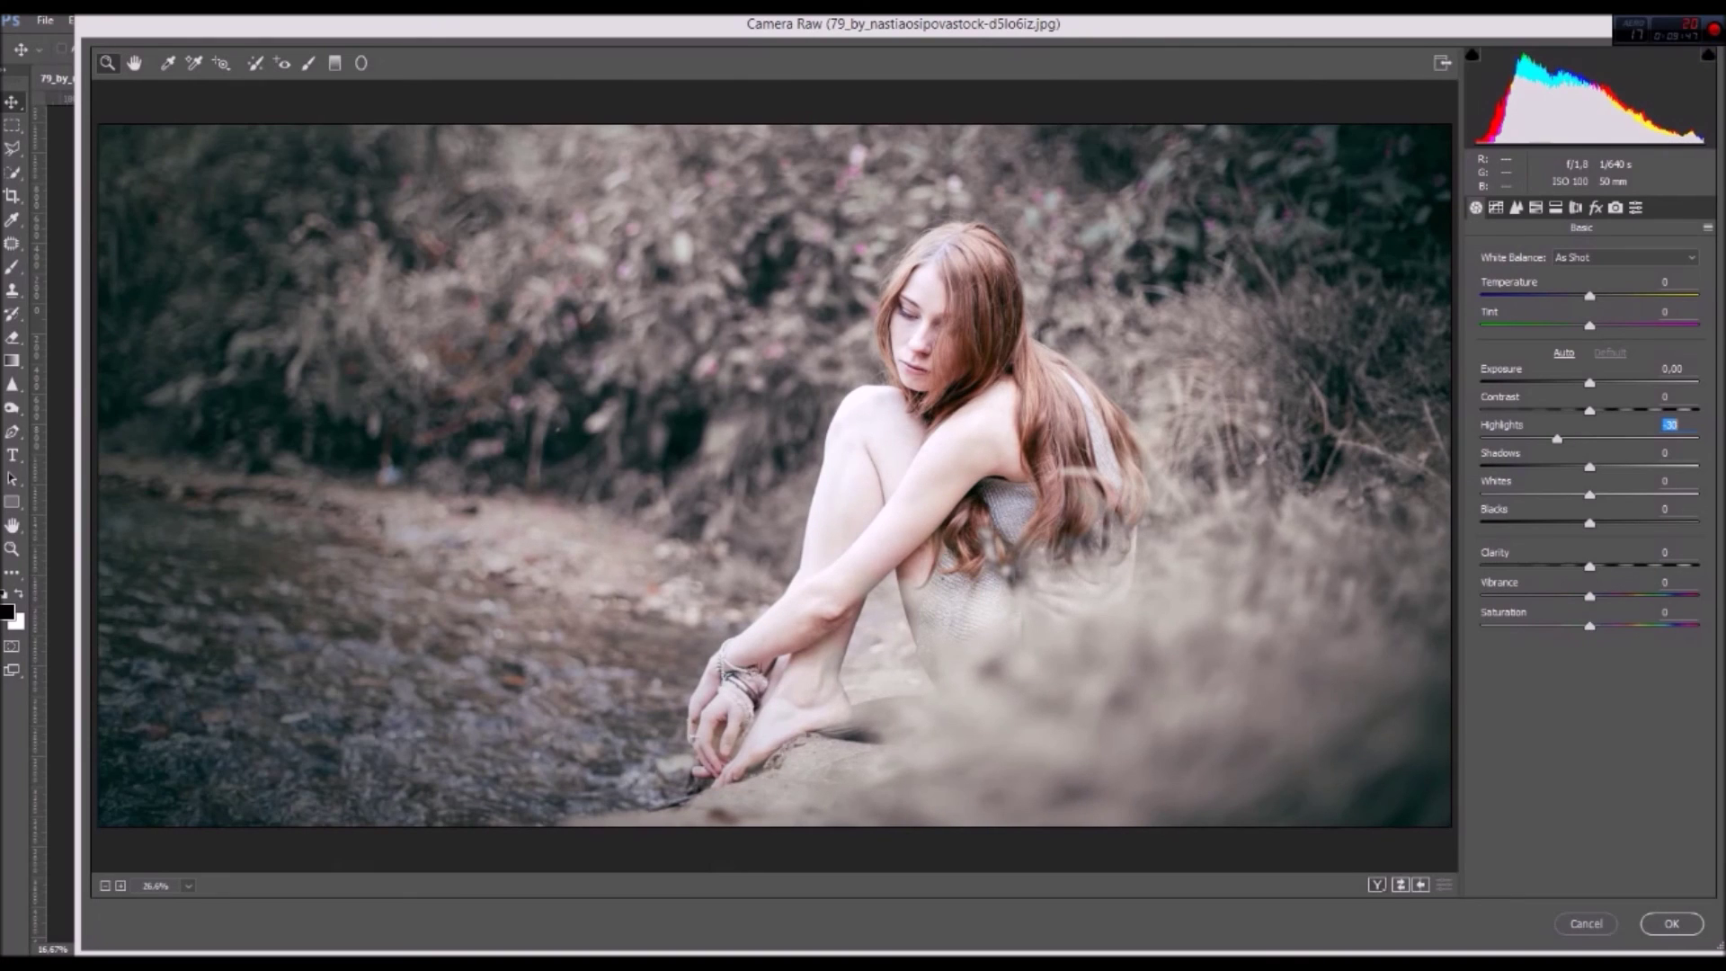
key("Tab")
key("shift+Up")
key("Down")
key("Down")
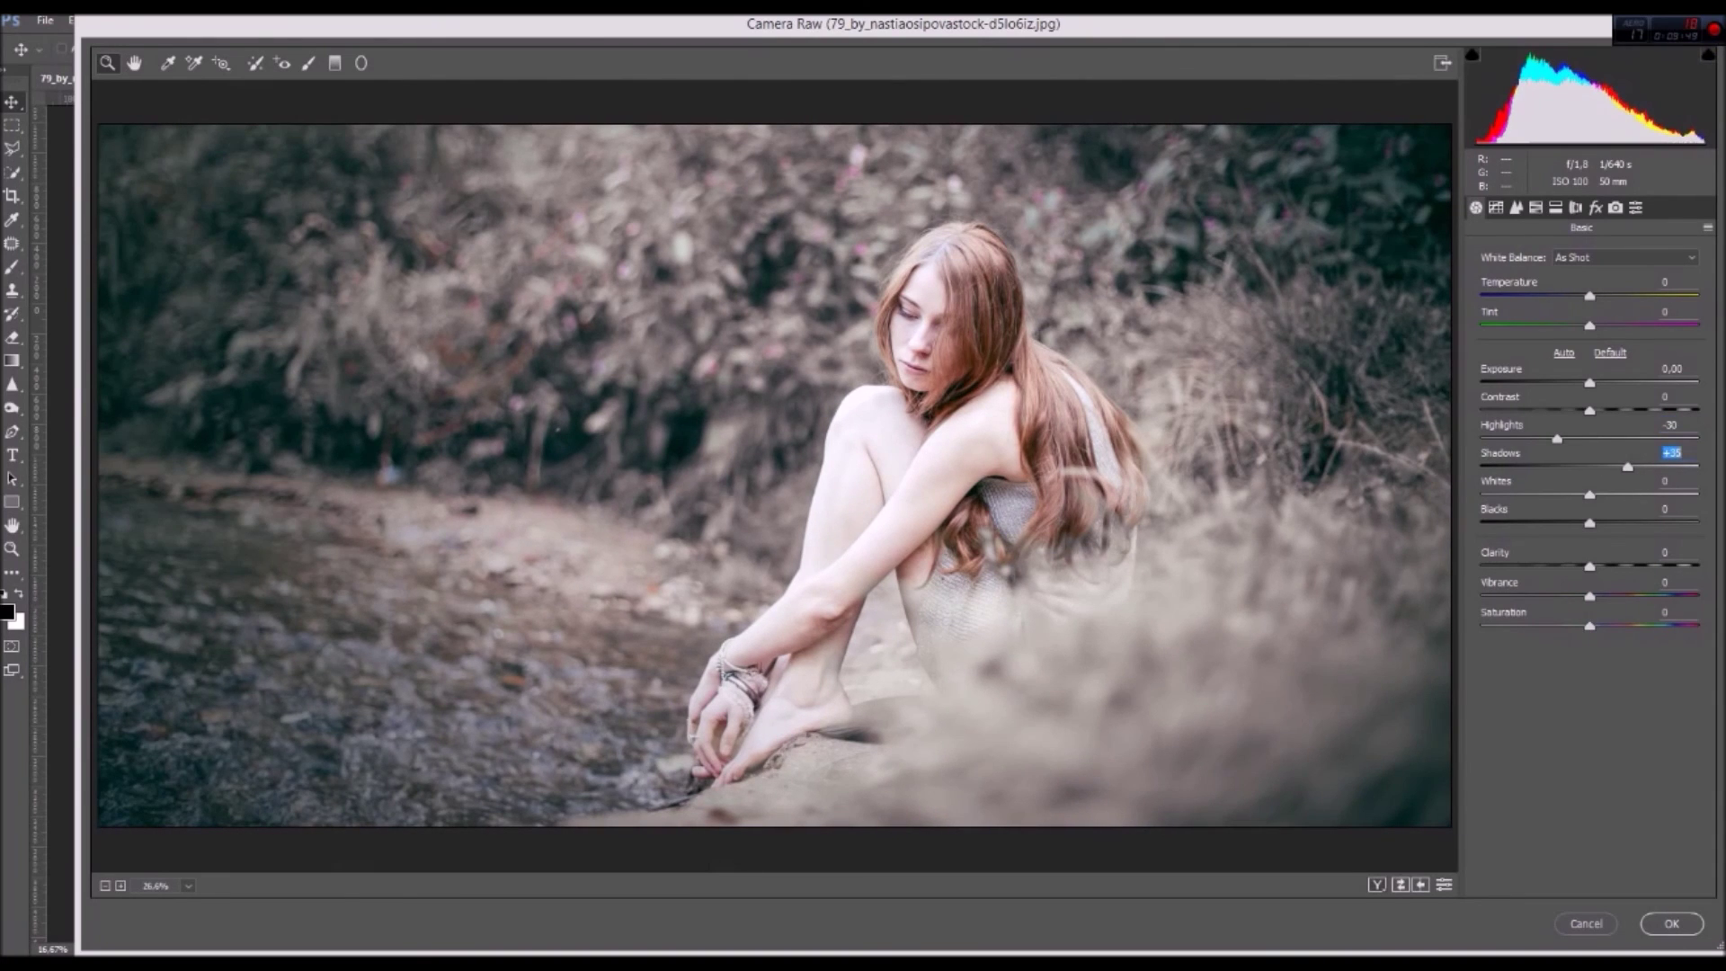
key("Tab")
key("shift+Down")
key("shift+Down")
Set blacks +24, clarity +14, vibrance up, saturation down, luminance noise reduction 21, and apply
key("Tab")
key("shift+Up")
key("shift+Up")
key("Up")
key("Up")
key("Up")
key("Tab")
key("shift+Up")
key("Up")
key("Up")
key("Up")
key("Tab")
key("Up")
key("Up")
key("Up")
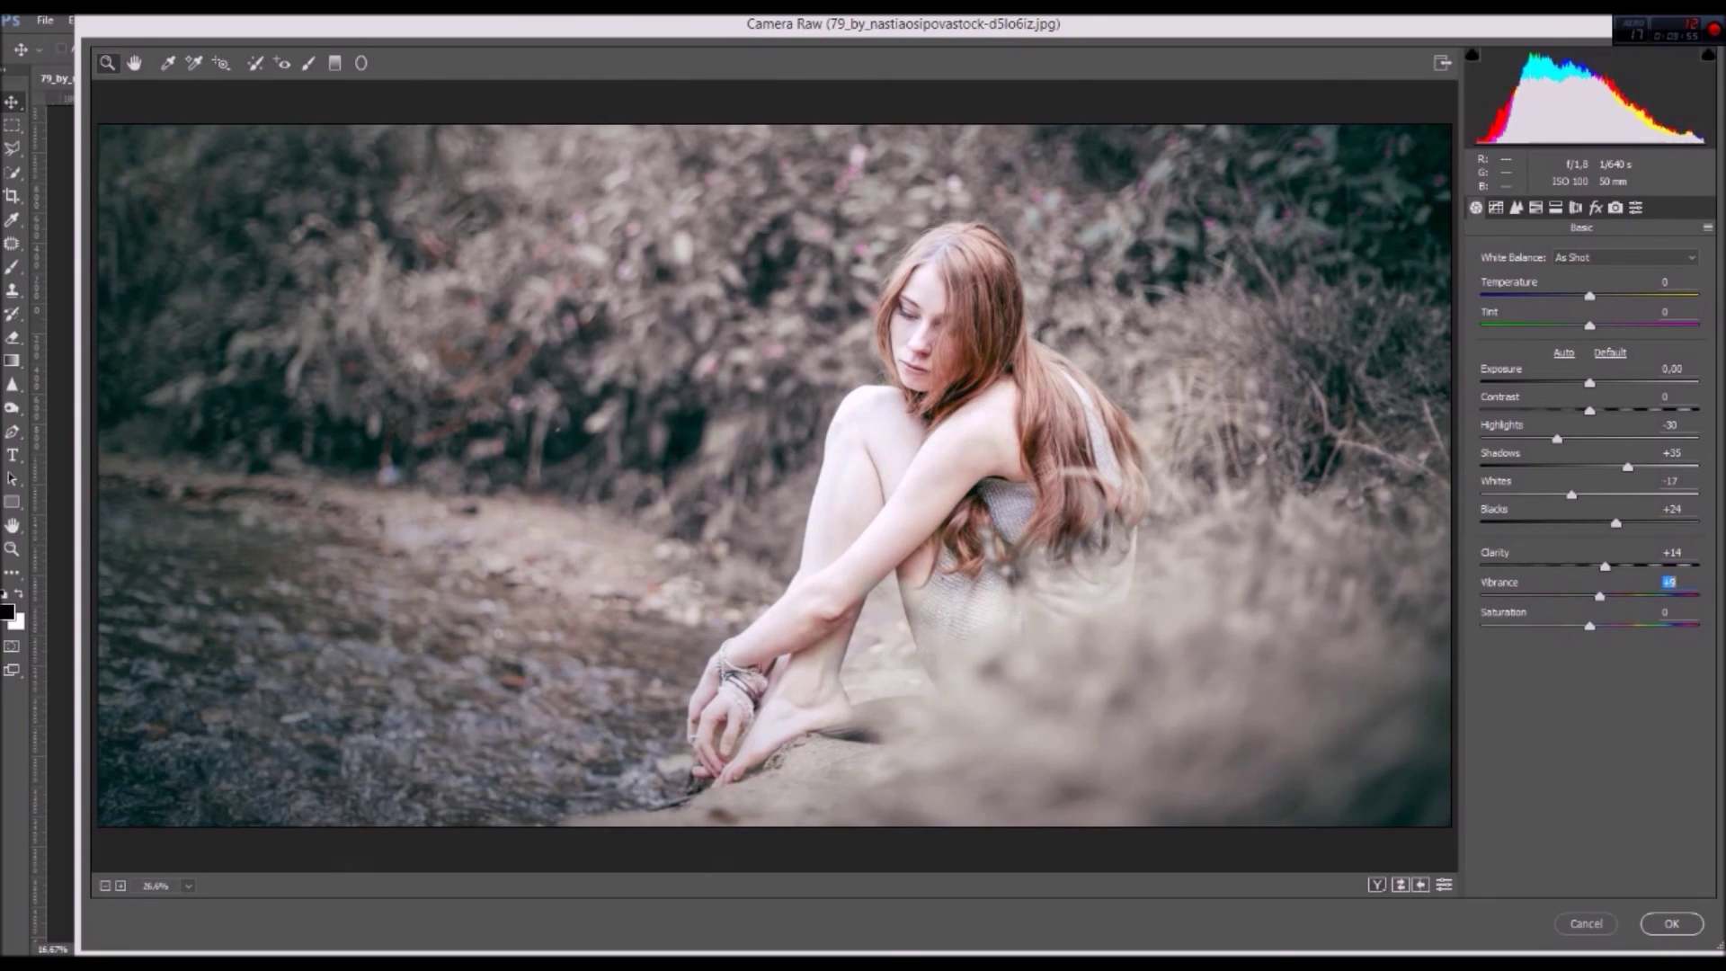
key("Tab")
key("Down")
key("Down")
key("Down")
key("ctrl+alt+3")
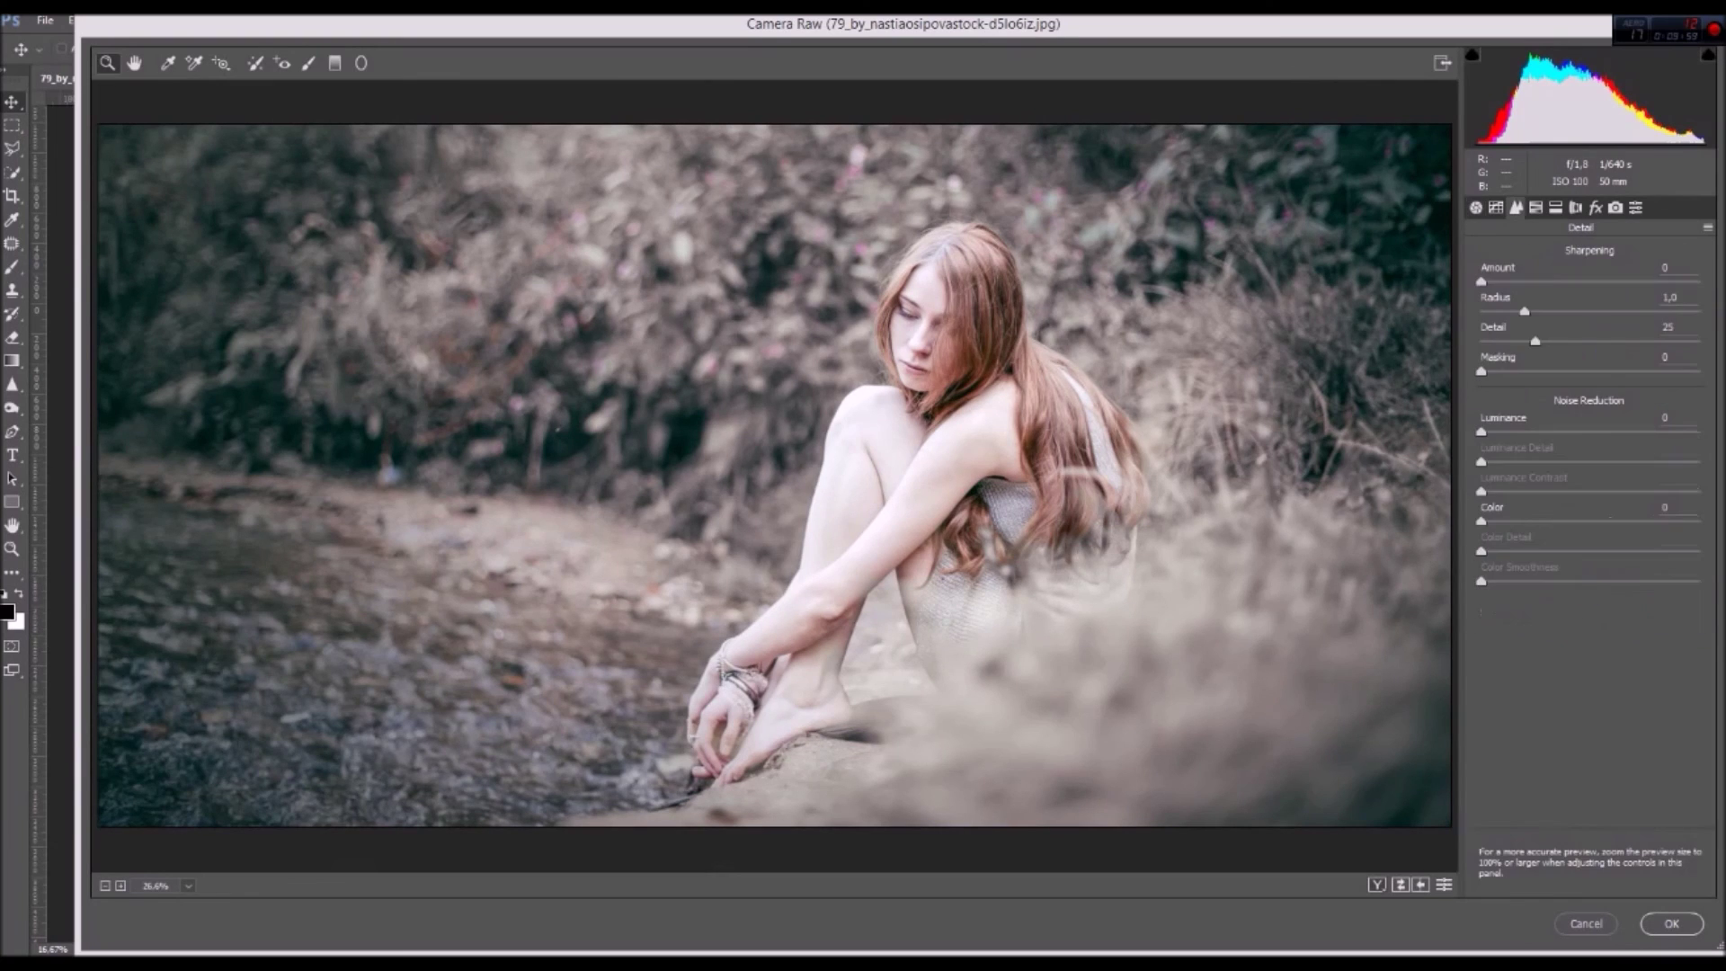
key("Up")
key("Up")
key("Up")
key("Up")
key("Up")
key("Up")
key("Up")
key("Up")
key("Up")
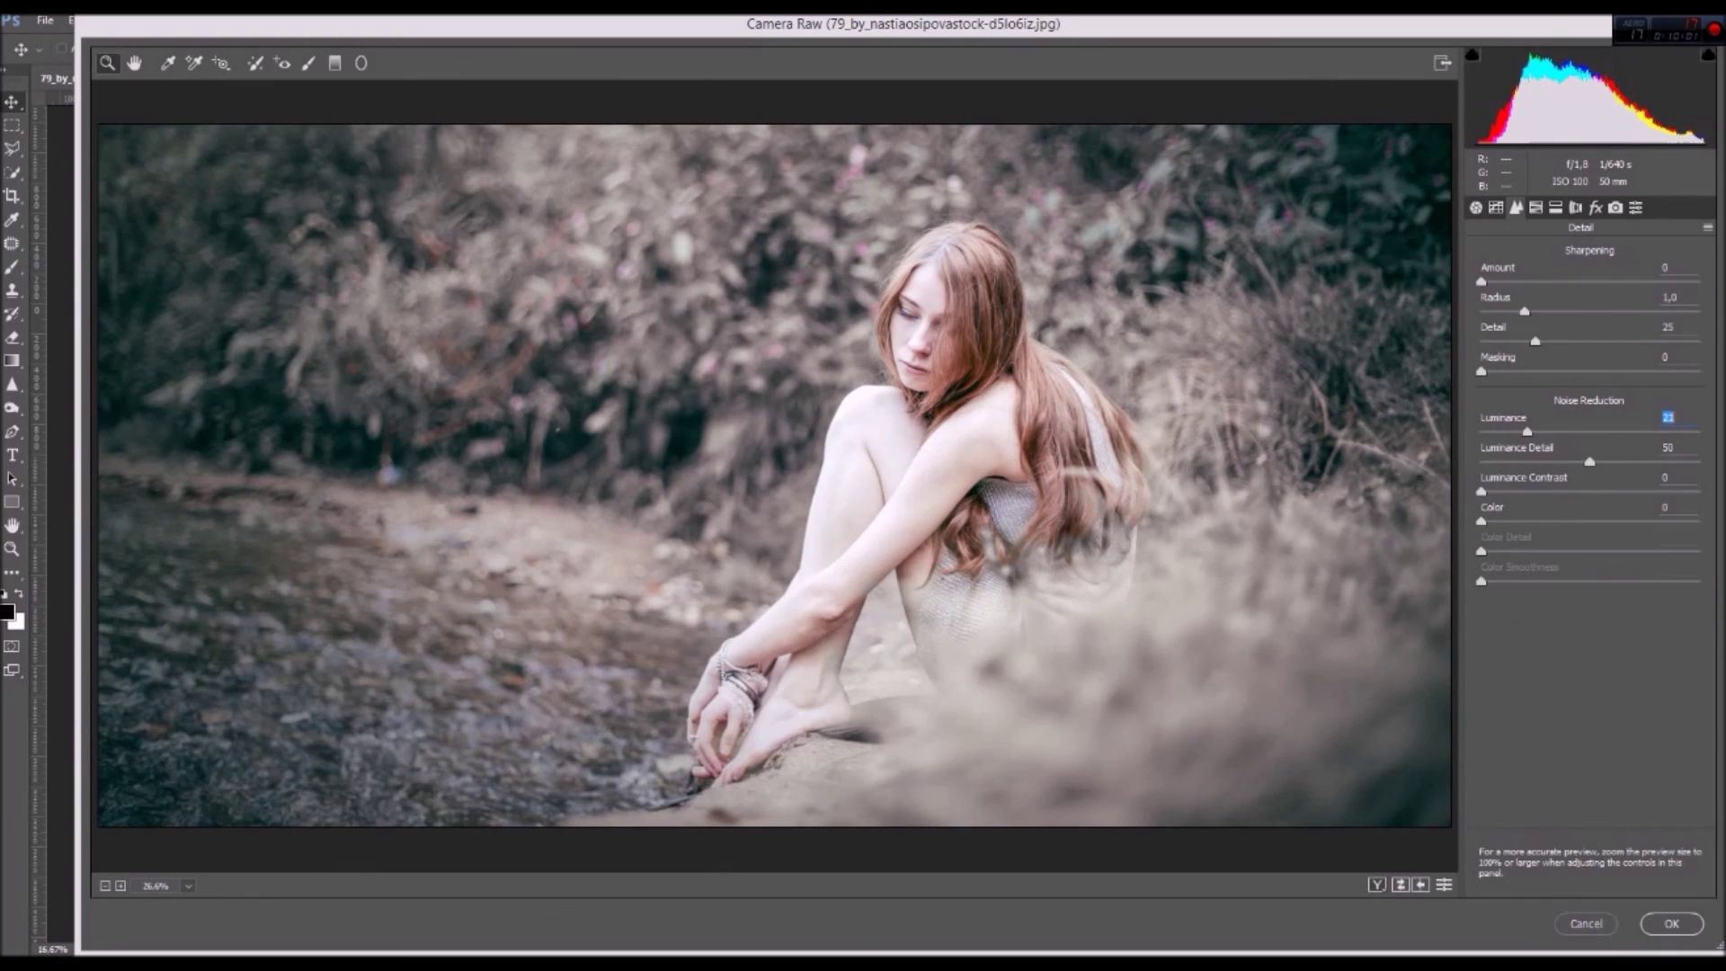
key("Return")
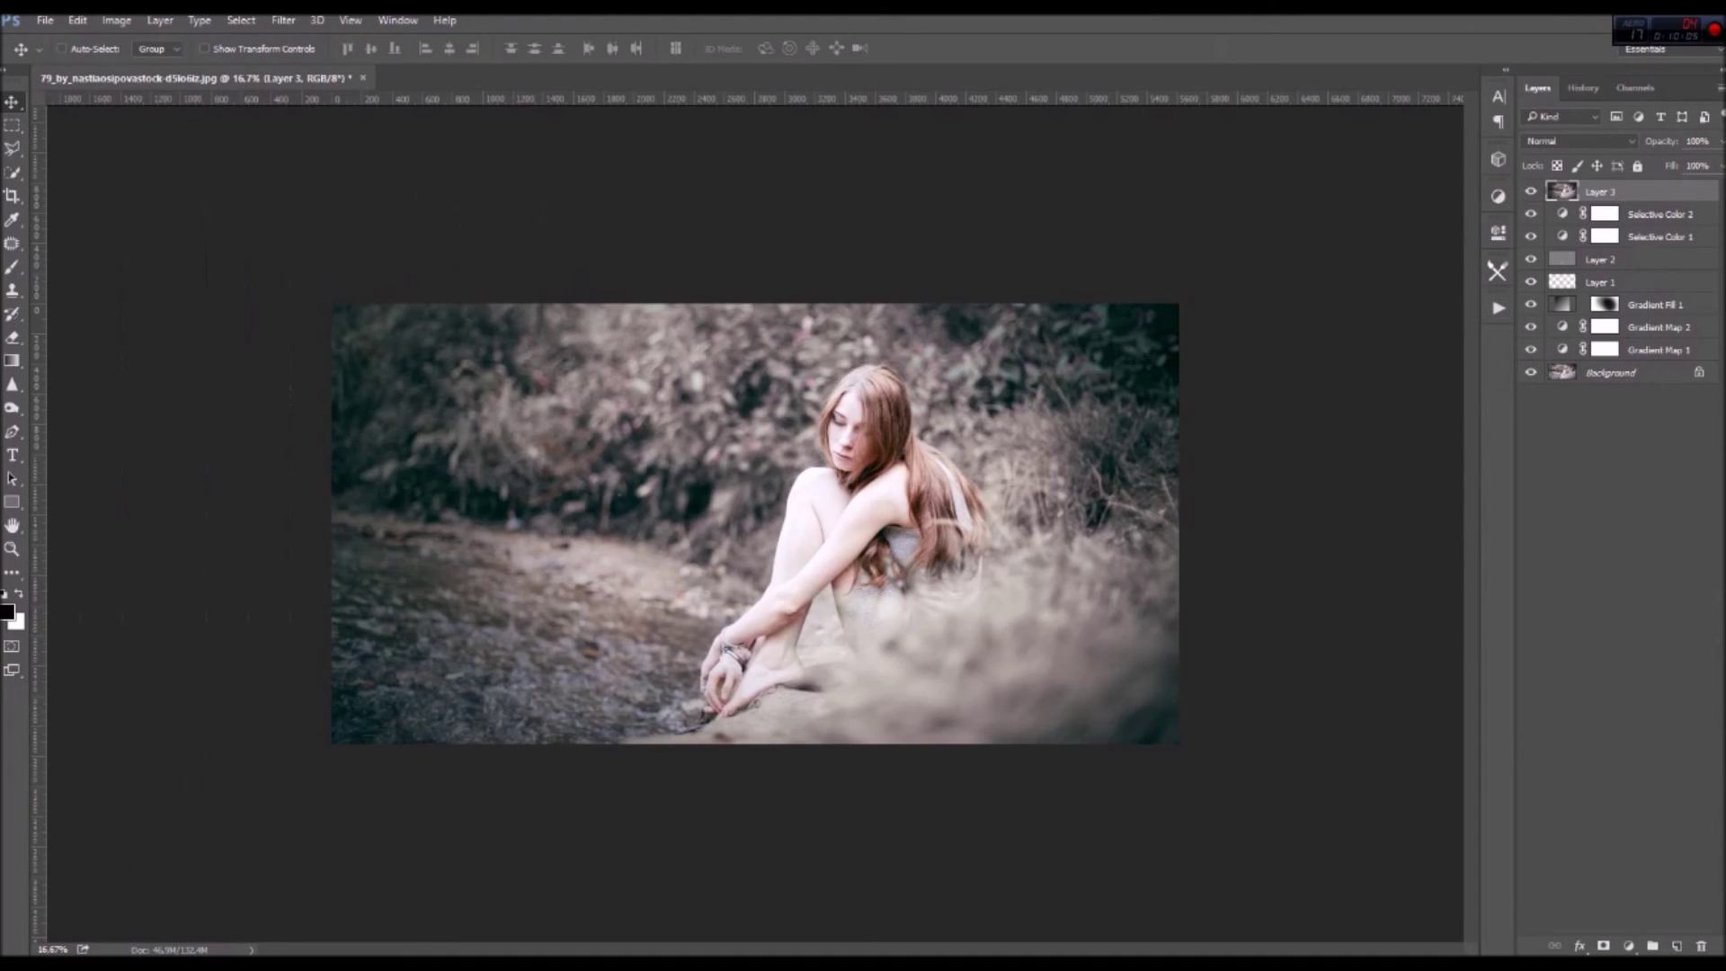
Apply Reduce Noise at strength 10 to Layer 3, then group all layers above Background into Group 1
left_click(283, 20)
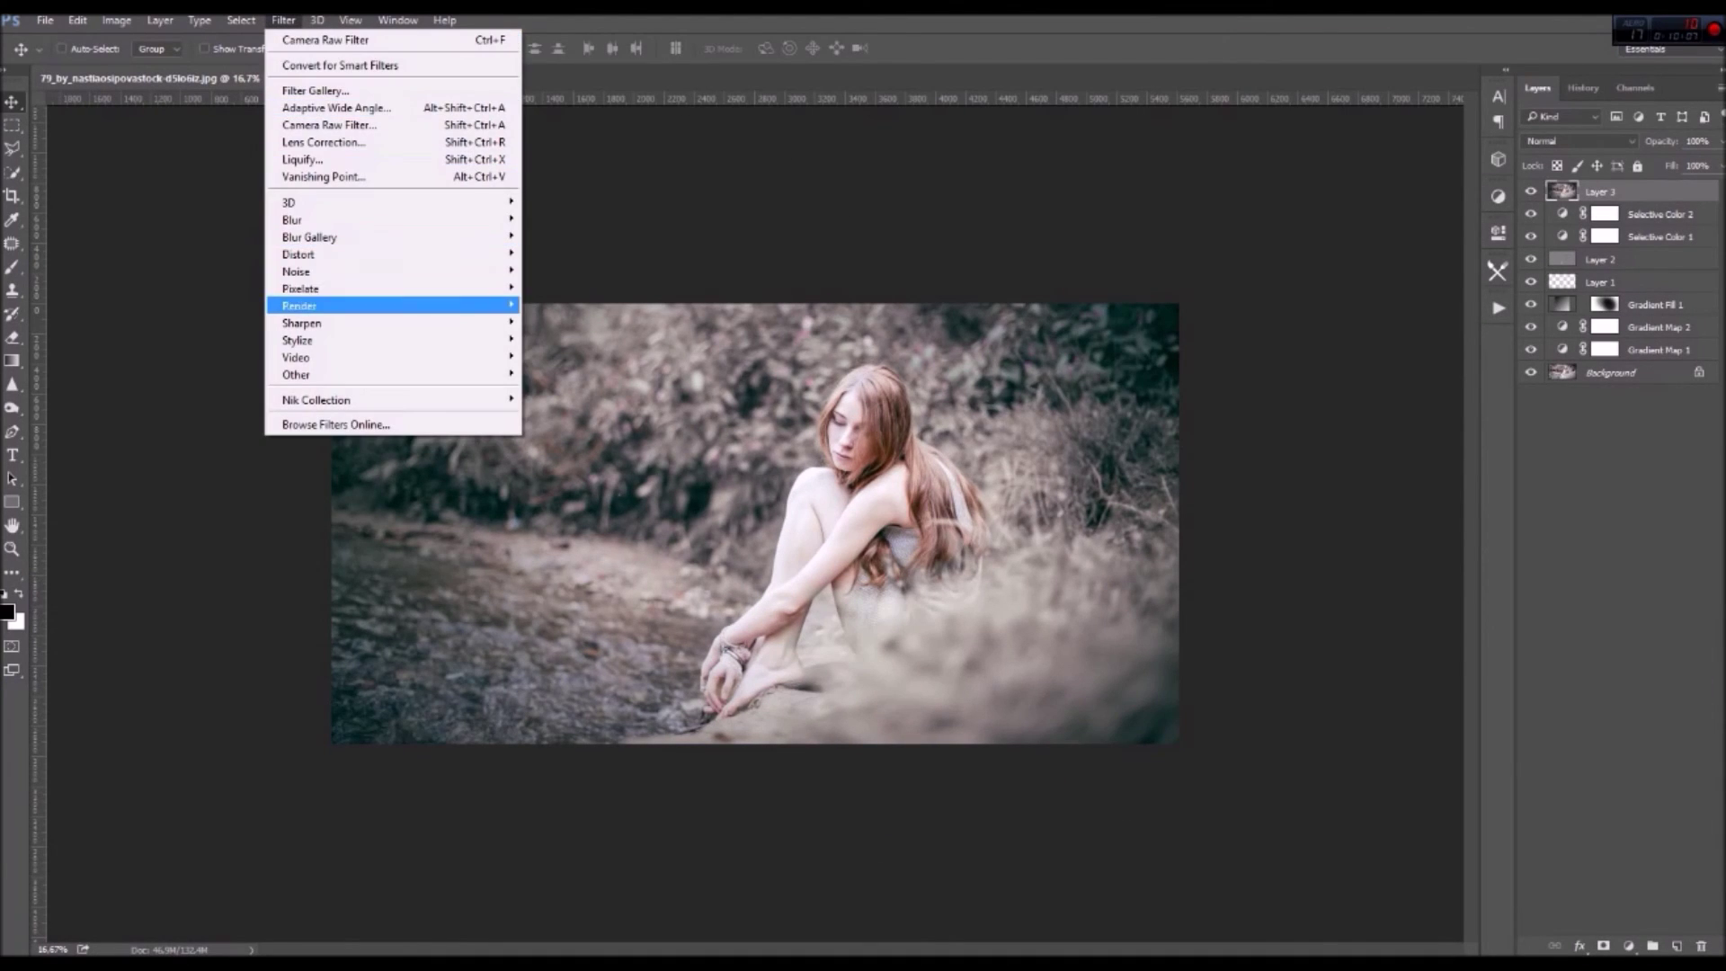
left_click(571, 339)
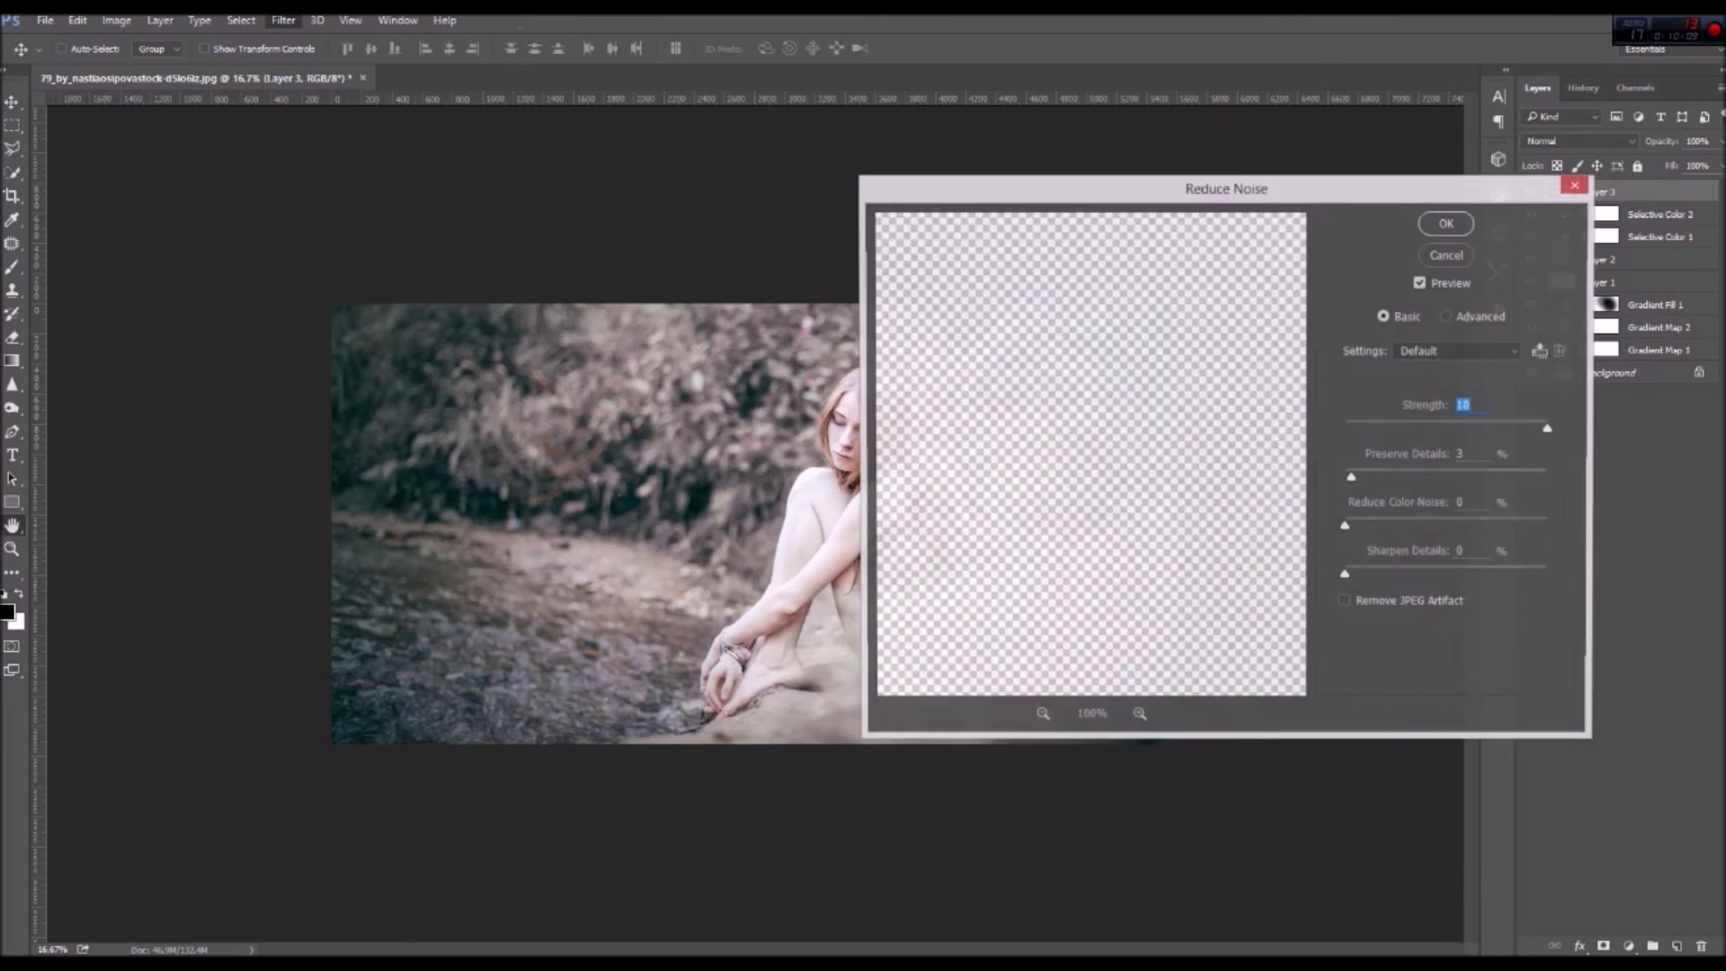
left_click_drag(1087, 404, 1106, 584)
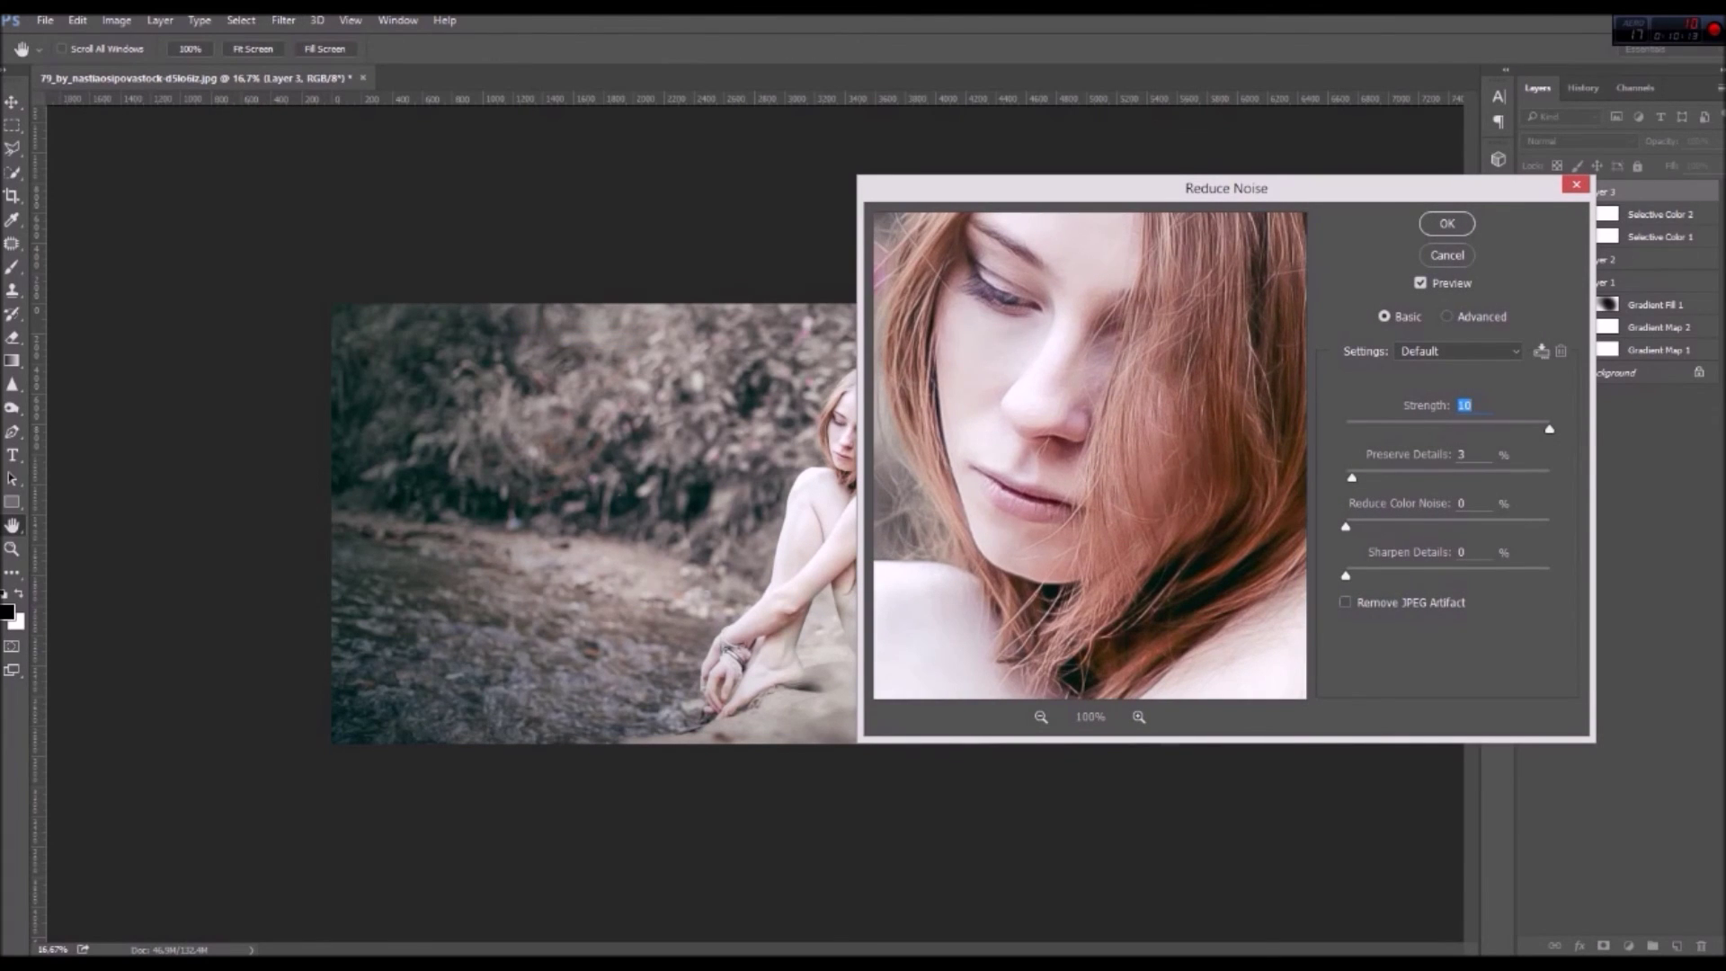
key("Return")
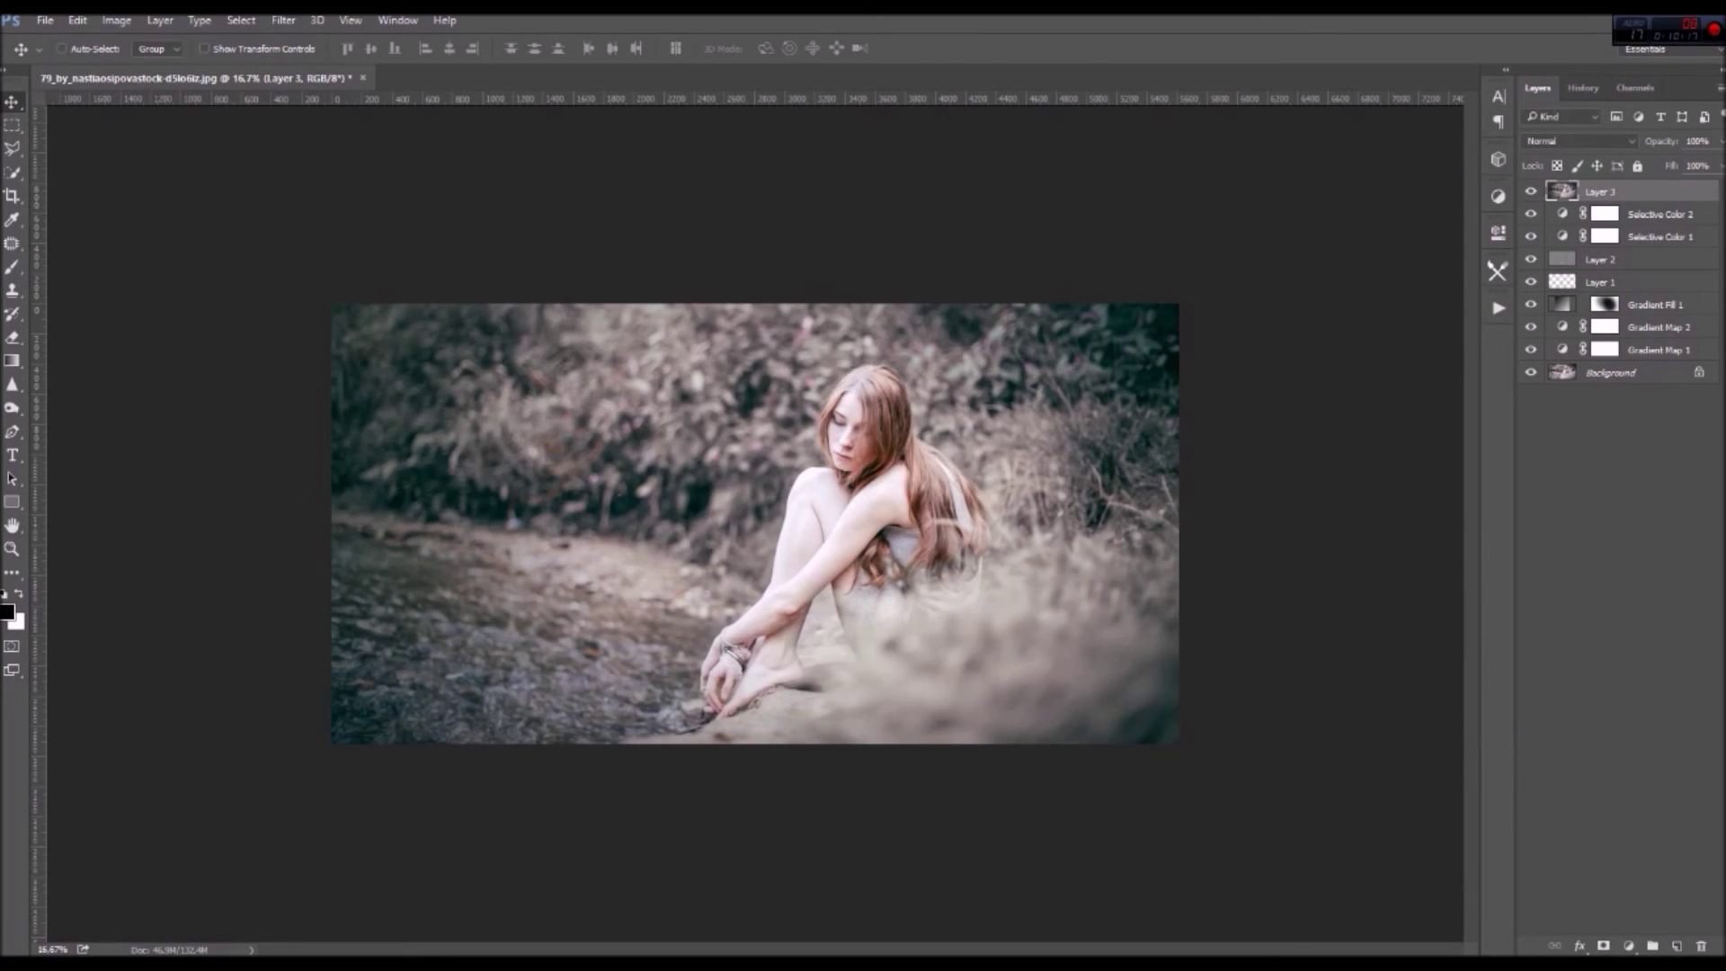
key("ctrl+alt+a")
key("ctrl+g")
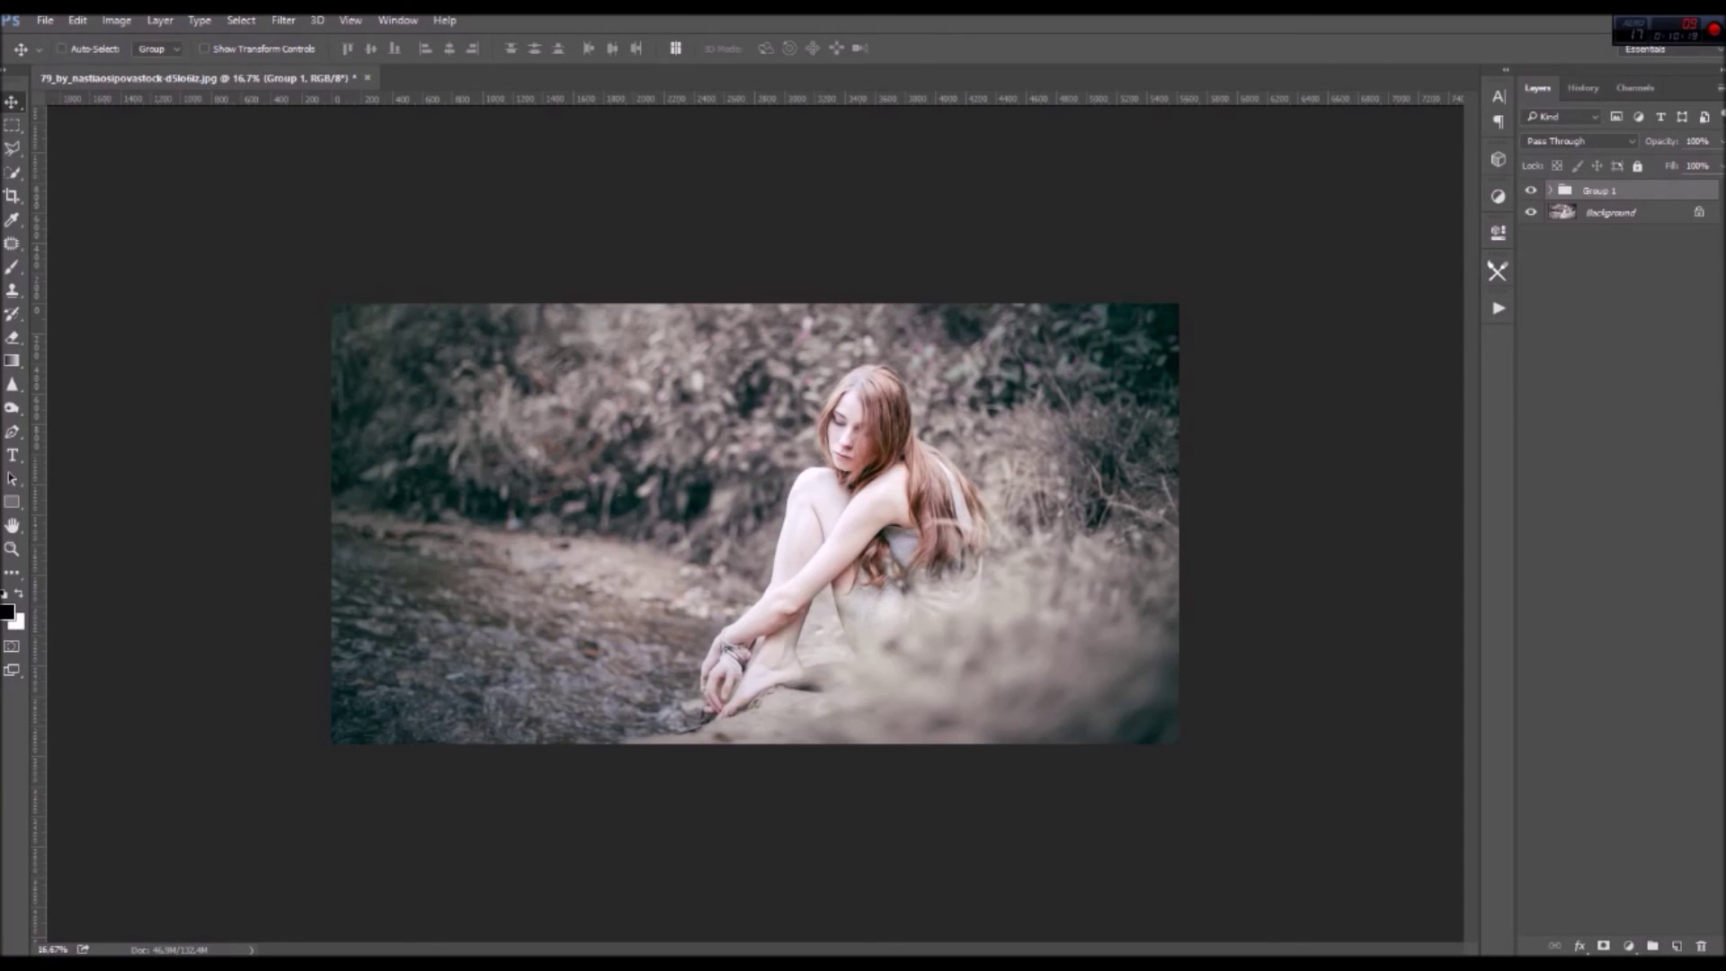
Compare the edit with the original snapshot in History, then return to the final Create Group from Layers state
key("ctrl+comma")
key("ctrl+comma")
left_click(1583, 88)
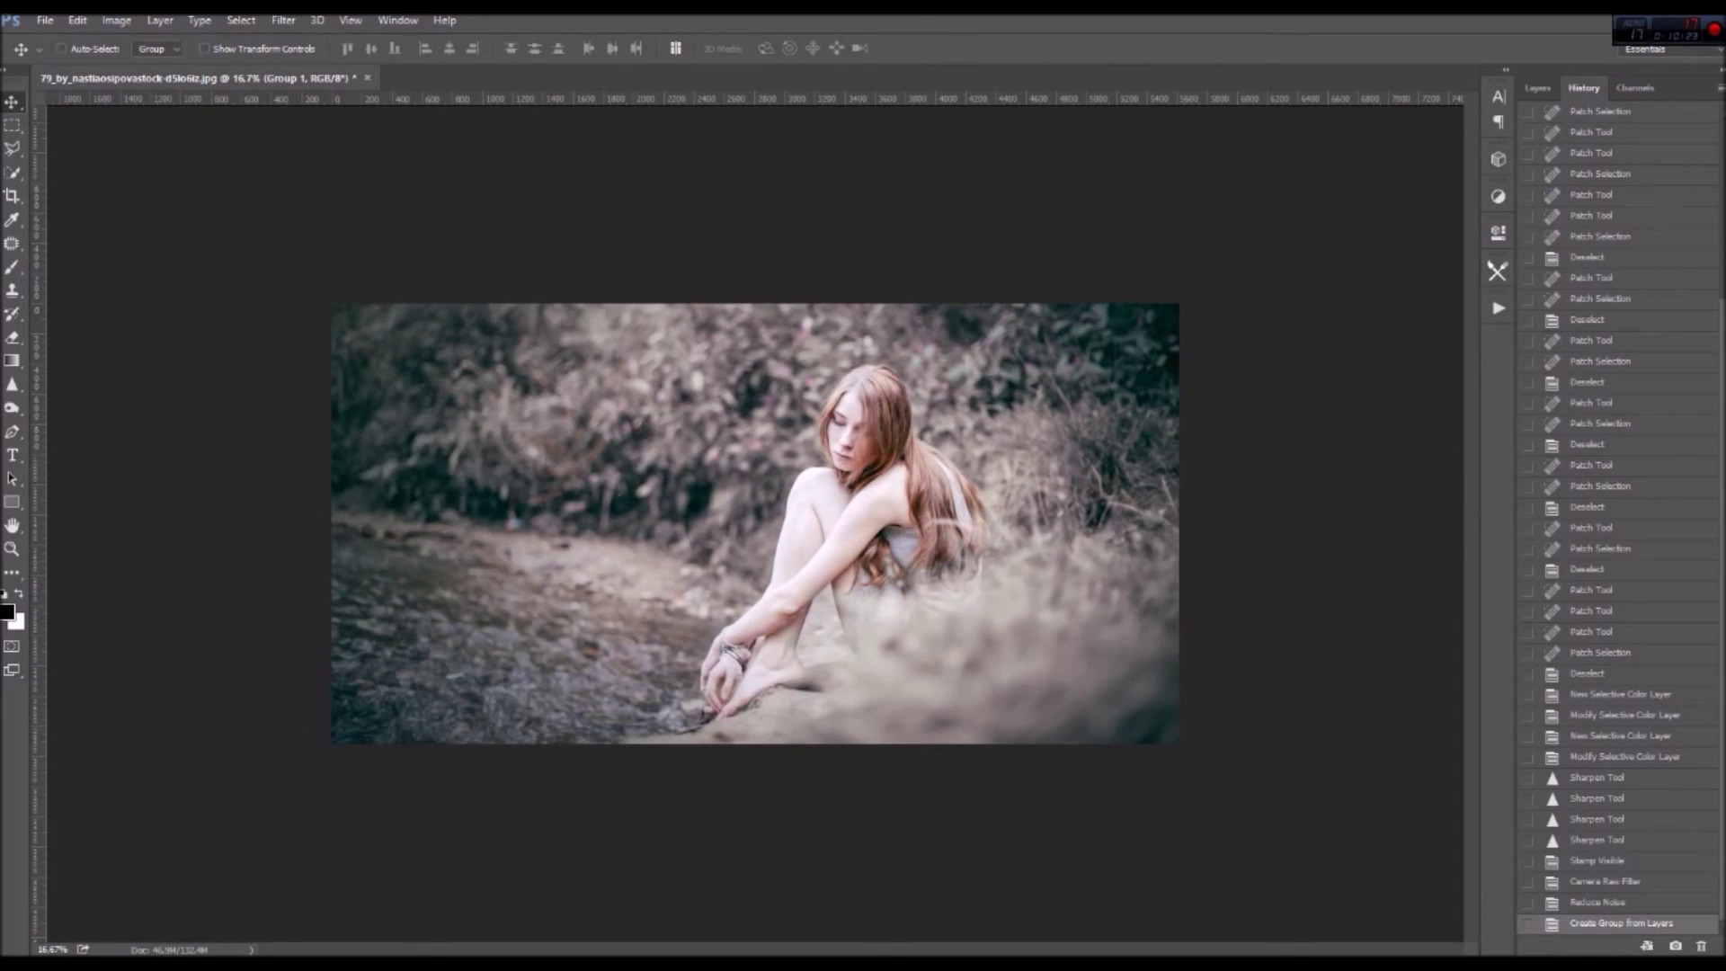
left_click(1618, 116)
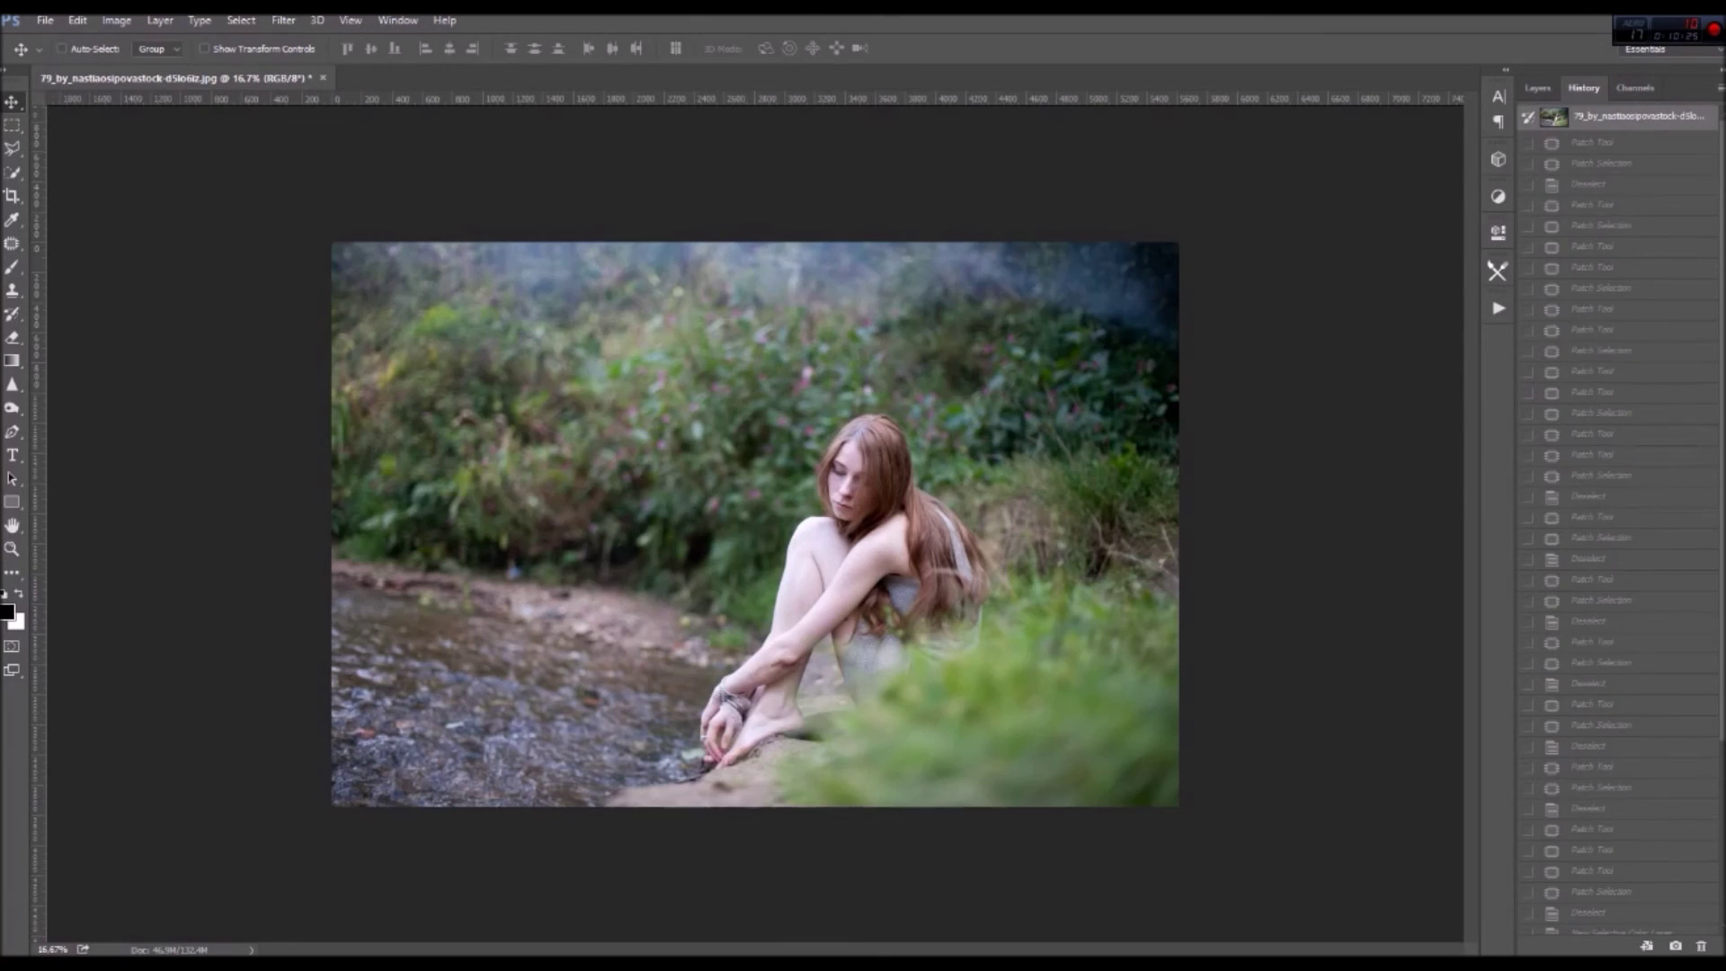
scroll(1618, 508, "down", 5)
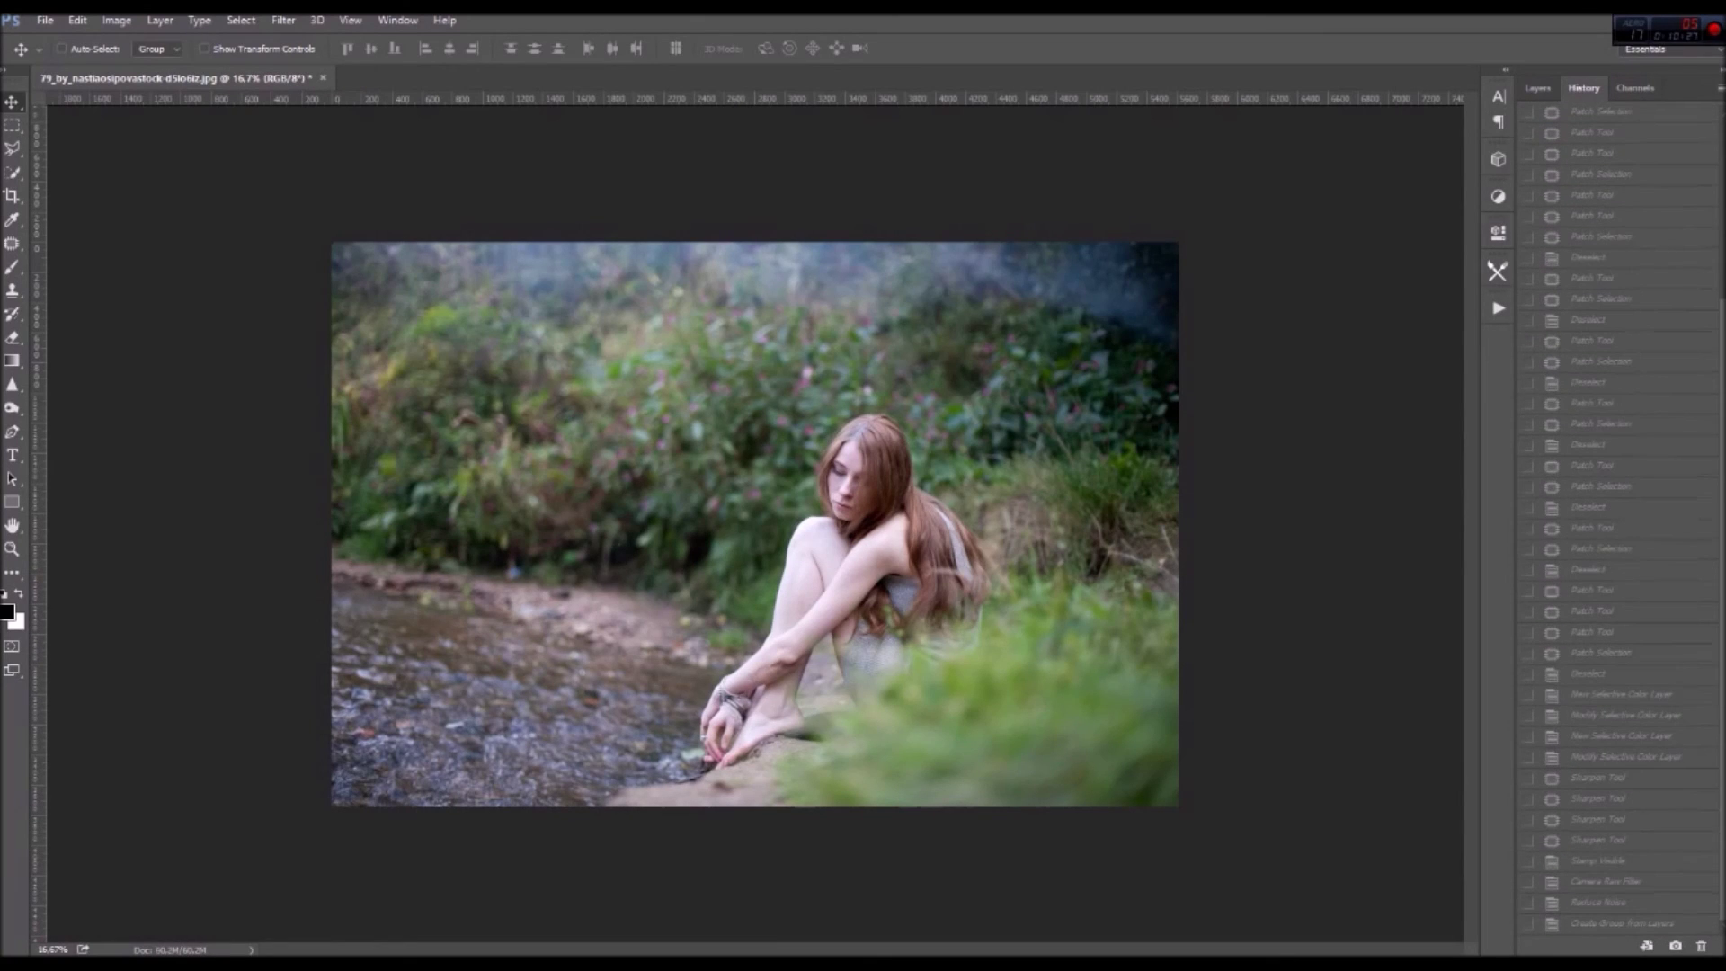
left_click(1618, 924)
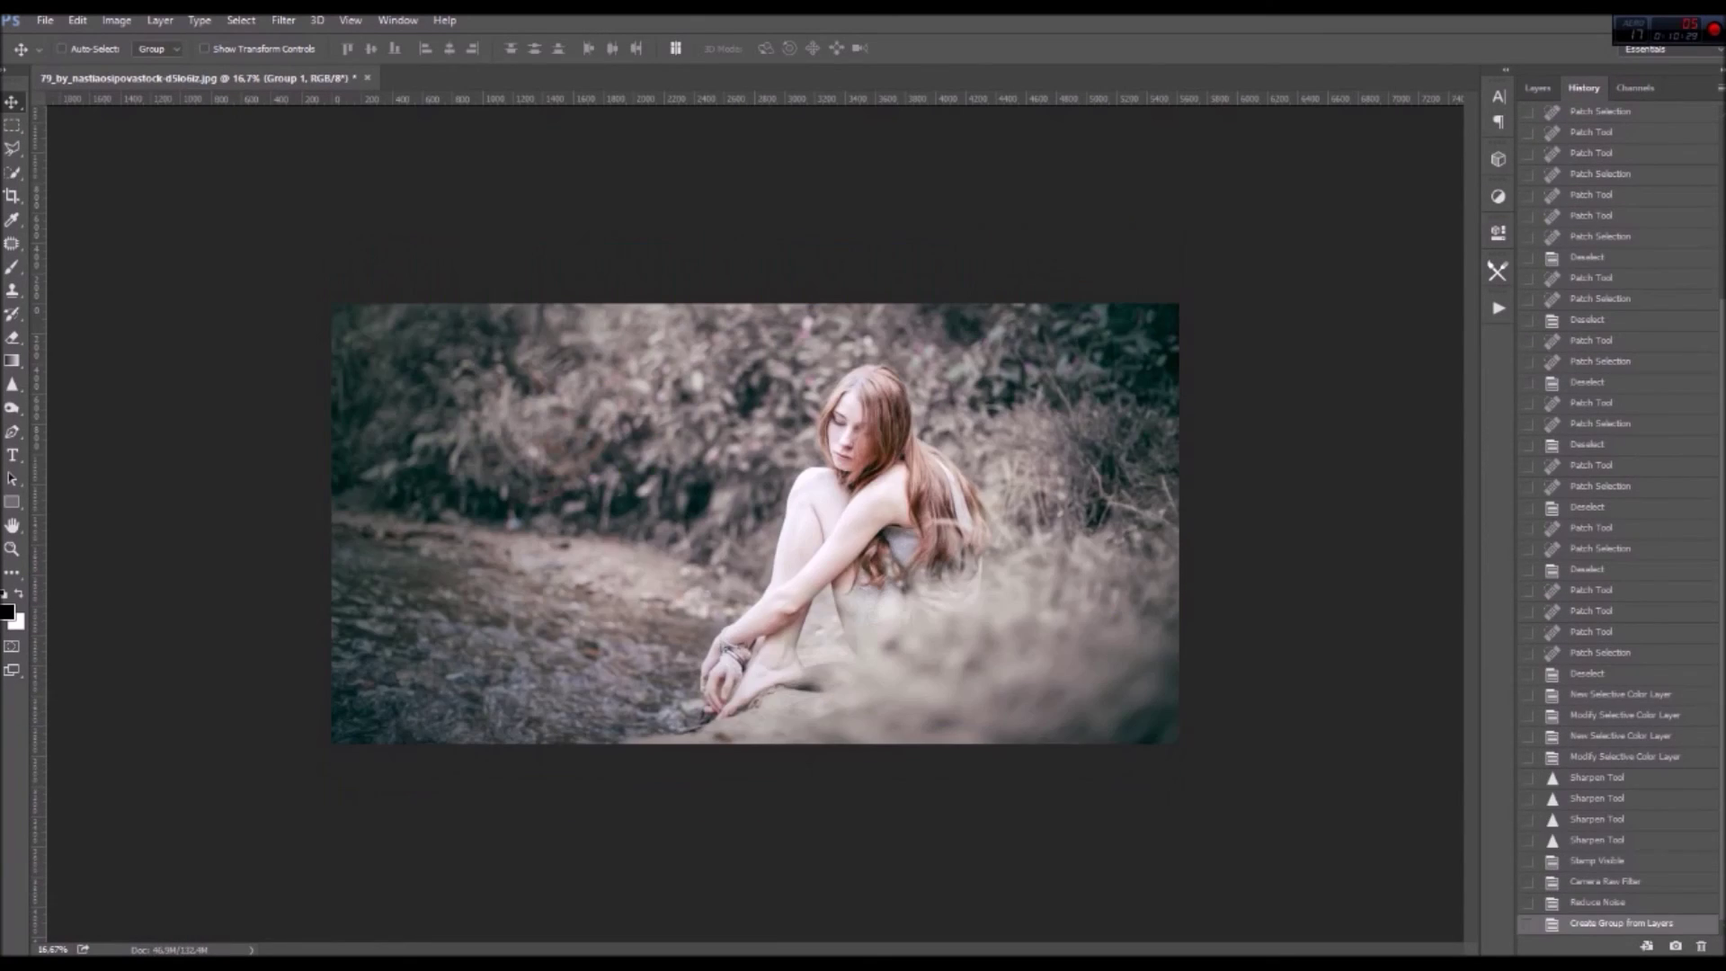